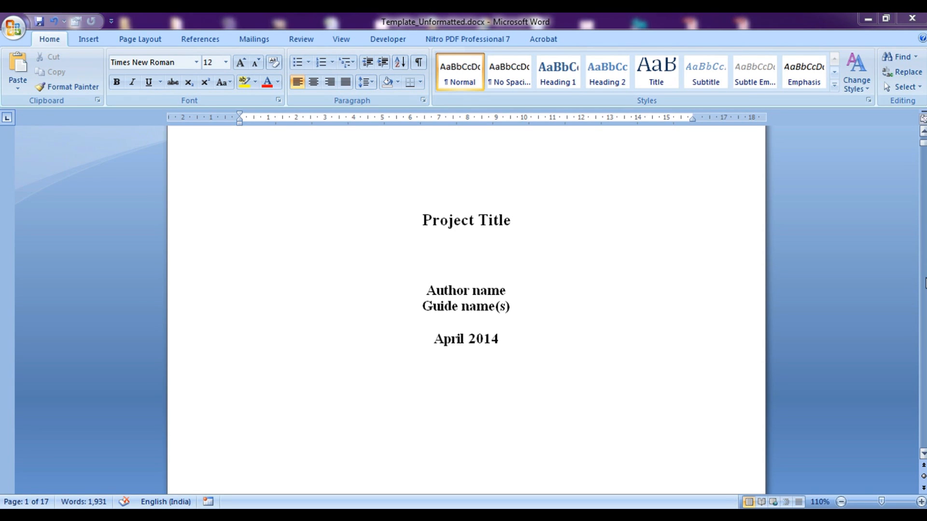
Browse the numbered chapters, tables and figures, selecting the 3.1.1.1 heading, and stop at References
drag(923, 148, 923, 146)
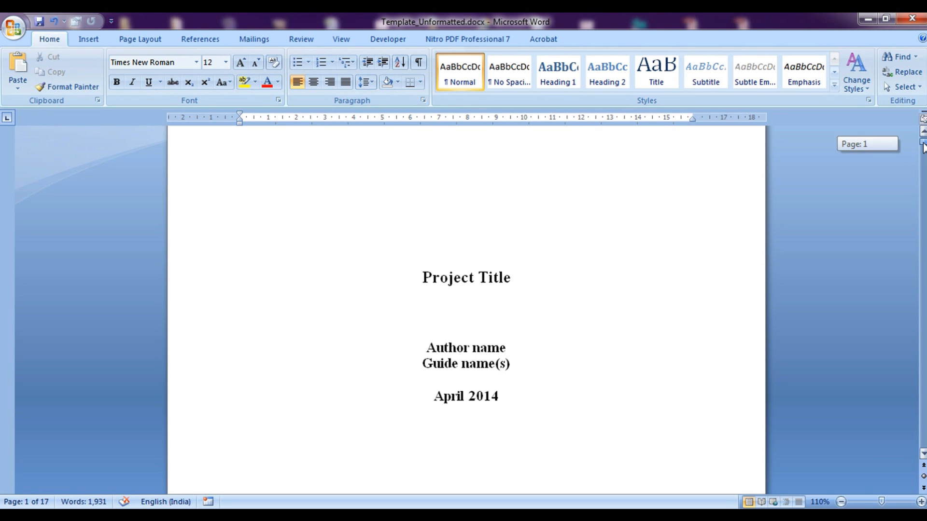
drag(923, 147, 924, 278)
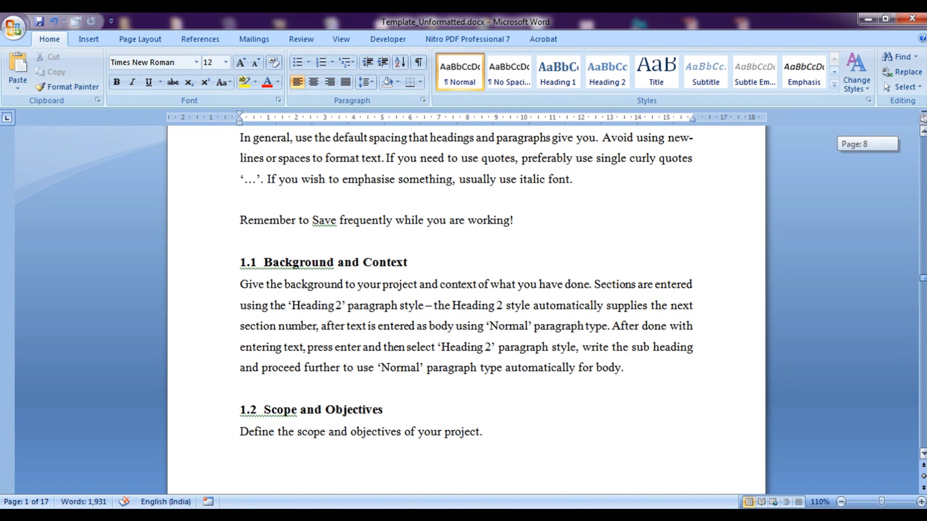
drag(924, 278, 923, 330)
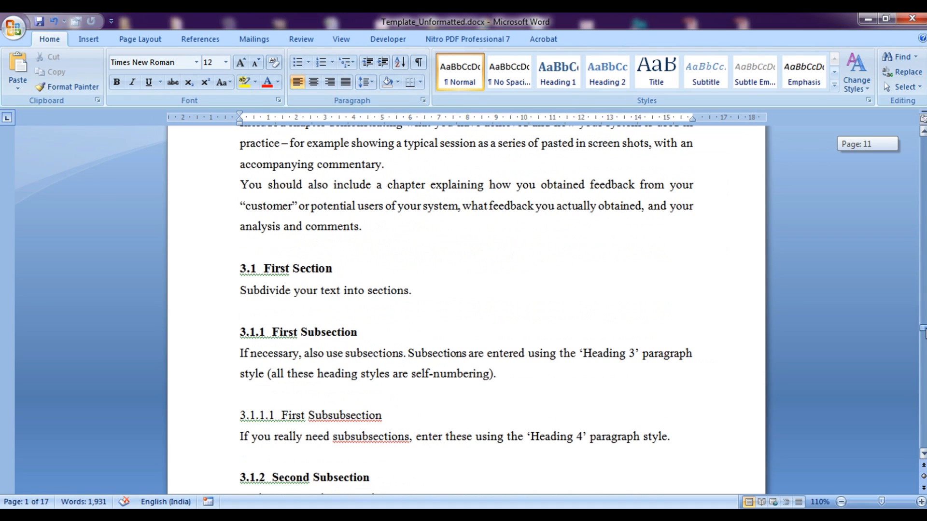
drag(924, 329, 923, 329)
drag(358, 333, 244, 328)
drag(389, 412, 240, 415)
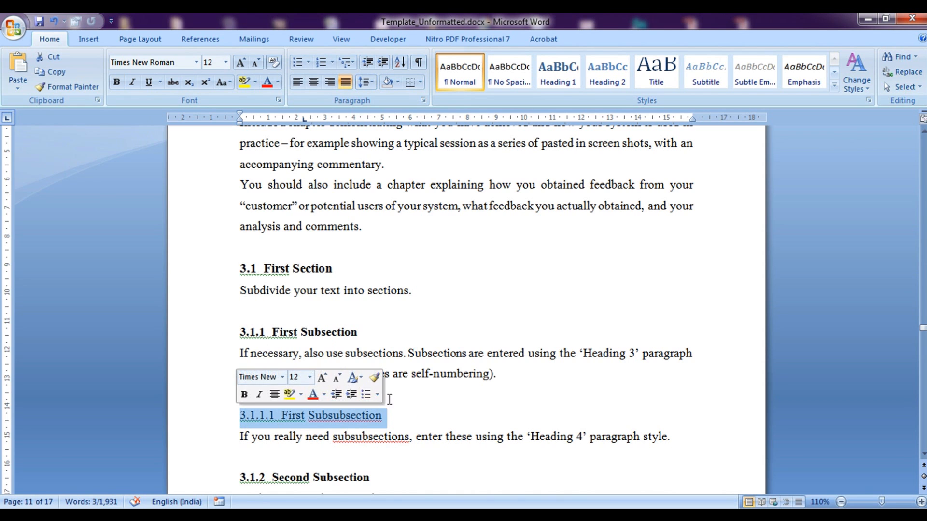
drag(923, 329, 923, 343)
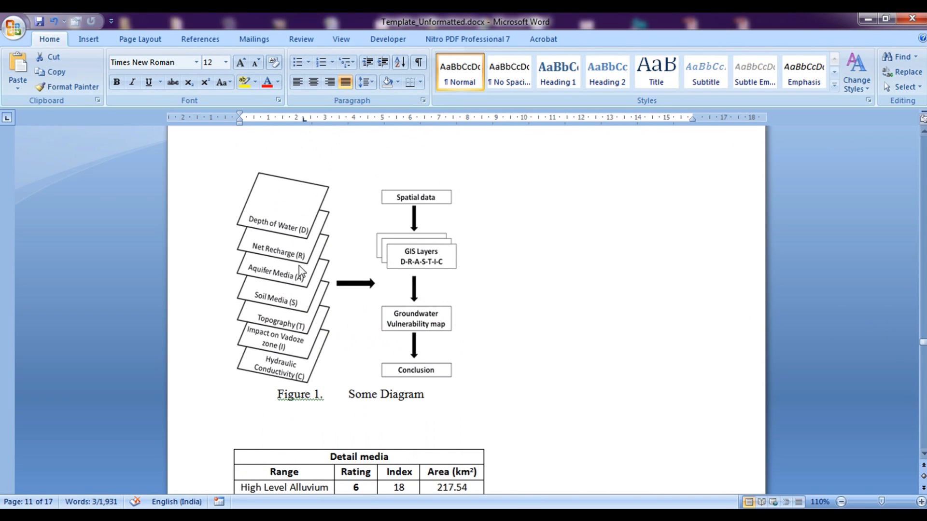
scroll(484, 328, down, 4)
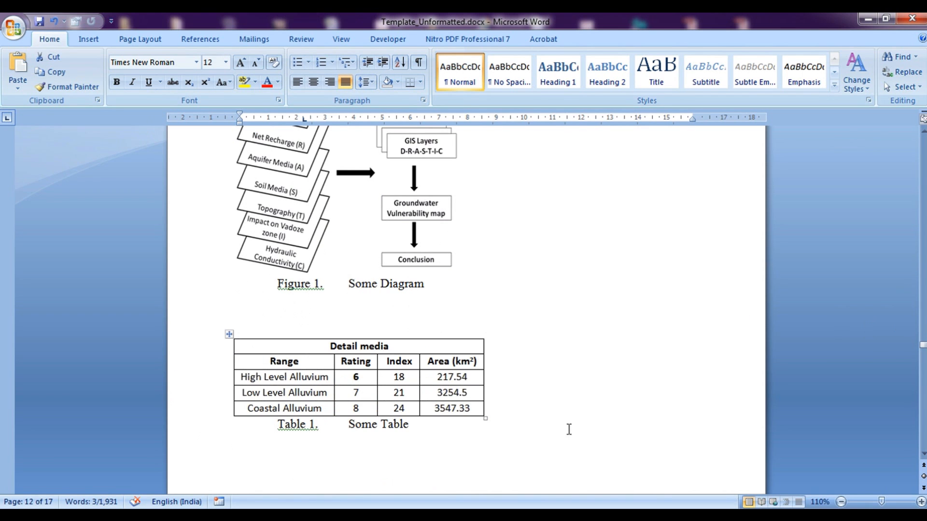
drag(925, 346, 926, 380)
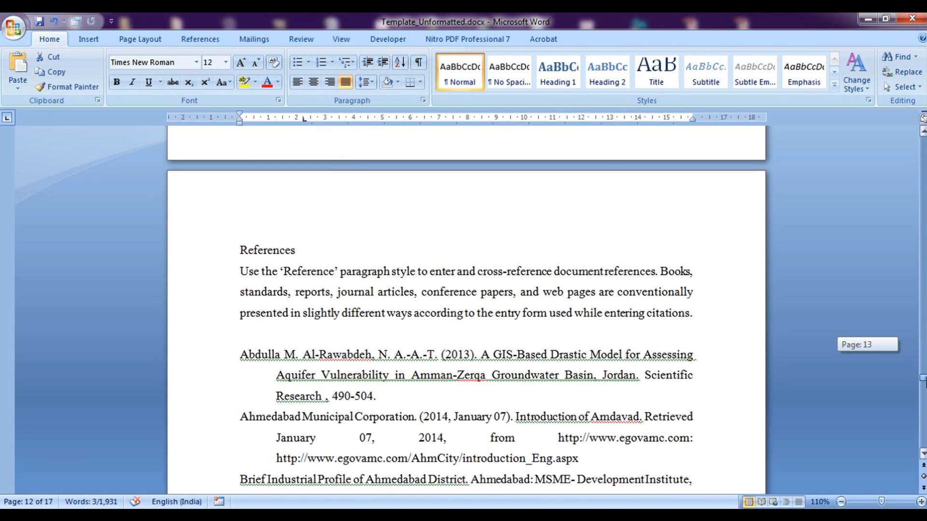
Format the References heading as 14-point bold, then scroll back up to chapter 3
drag(925, 379, 926, 380)
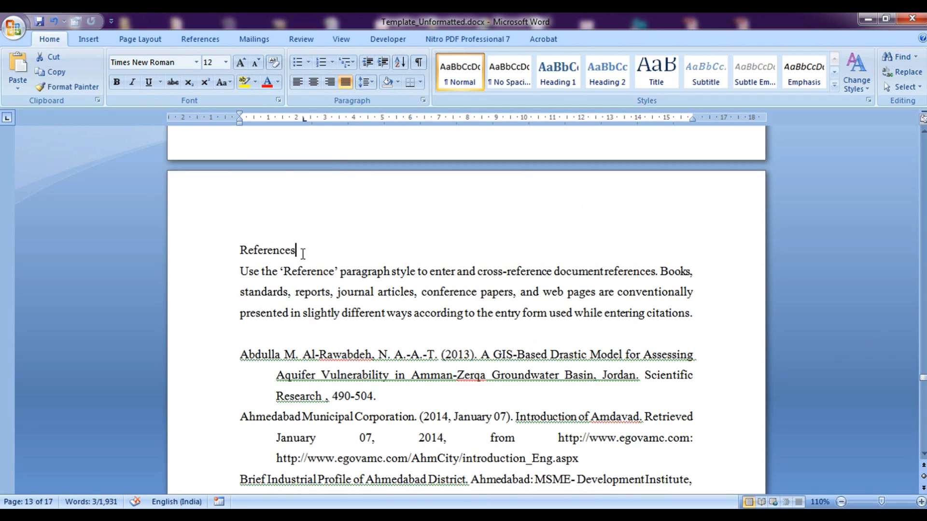
drag(300, 249, 232, 251)
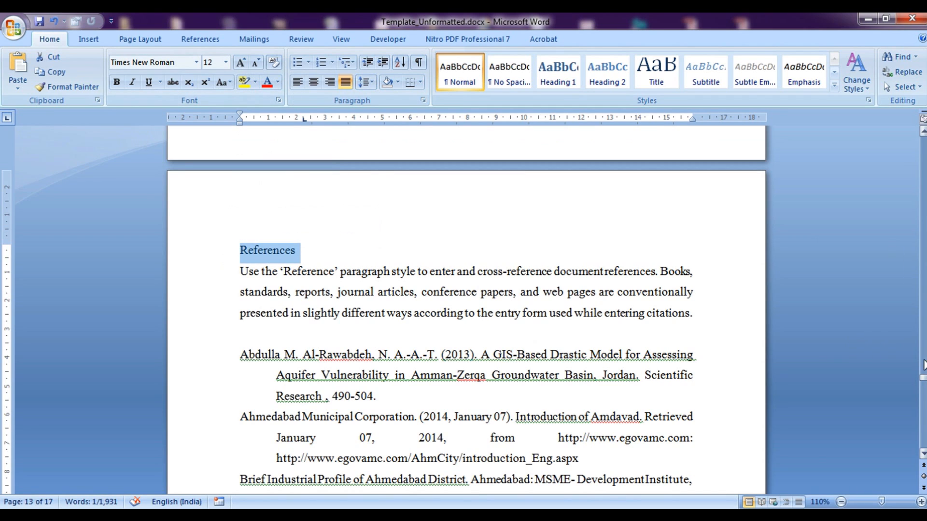
click(240, 62)
click(117, 82)
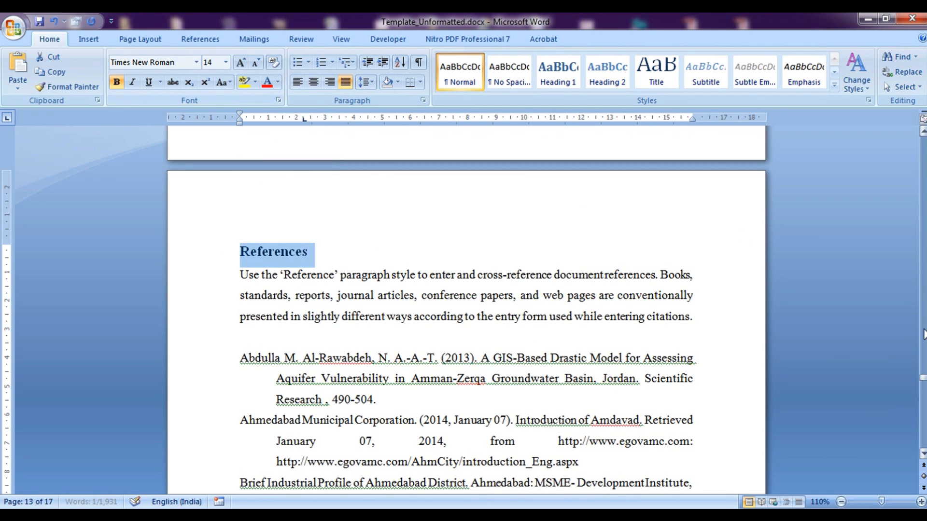
drag(922, 379, 916, 303)
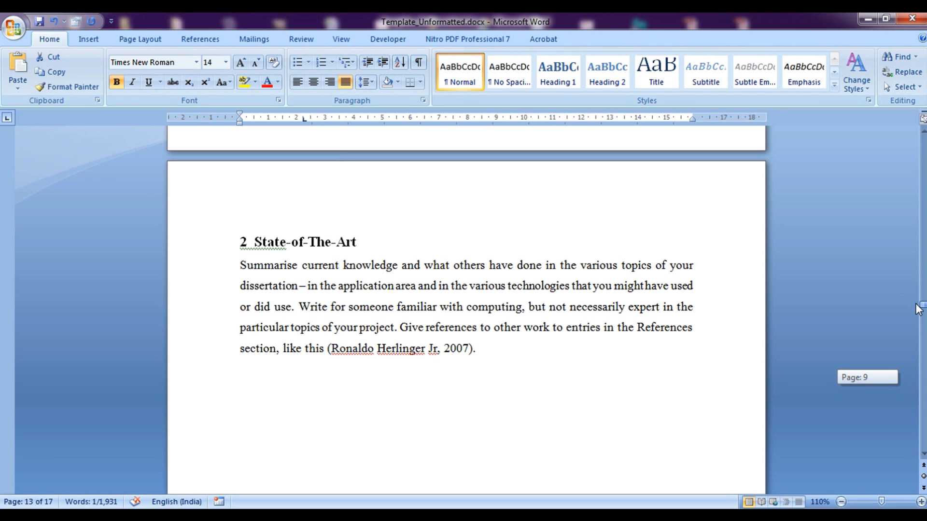
drag(918, 309, 919, 323)
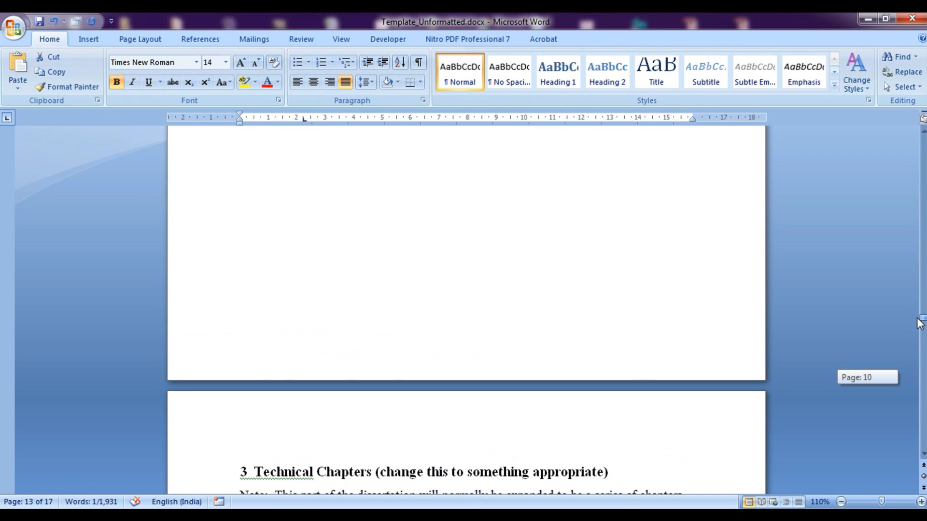
drag(919, 322, 918, 325)
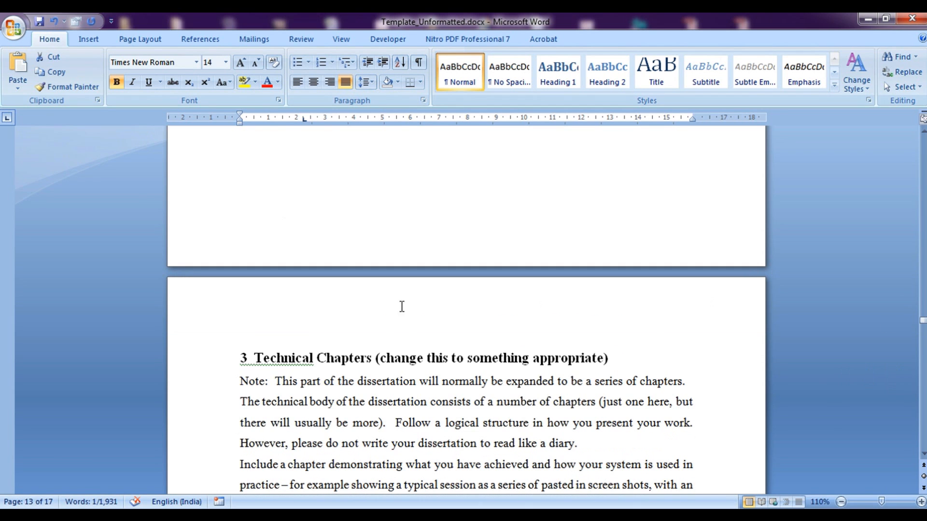
Insert a '3 New chapter' heading line above the Technical Chapters heading
click(244, 353)
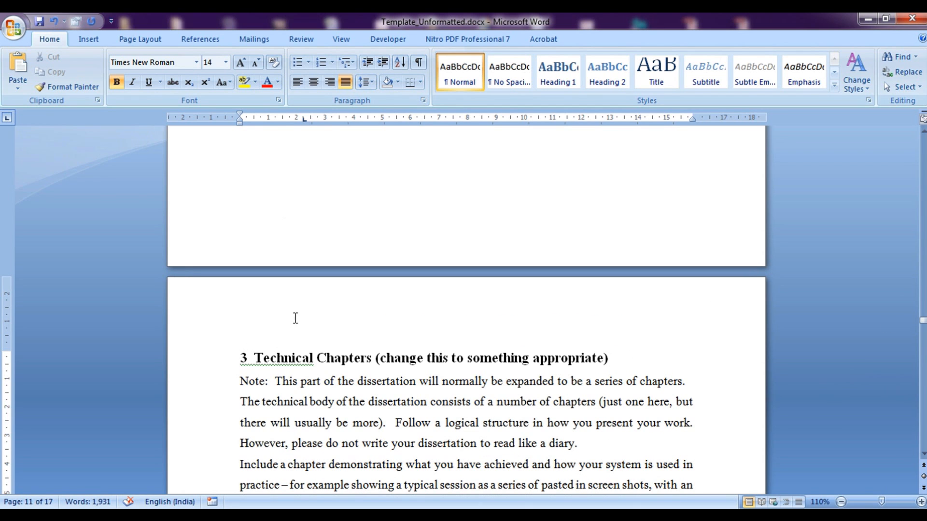
key(Return)
key(Return)
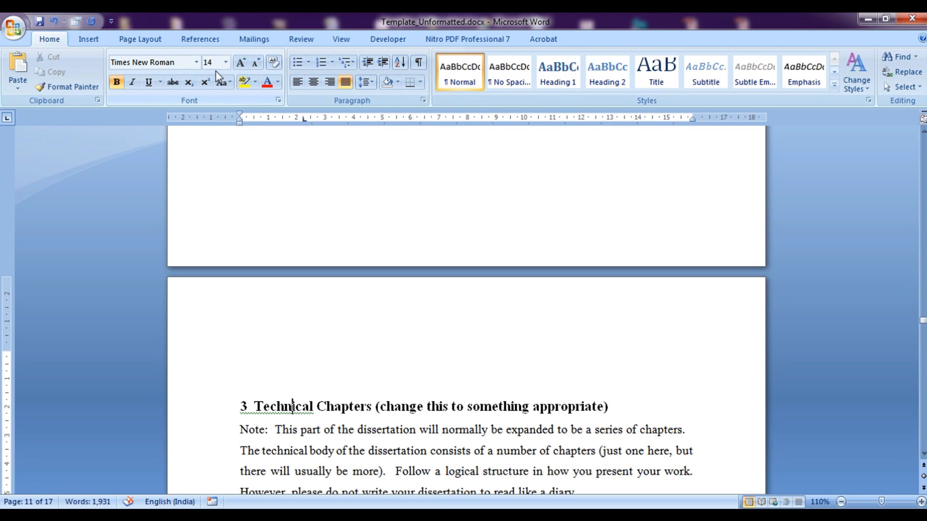
click(249, 323)
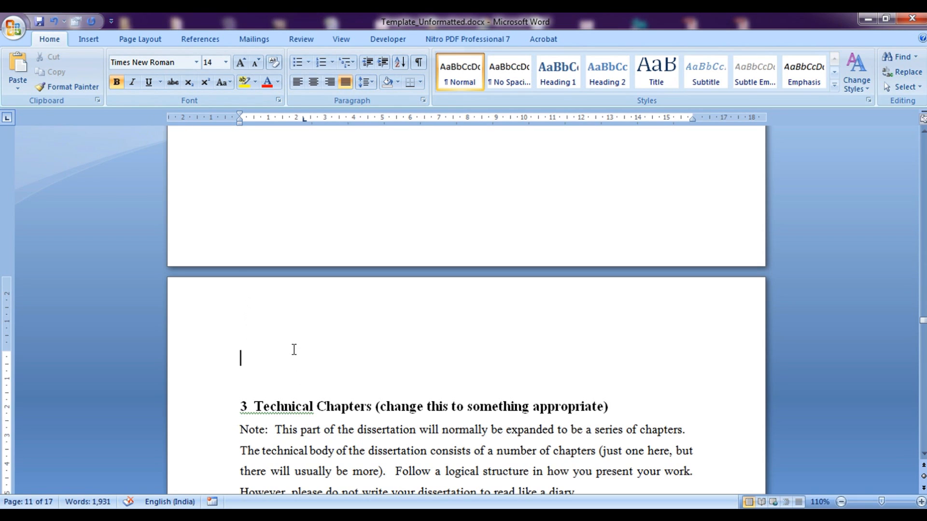
text(4)
key(BackSpace)
text(3  New chapter)
key(Return)
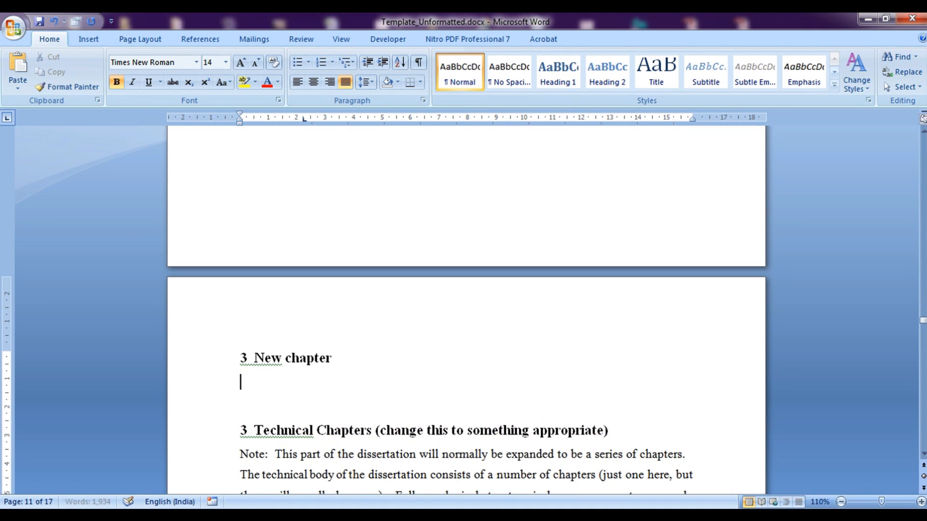
Add a plain 12-point, non-bold line 'Write over here.....' below the New chapter heading
click(226, 62)
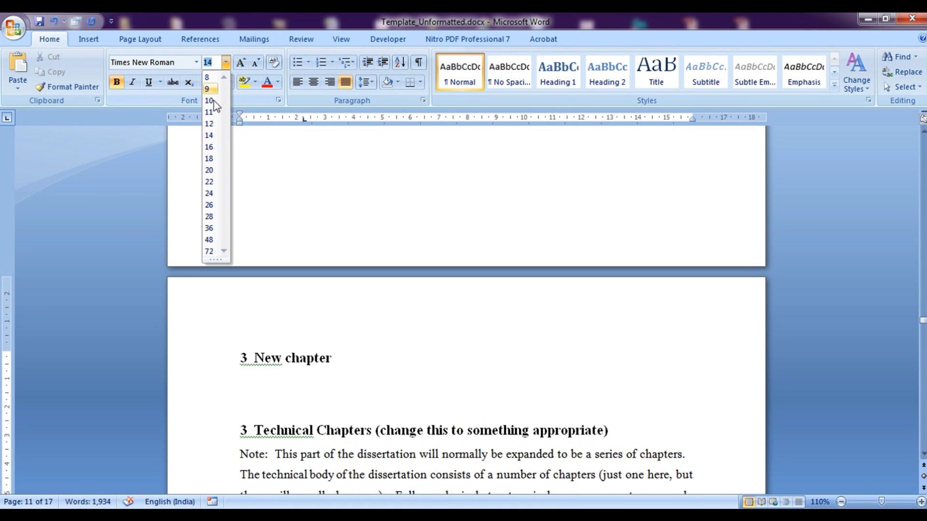
click(210, 135)
click(115, 85)
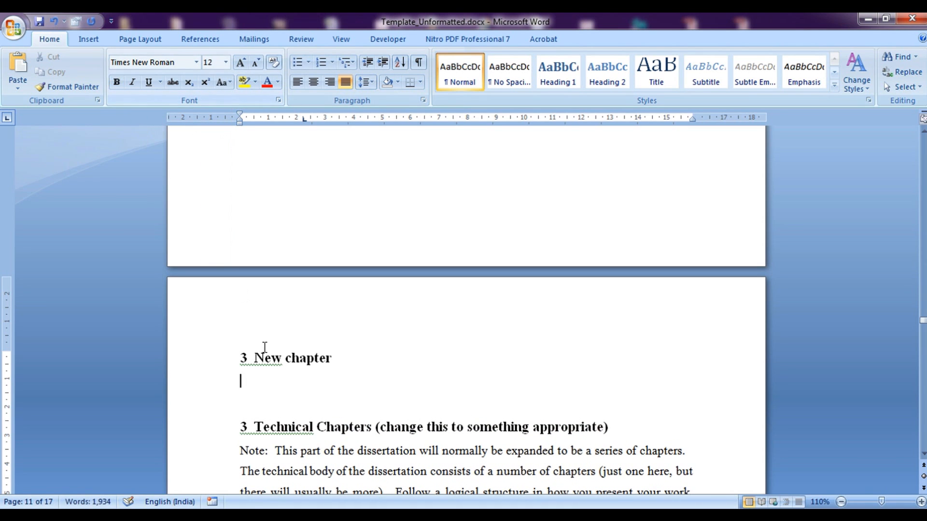
text(Write o)
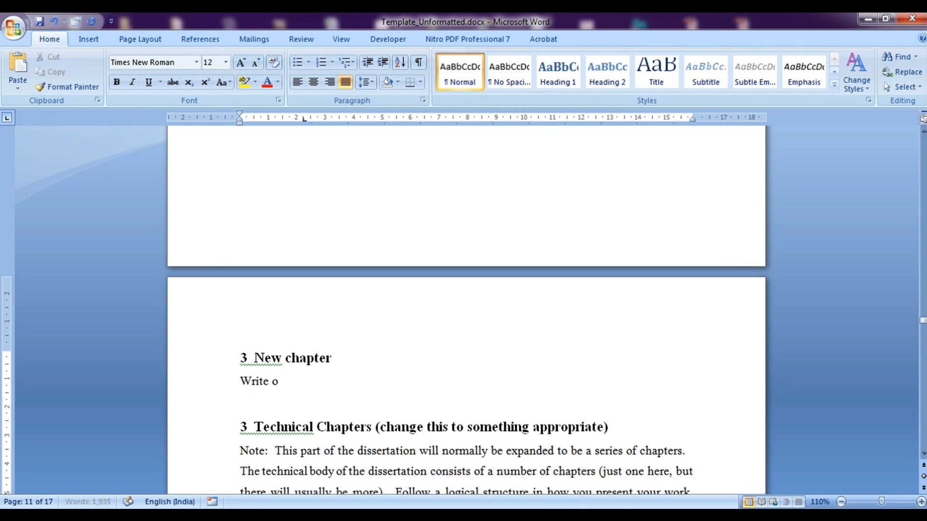
text(ver here.....)
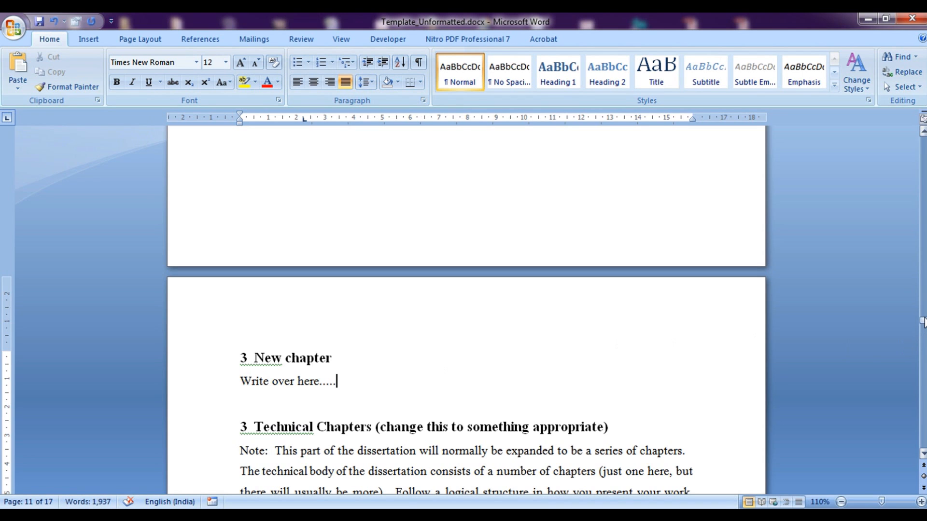
drag(923, 321, 923, 324)
drag(323, 187, 227, 195)
drag(243, 256, 345, 261)
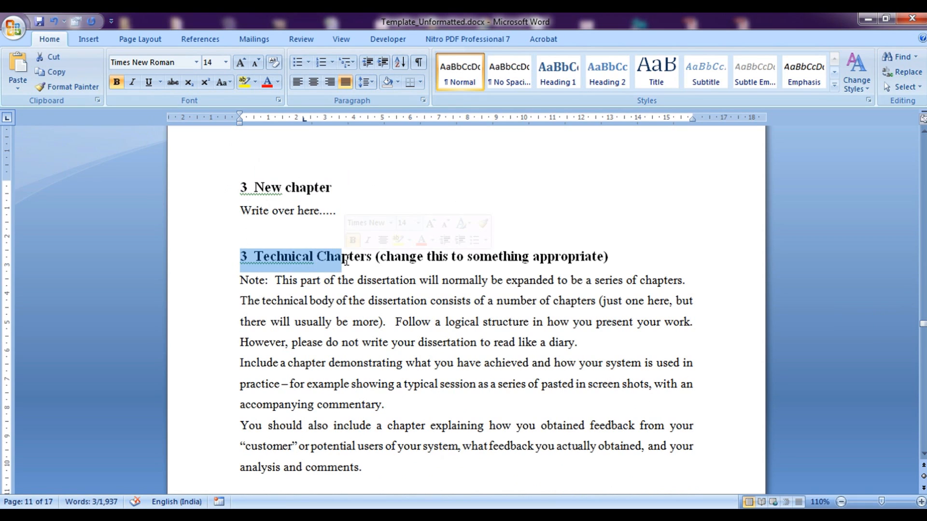
Change the Technical Chapters subheadings from 3.x to 4.1, 4.1.1, 4.1.2 and 4.2, then scroll up to the contents
click(242, 261)
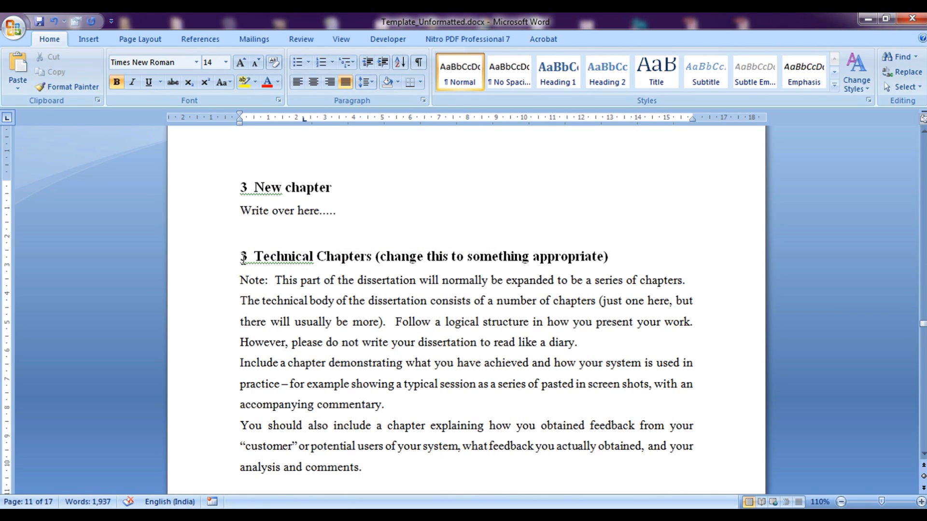
scroll(275, 264, down, 3)
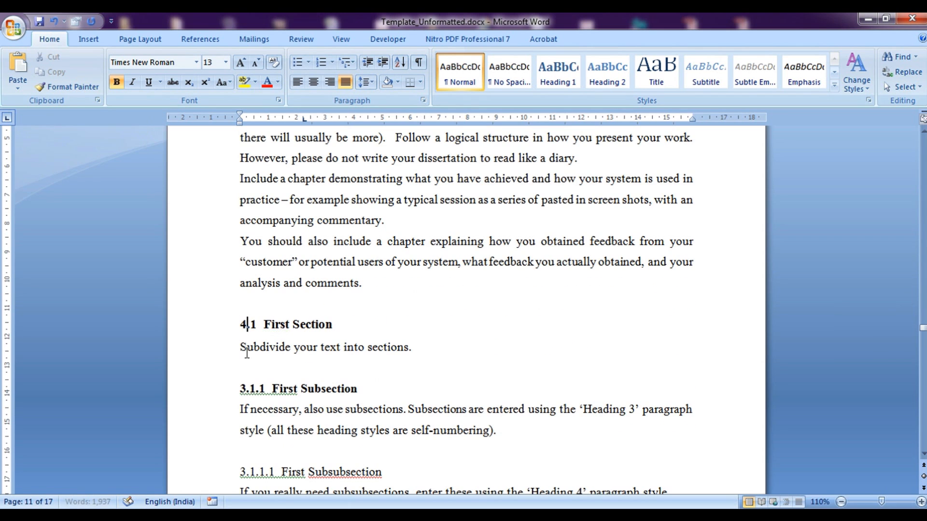
click(246, 389)
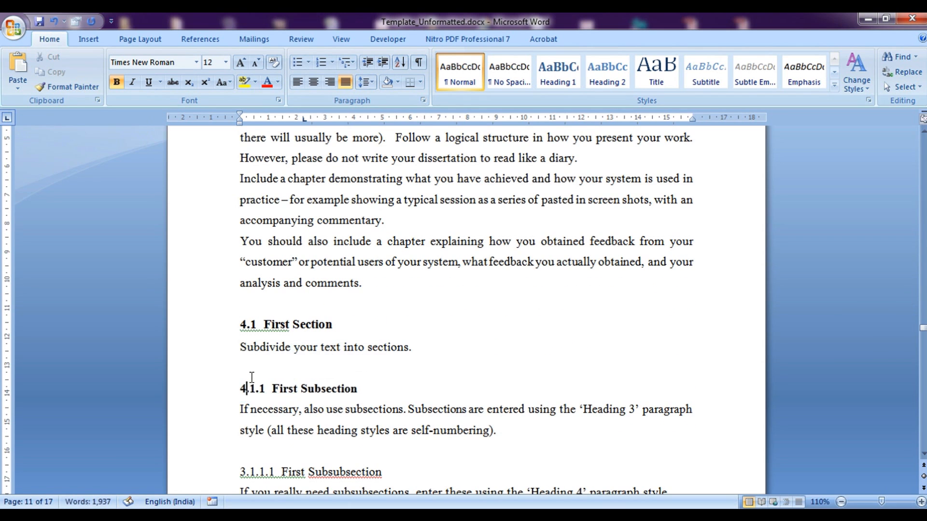
scroll(241, 376, down, 2)
click(239, 361)
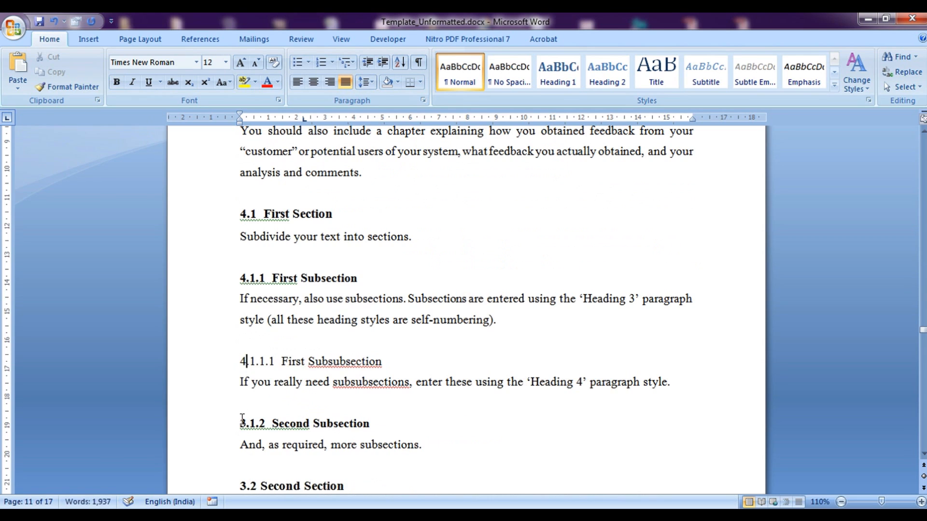
click(242, 485)
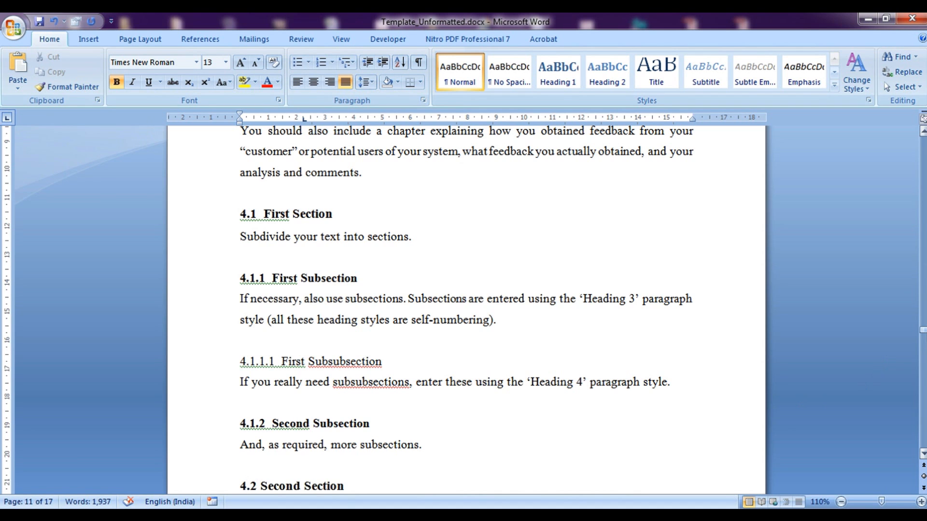
drag(922, 330, 922, 325)
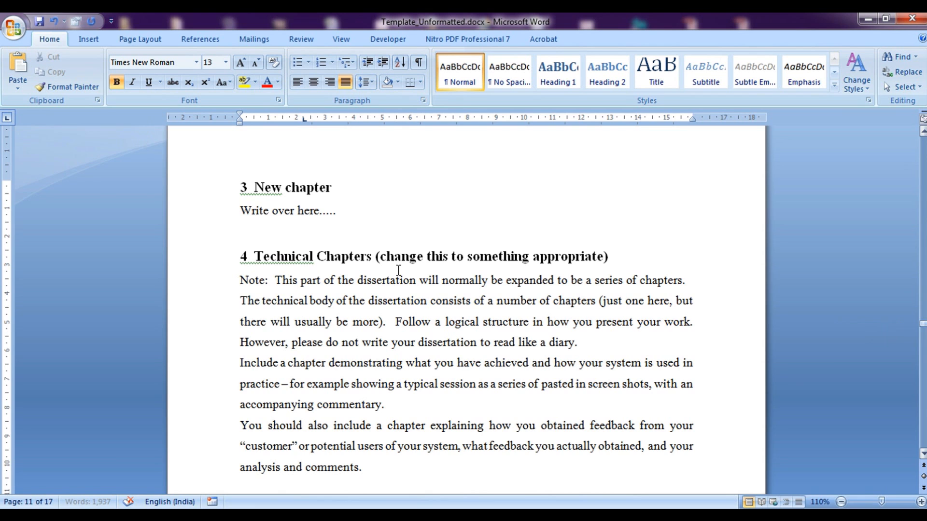
drag(239, 257, 260, 256)
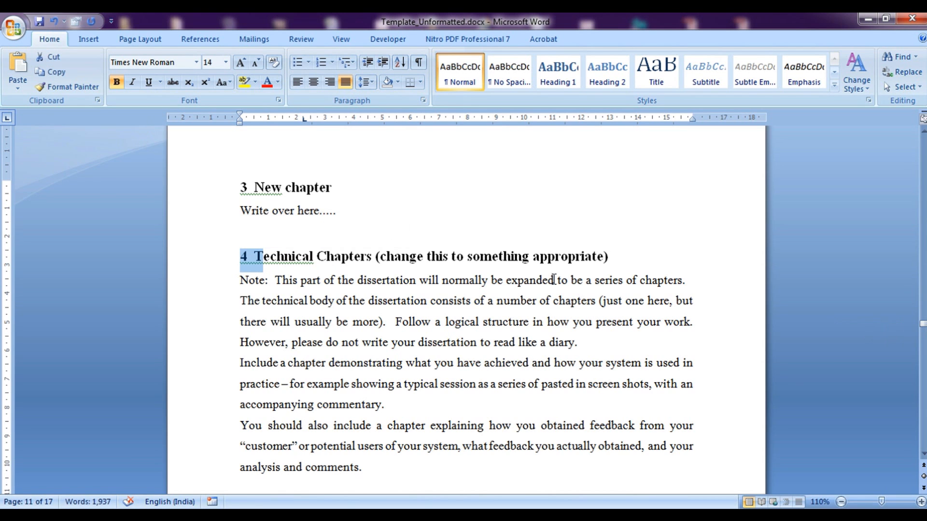
drag(922, 325, 909, 221)
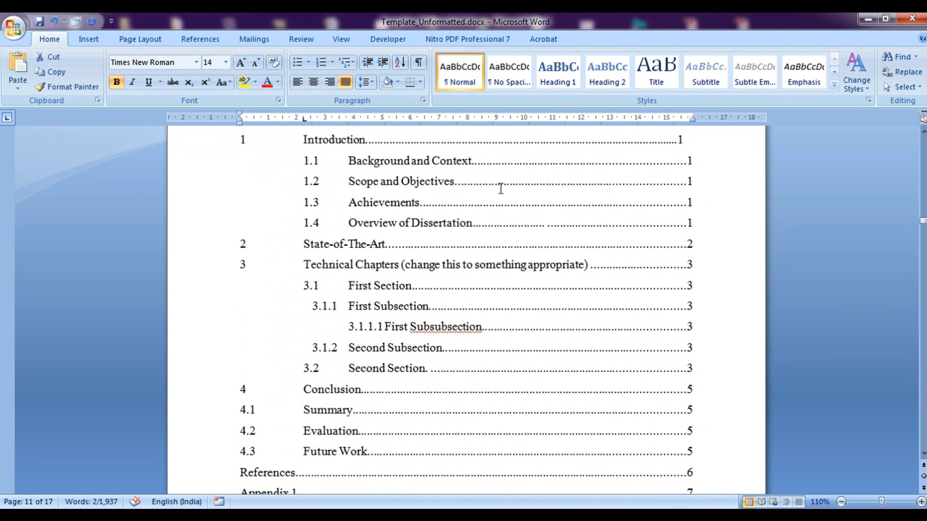
Add a '3 New chapter' contents line with dot leaders above the Technical Chapters entry
drag(240, 263, 400, 263)
click(224, 274)
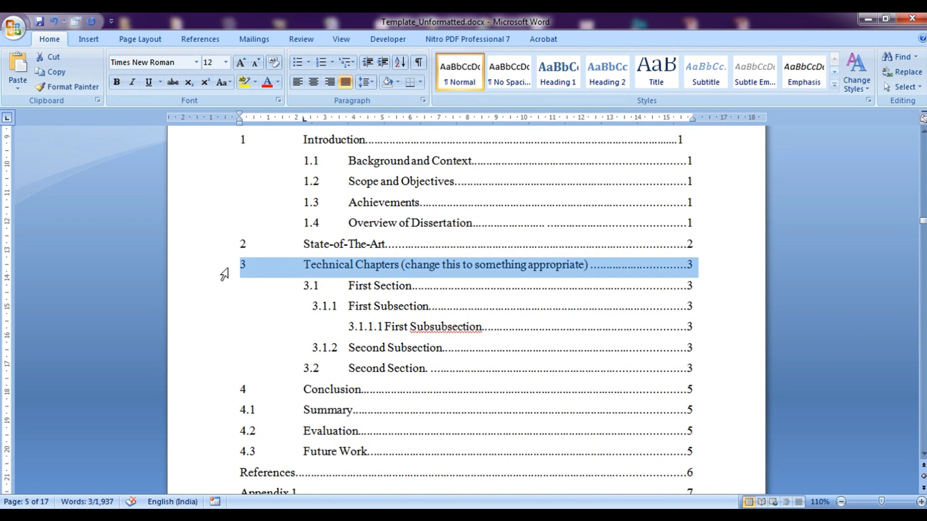
click(242, 266)
key(Return)
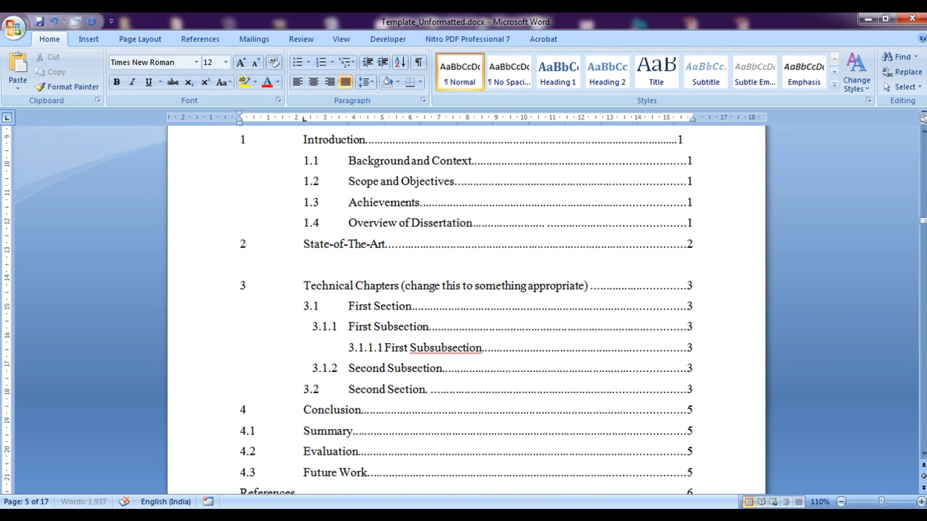
key(Up)
text(3)
click(240, 286)
text(New chapter.........................................................................3)
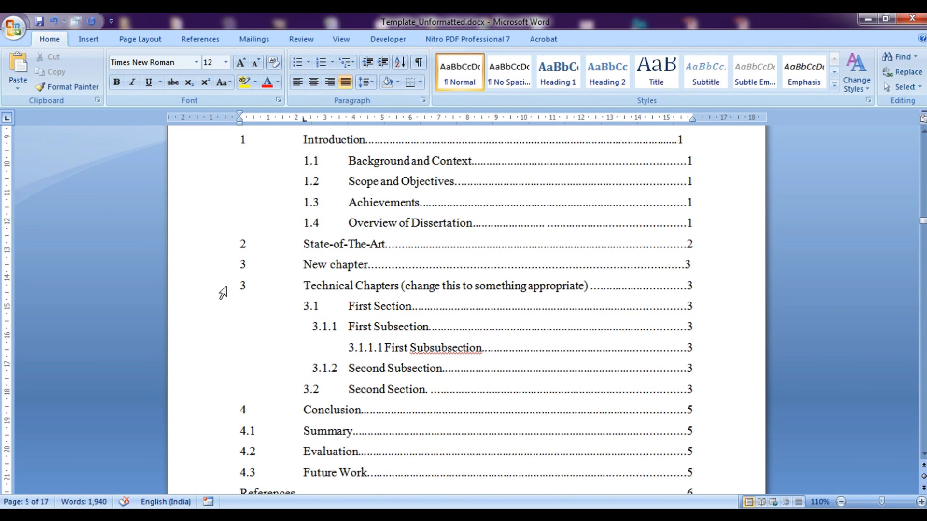
Renumber the Technical Chapters, First Section and First Subsection contents entries to chapter 4
drag(239, 291, 246, 291)
text(4)
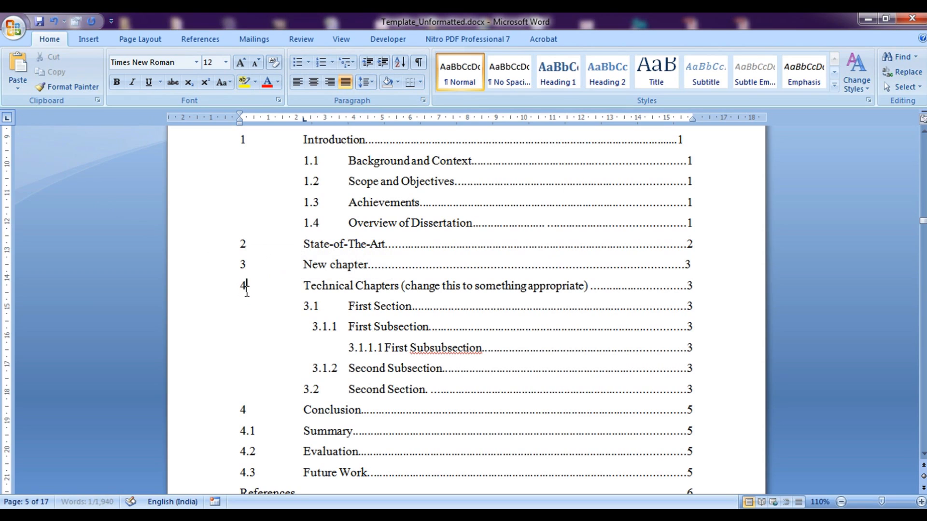
drag(304, 310, 319, 329)
text(4)
text(4)
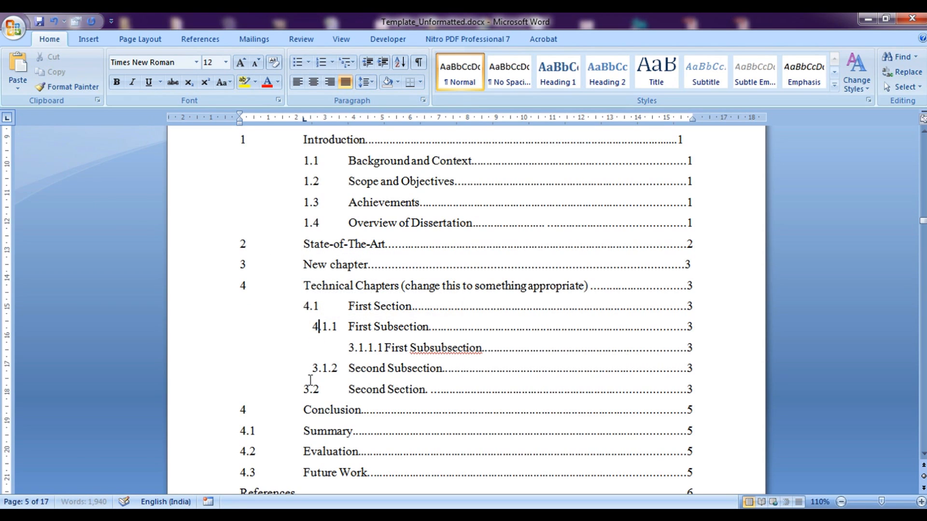
drag(313, 372, 311, 389)
text(4)
text(4)
Renumber the Conclusion, Summary and Evaluation contents entries to 5, 5.1 and 5.2
double_click(241, 410)
text(5)
click(245, 431)
key(BackSpace)
text(5)
click(244, 452)
key(BackSpace)
text(5)
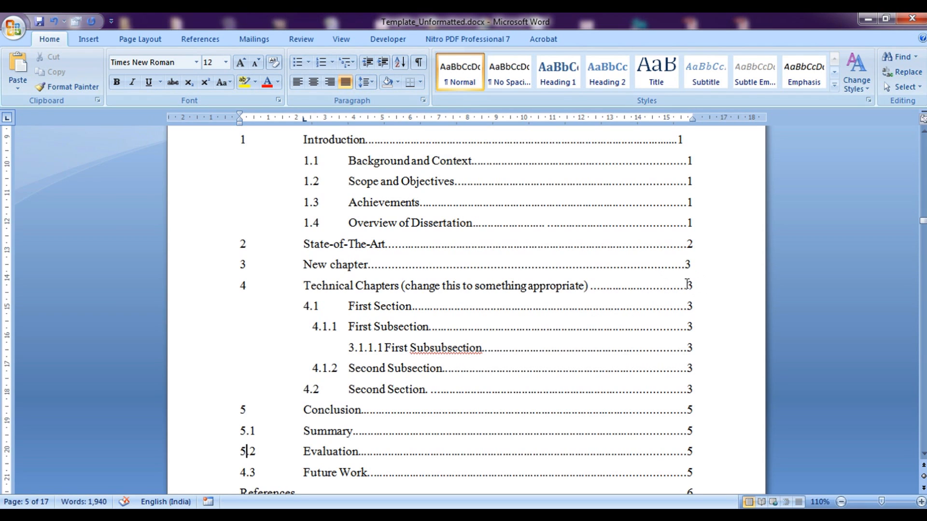
click(688, 286)
scroll(688, 285, down, 4)
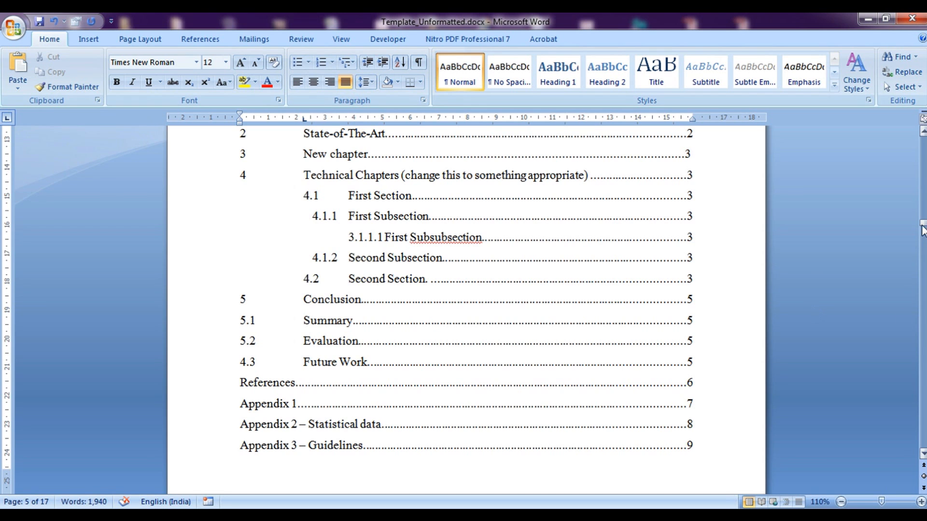
On page 12, add two blank lines between the Figure 1 caption and the Detail media table
drag(924, 225, 910, 347)
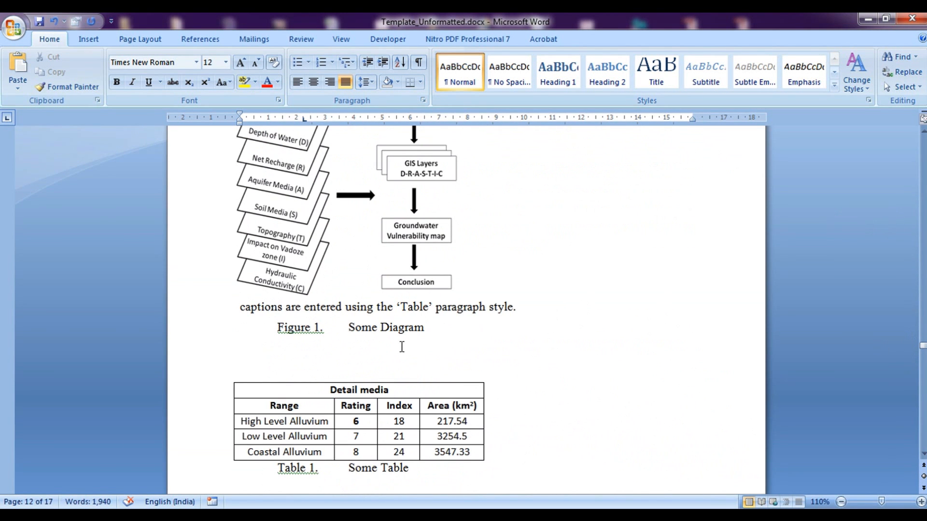
scroll(550, 399, up, 5)
scroll(555, 379, down, 2)
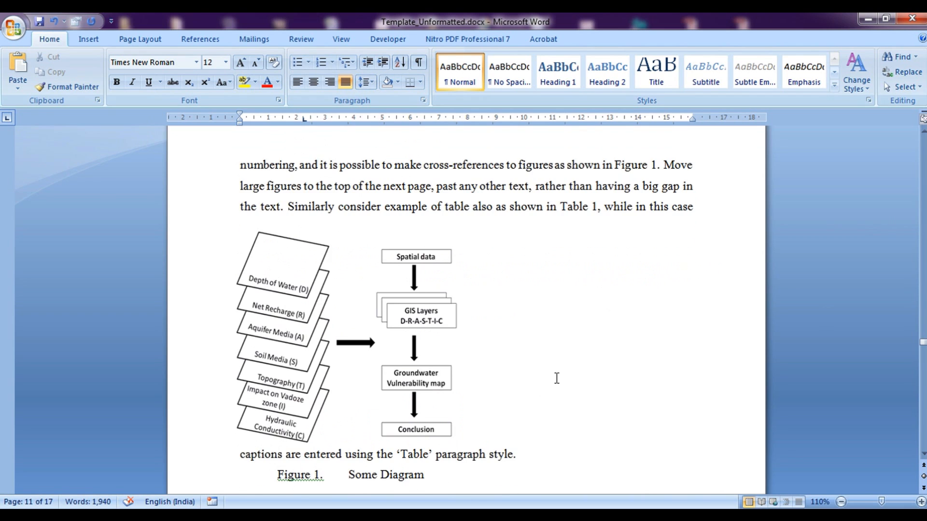
scroll(555, 379, up, 1)
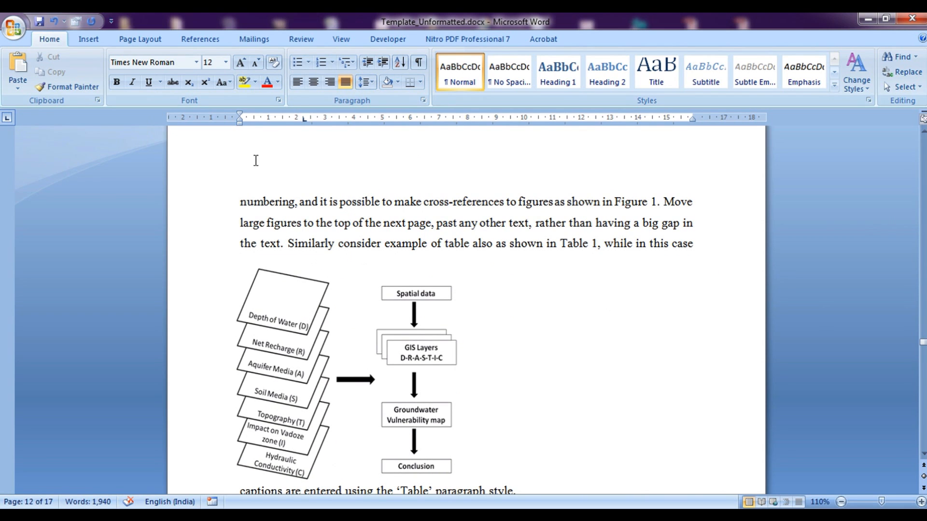
drag(285, 245, 598, 247)
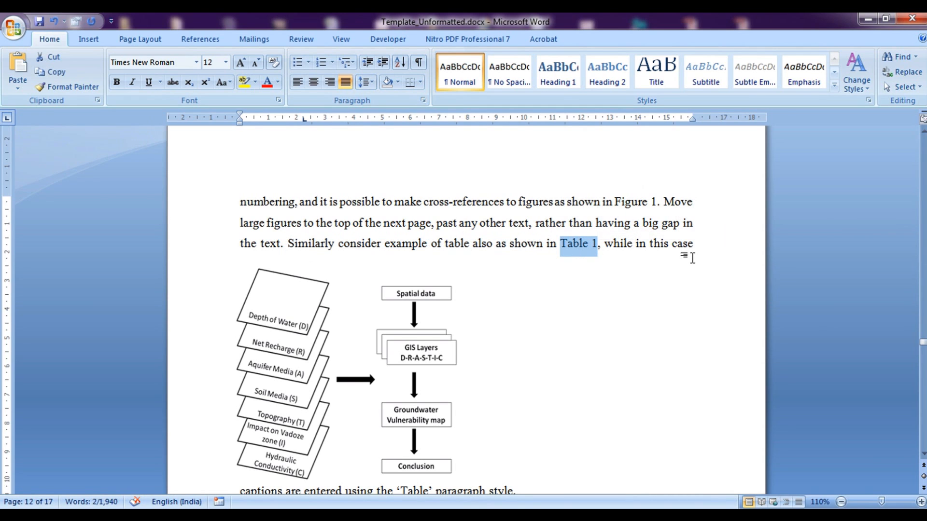
scroll(680, 266, down, 5)
click(343, 294)
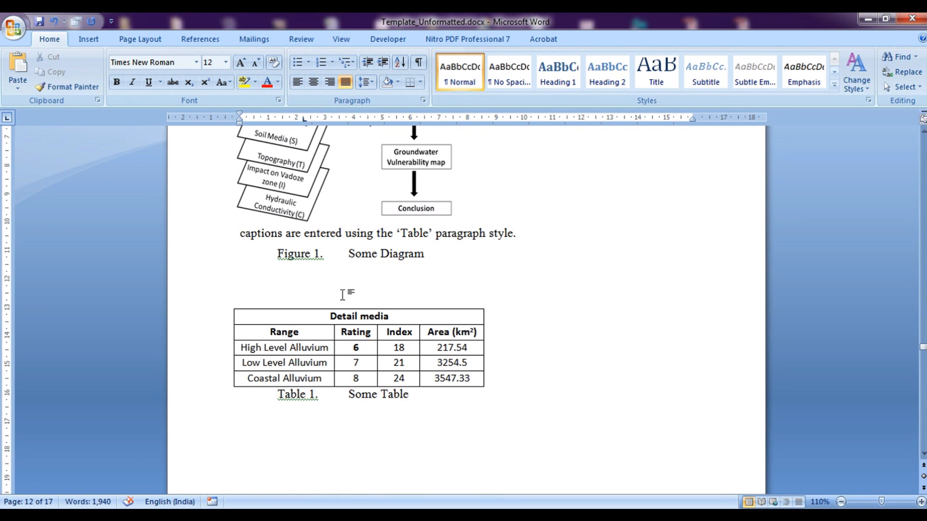
key(Return)
key(Return)
key(Up)
key(Up)
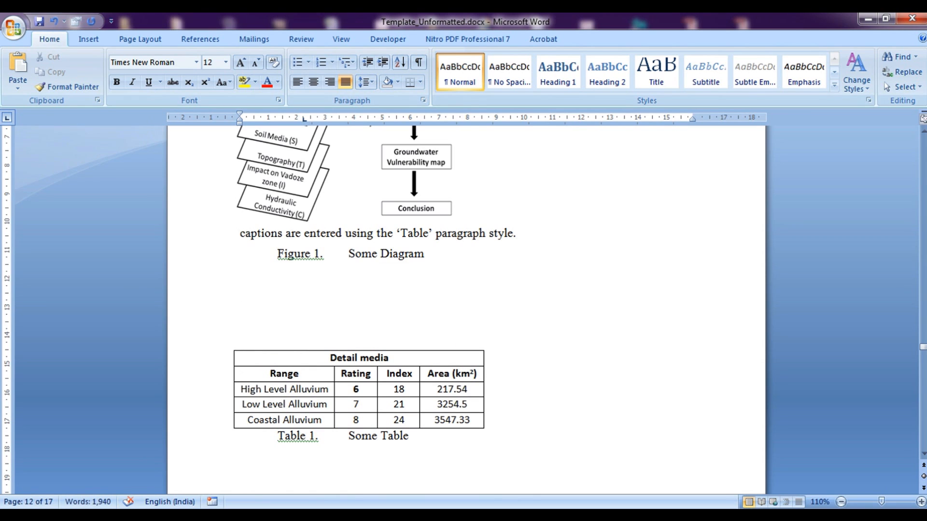
click(88, 39)
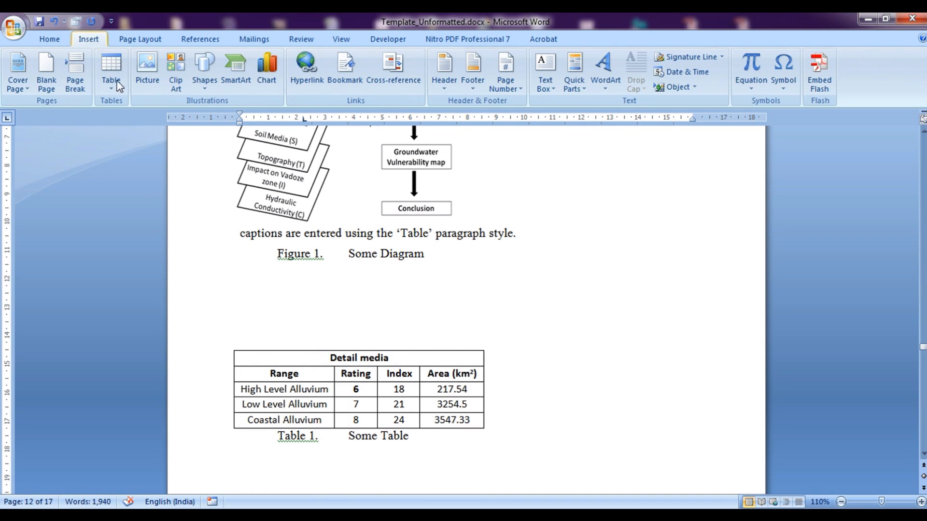
Insert an empty 3-column, 4-row table captioned 'Table 1 New table'
click(116, 94)
click(135, 160)
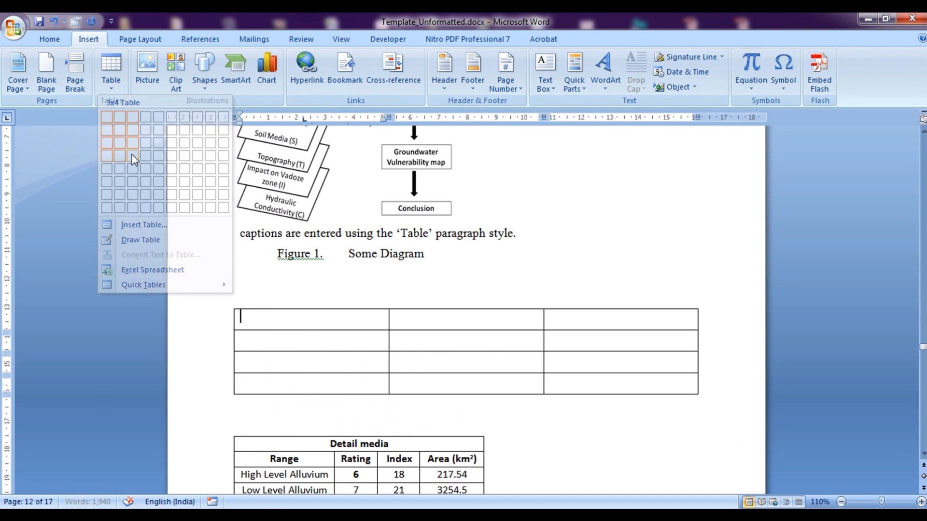
click(269, 403)
scroll(285, 396, down, 5)
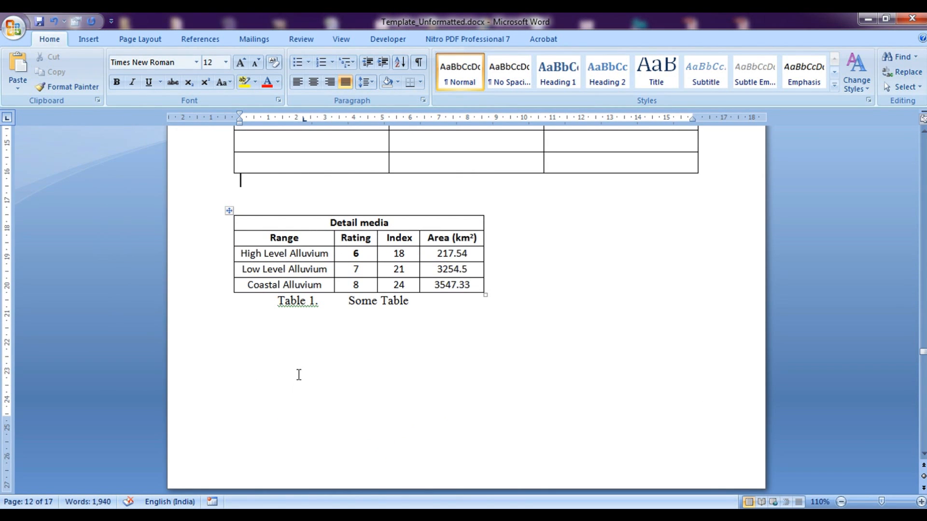
click(412, 179)
text(Table 1 New table)
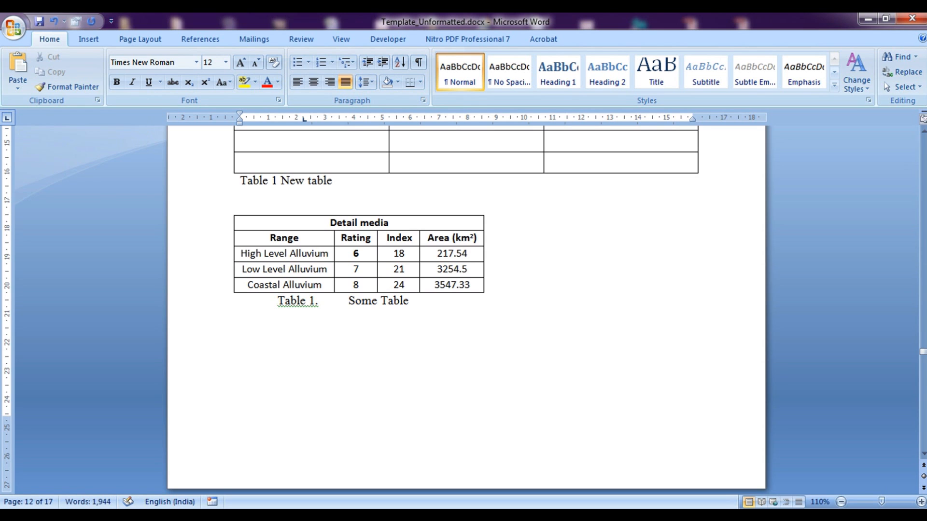
drag(275, 307, 347, 308)
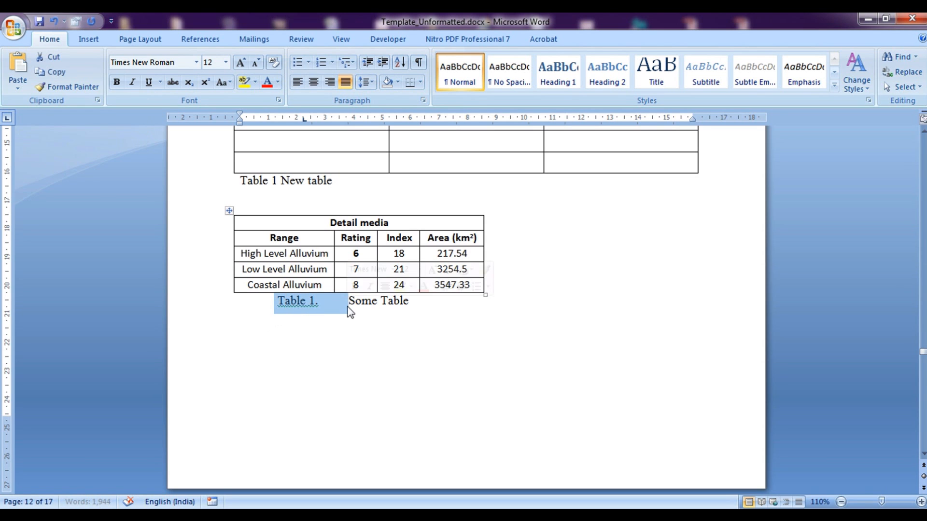
scroll(478, 302, up, 9)
Renumber the Detail media table's caption to Table 2
drag(560, 208, 601, 217)
scroll(562, 259, down, 11)
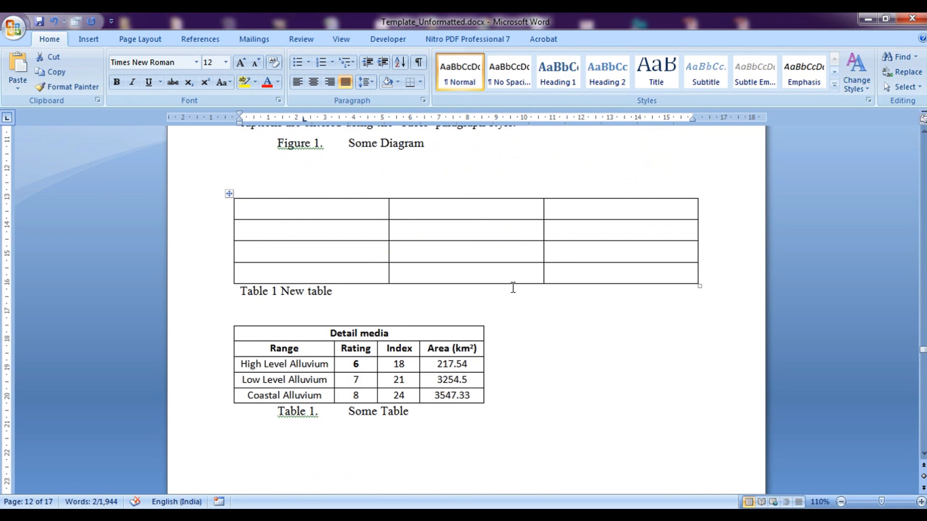
click(318, 411)
key(BackSpace)
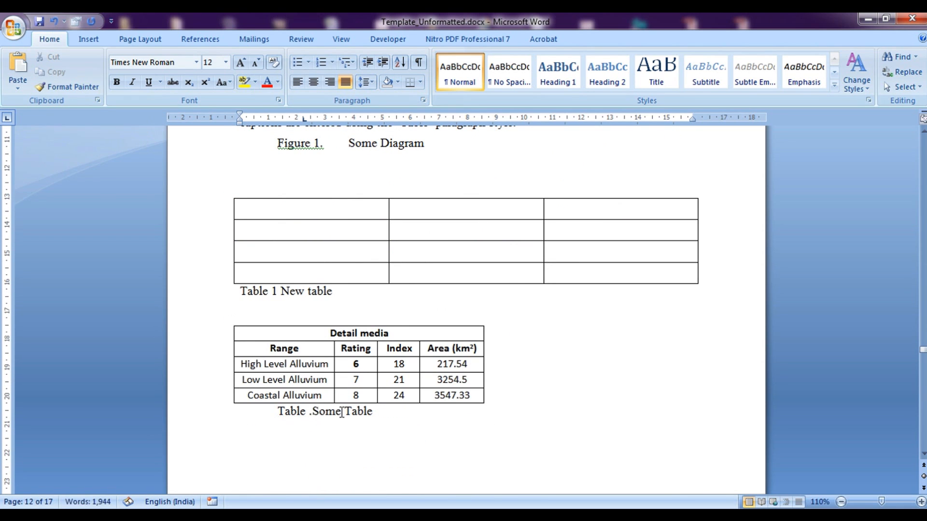
text(2)
key(Delete)
Change the body text's 'Table 1' citation to 'Table 2'
scroll(495, 397, up, 13)
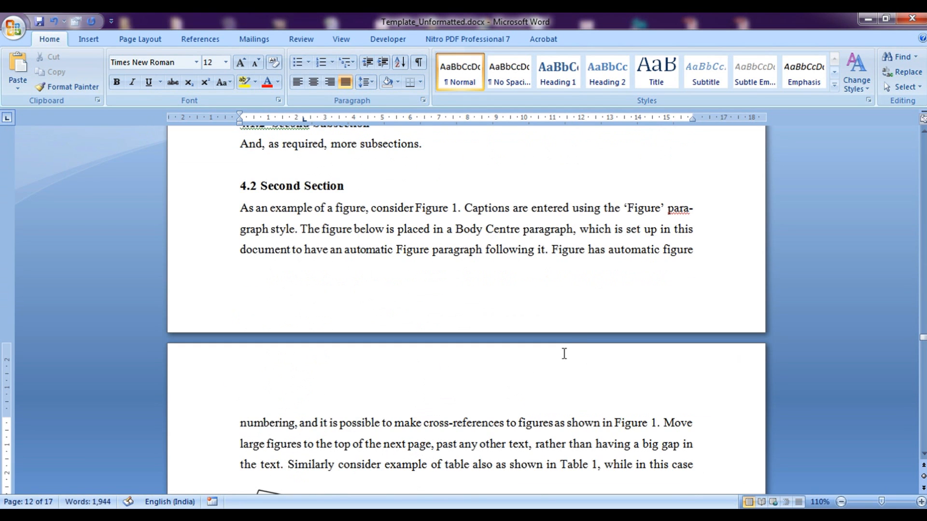
drag(560, 428, 618, 428)
scroll(615, 425, down, 8)
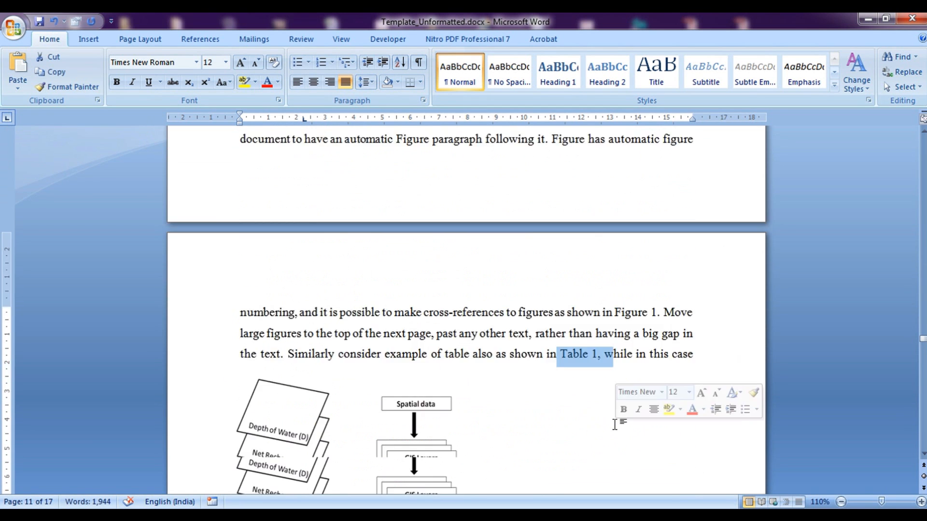
scroll(408, 485, down, 2)
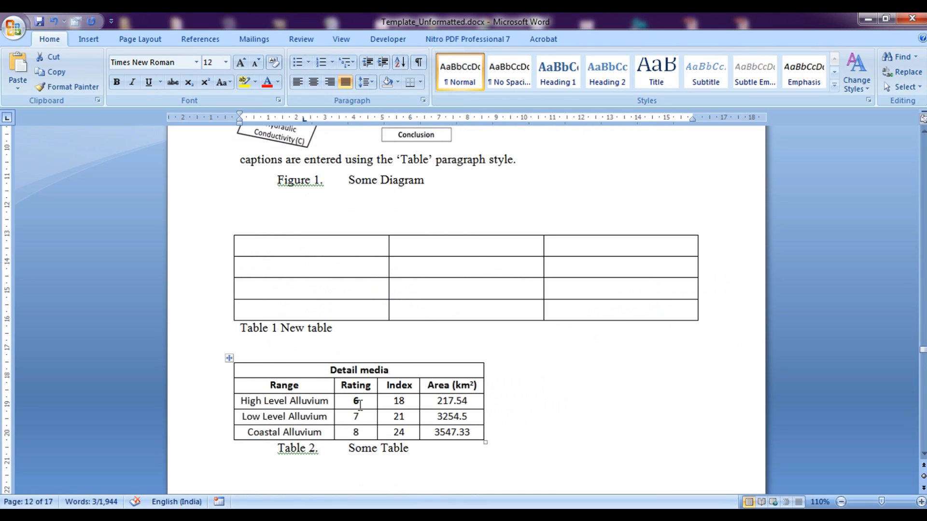
scroll(483, 410, up, 10)
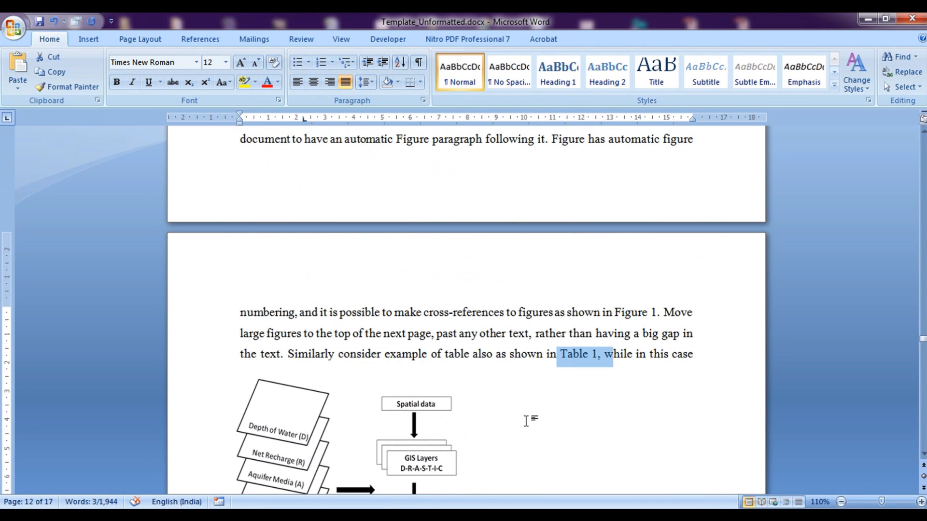
click(592, 355)
key(BackSpace)
text(2)
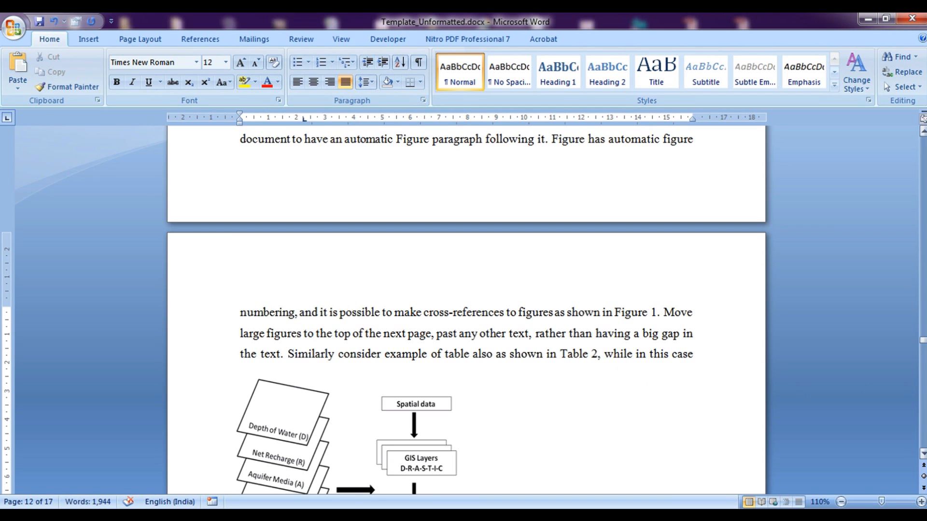
drag(923, 343, 923, 251)
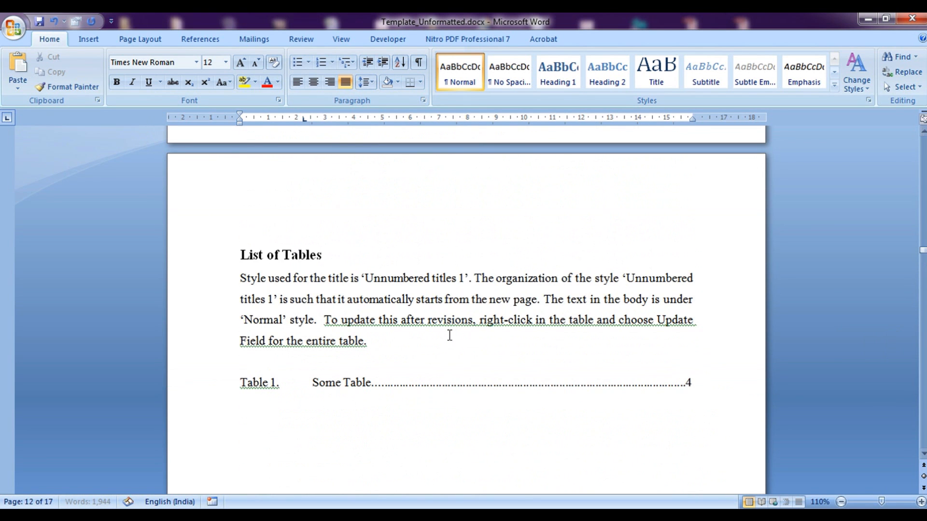
Replace 'Some' with 'New' in the Table 1 entry and add a dot-leadered 'Table 2. actual name was' line on page 4
drag(315, 382, 340, 385)
text(New)
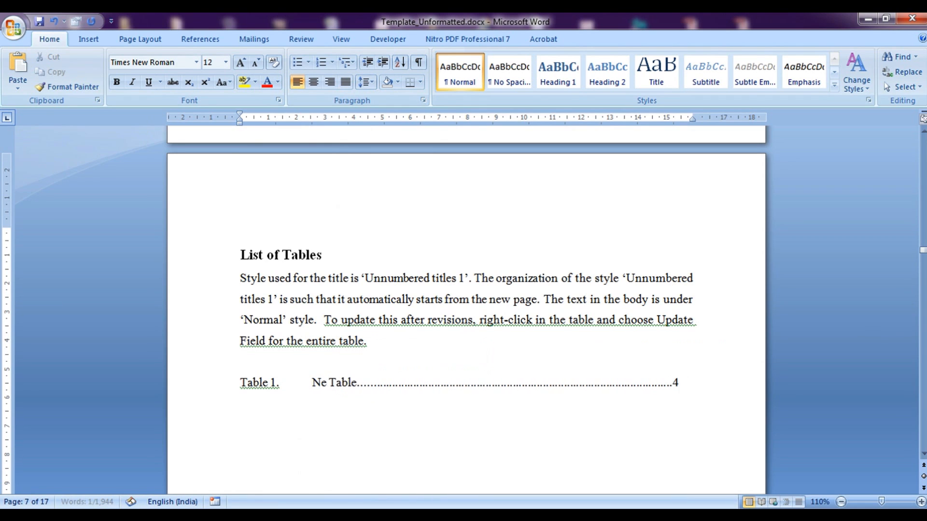
click(690, 385)
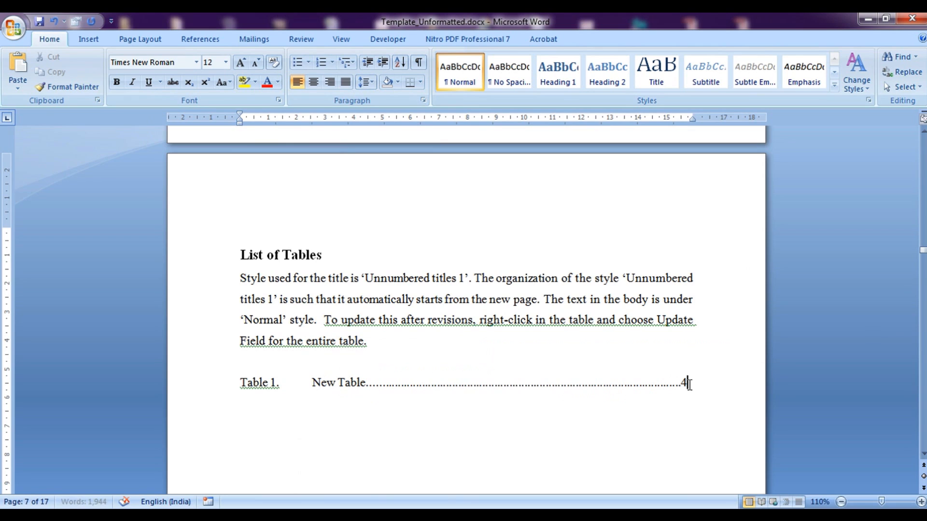
text(Table 2.)
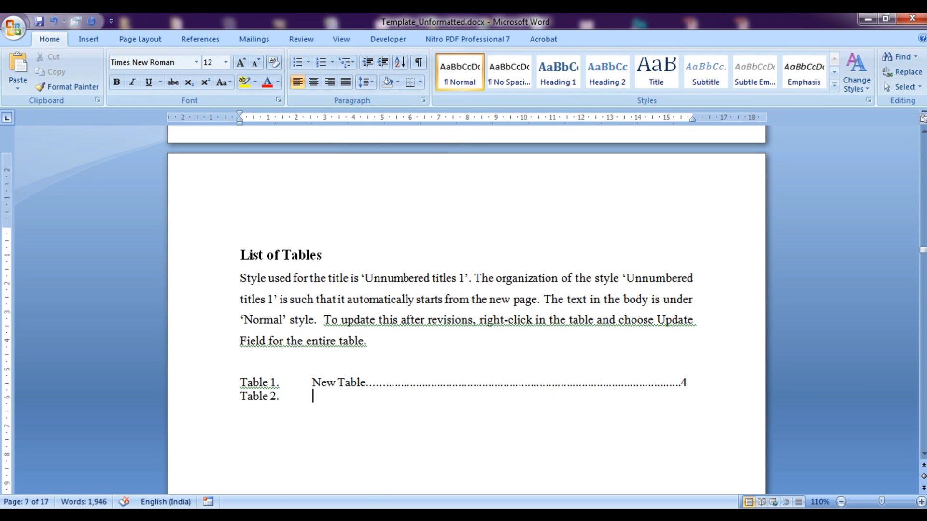
key(Tab)
text(actual)
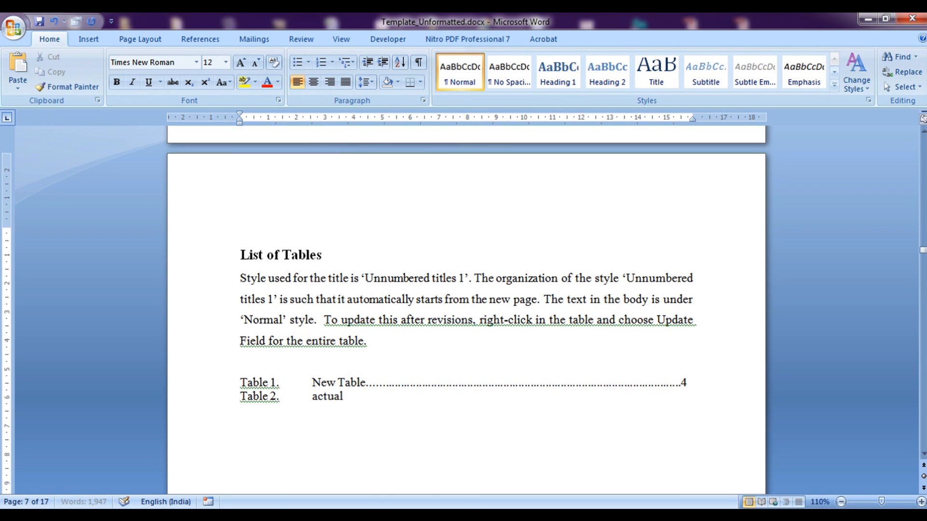
text( name was)
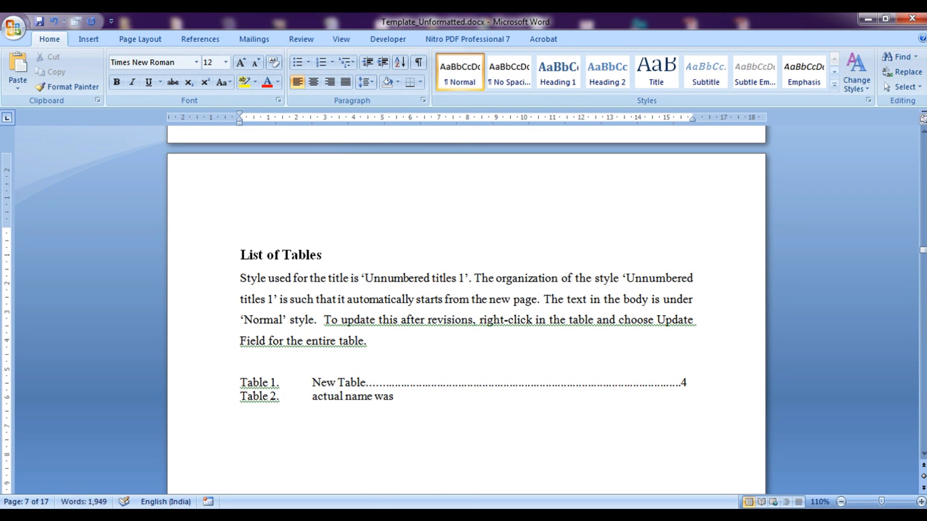
text(................................................................................)
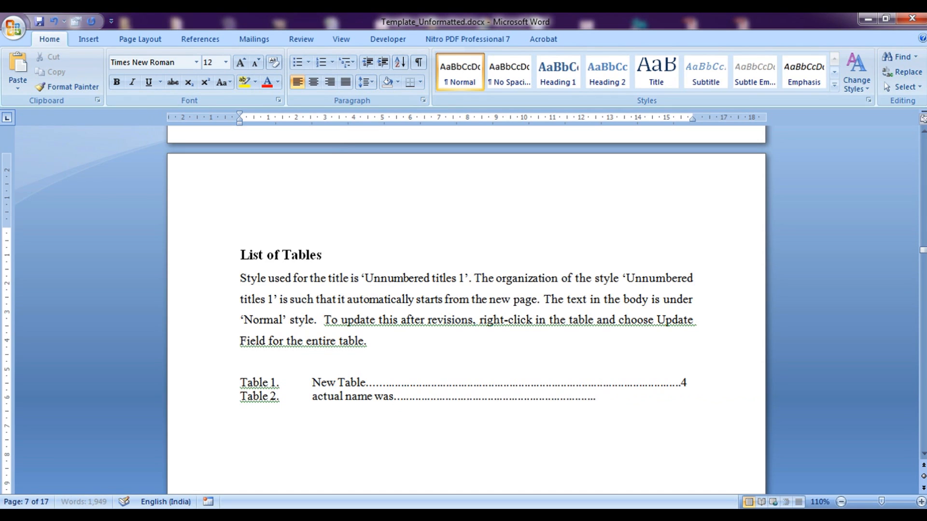
text(....4)
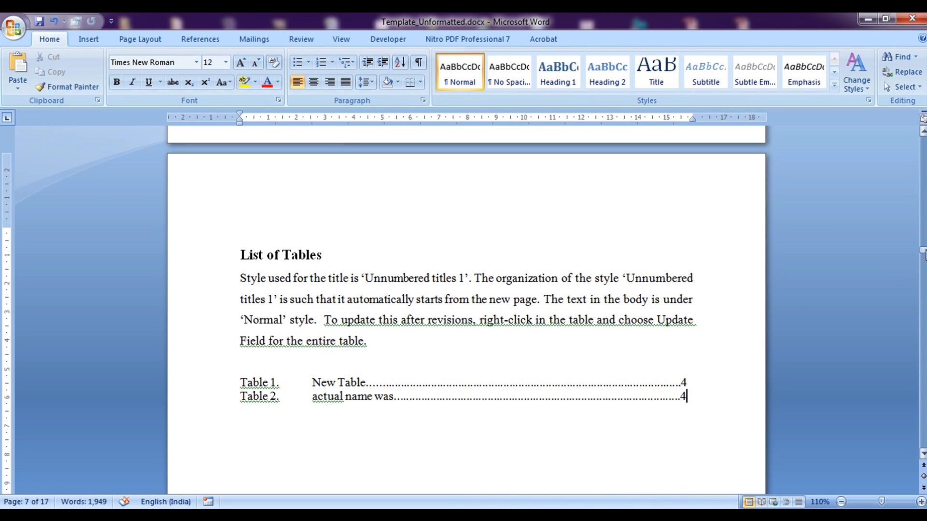
drag(922, 251, 923, 154)
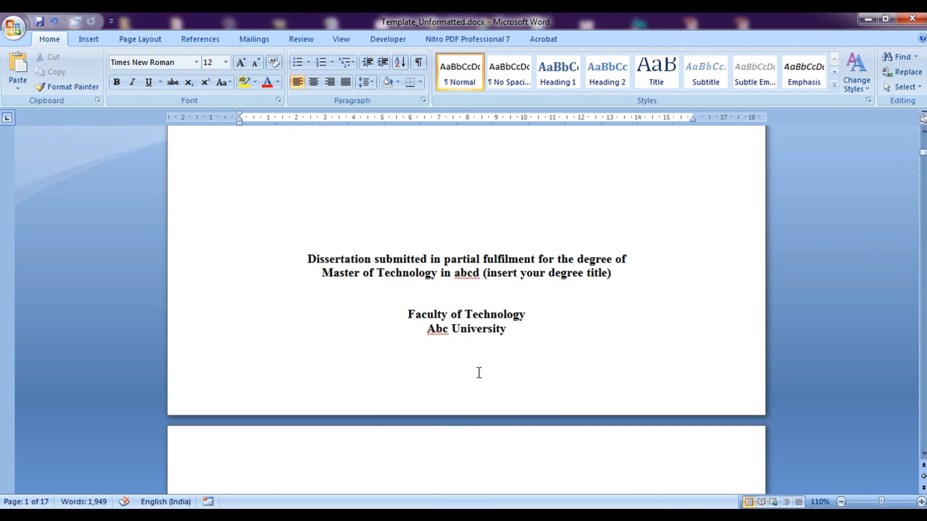
Add Plain Number 2 page numbers in the footer with Different First Page enabled
click(479, 372)
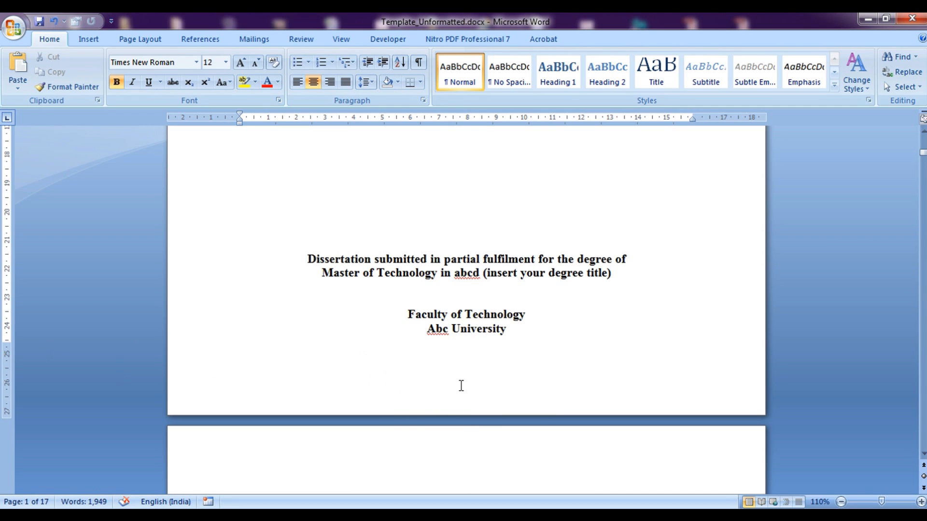
double_click(461, 386)
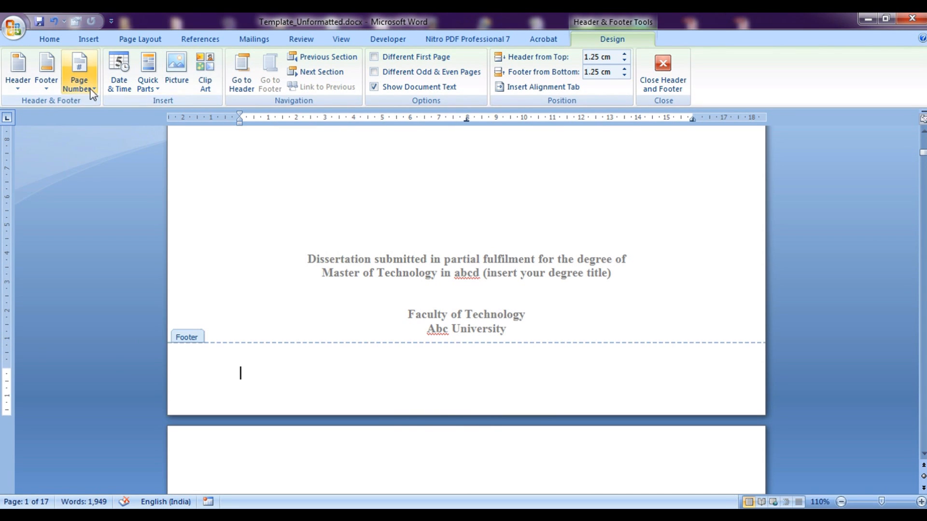
click(92, 91)
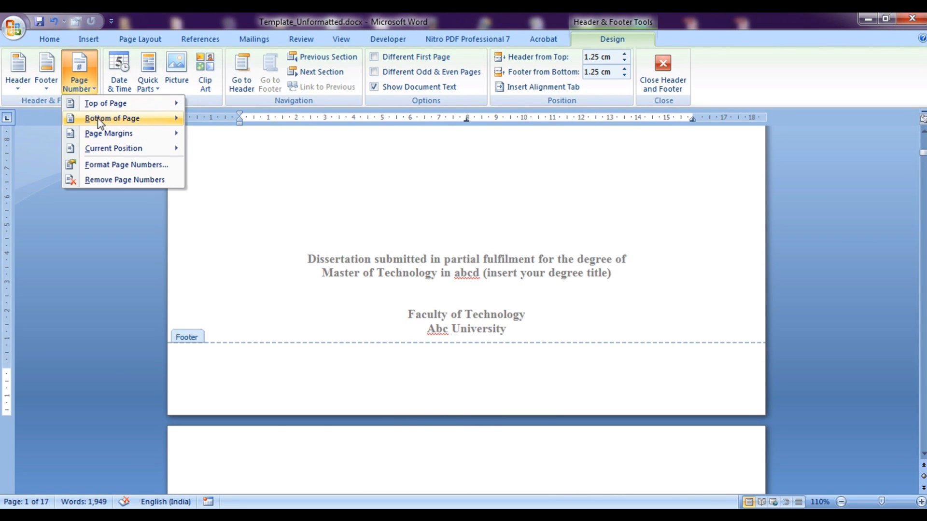
mouse_move(150, 121)
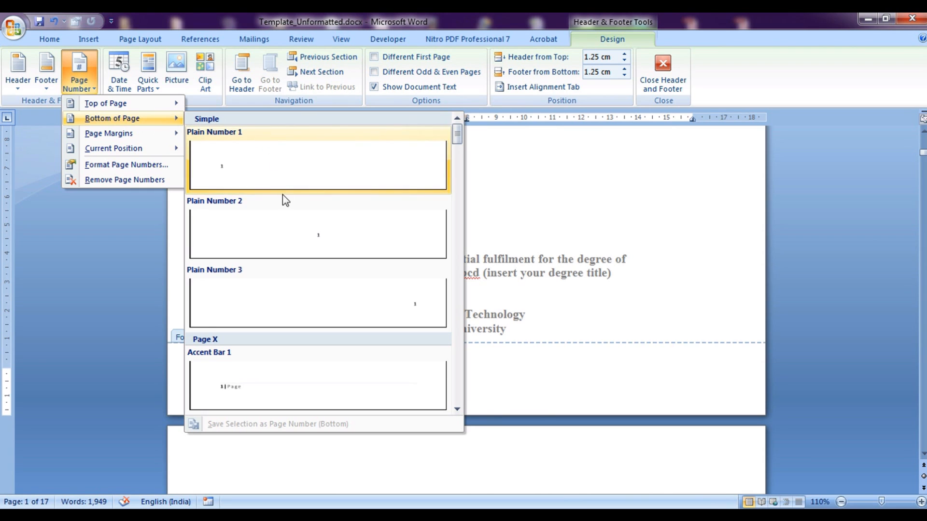
click(321, 242)
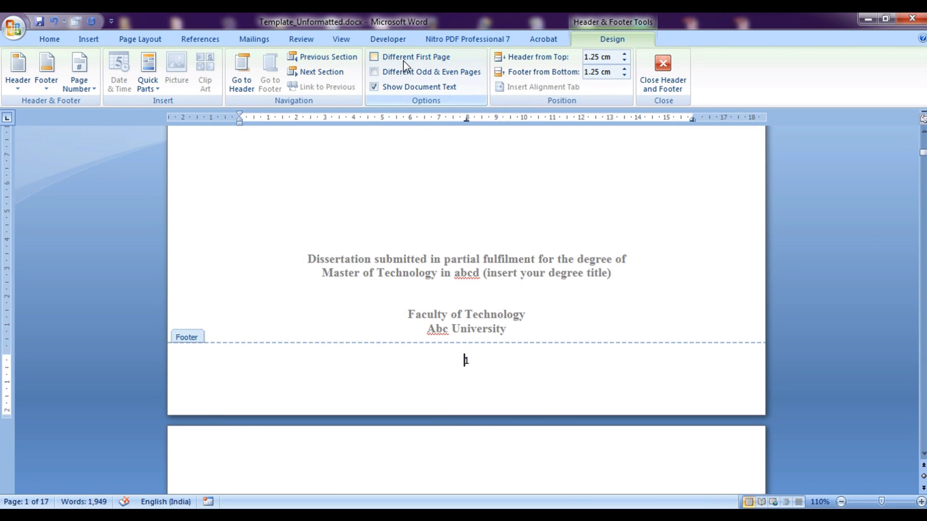
click(374, 57)
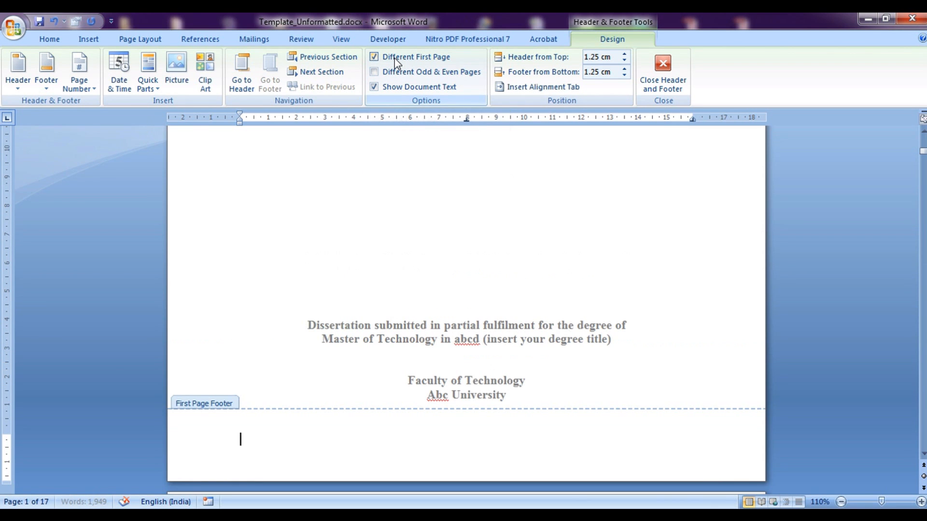
double_click(613, 377)
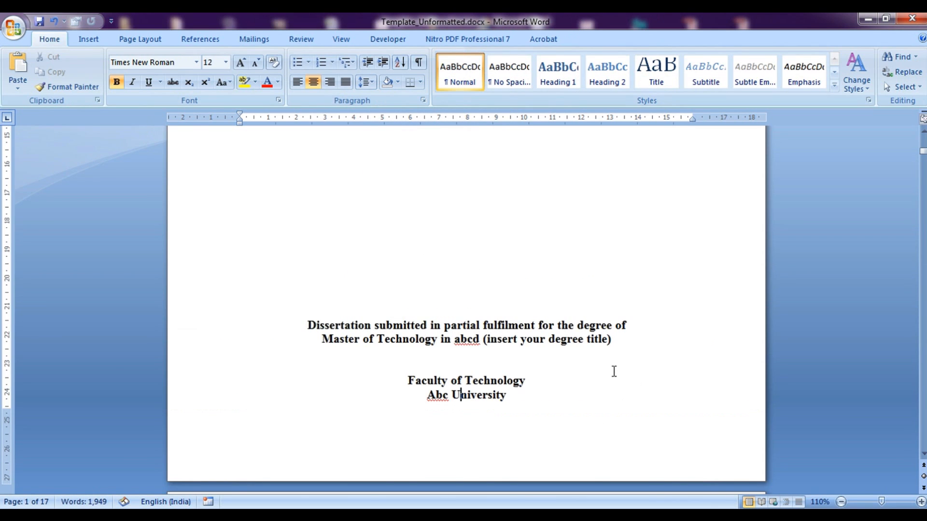
scroll(614, 372, down, 5)
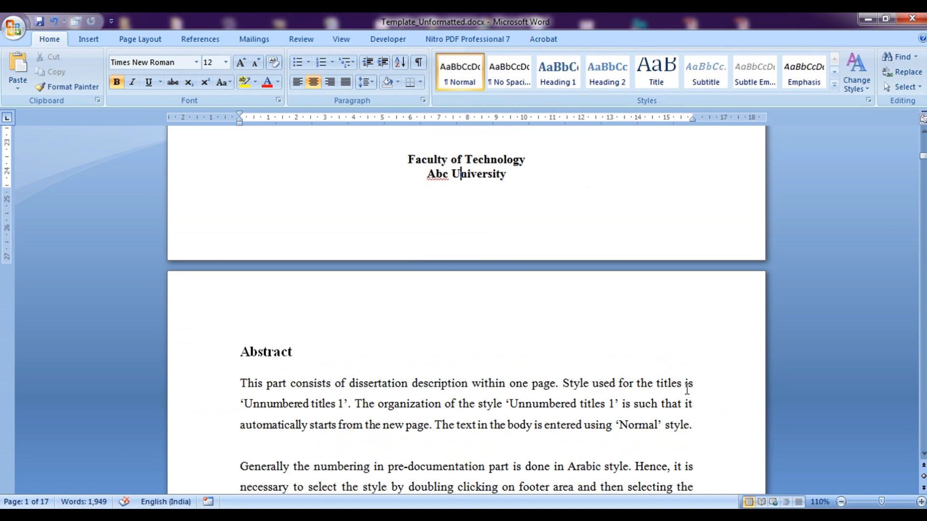
click(922, 454)
drag(923, 455, 923, 454)
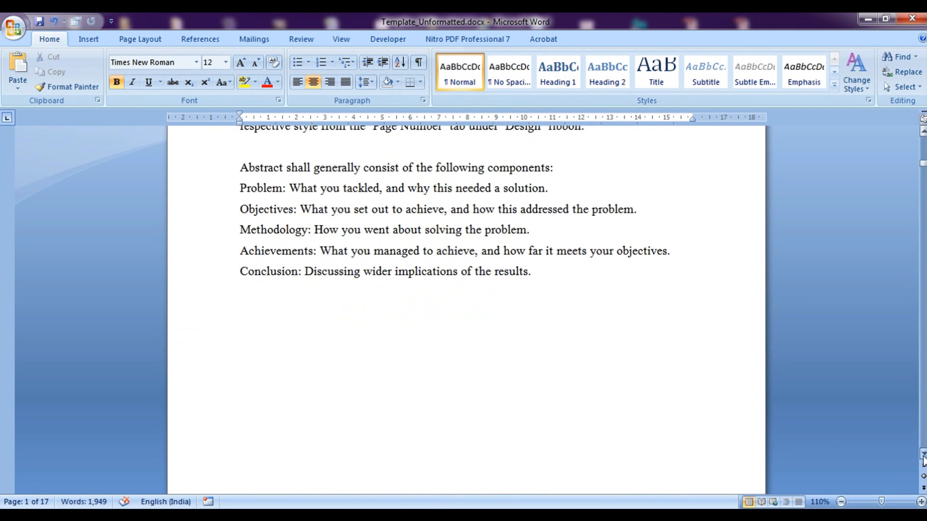
scroll(848, 433, down, 3)
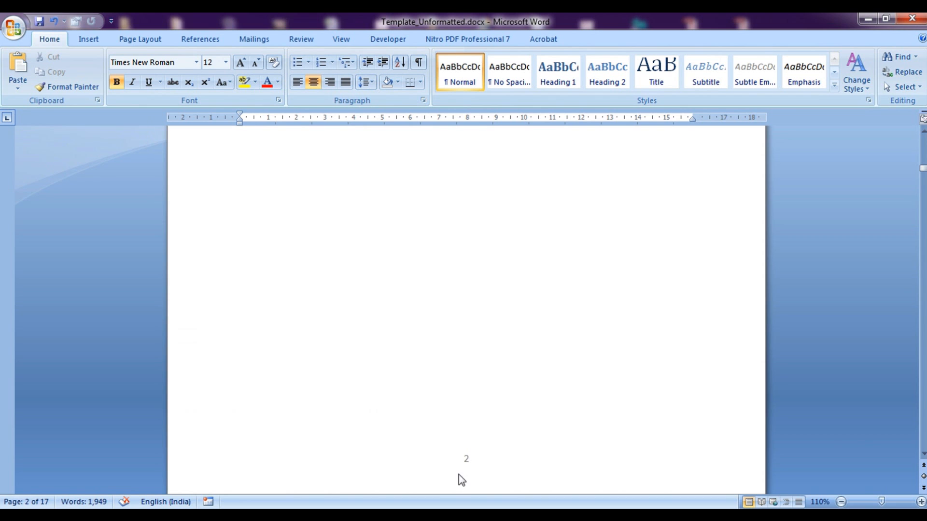
scroll(479, 463, down, 10)
scroll(480, 462, up, 4)
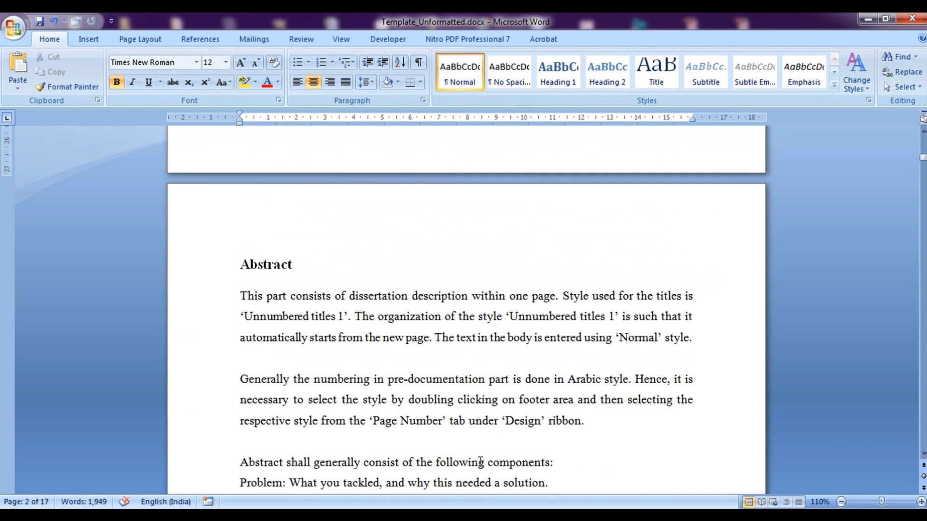
drag(242, 262, 308, 265)
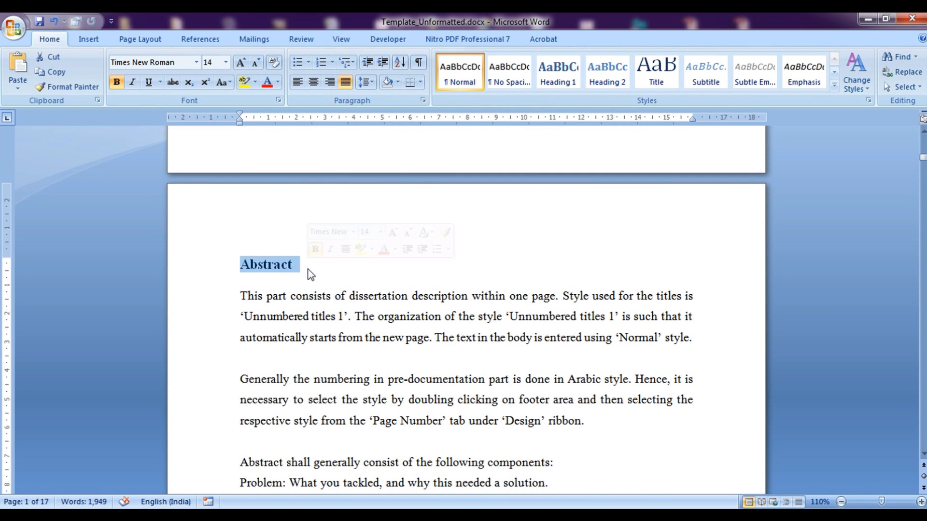
scroll(345, 322, down, 10)
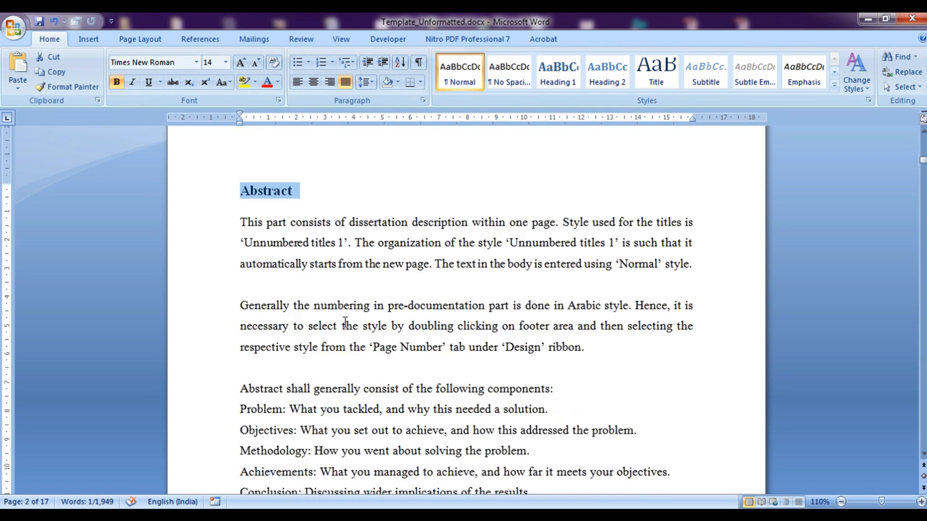
scroll(345, 323, down, 4)
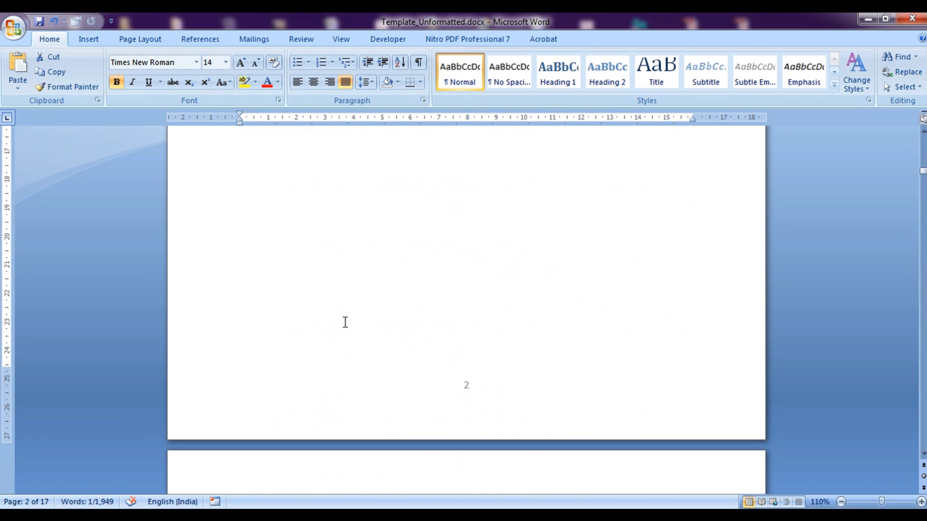
scroll(470, 389, down, 9)
scroll(468, 386, down, 12)
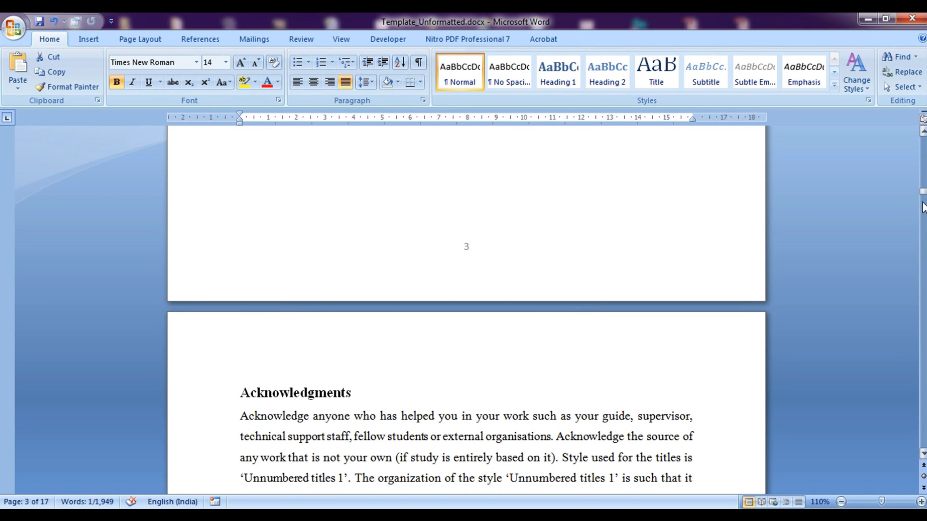
drag(921, 196, 905, 263)
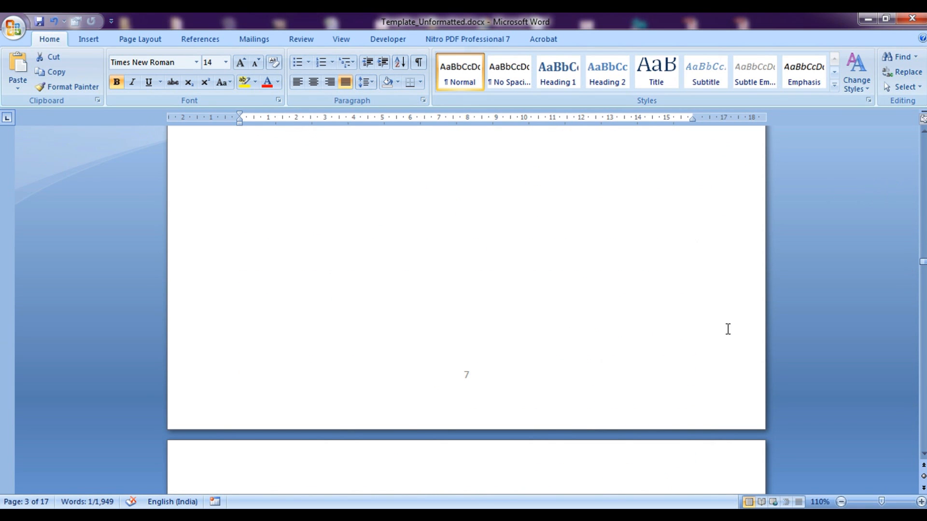
drag(922, 269, 922, 291)
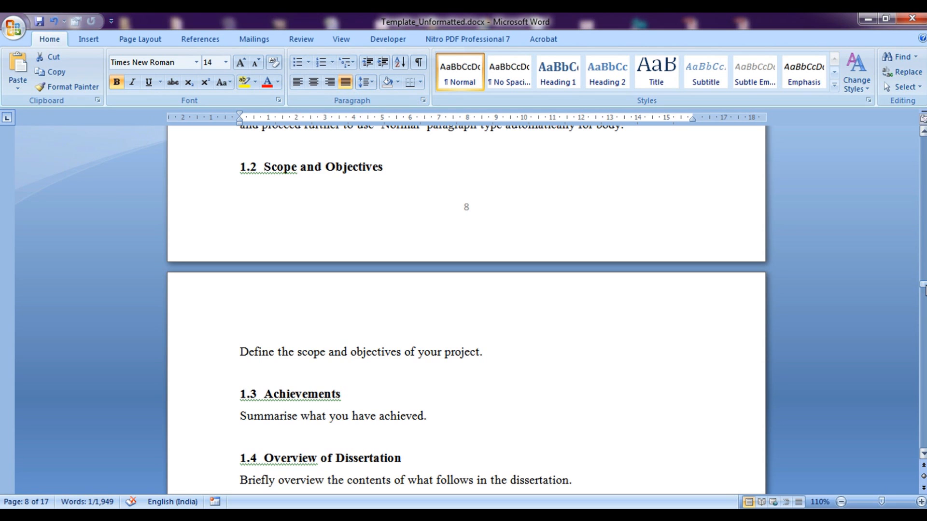
drag(923, 289, 923, 328)
Add three blank lines before the '4 Technical Chapters' heading so it moves to the next page
click(226, 337)
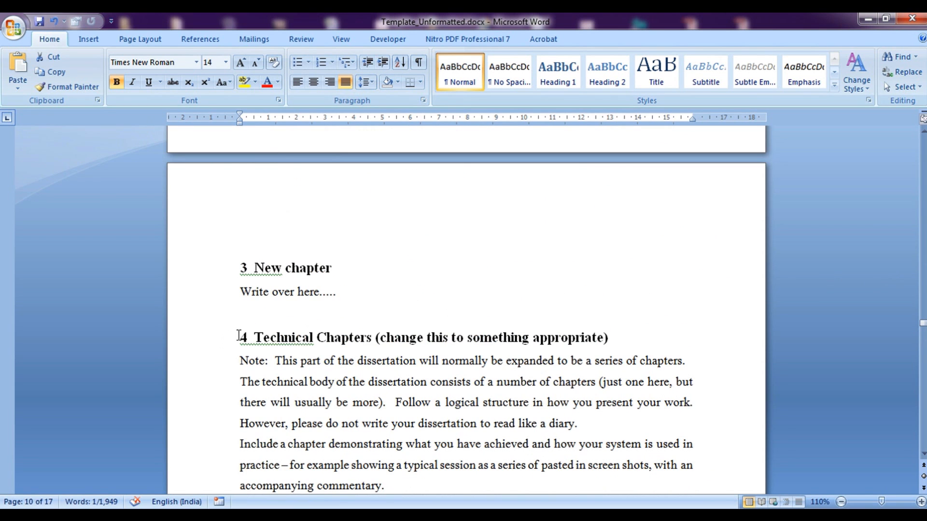
scroll(353, 346, down, 3)
scroll(353, 346, down, 8)
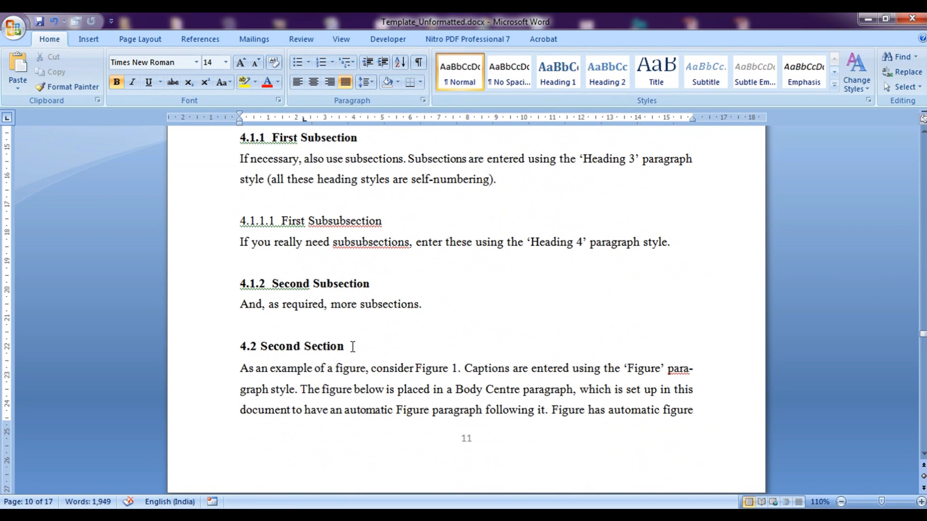
scroll(353, 347, up, 10)
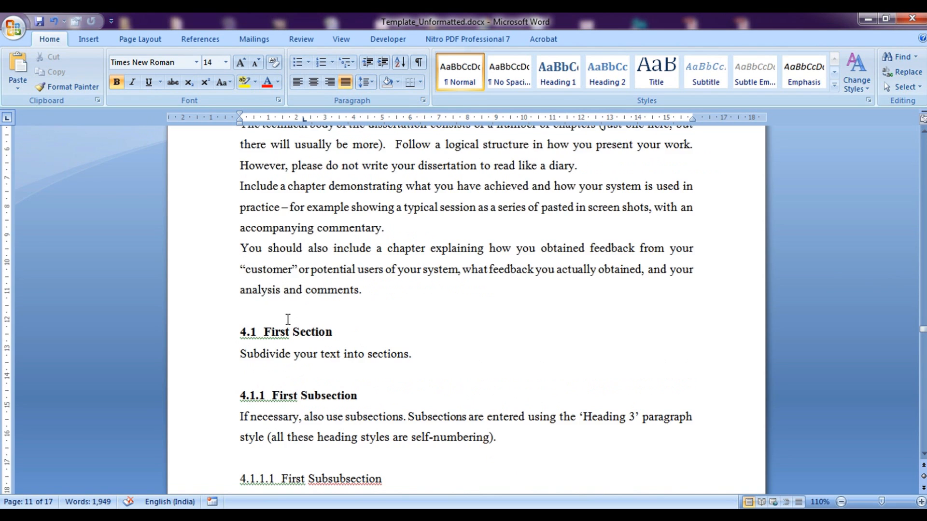
key(Return)
key(Return)
key(Return)
key(Return)
key(Return)
key(Return)
key(Return)
key(Return)
key(Return)
key(Return)
key(Return)
key(Return)
key(Return)
key(Return)
key(Return)
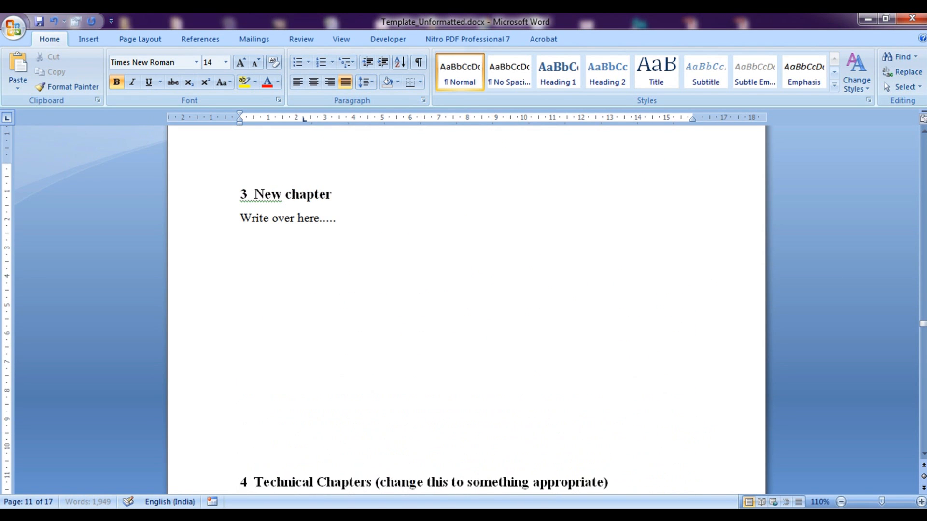
key(Return)
key(Return)
key(Return)
key(Return)
key(Return)
key(Return)
key(Return)
key(Return)
key(Return)
key(Return)
key(Return)
key(Return)
key(Return)
key(Return)
key(Return)
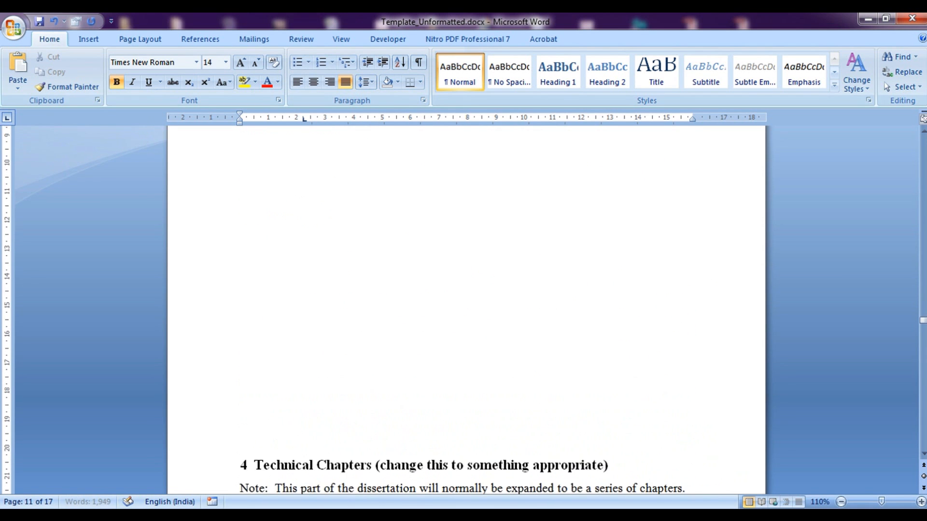
key(Return)
key(Return)
key(Return)
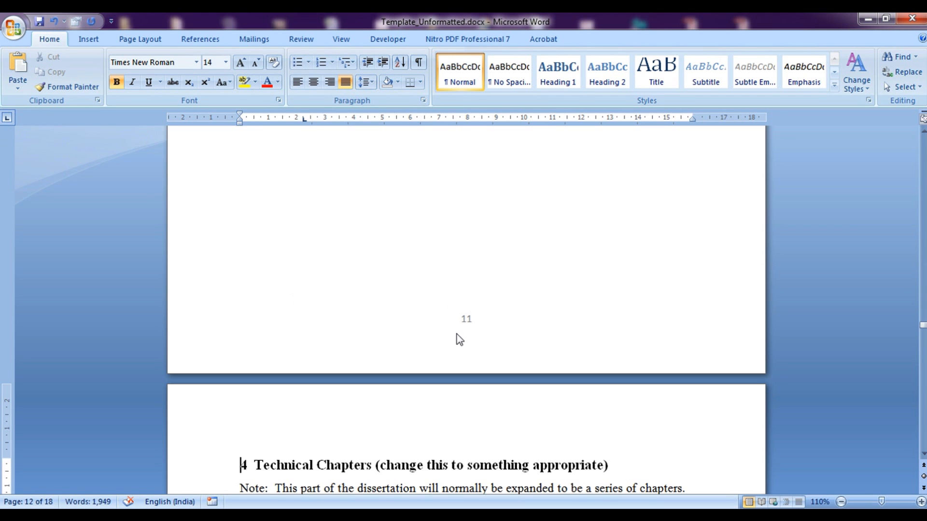
drag(923, 324, 923, 234)
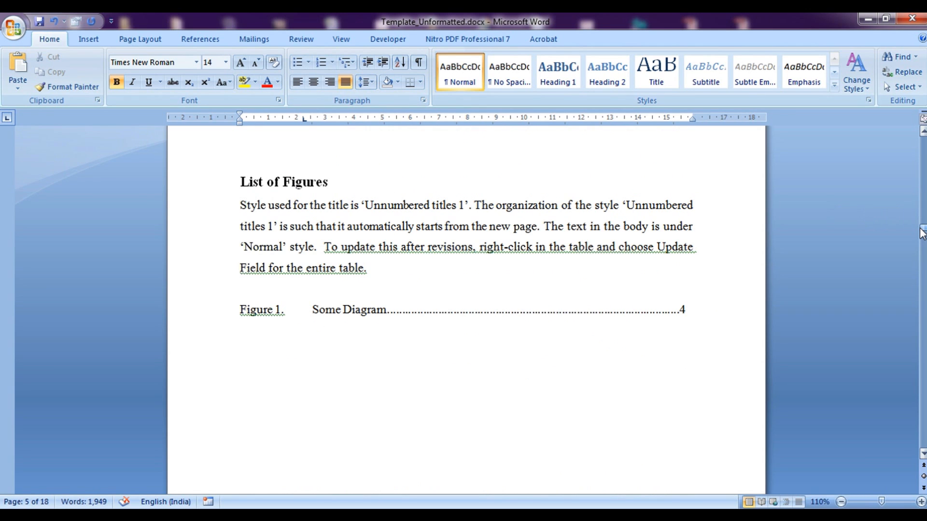
drag(922, 229, 922, 142)
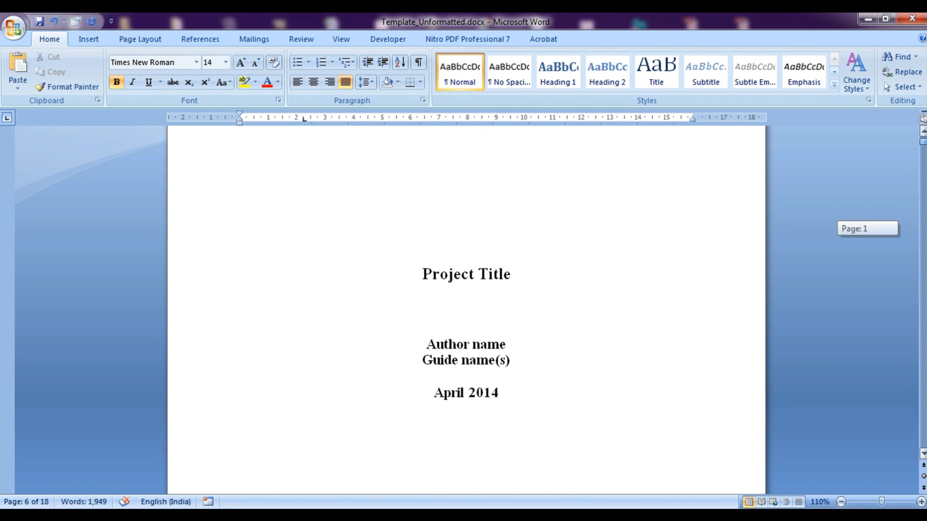
drag(922, 142, 923, 141)
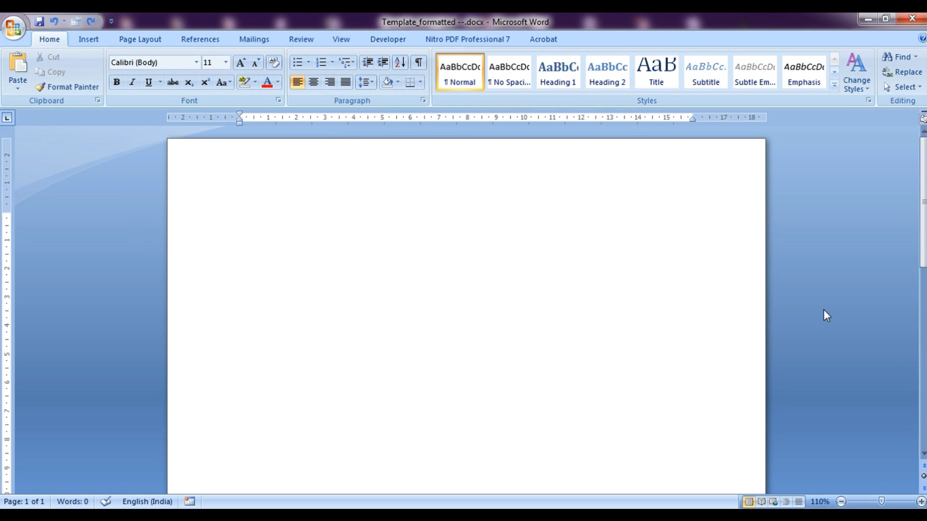
In the blank Template_formatted --.docx window, bring up the Page Layout tab
click(140, 42)
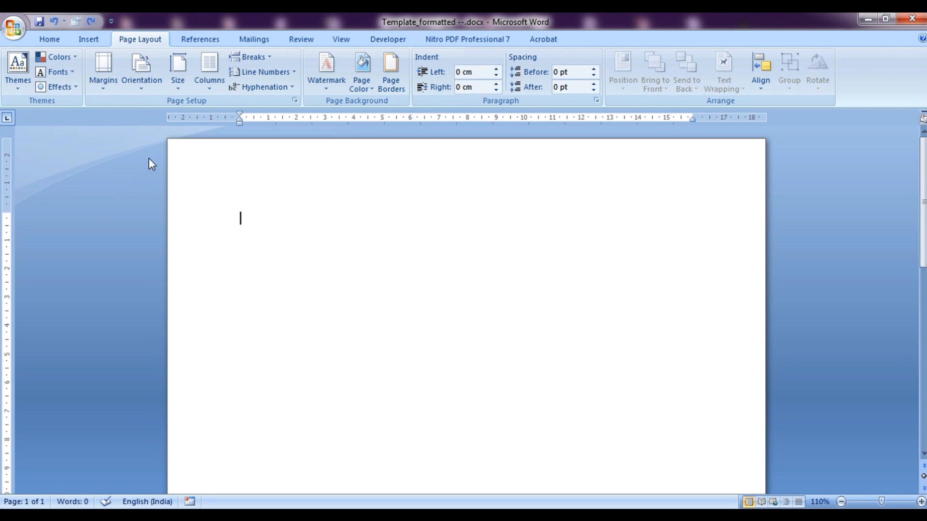
Make the pages A4 portrait with a single text column, then view the margin presets
click(180, 93)
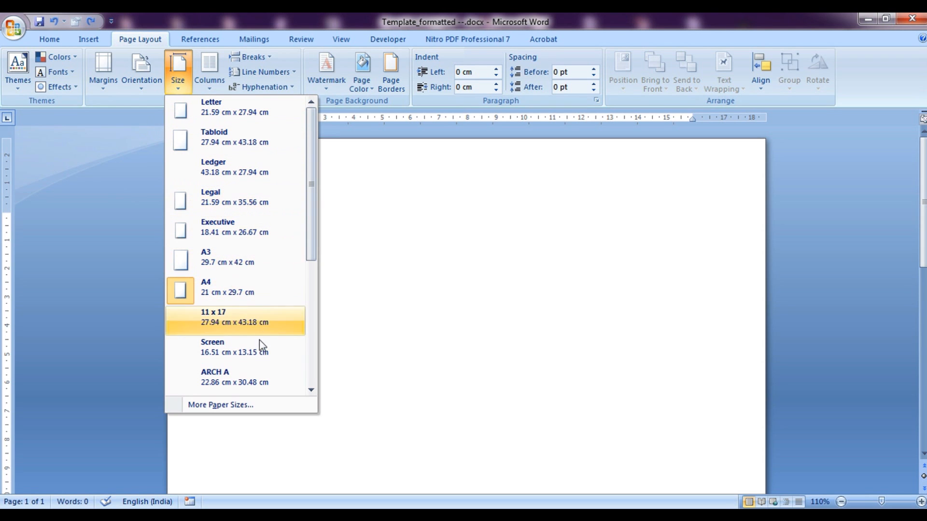
click(229, 296)
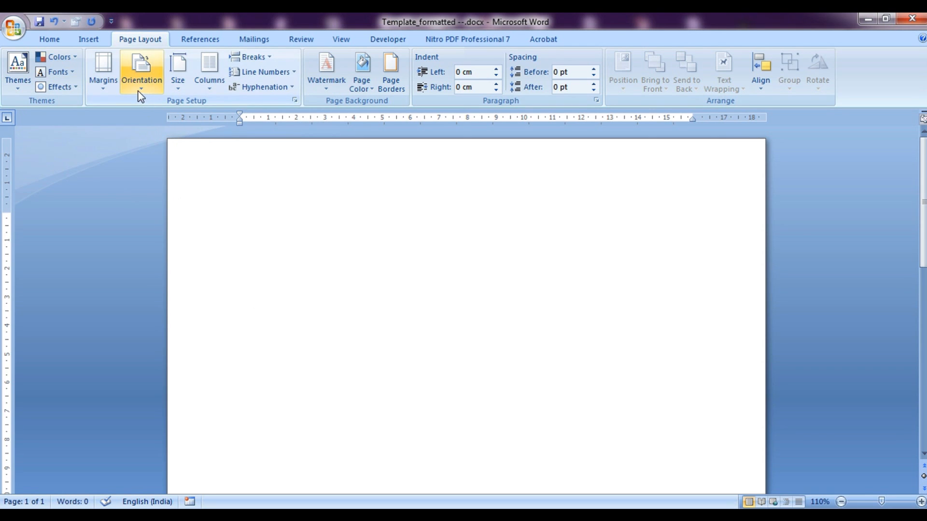
click(212, 90)
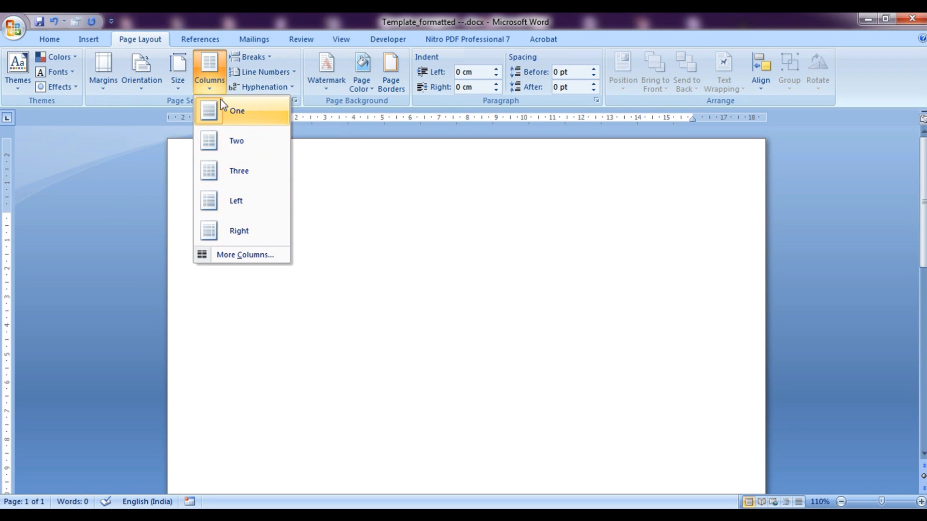
click(123, 160)
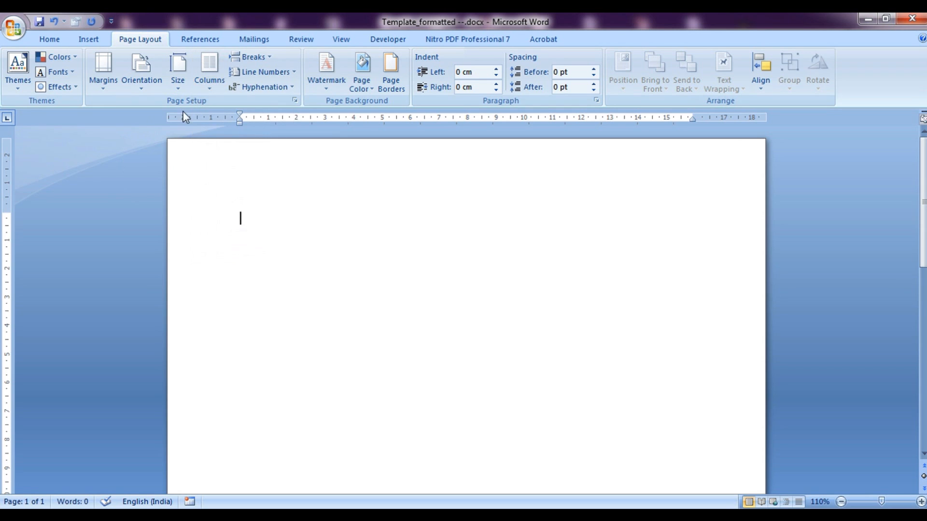
click(143, 85)
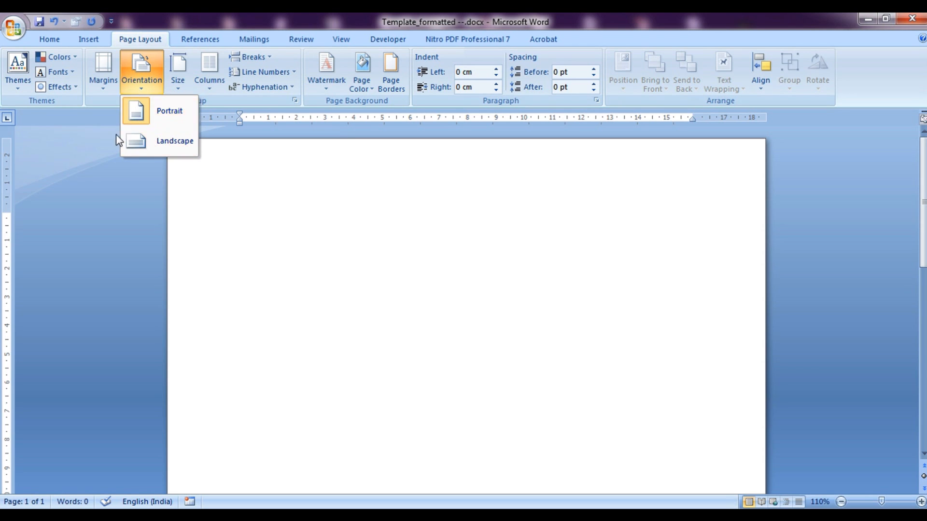
click(102, 155)
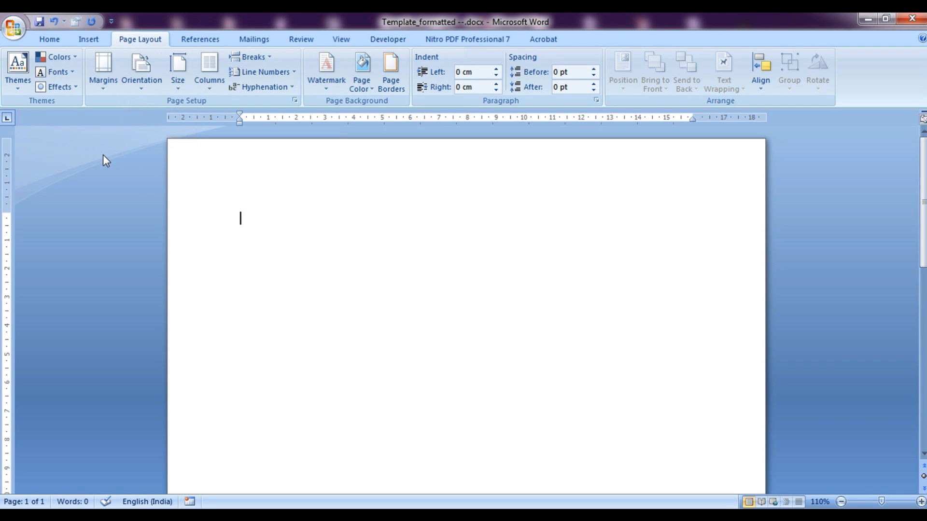
click(106, 92)
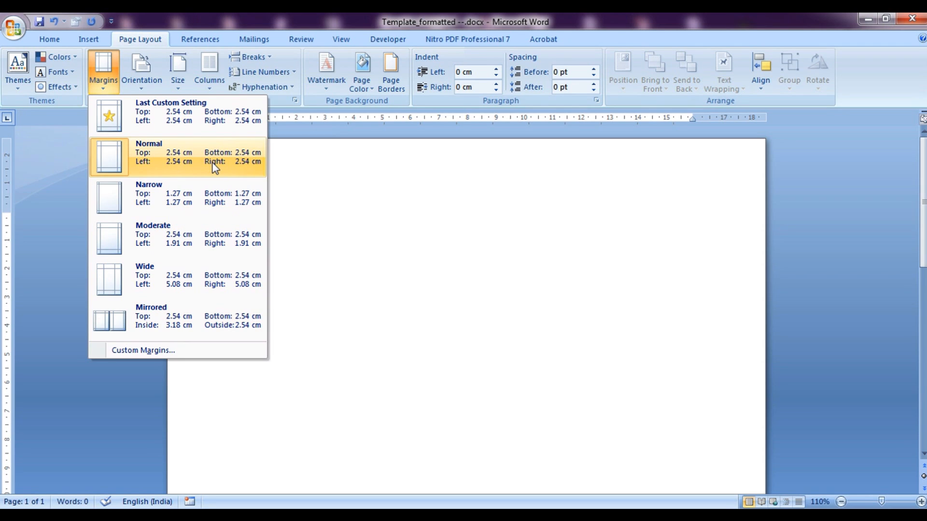
In Custom Margins, set the gutter to 0 on the left with 2.54 cm margins, whole document
click(152, 351)
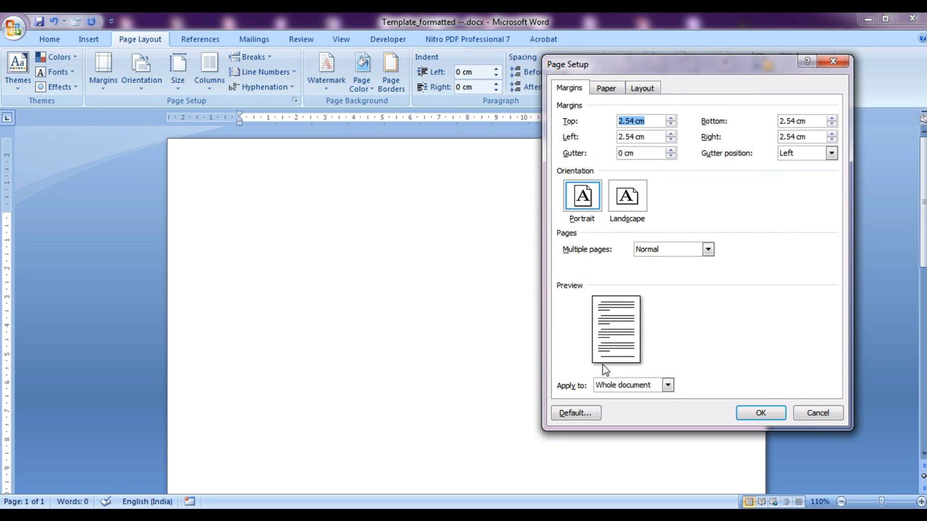
drag(635, 154, 618, 154)
text(5)
click(787, 155)
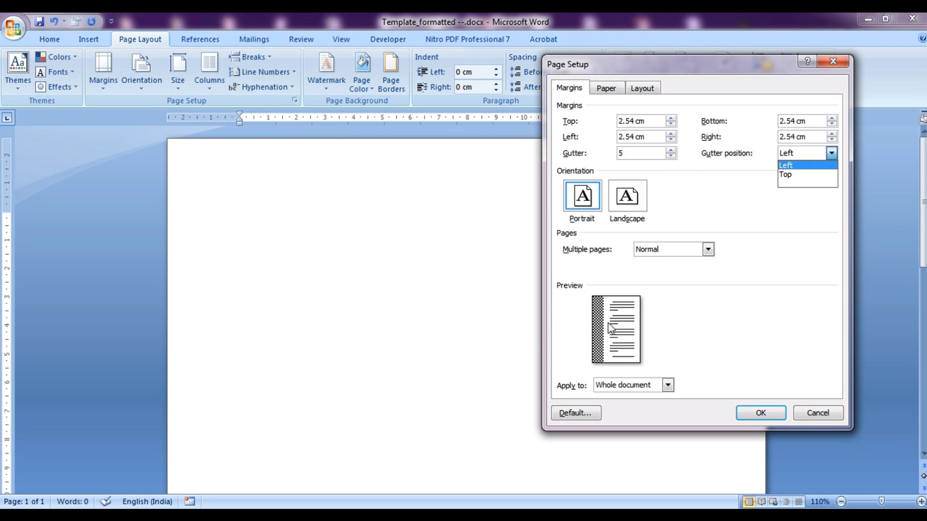
drag(635, 137, 606, 138)
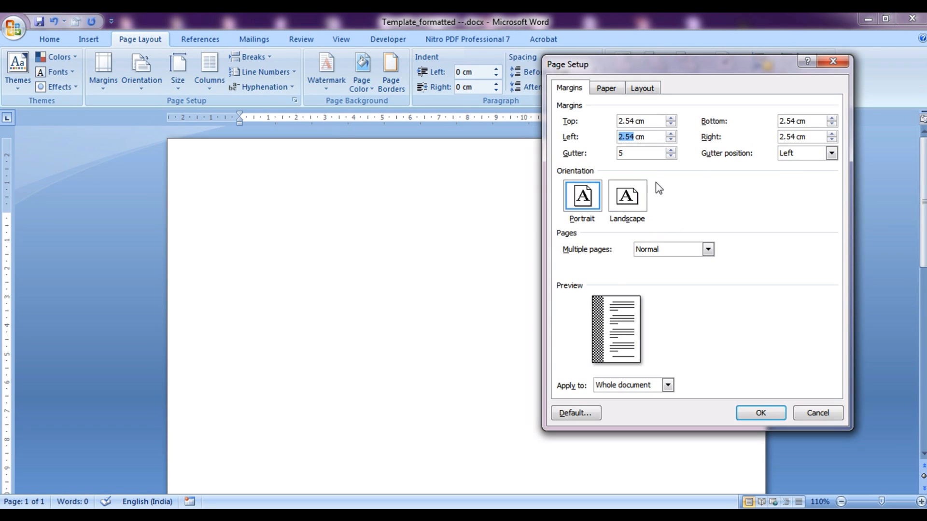
drag(648, 151, 599, 160)
text(0)
click(761, 414)
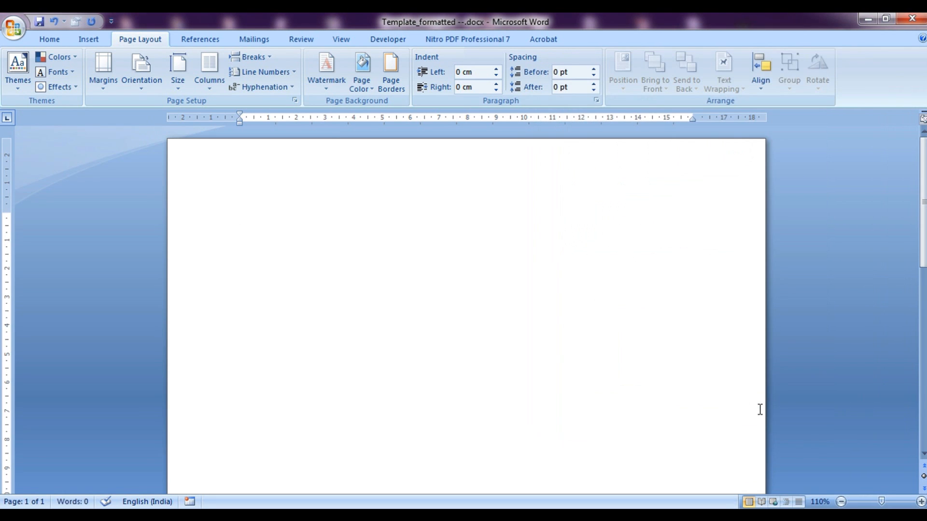
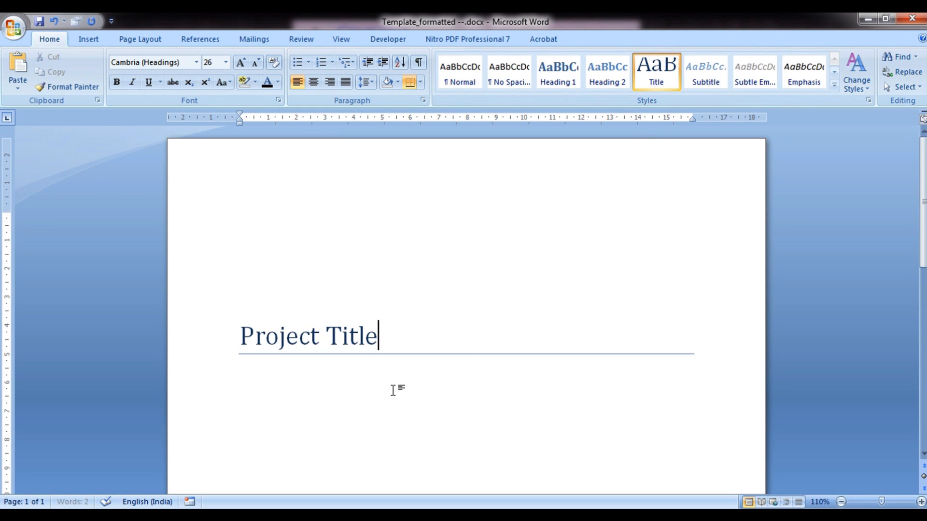
Make the Title style automatic-colour, bold, centred Times New Roman
right_click(668, 85)
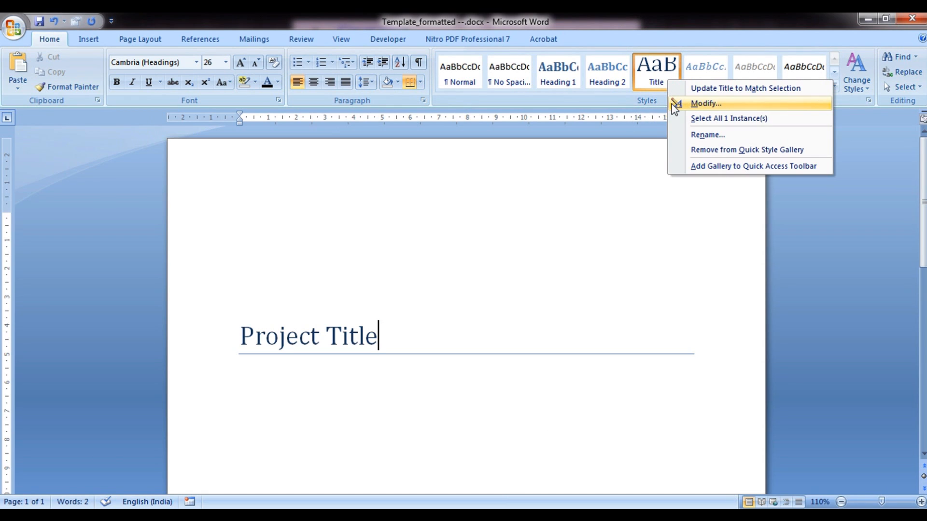
click(672, 103)
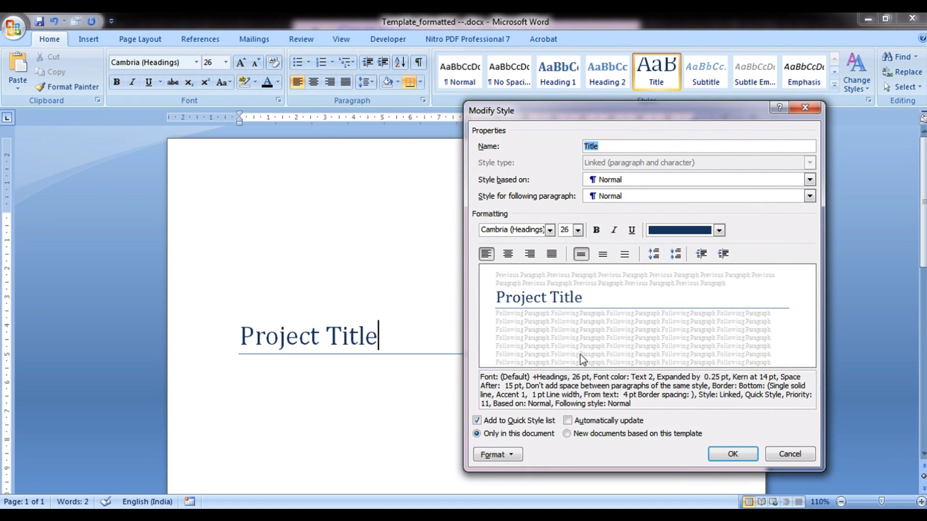
click(698, 237)
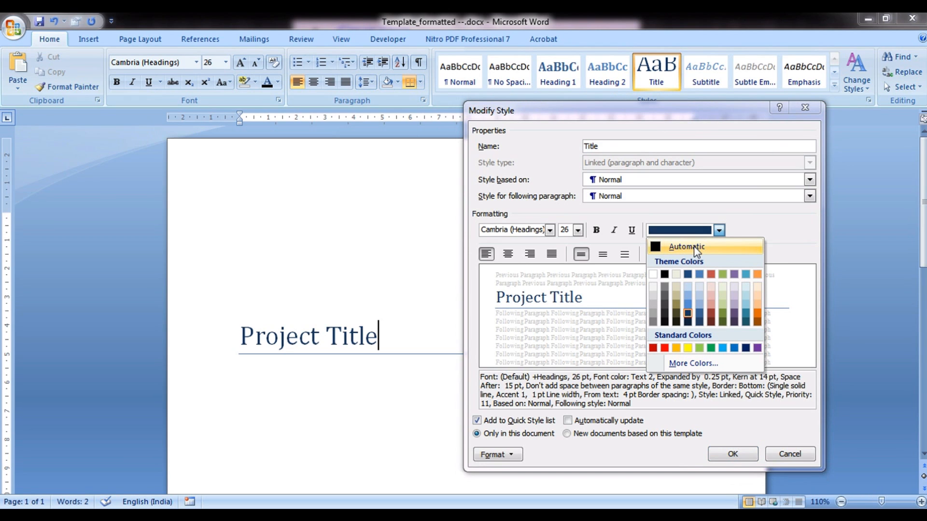
click(696, 248)
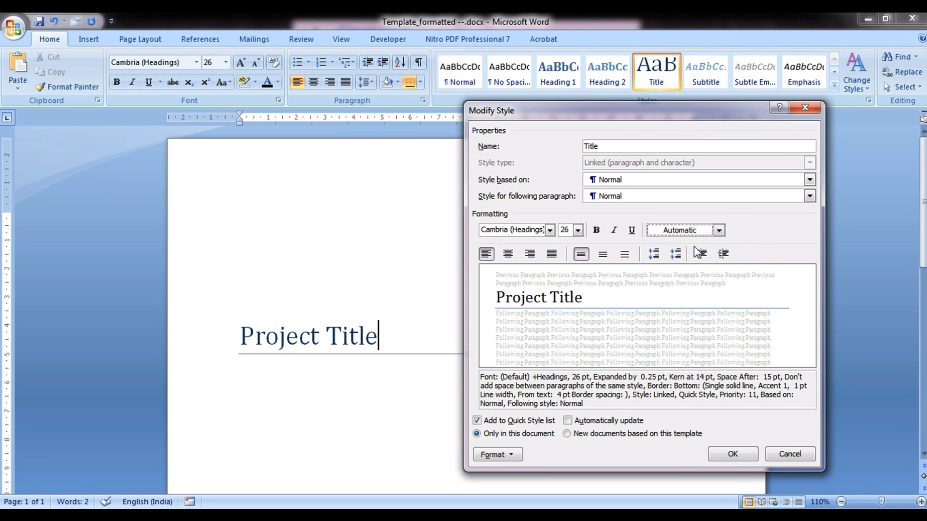
click(596, 230)
click(507, 254)
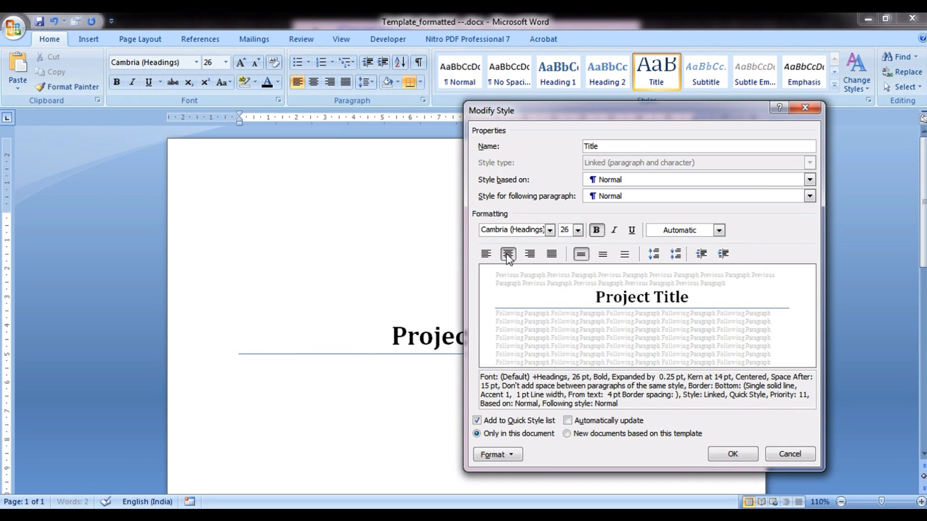
click(549, 230)
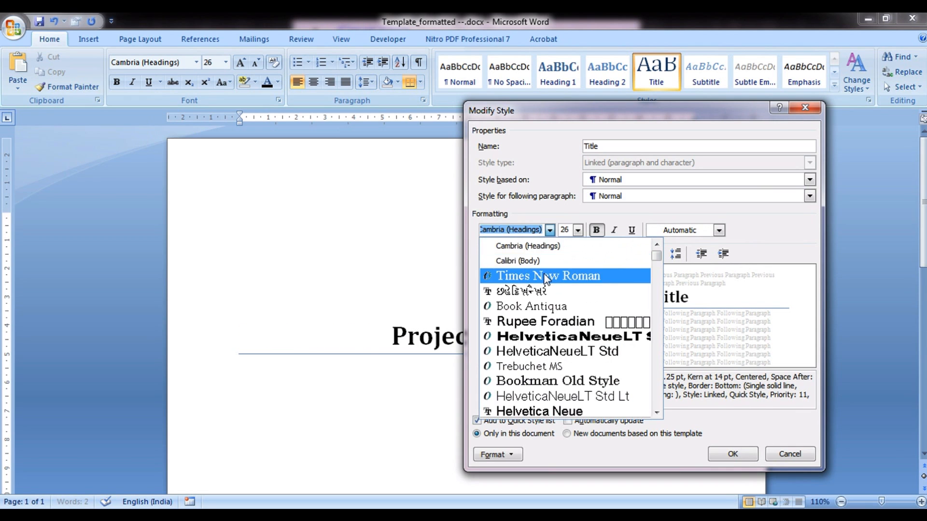
click(545, 276)
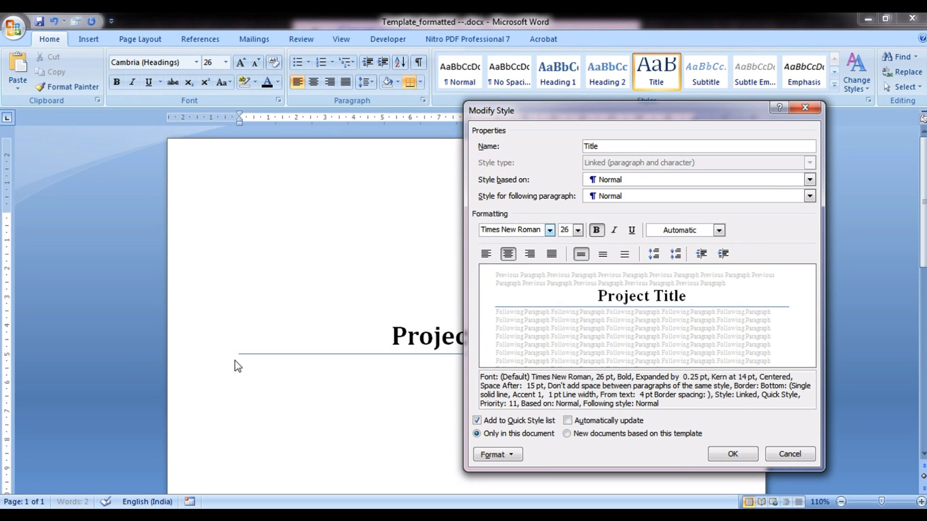
Set the Title style's border to None and save the style changes
click(500, 458)
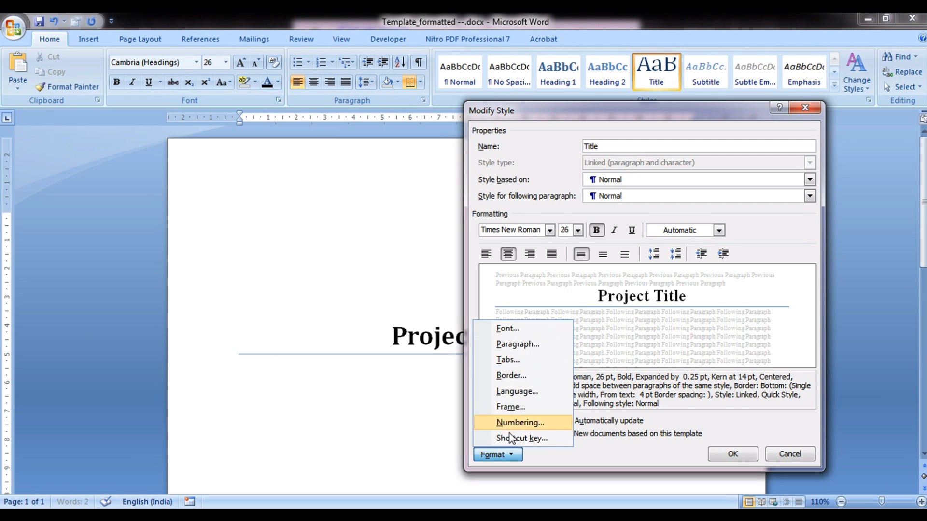
click(511, 375)
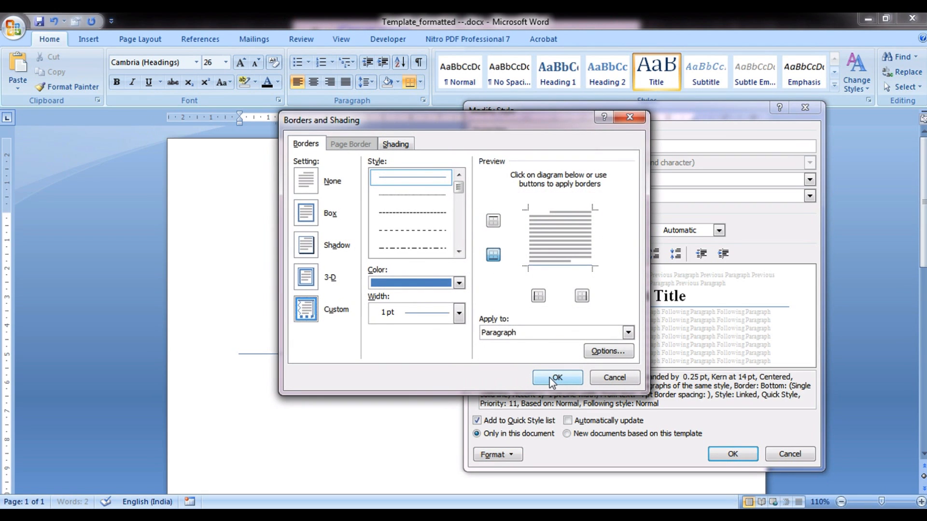
click(313, 191)
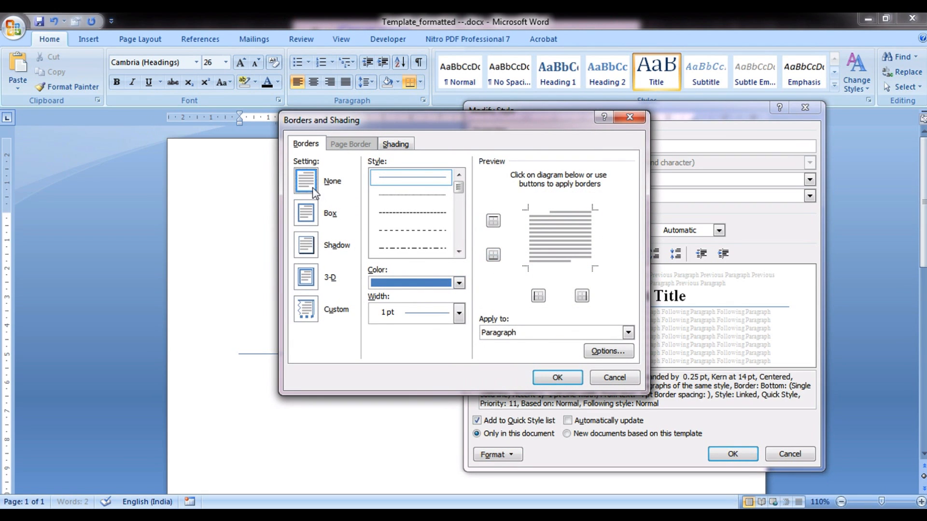
click(557, 377)
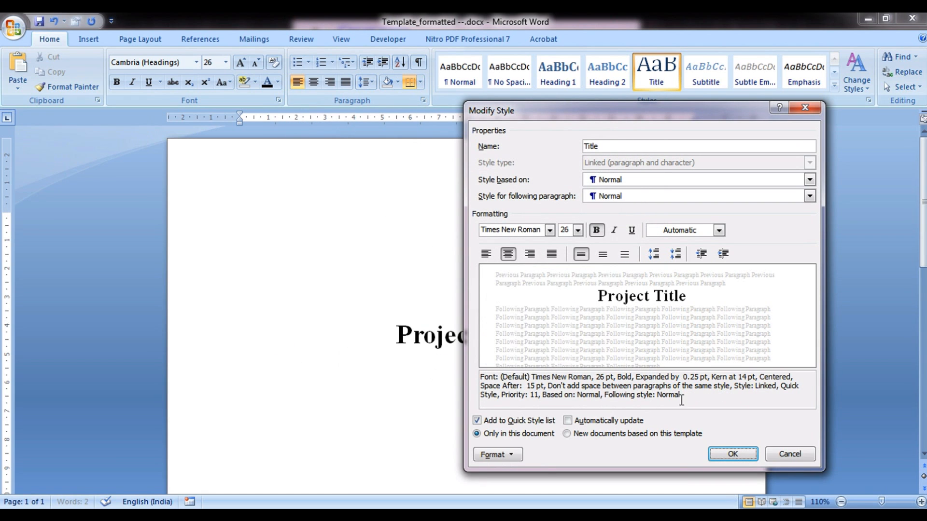
click(729, 456)
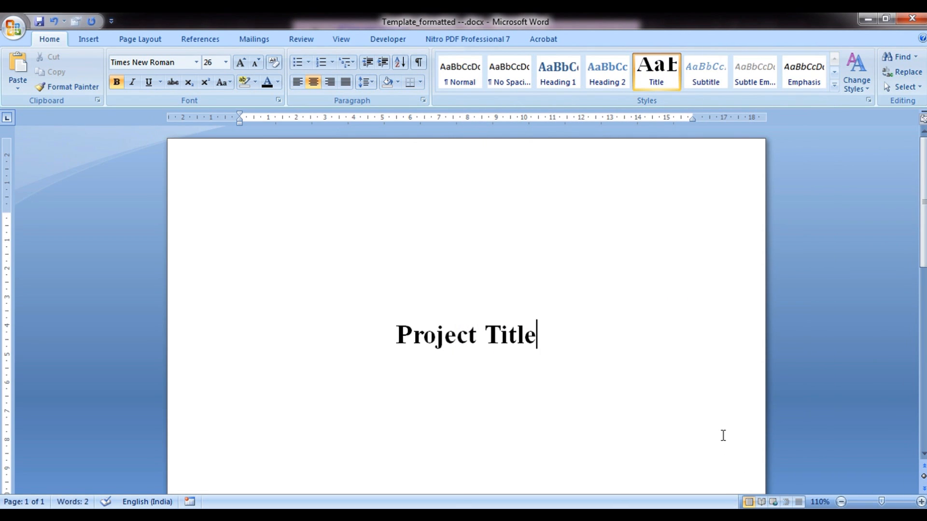
Add a Subtitle-style line reading 'Enter the subtitle' below the title
key(Return)
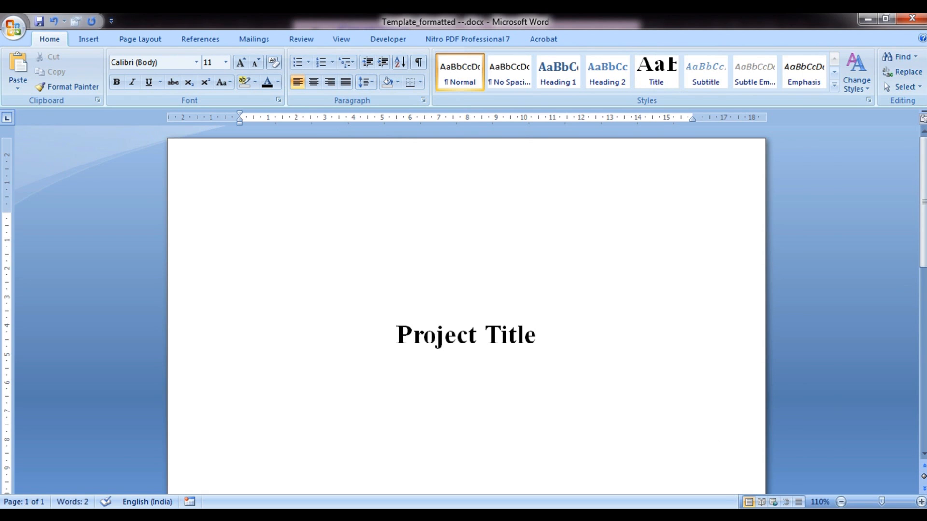
click(709, 79)
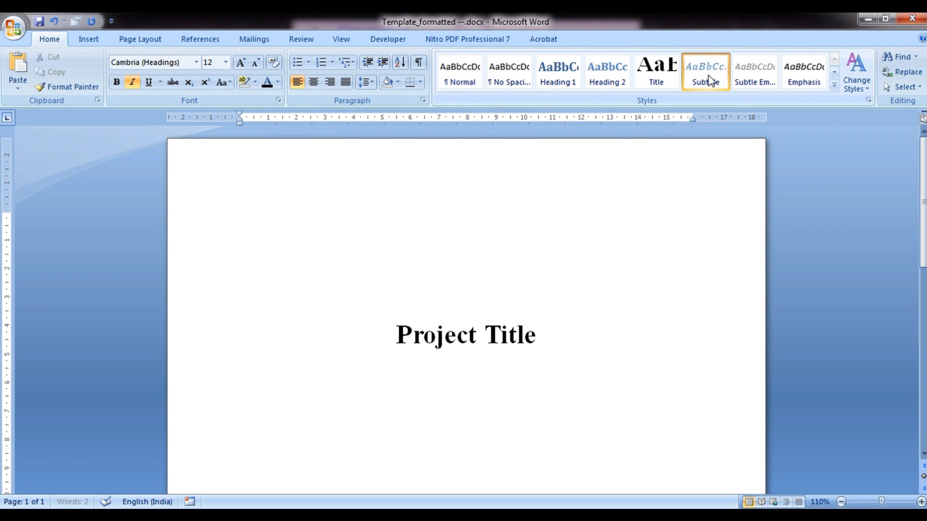
text(Enter the )
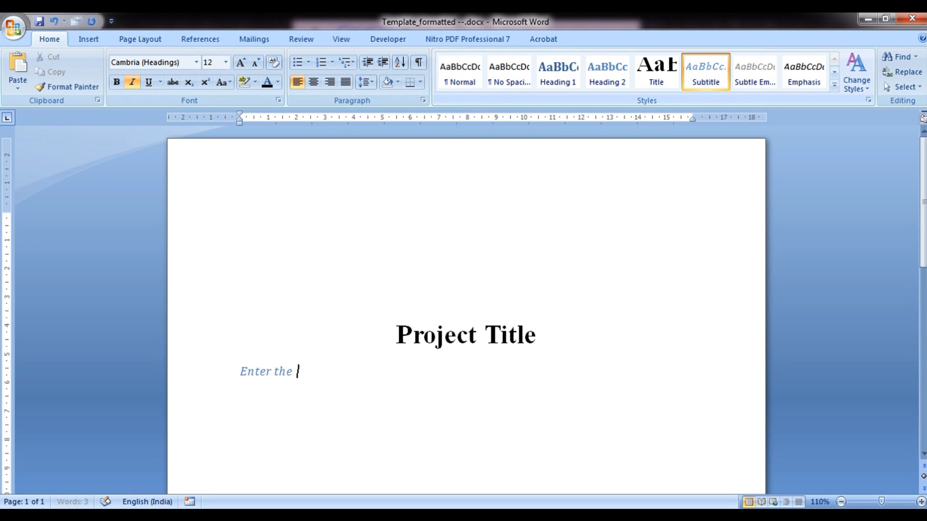
text(subtitle)
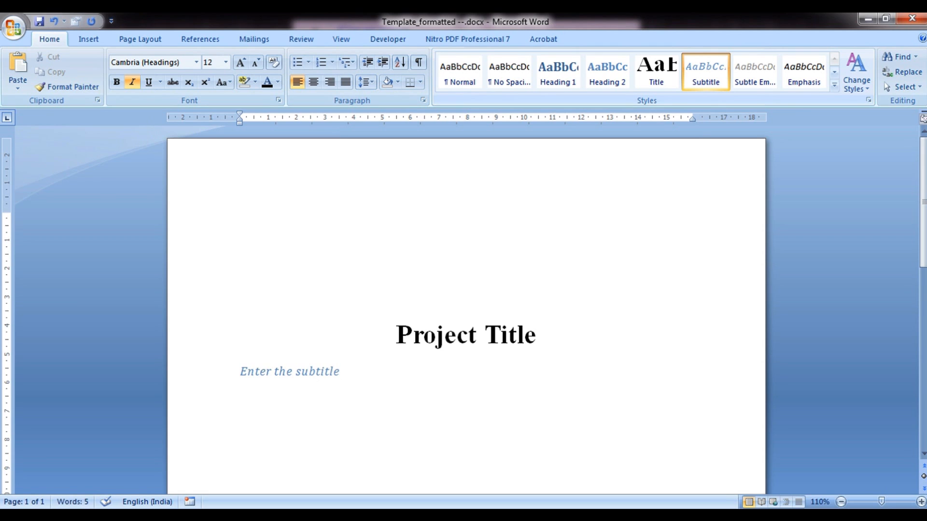
Make the Subtitle style automatic-colour, bold, centred Times New Roman, then start a new line
right_click(708, 75)
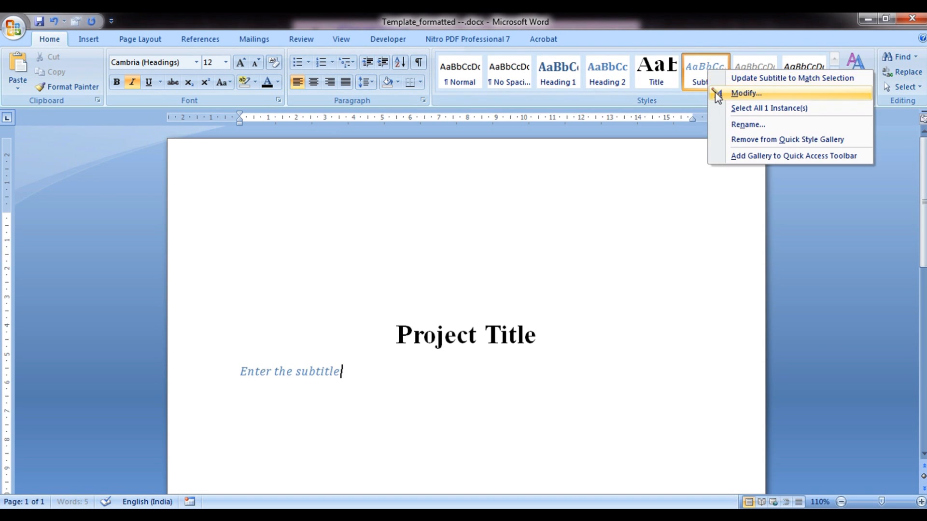
click(714, 92)
click(701, 233)
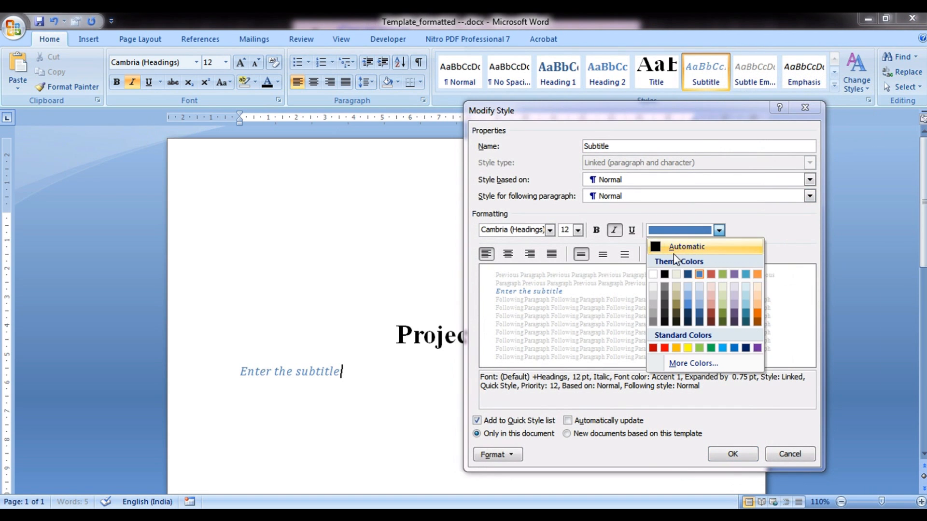
click(671, 246)
click(597, 231)
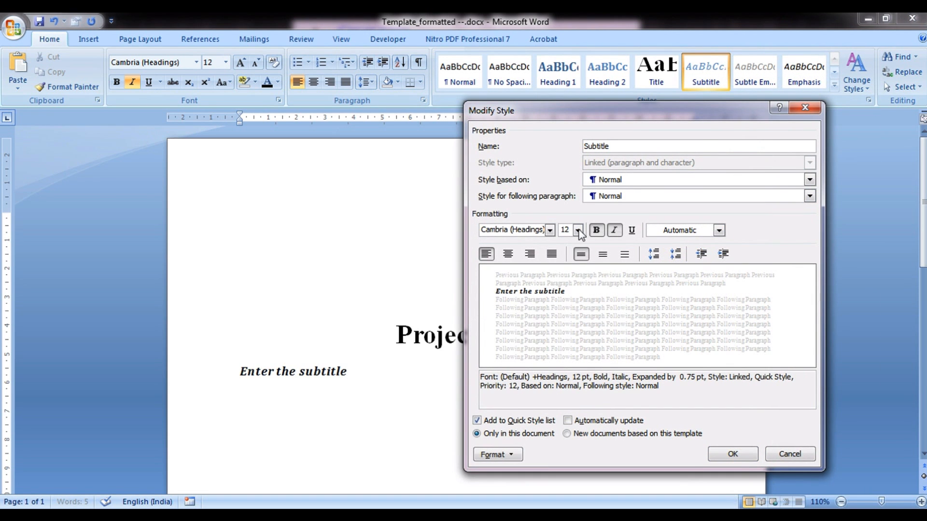
click(550, 230)
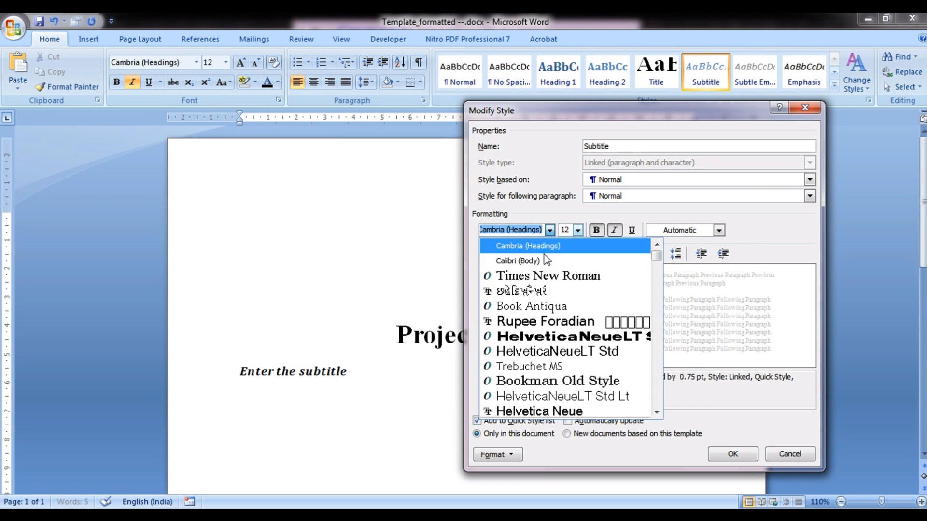
click(541, 278)
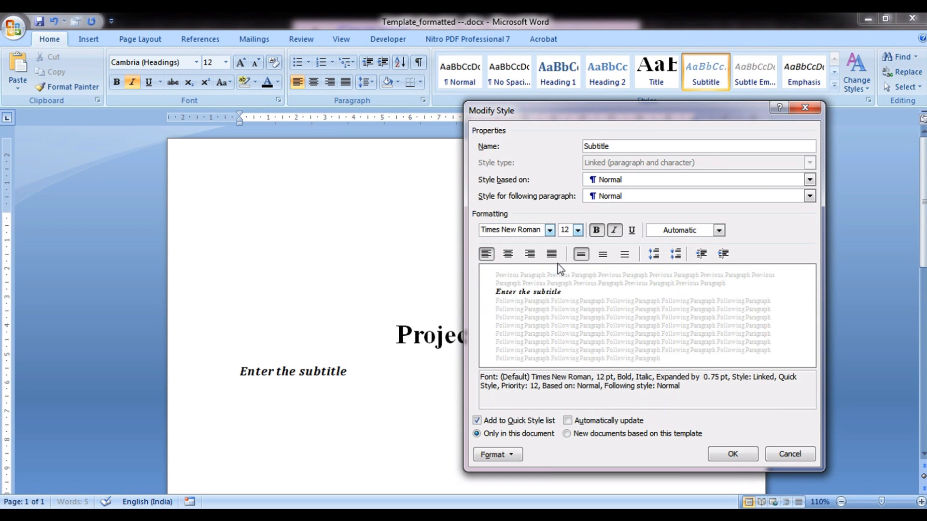
click(515, 257)
click(733, 456)
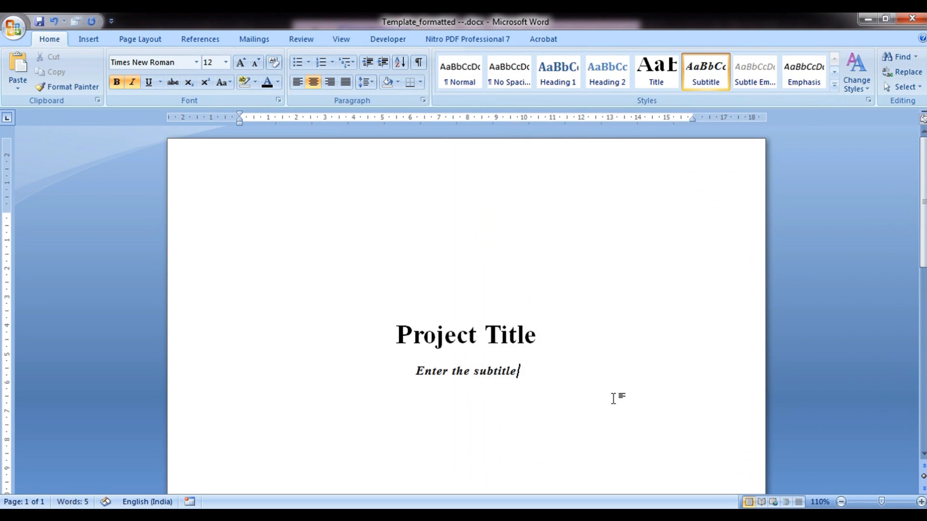
key(Return)
key(Return)
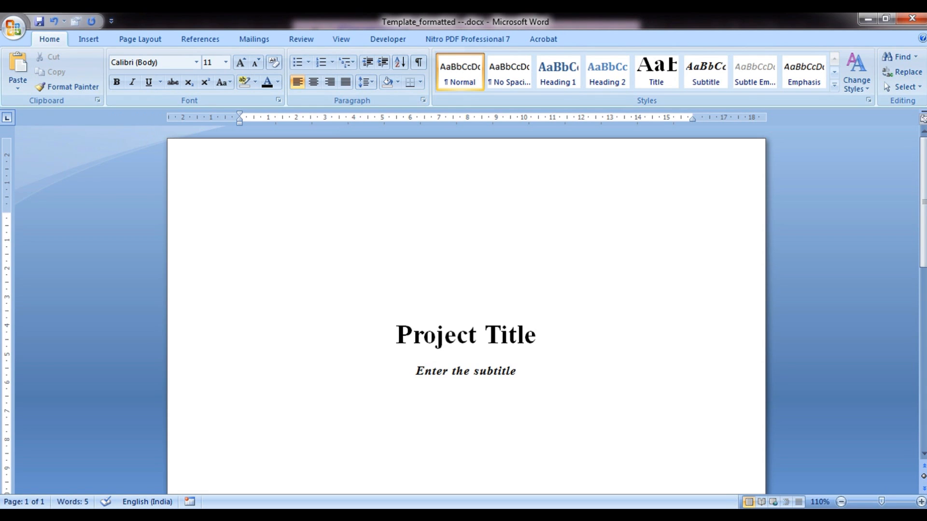
Type 'Author name' centred in bold 14 pt Times New Roman
click(312, 90)
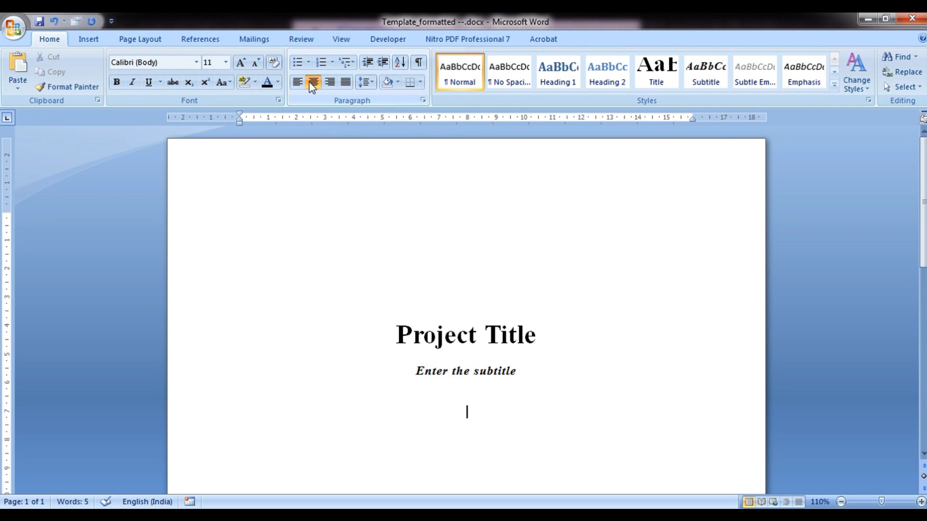
click(116, 82)
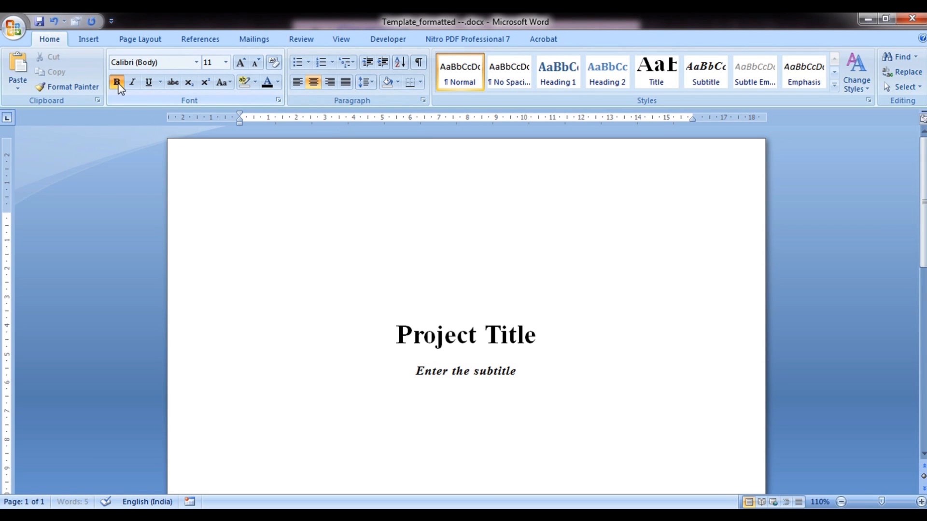
click(196, 64)
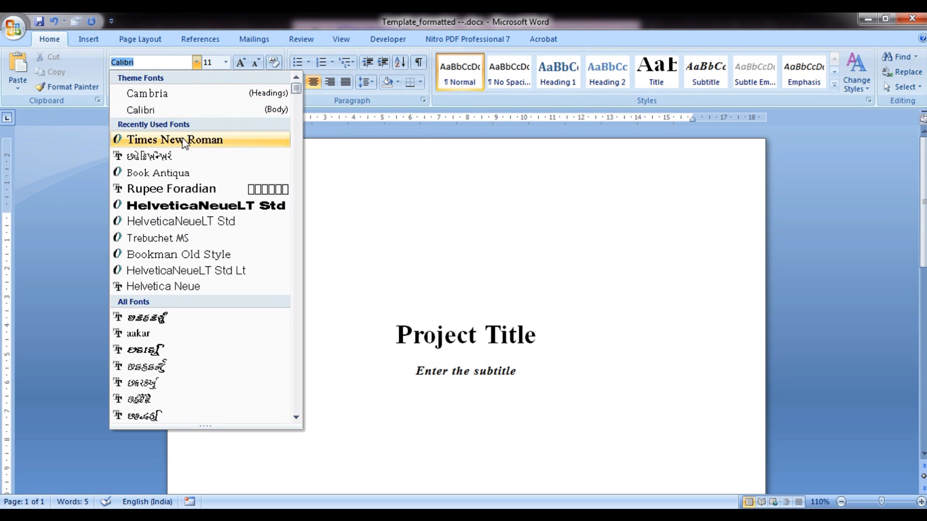
click(182, 139)
click(226, 62)
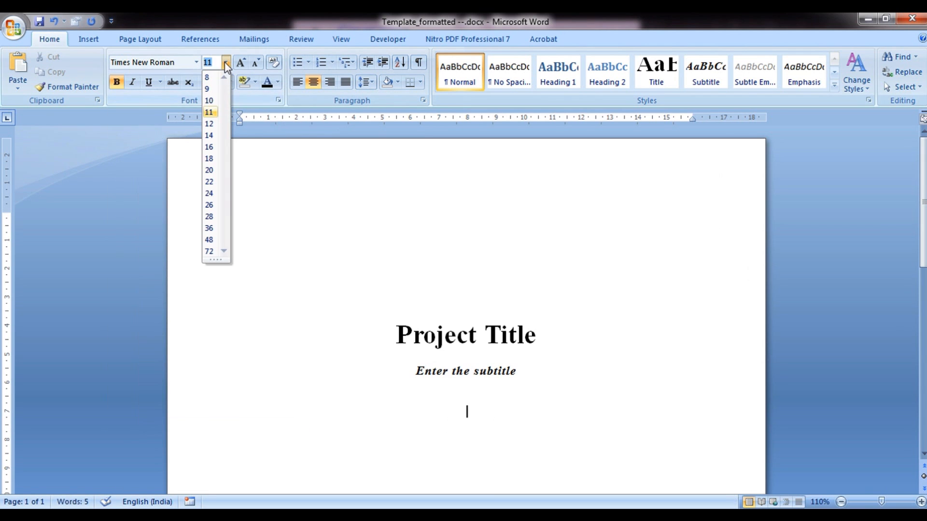
click(211, 137)
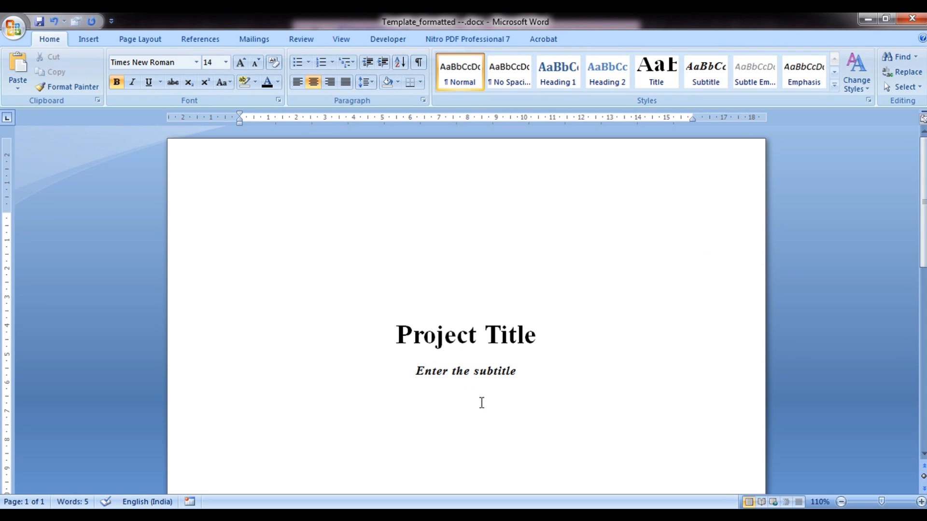
text(Author name)
Save the Author name formatting as a new quick style named 'Coverpage miscellaneous'
triple_click(480, 405)
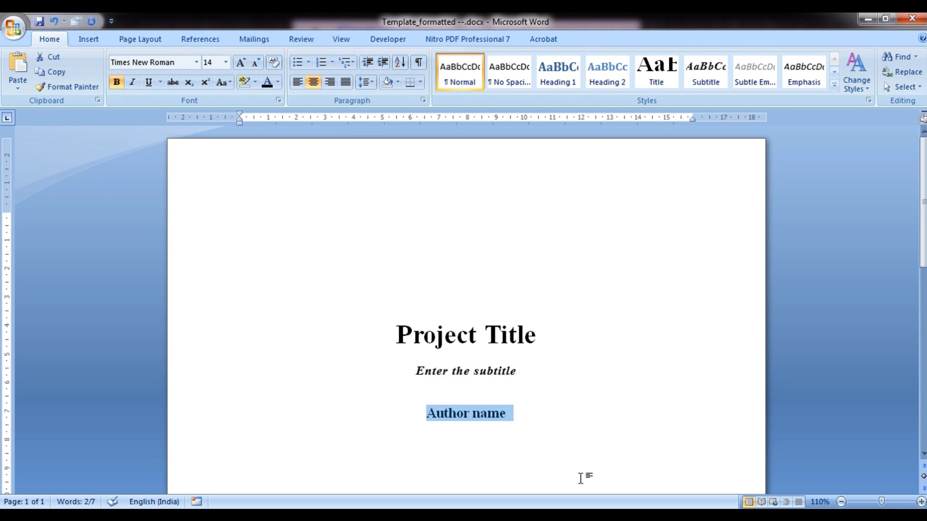
click(834, 87)
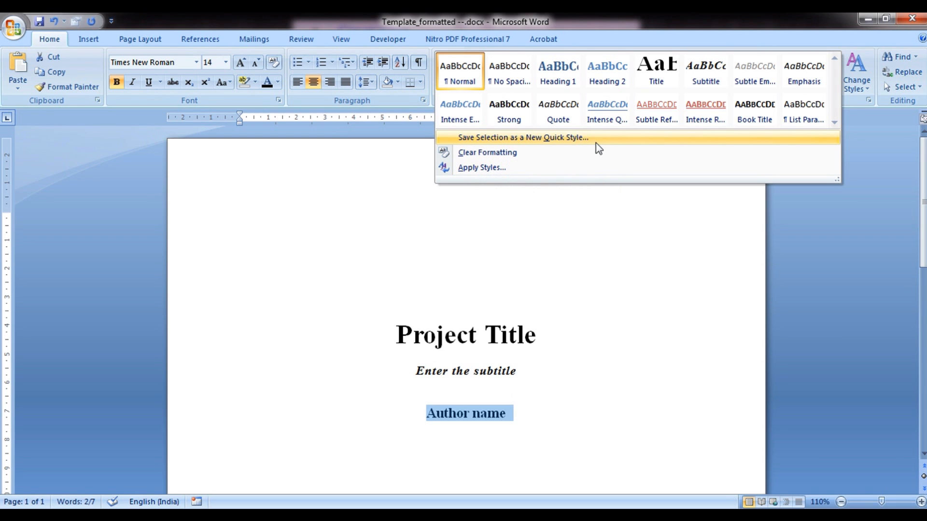
click(572, 138)
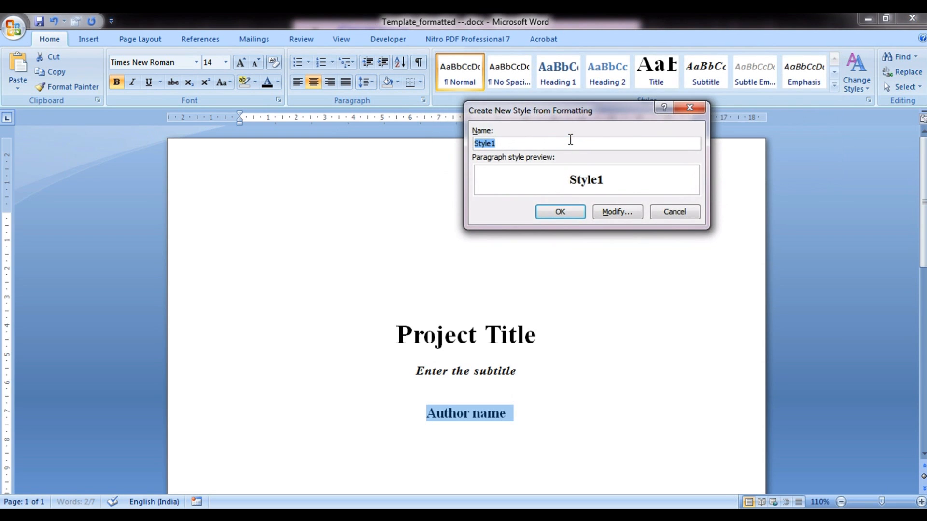
text(C)
text(eous)
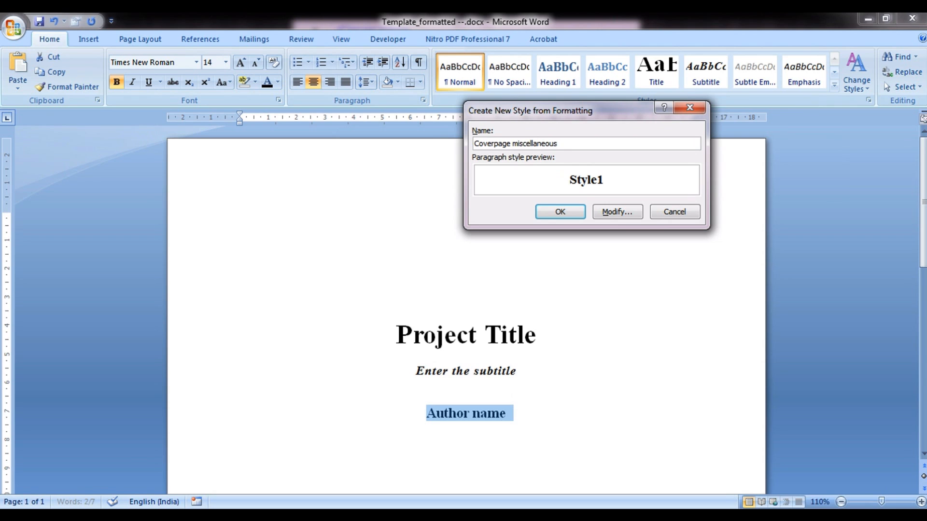
click(543, 217)
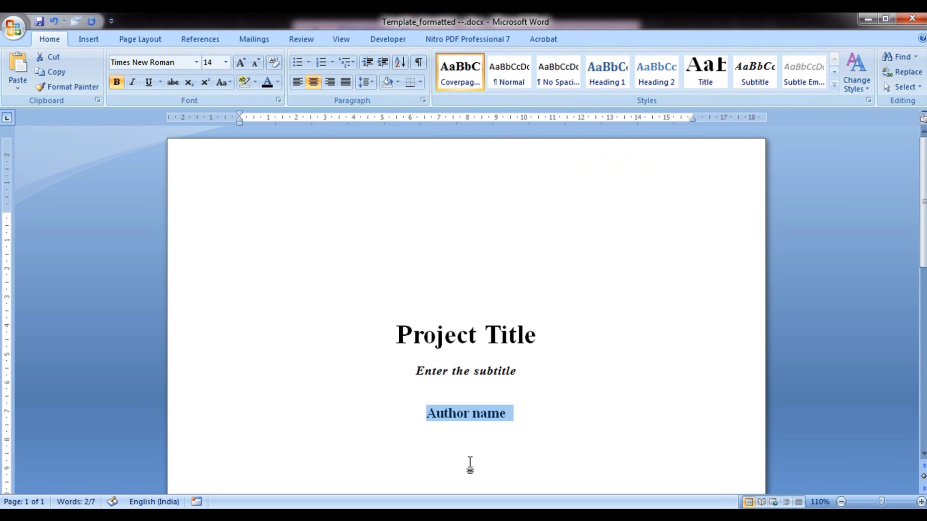
click(479, 413)
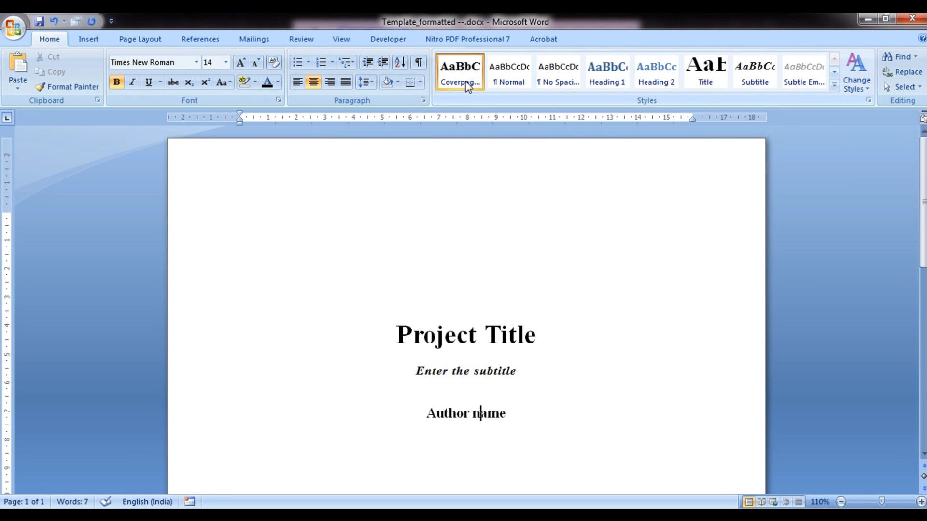
Add a 'Guide(s) name' line below the author name
click(515, 421)
key(Return)
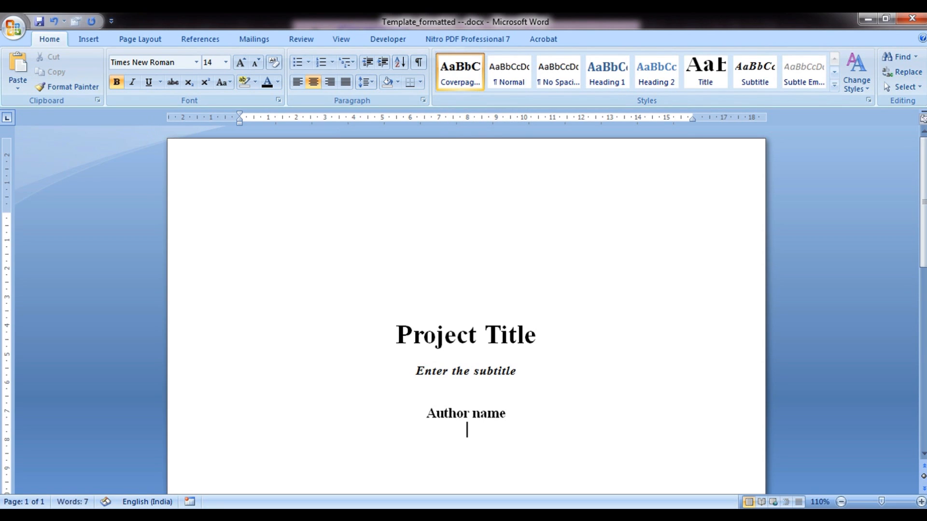
text(Guide()
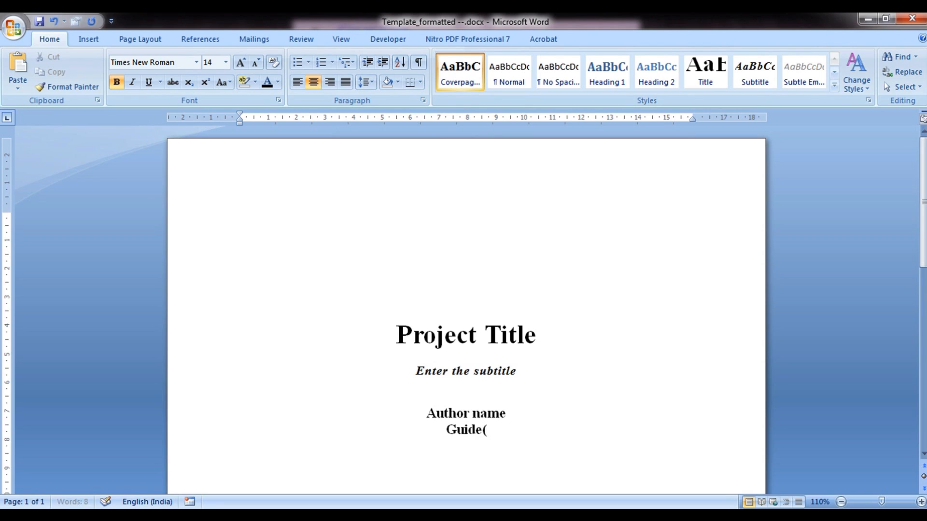
text(s) name)
key(Return)
key(Return)
Add a 'May 2014' line, correcting the AutoComplete date, followed by blank lines
text(M)
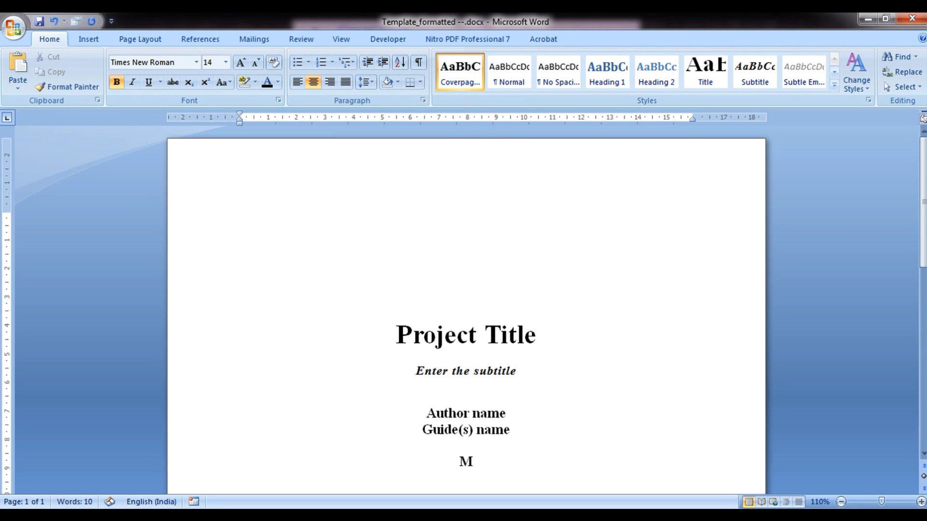
text(ay 2014)
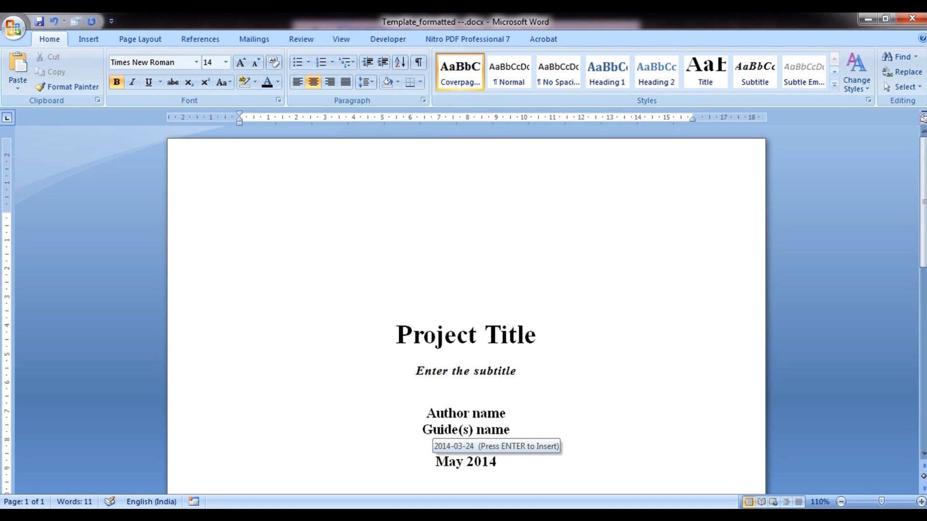
scroll(515, 421, down, 3)
scroll(515, 422, down, 1)
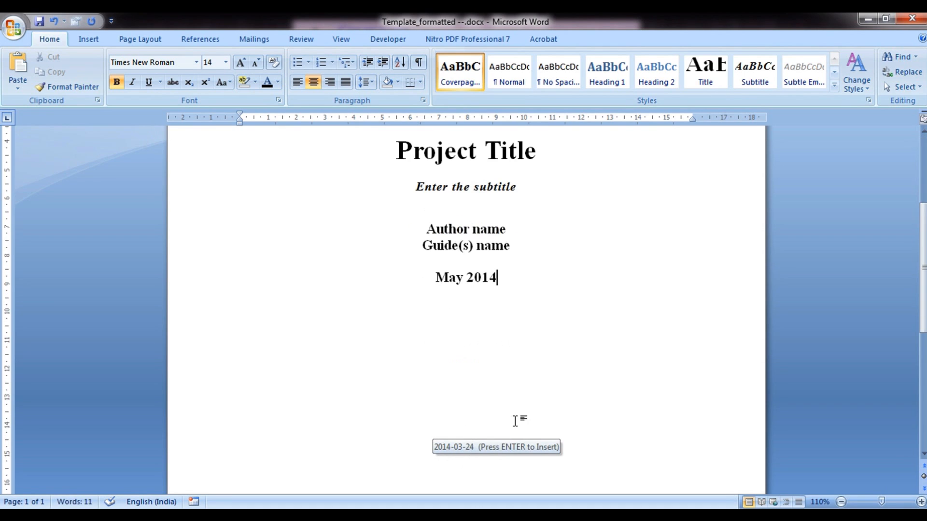
key(Return)
key(Return)
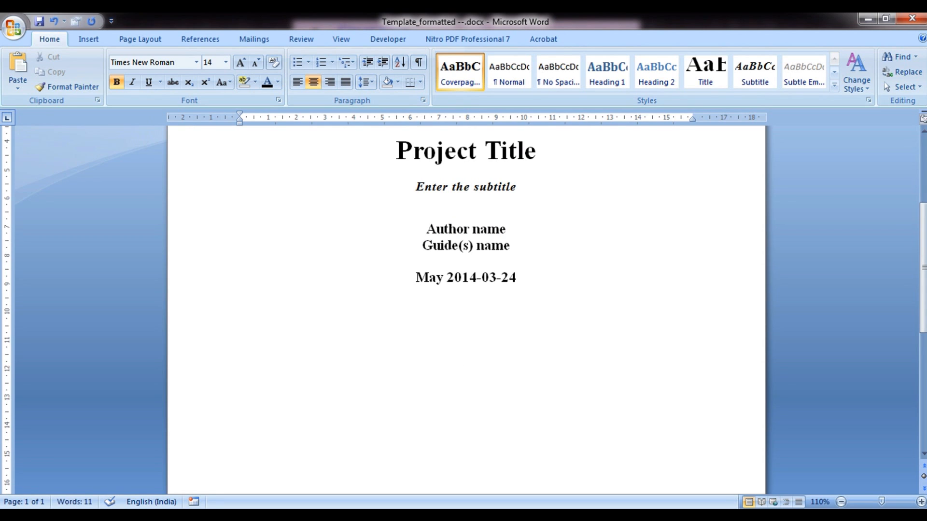
key(BackSpace)
key(ctrl+shift+Left)
key(ctrl+shift+Left)
key(ctrl+shift+Left)
key(ctrl+shift+Left)
key(ctrl+shift+Left)
key(ctrl+shift+Left)
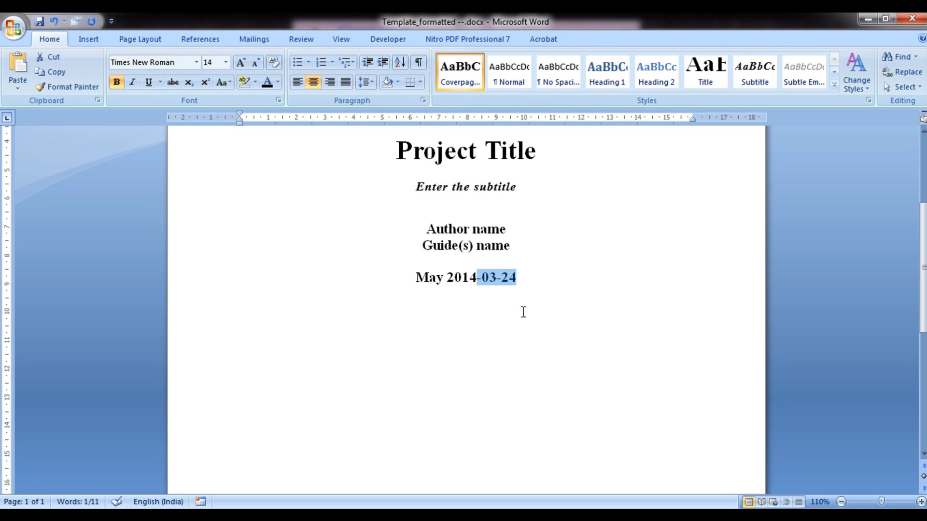
key(ctrl+shift+Right)
text(2014)
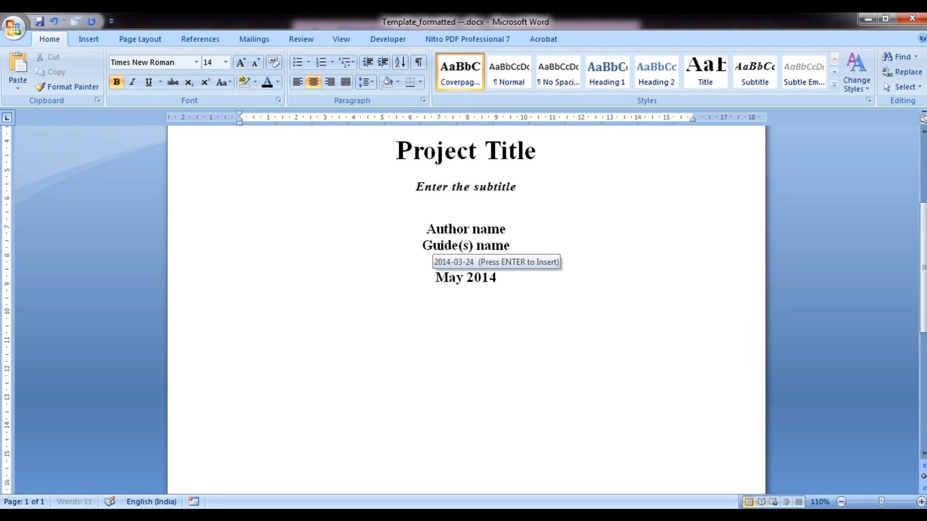
key(Return)
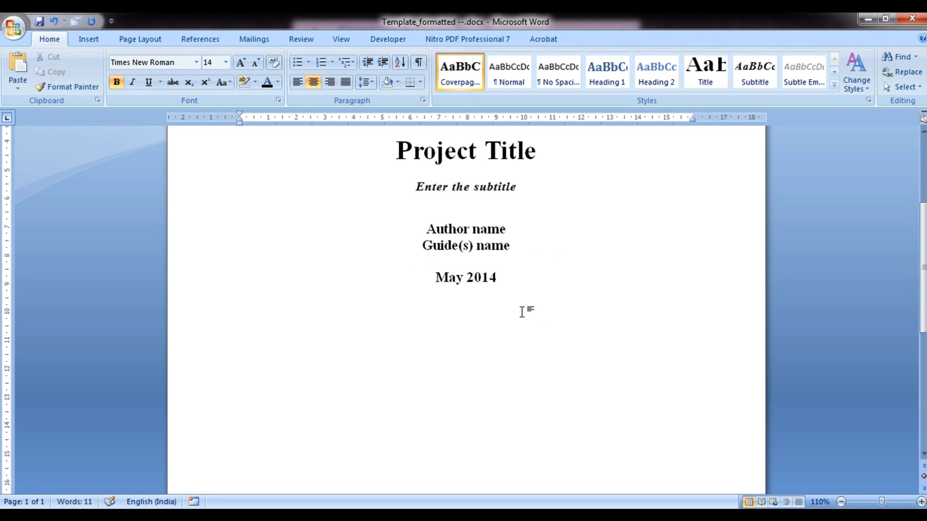
key(Return)
key(Return)
key(Return)
key(Return)
key(Return)
Paste the dissertation, Faculty of Technology and Abc University block, then select it
text(Dissertation submitted in partial fulfilment for the degree of Master of Technology in abcd (insert your degree title)   Faculty of Technology Abc University)
click(443, 374)
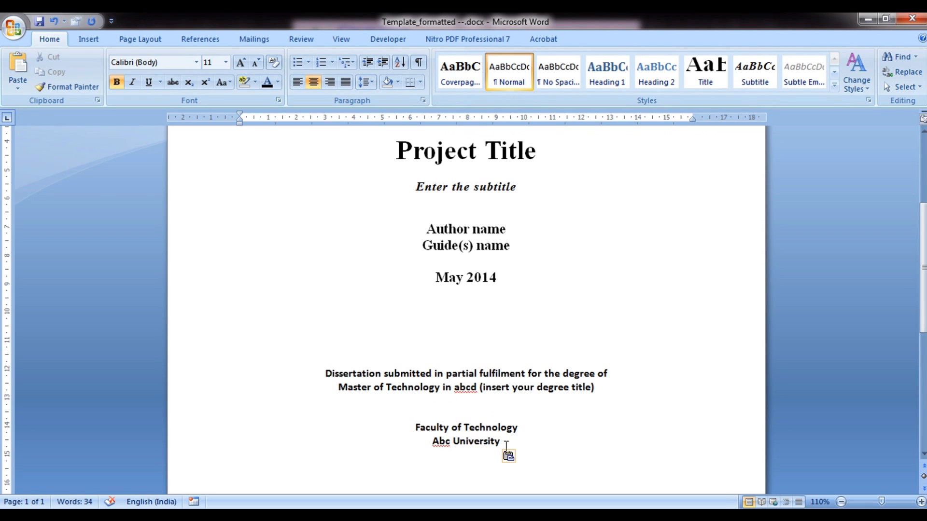
drag(323, 373, 521, 440)
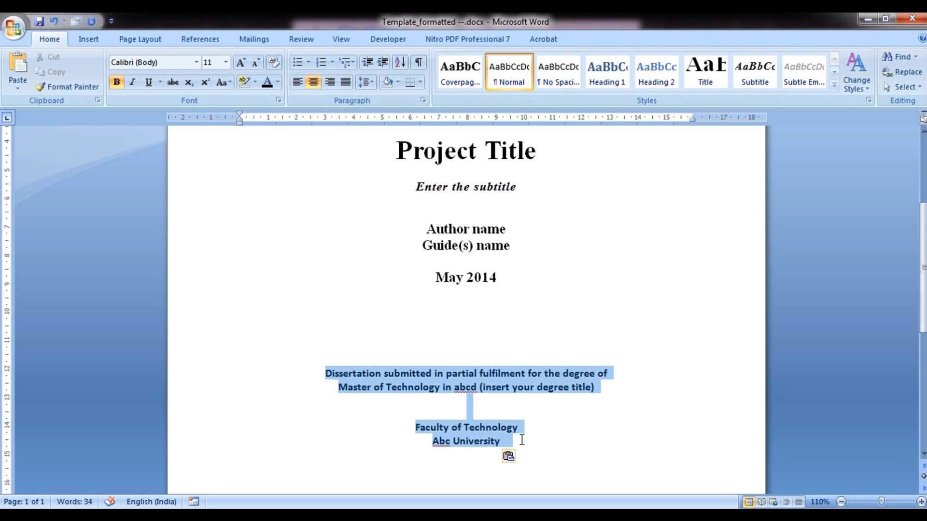
Style the dissertation block as Coverpage miscellaneous, move it lower, and page-break after Abc University
click(460, 72)
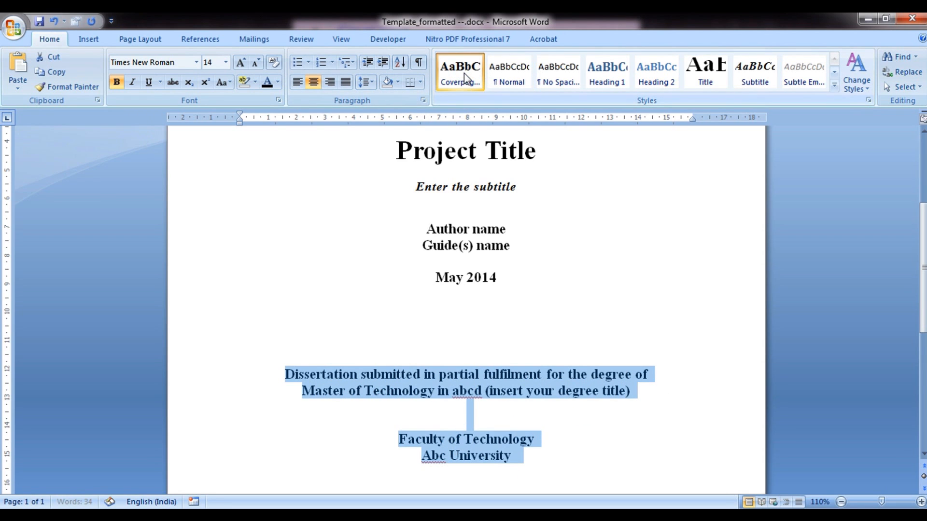
click(469, 333)
scroll(469, 333, down, 2)
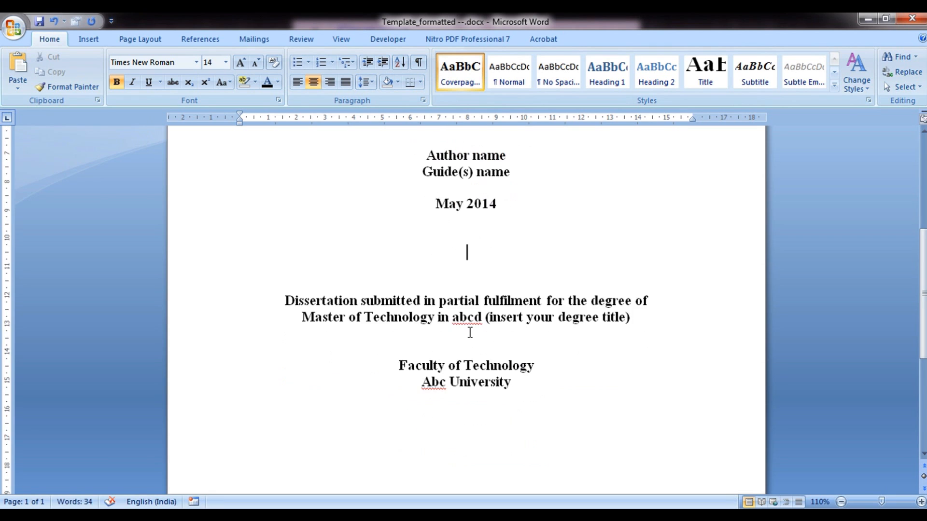
key(Return)
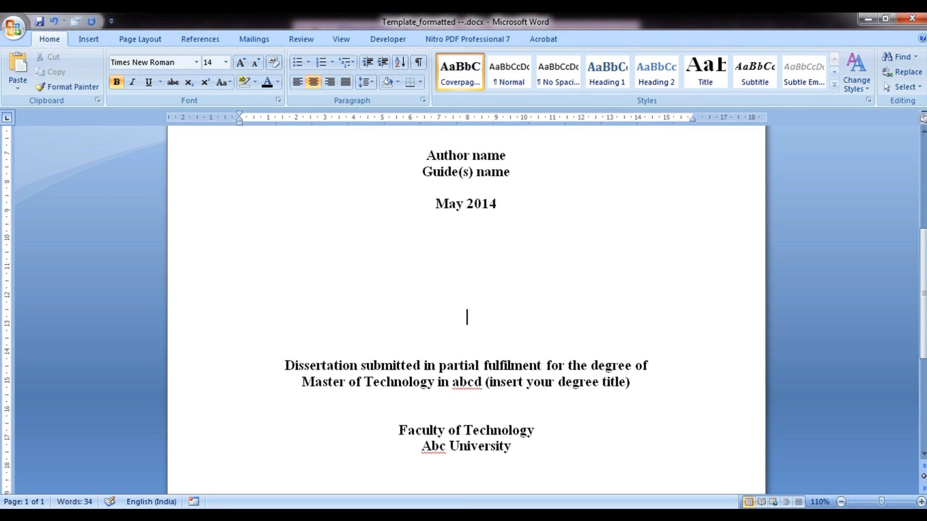
scroll(465, 331, down, 3)
key(Return)
key(Return)
key(Return)
key(Return)
key(Return)
key(Return)
key(Return)
key(Return)
key(Return)
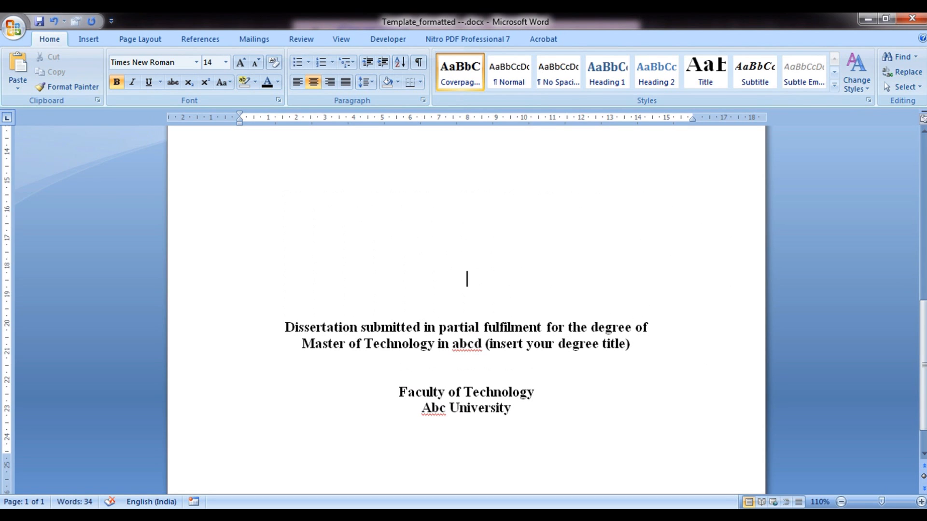
key(Return)
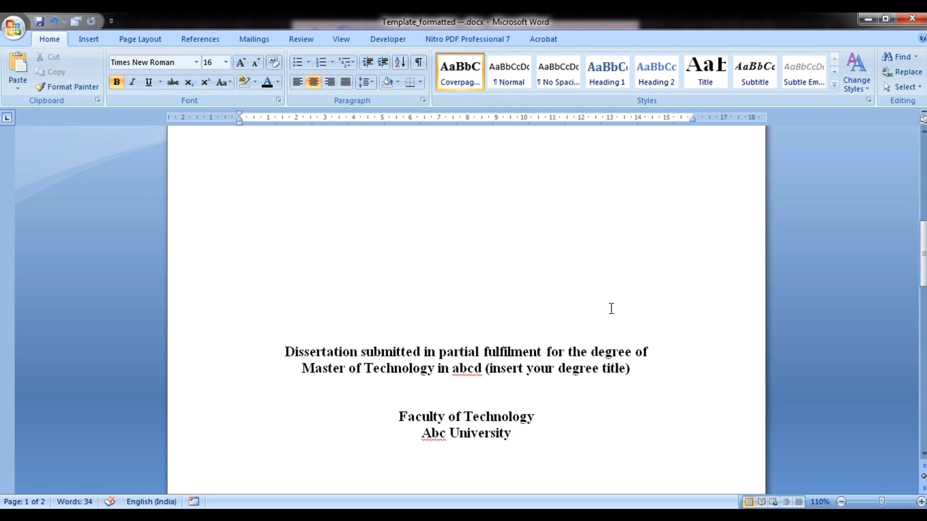
click(569, 429)
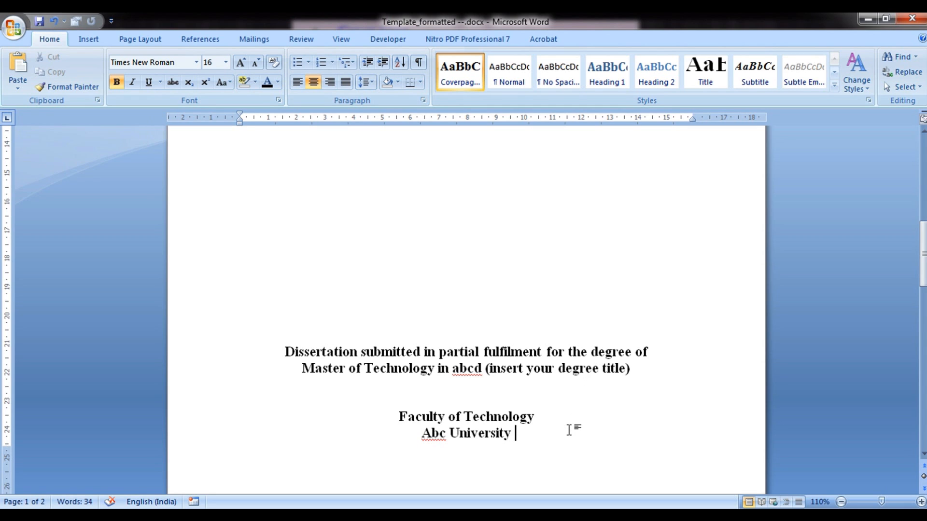
key(ctrl+Return)
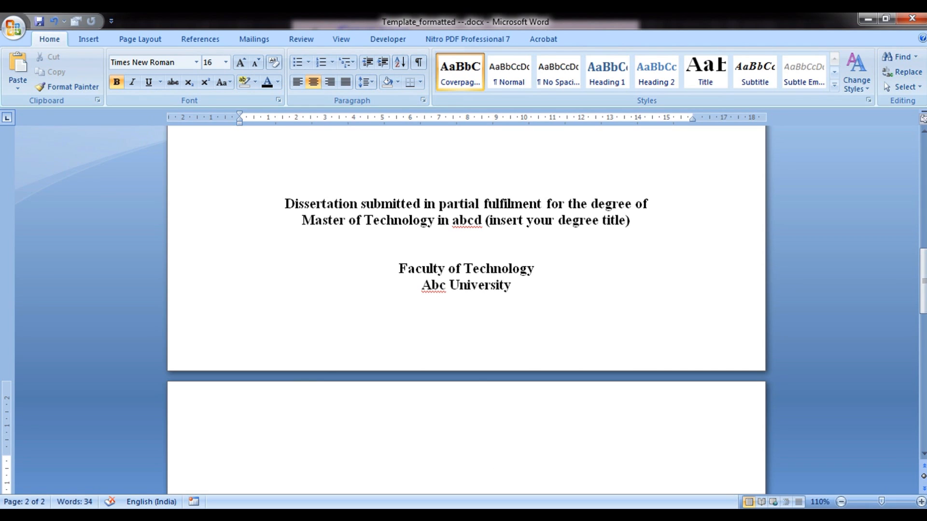
Type an 'Abstract' heading and begin saving it as style 'Unnumbered title 1'
text(Abstract)
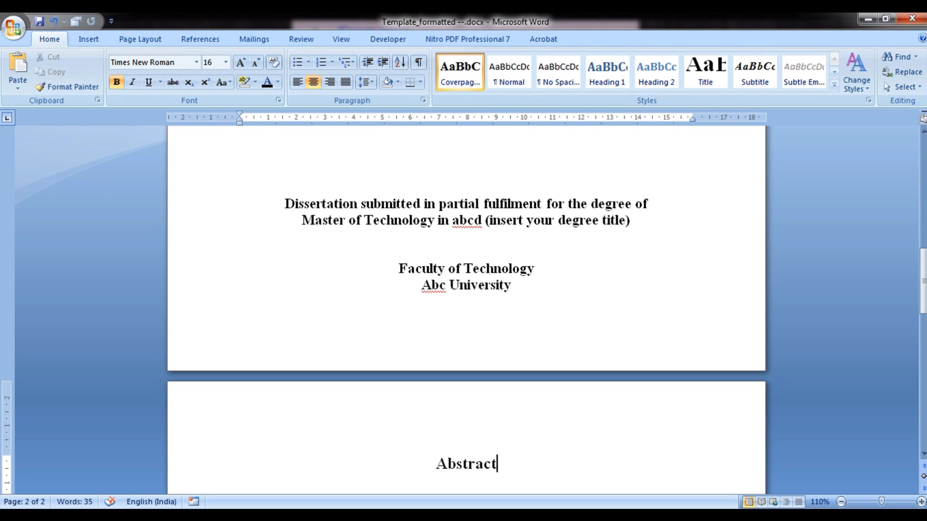
key(shift+Home)
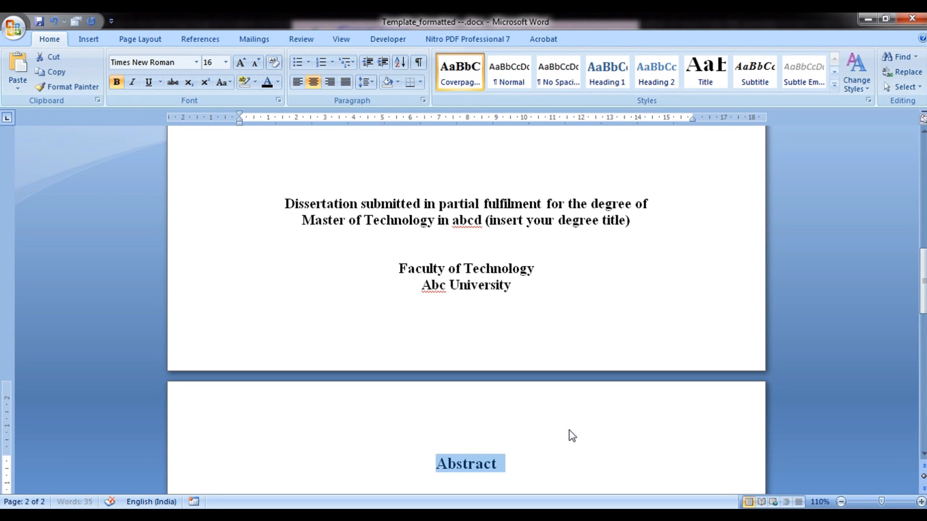
click(834, 87)
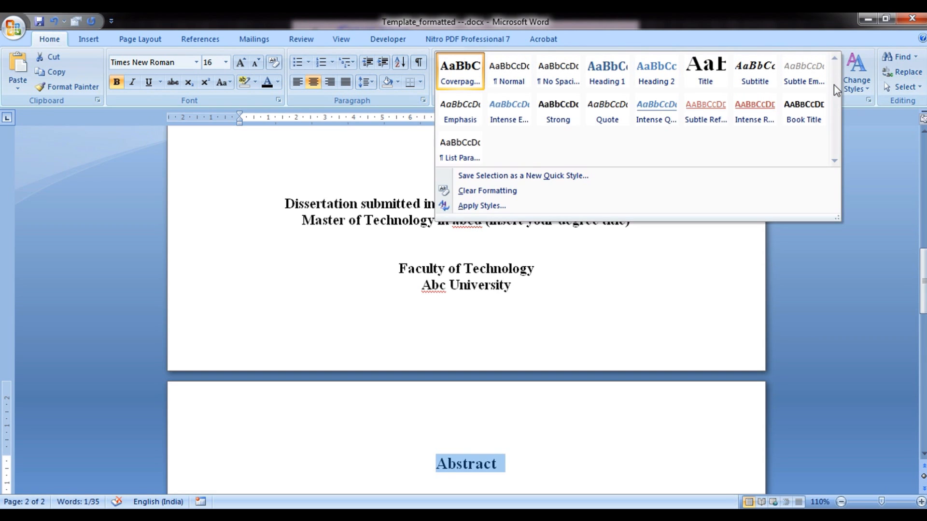
click(513, 177)
text(Unnumbered title 1)
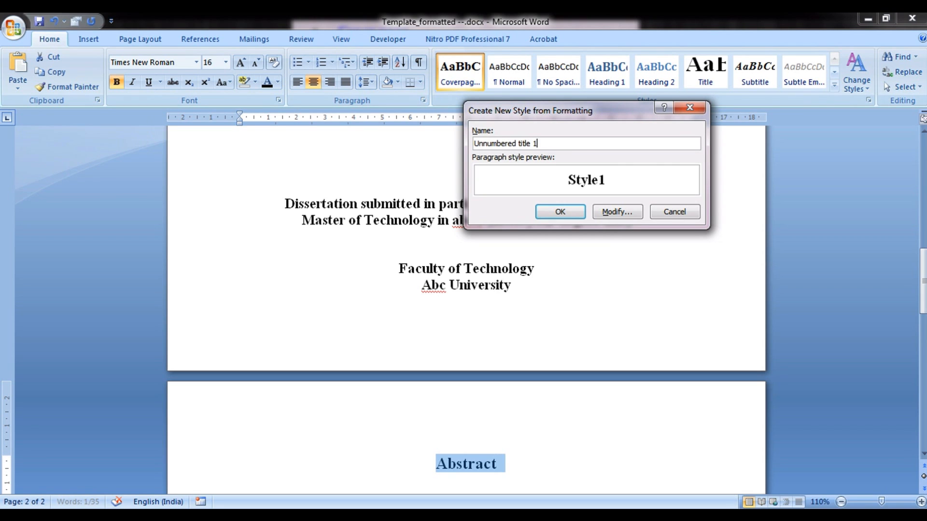
Make the Unnumbered title 1 style left-aligned, 14 pt, with automatic font colour
click(604, 212)
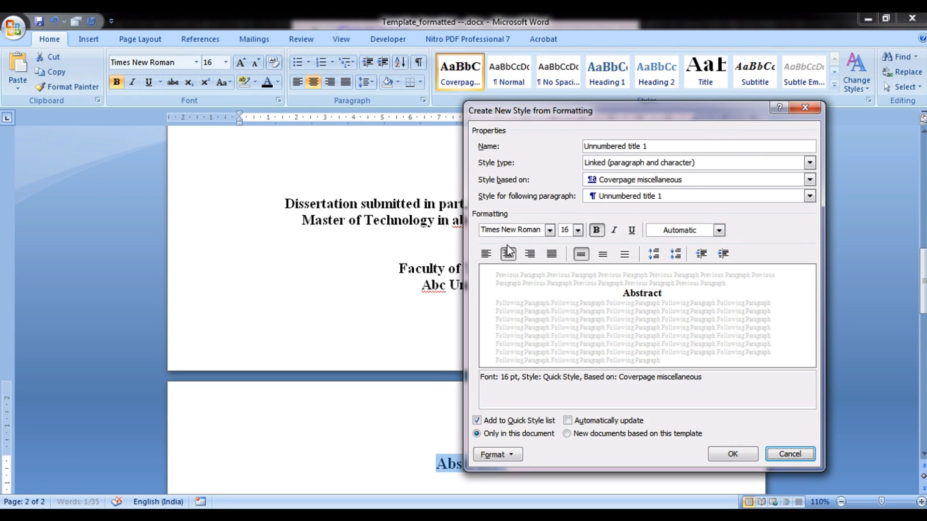
click(487, 255)
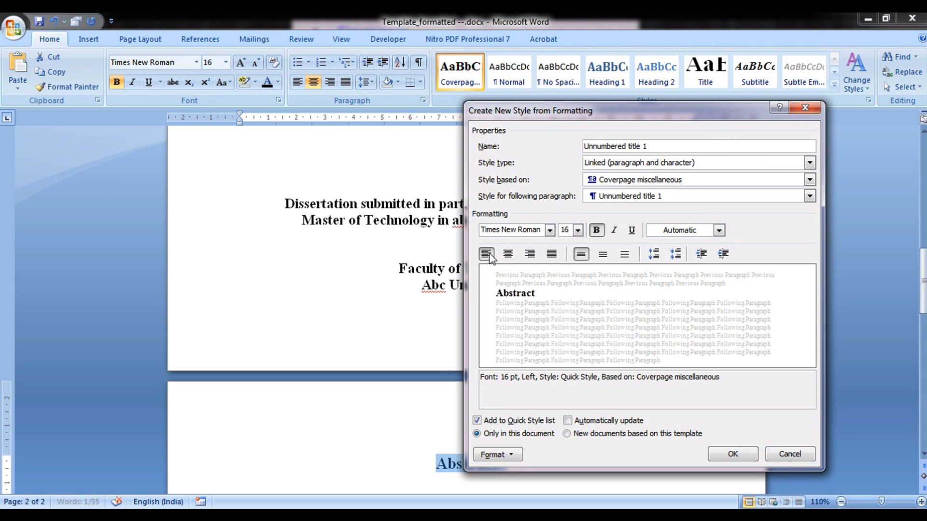
click(577, 231)
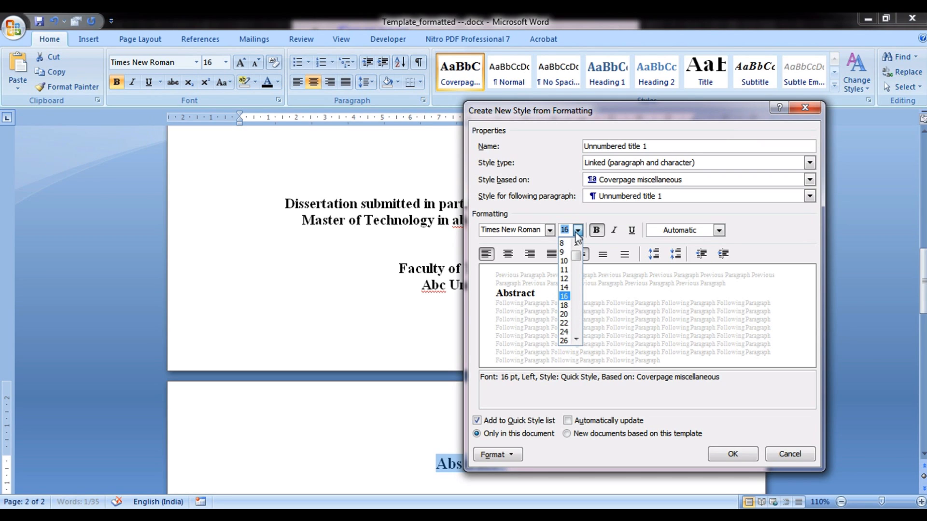
click(553, 200)
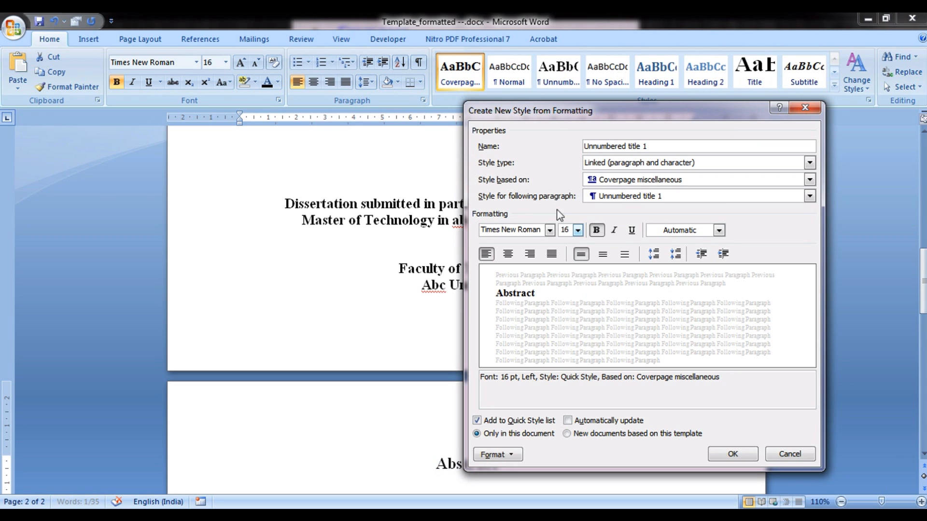
click(577, 231)
click(565, 288)
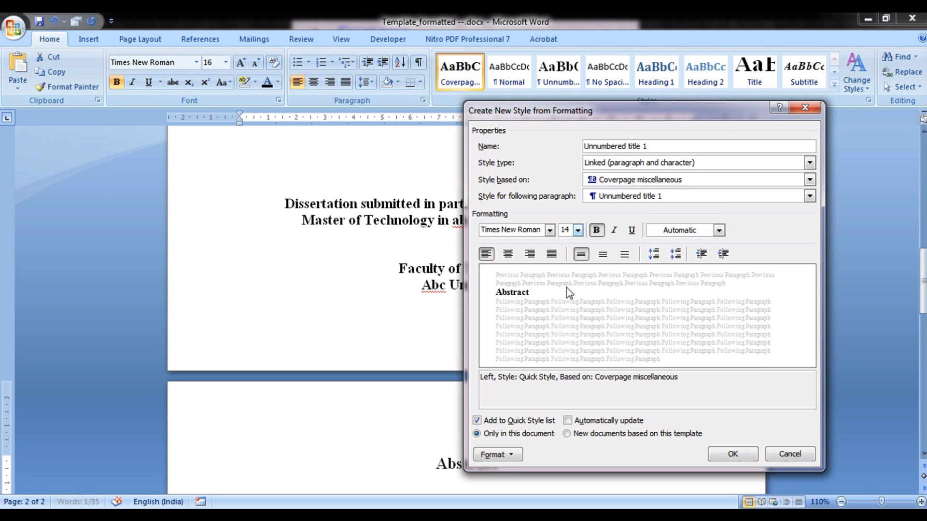
click(686, 231)
click(679, 247)
drag(649, 146, 578, 150)
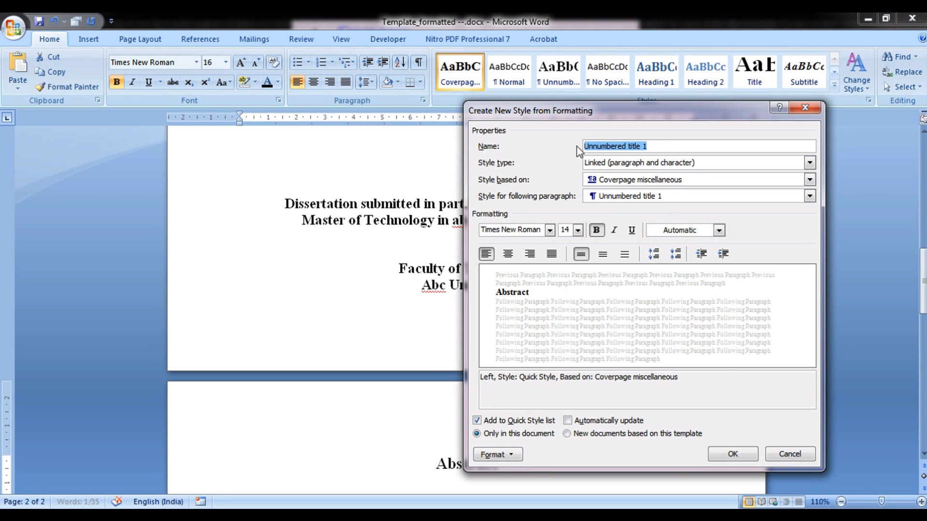
click(513, 456)
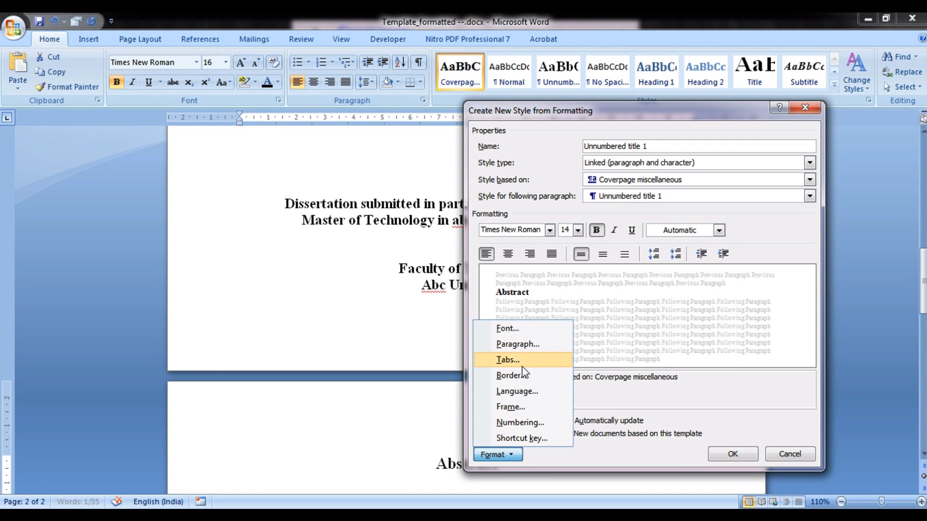
click(543, 348)
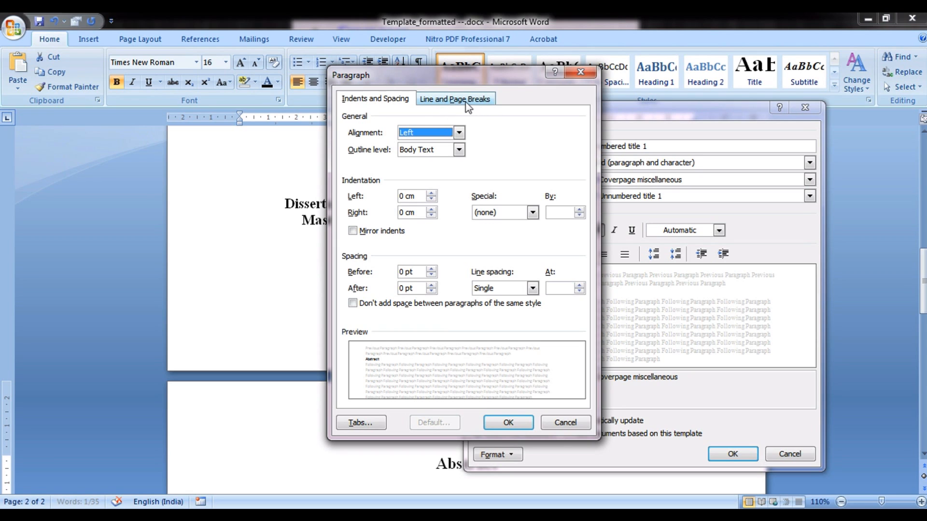
Give Unnumbered title 1 a page break before and 1.5-line spacing
click(467, 102)
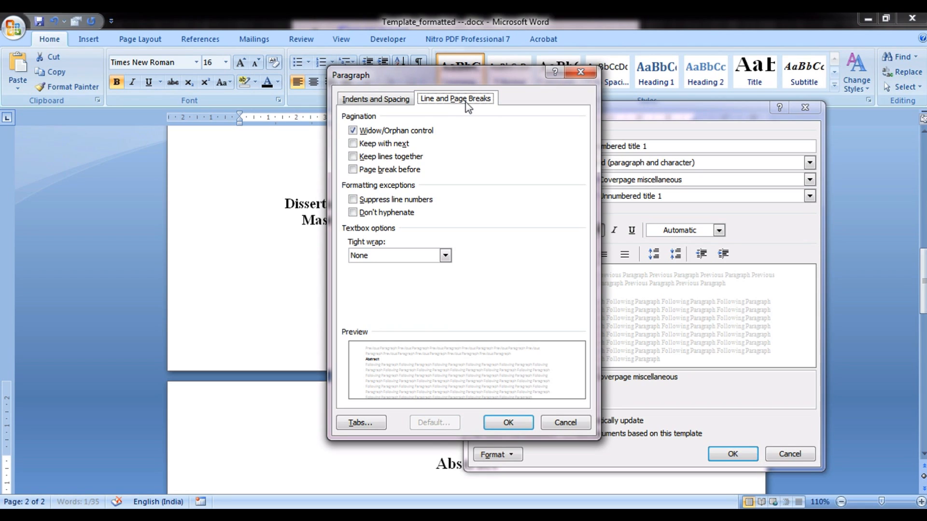
click(359, 170)
click(385, 104)
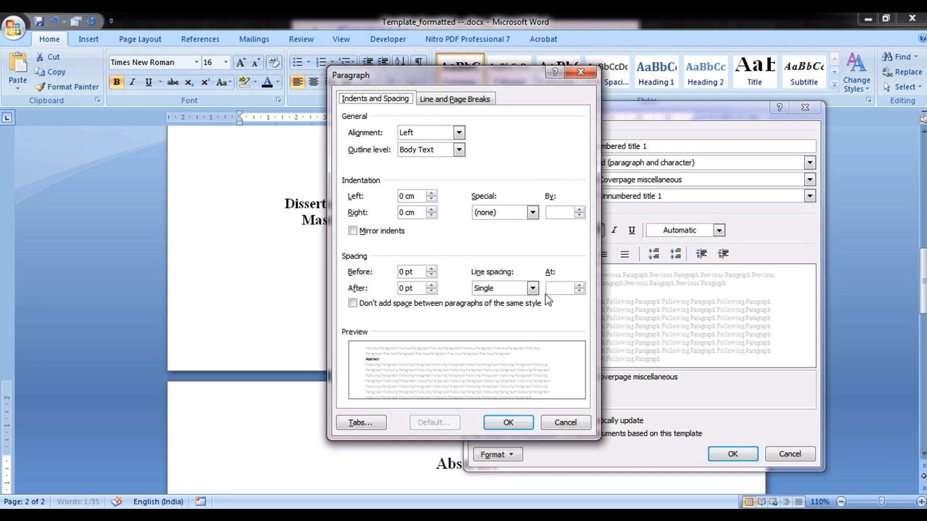
click(519, 289)
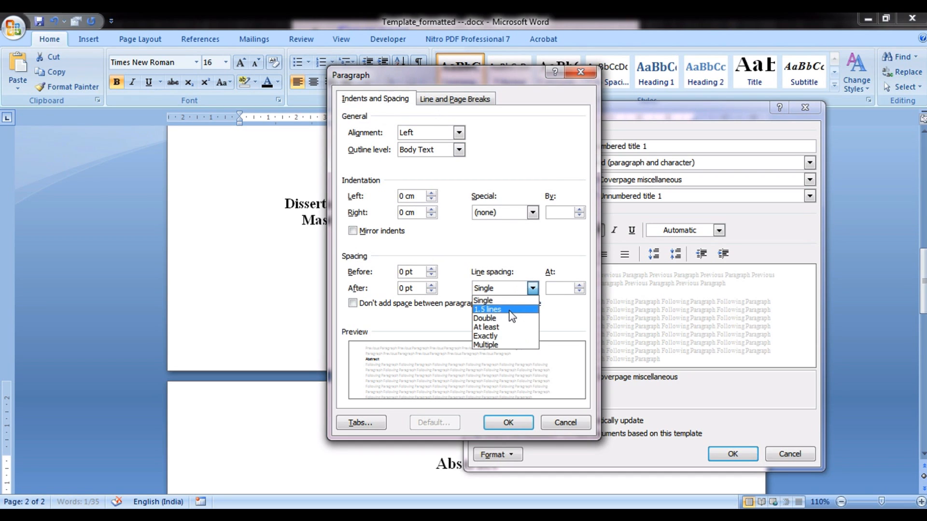
click(509, 310)
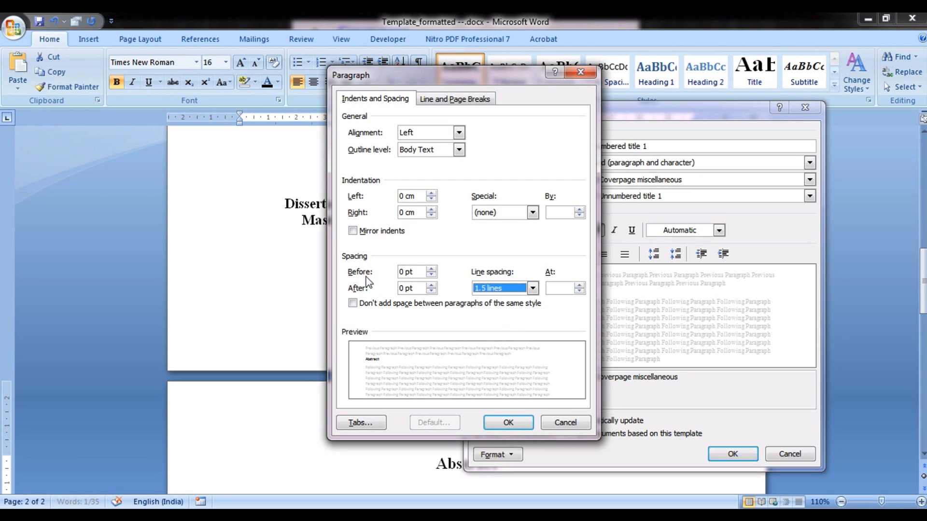
click(511, 289)
click(504, 310)
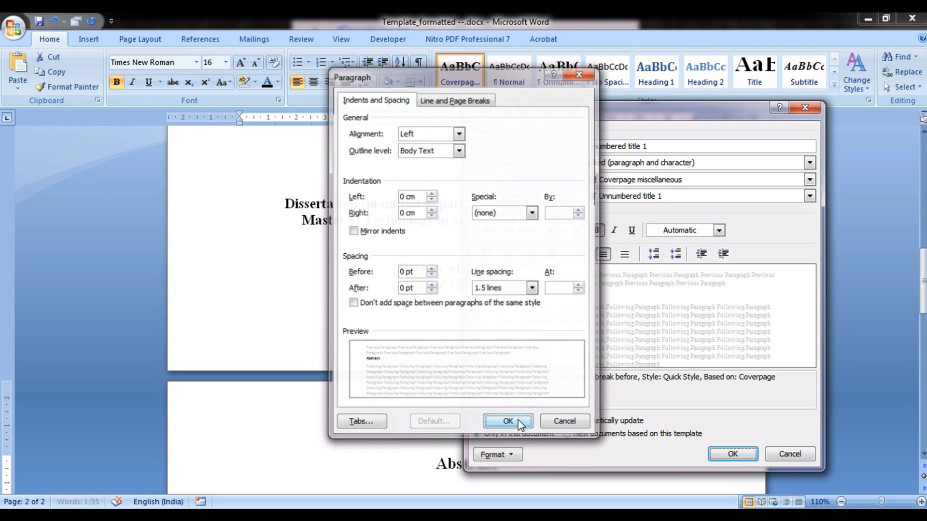
click(508, 423)
Create the Unnumbered title 1 style on Abstract and insert a page break after the heading
click(740, 457)
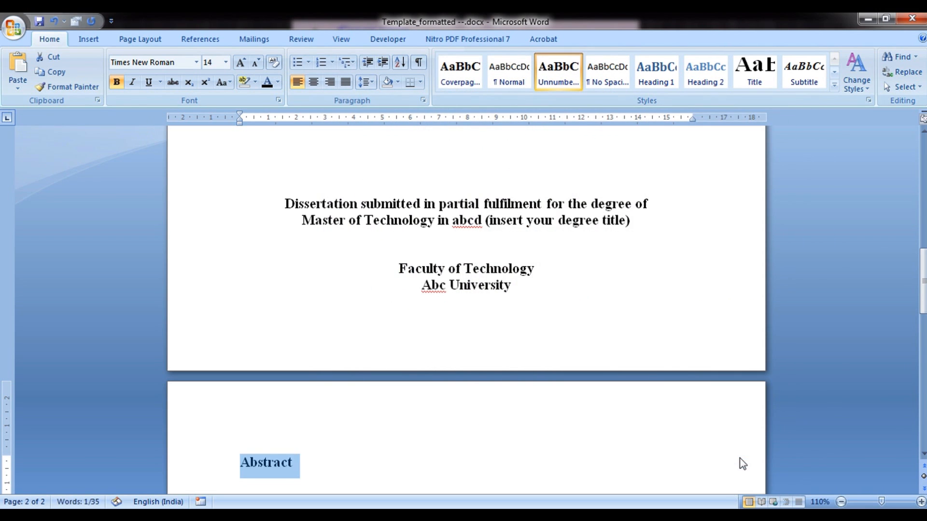
scroll(654, 420, down, 9)
click(307, 284)
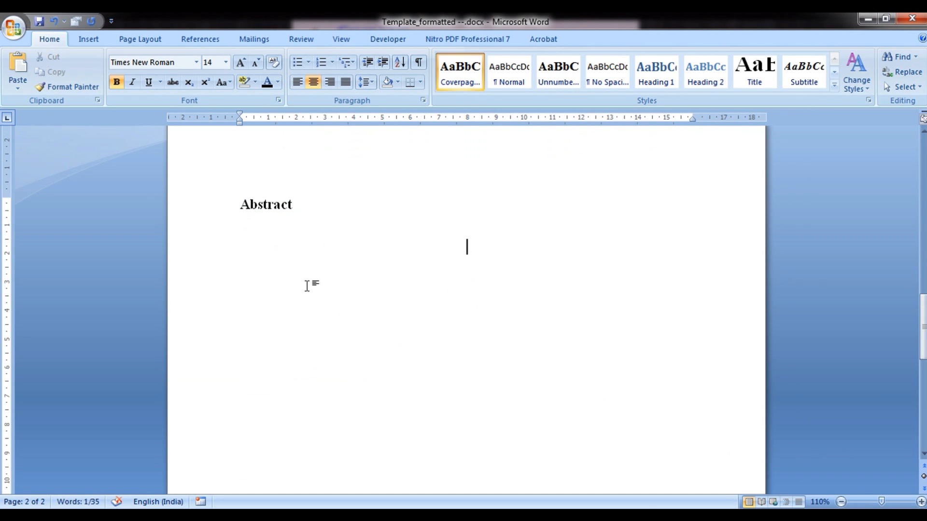
click(264, 205)
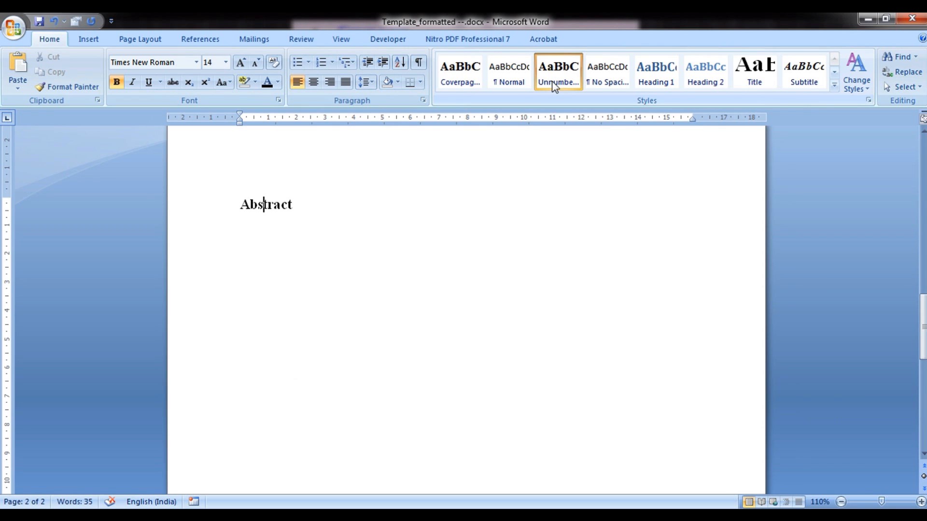
click(352, 203)
key(ctrl+Return)
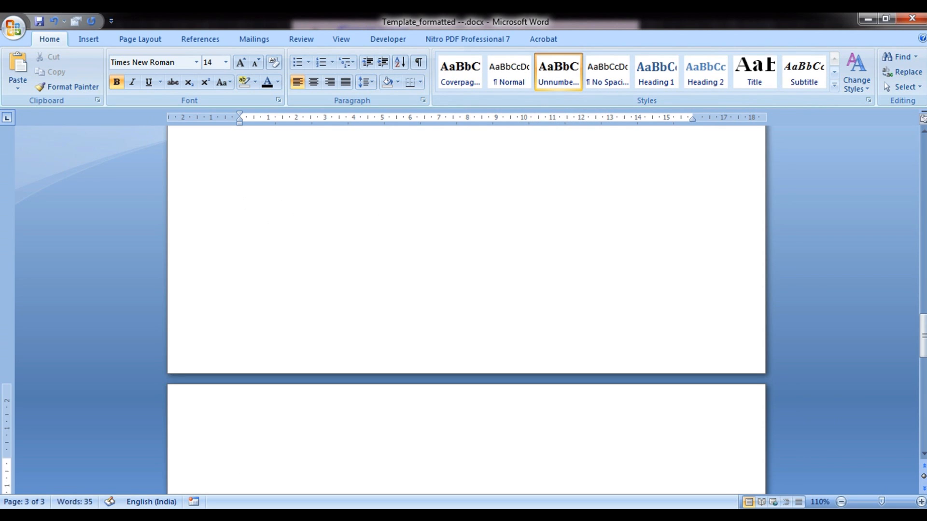
scroll(314, 201, up, 3)
click(283, 187)
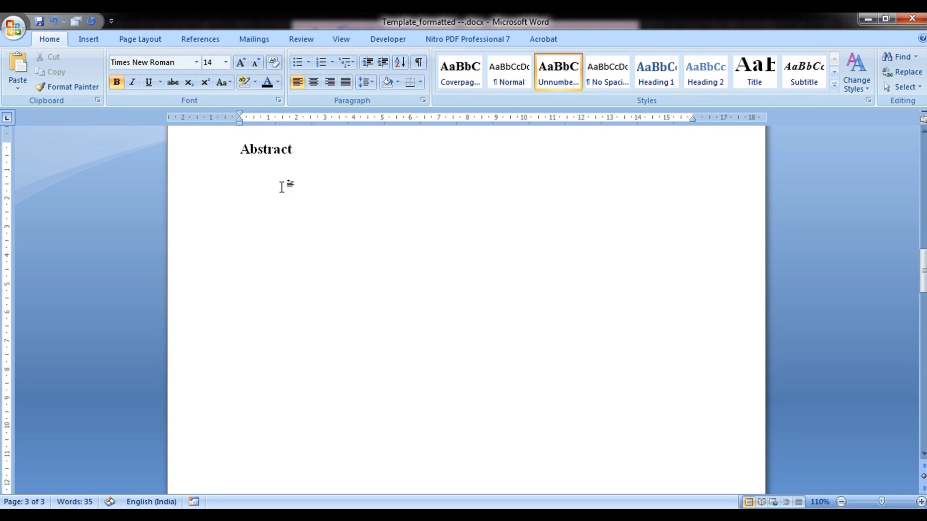
click(316, 157)
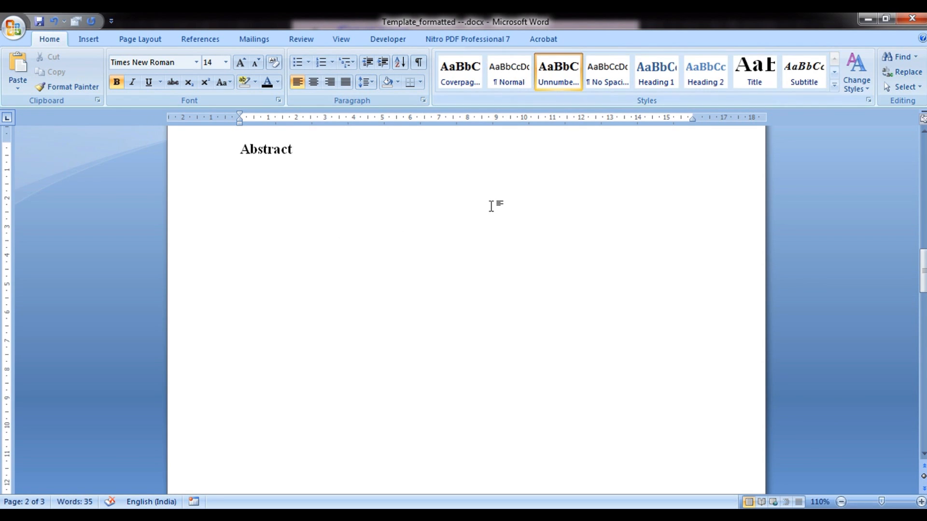
key(ctrl+Return)
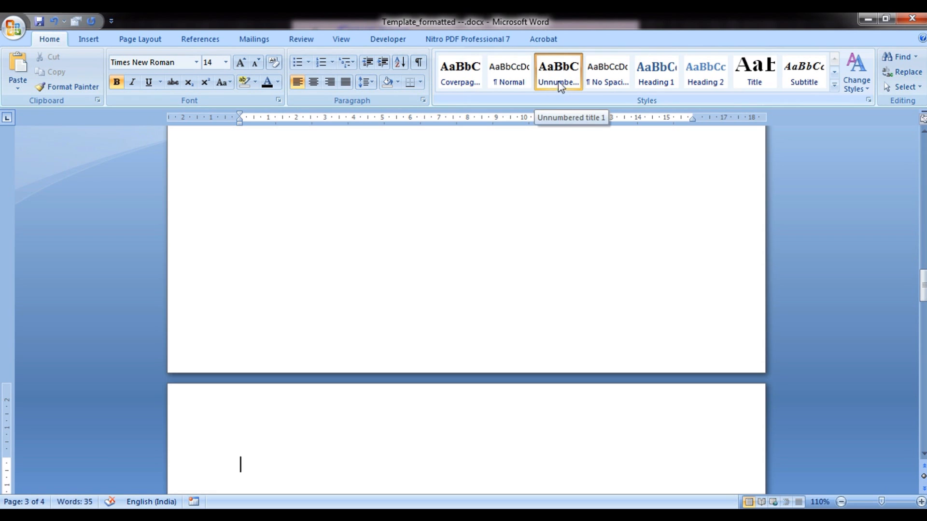
Add an empty Normal-style paragraph beneath the Abstract heading
scroll(592, 201, up, 15)
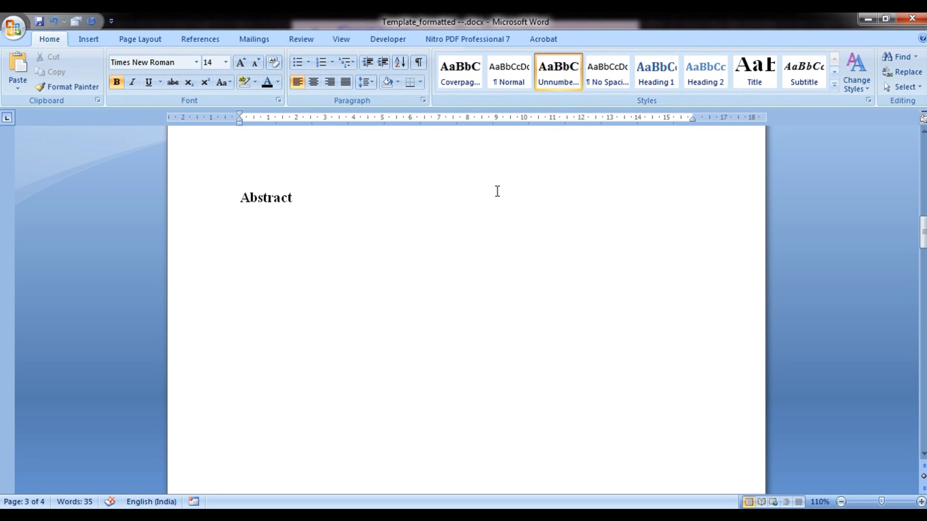
click(321, 195)
click(500, 86)
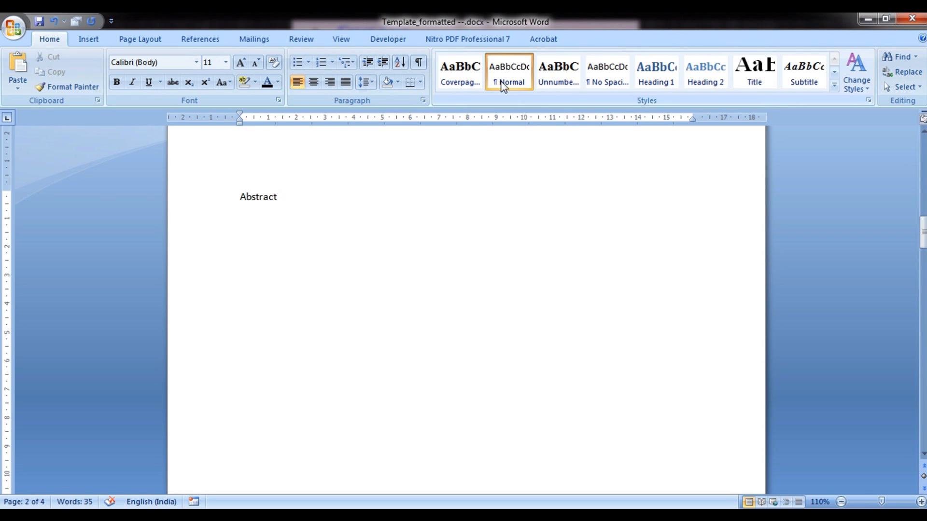
key(Return)
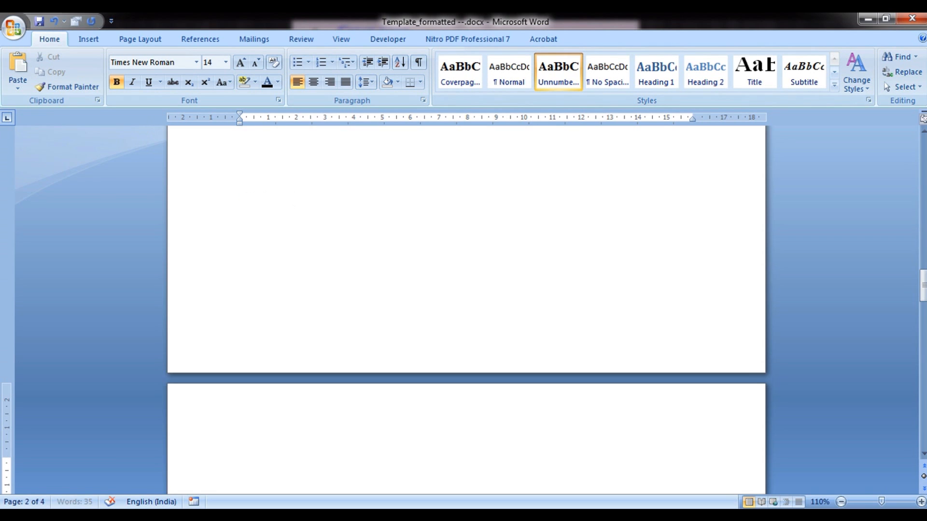
click(510, 85)
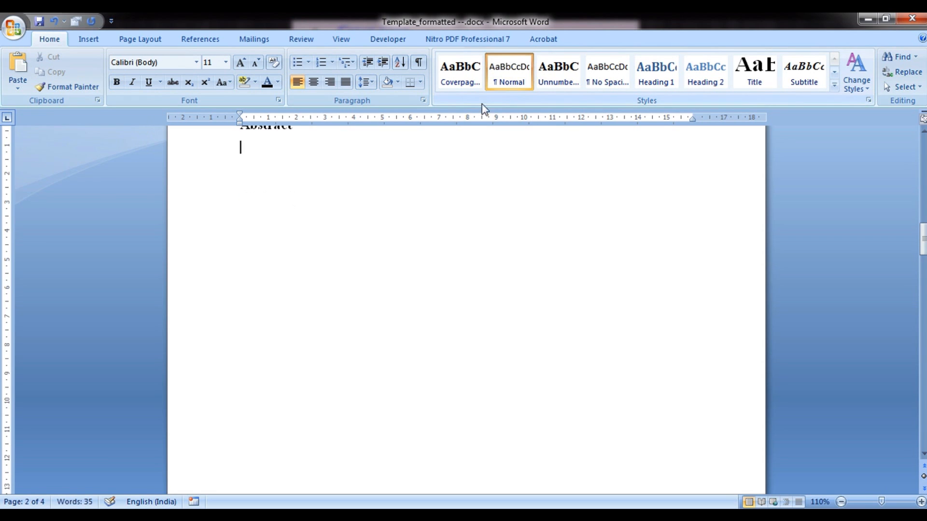
scroll(316, 201, up, 3)
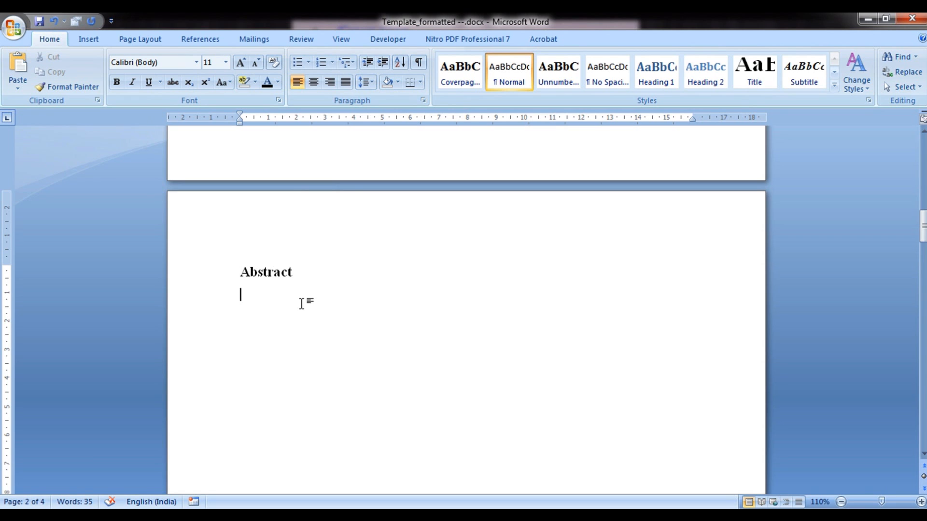
Set the Normal style to 12 pt Times New Roman with justified alignment
right_click(521, 77)
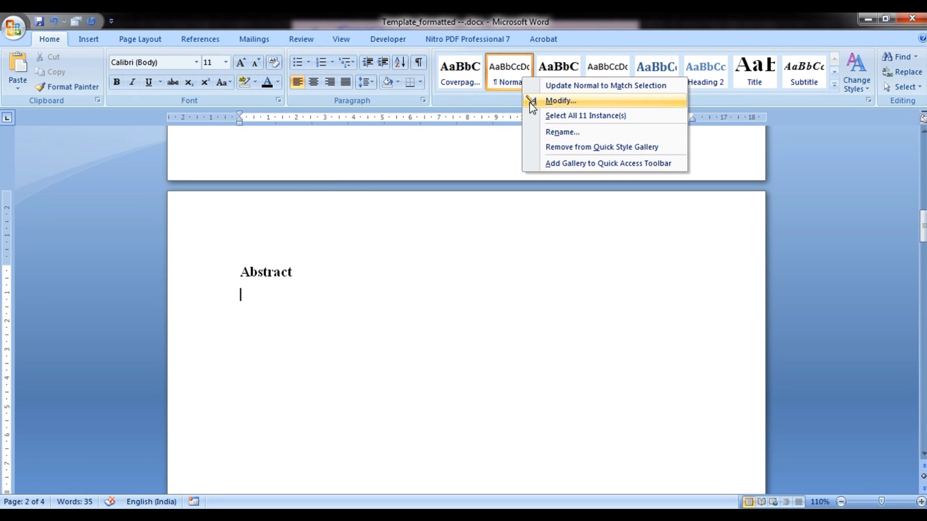
click(560, 101)
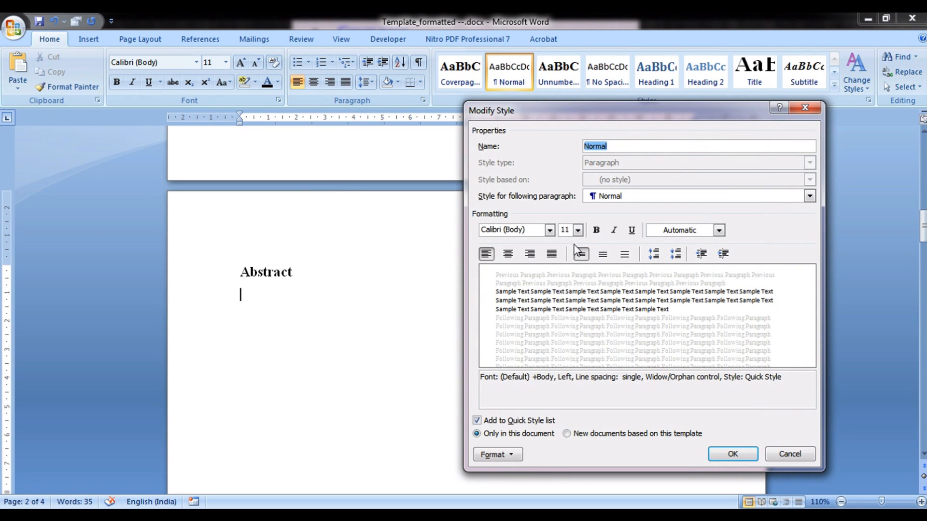
click(549, 230)
click(543, 271)
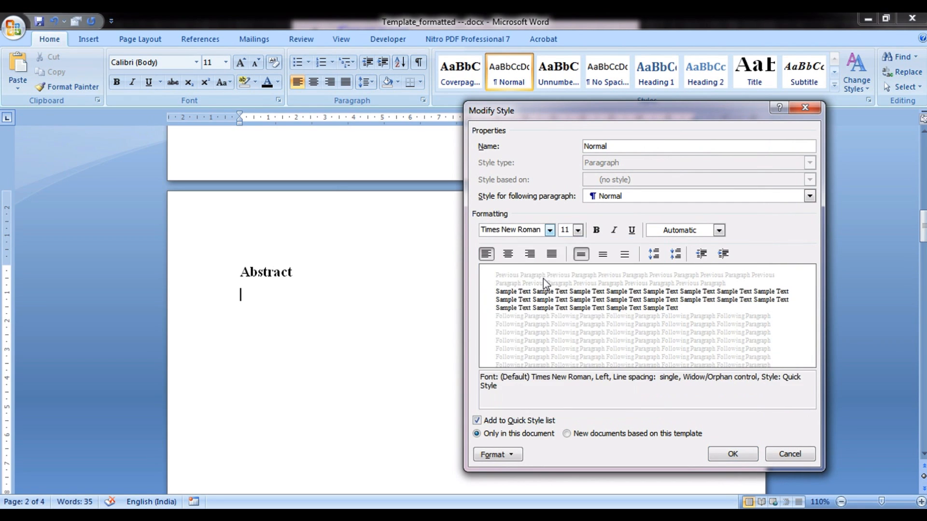
click(578, 230)
click(565, 279)
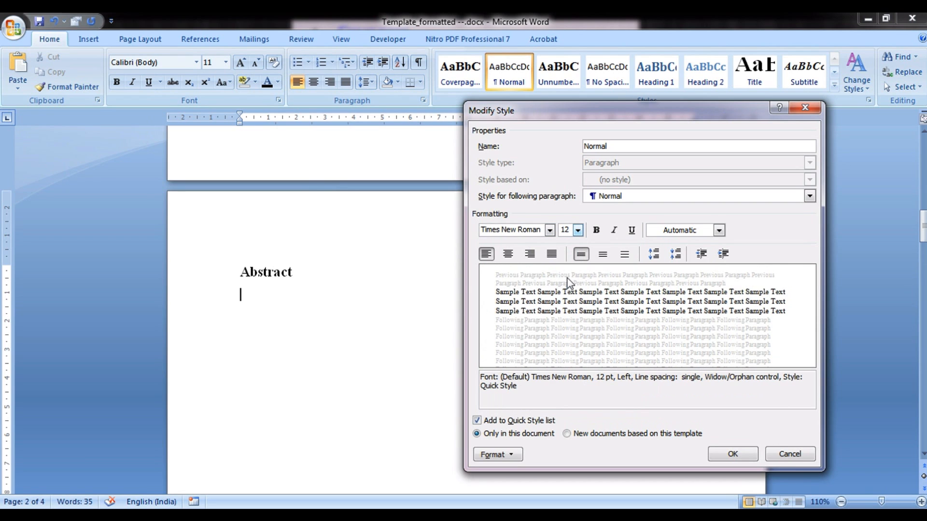
click(551, 255)
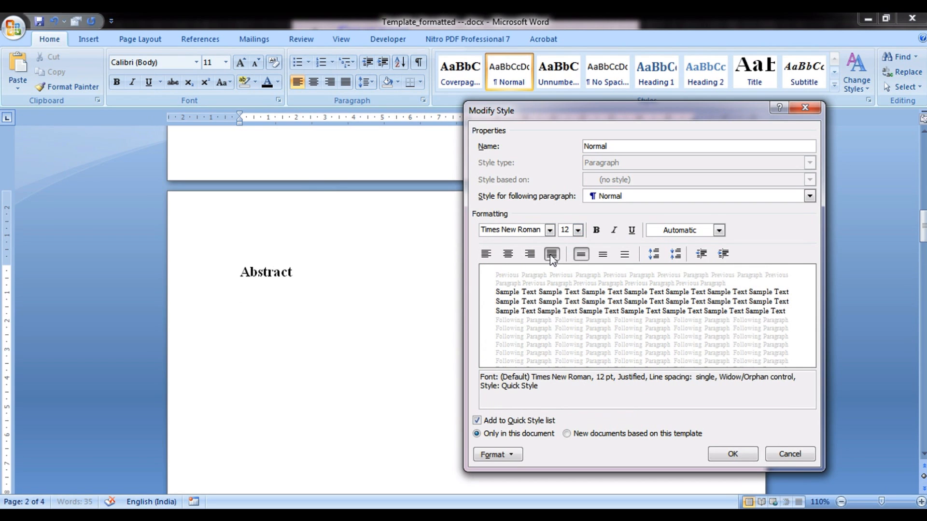
click(679, 232)
Give the Normal style 1.5 line spacing and save the style change
click(517, 459)
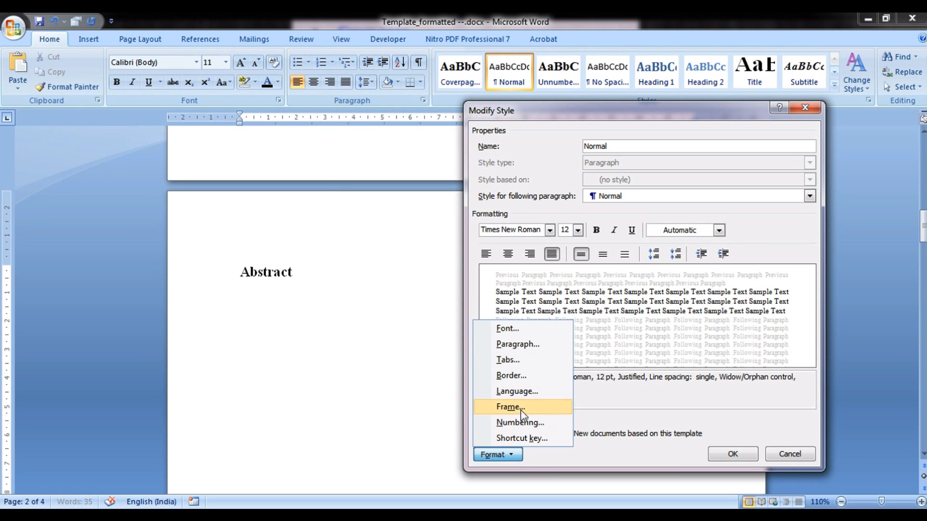
click(519, 346)
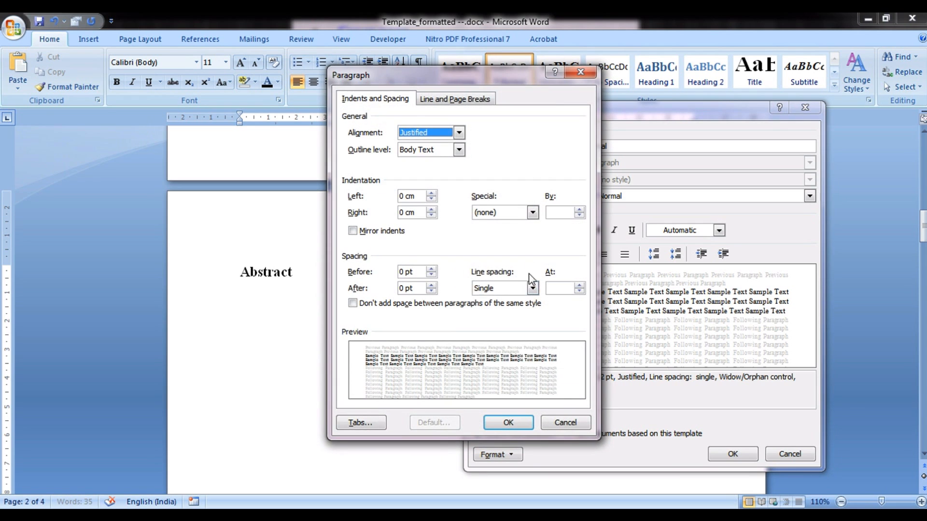
click(504, 285)
click(497, 312)
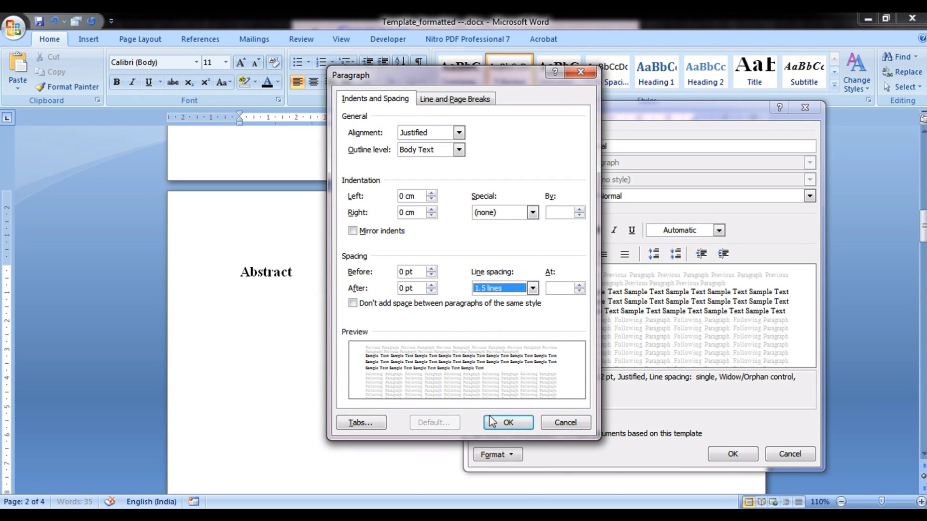
click(490, 423)
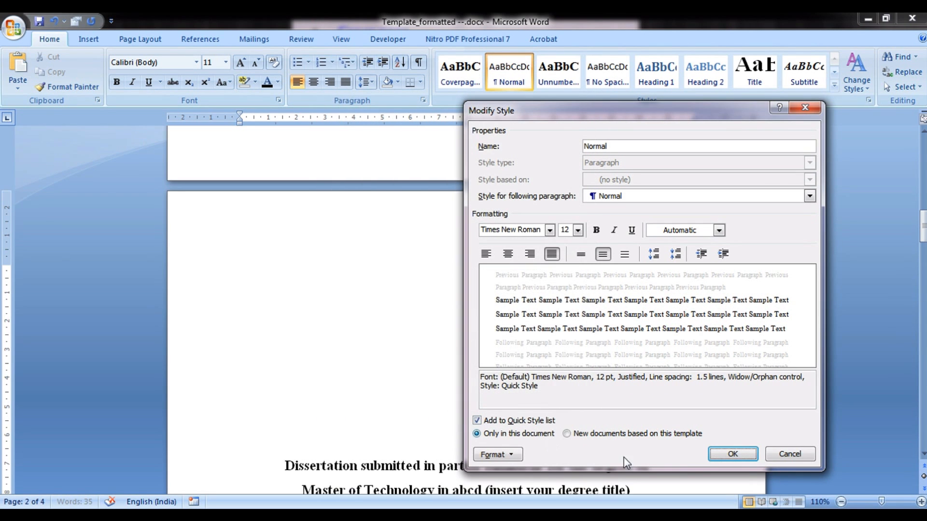
click(725, 456)
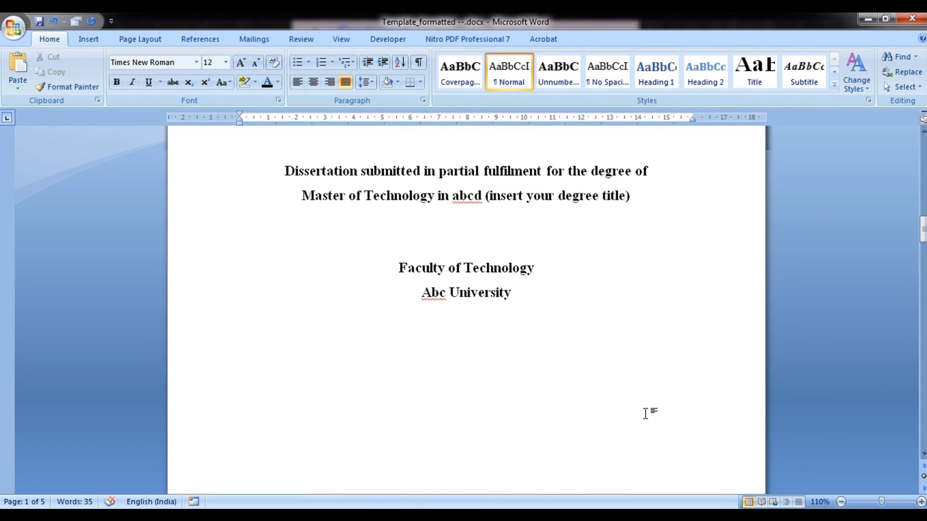
drag(922, 240, 915, 283)
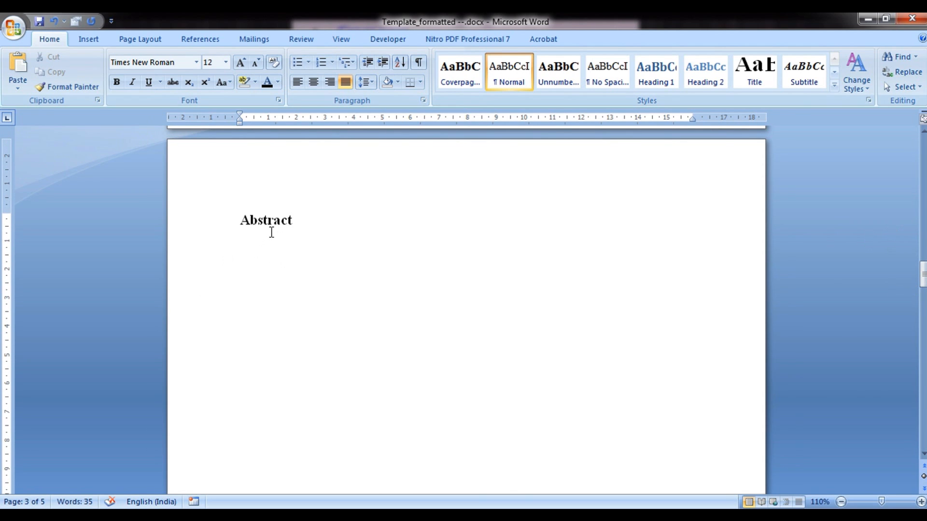
Type 'Abstract is brief description within one page.', fixing the typo, and paste the remaining abstract text
text(Abstract is brie)
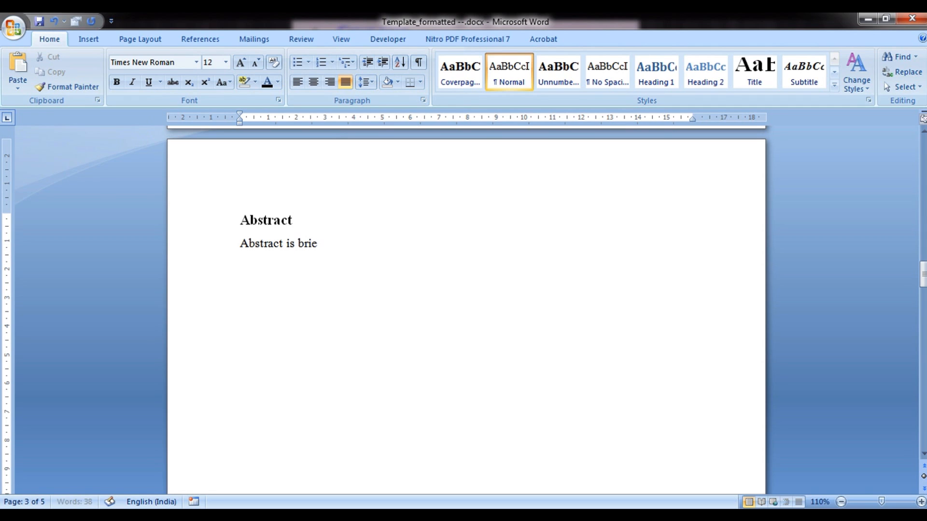
text(f decription)
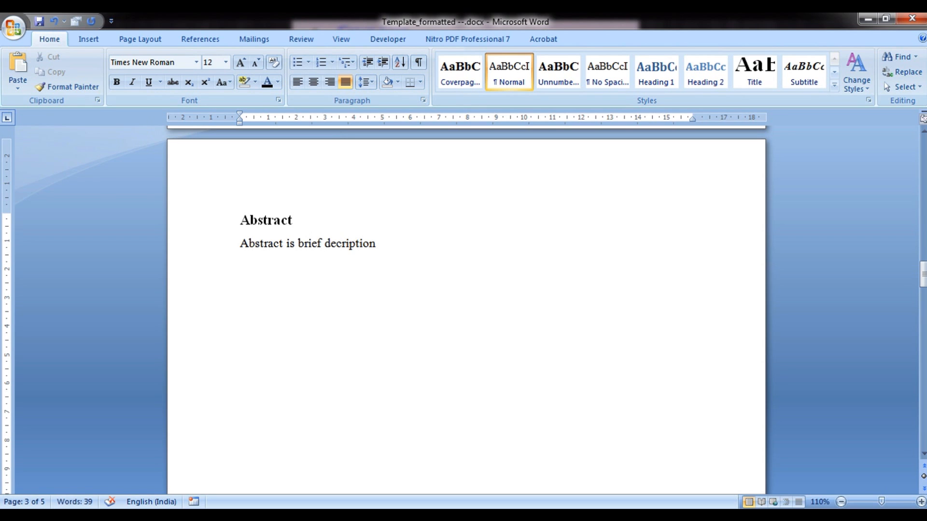
right_click(347, 284)
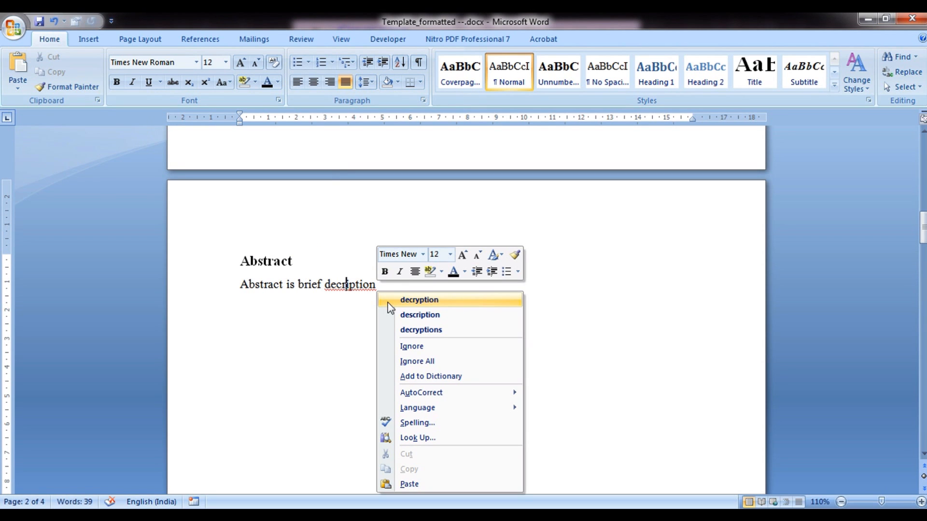
click(419, 314)
text(within one )
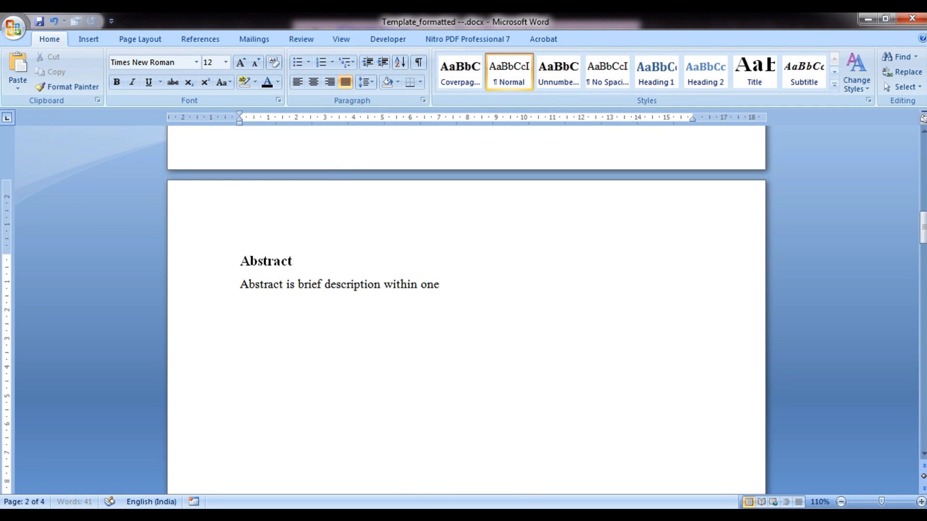
text(page.)
text(Style used for the titles is ‘Unnumbered titles 1’. The organization of the style ‘Unnumbered titles 1’ is such that it automatically starts from the new page. The text in the body is entered using ‘Normal’ style.  Generally the numbering in pre-documentation part is done in Arabic style. Hence, it is necessary to select the style by doubling clicking on footer area and then selecting the respective style from the ‘Page Number’ tab under ‘Design’ ribbon.  Abstract shall generally consist of the following components: Problem: What you tackled, and why this needed a solution. Objectives: What you set out to achieve, and how this addressed the problem. Methodology: How you went about solving the problem. Achievements: What you managed to achieve, and how far it meets your objectives. Conclusion: Discussing wider implications of the results.)
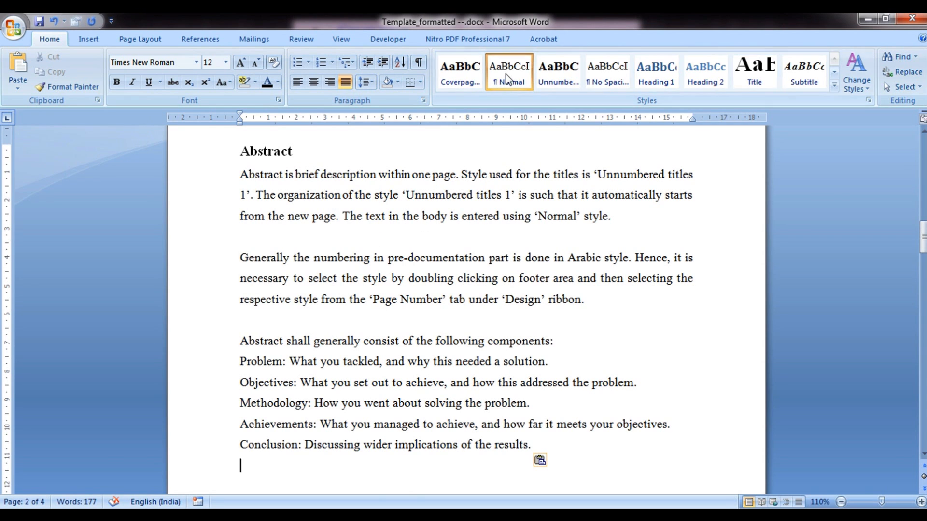
Check the heading and body text styles and add a new line after the conclusion
click(316, 148)
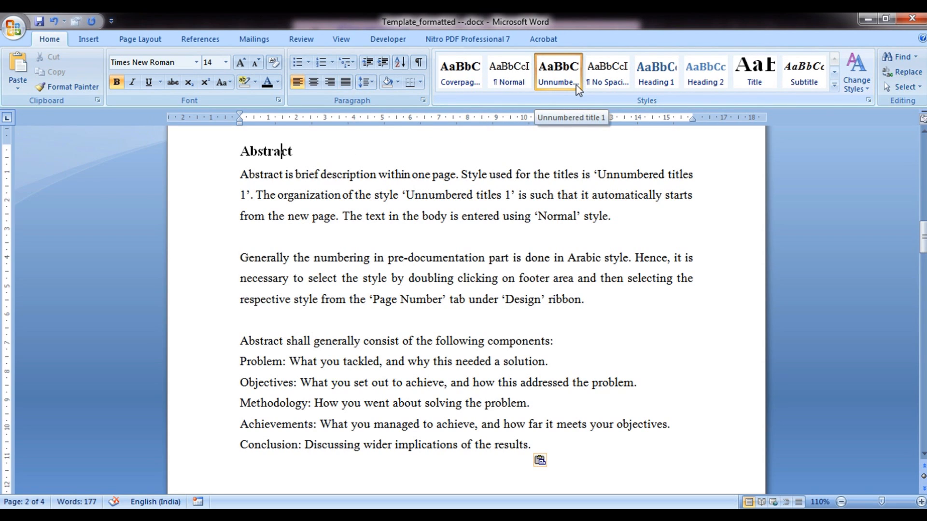
click(585, 428)
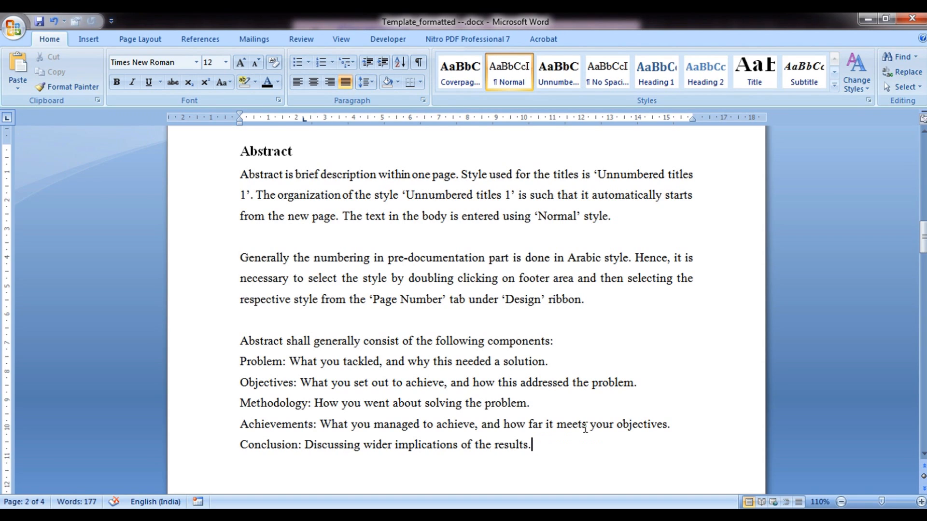
key(Return)
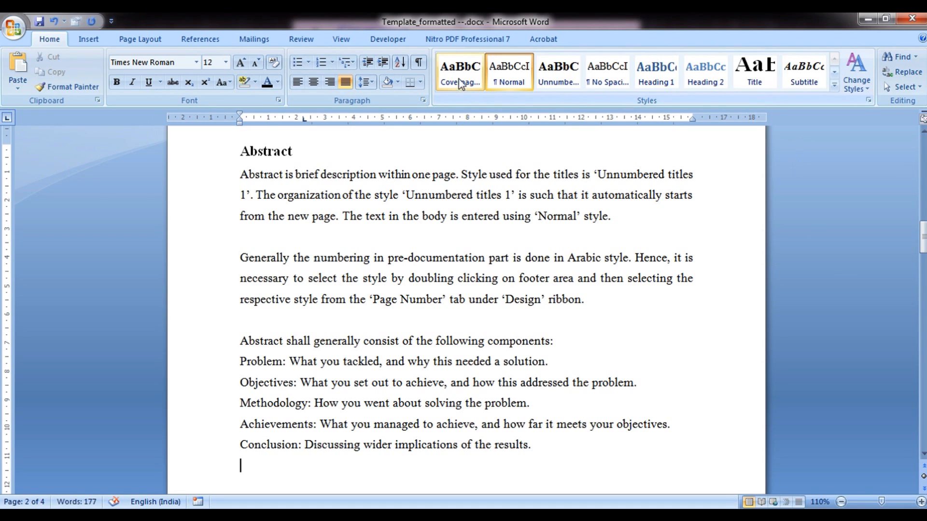
click(561, 83)
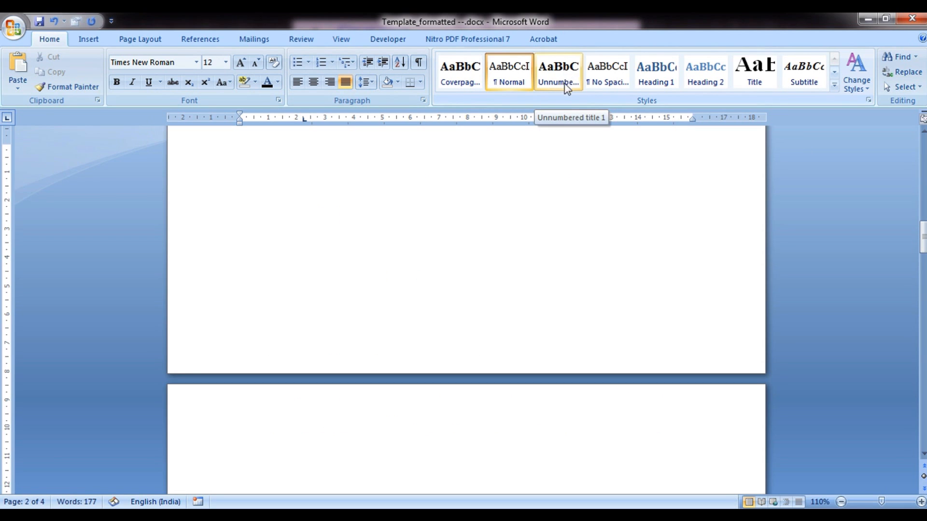
Add an unnumbered 'Attestation' title after the abstract's conclusion line
click(561, 80)
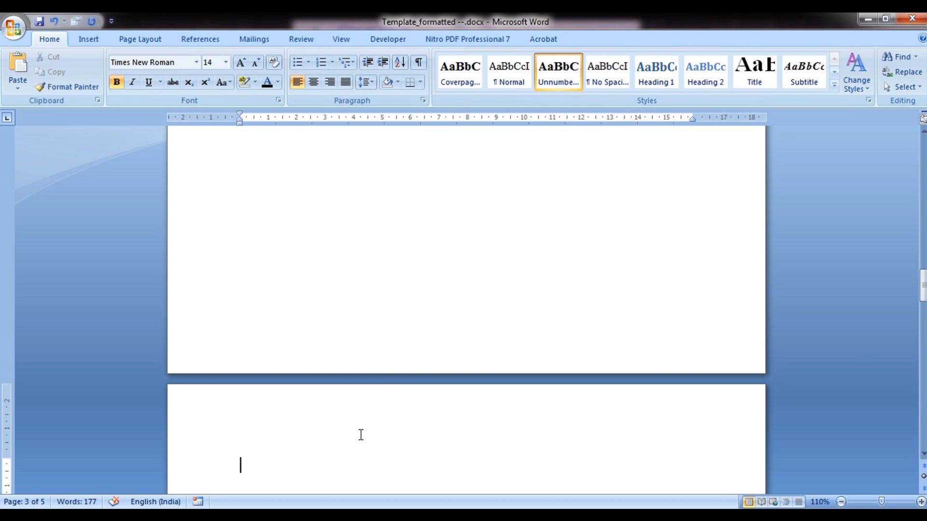
scroll(360, 435, up, 2)
scroll(360, 435, up, 5)
click(385, 365)
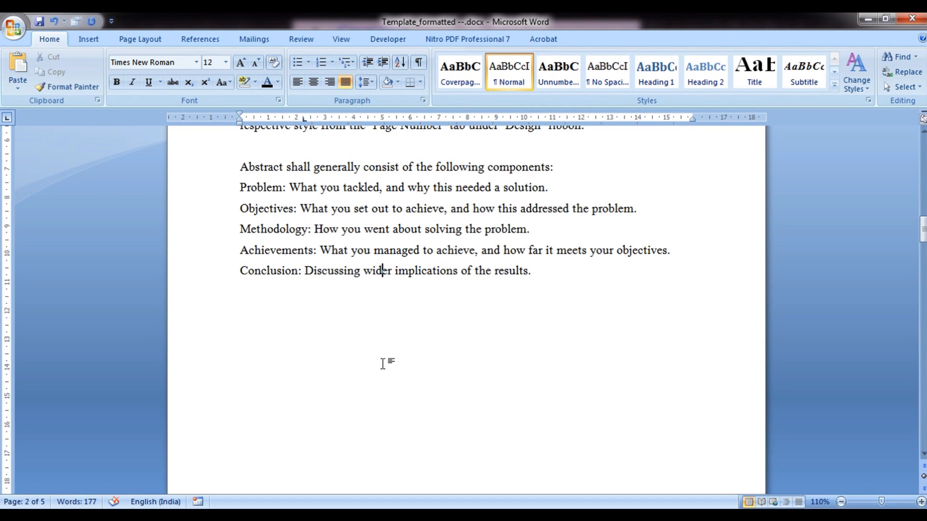
key(Return)
key(Return)
click(563, 81)
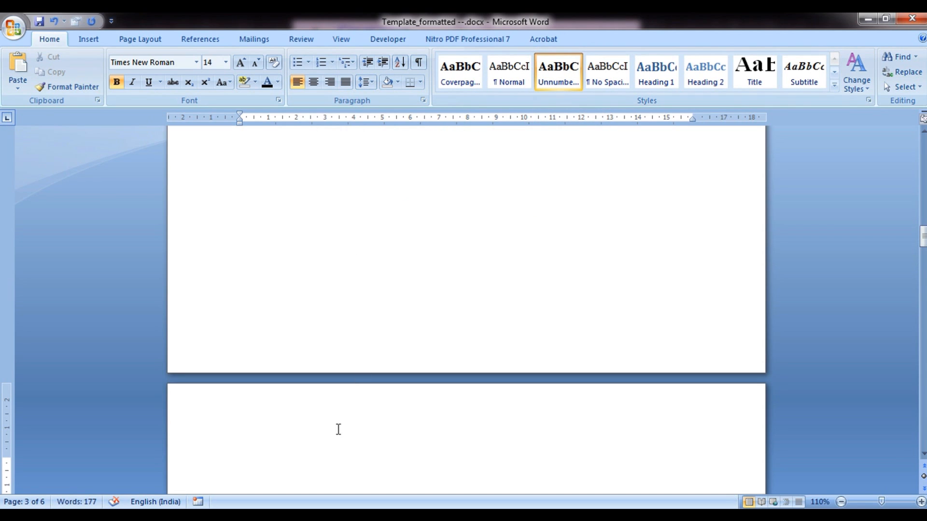
text(Attes)
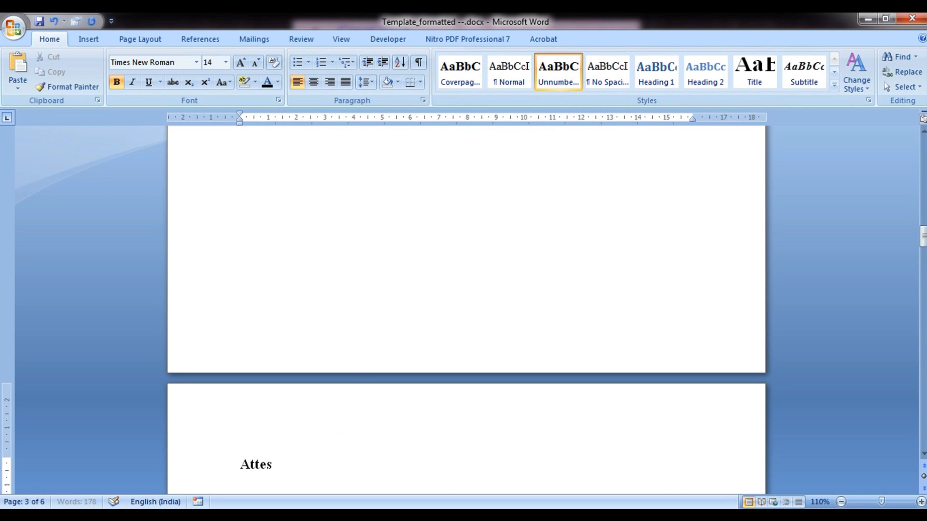
text(tation)
key(ctrl+Return)
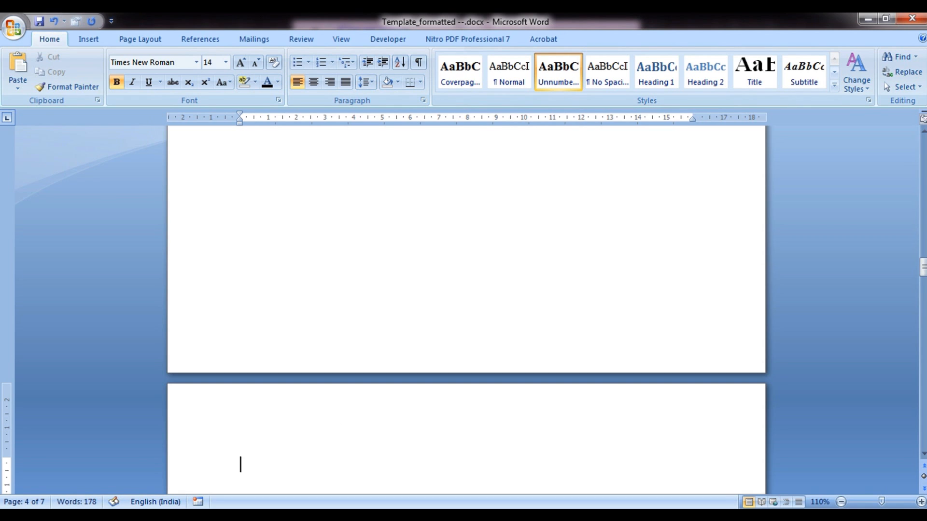
key(ctrl+z)
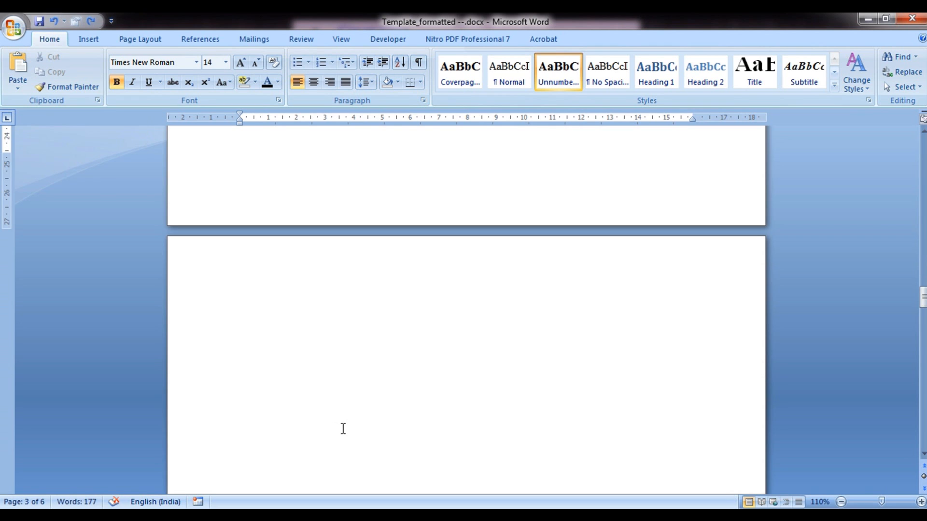
Undo the accidental extra page break
scroll(343, 428, up, 1)
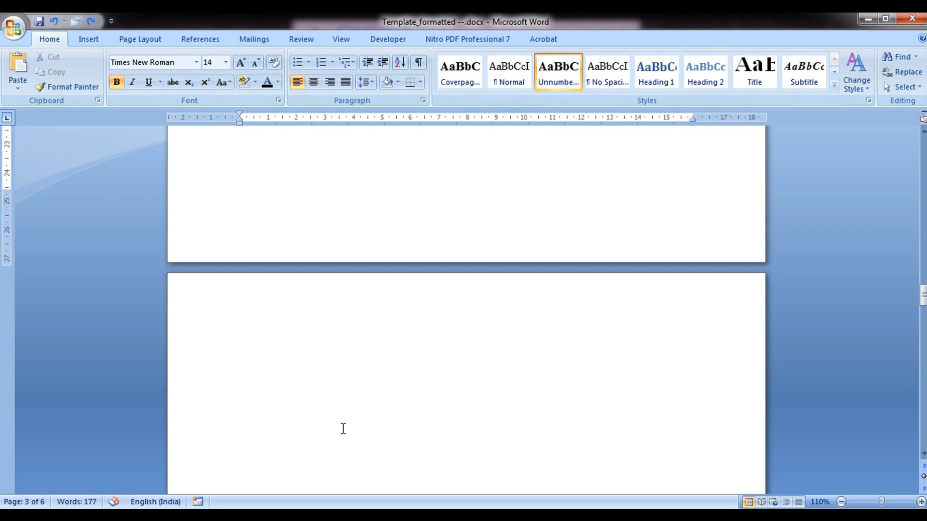
click(337, 315)
key(ctrl+z)
scroll(346, 334, up, 3)
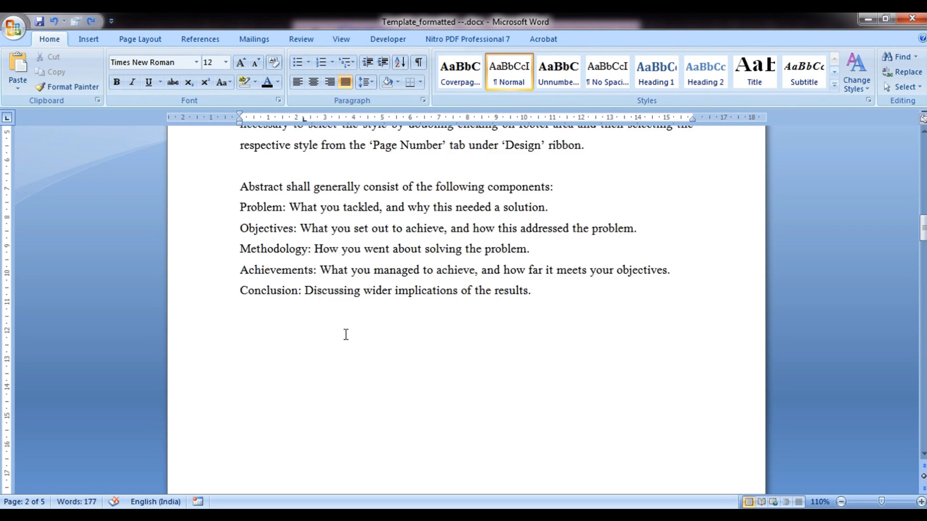
scroll(352, 332, down, 15)
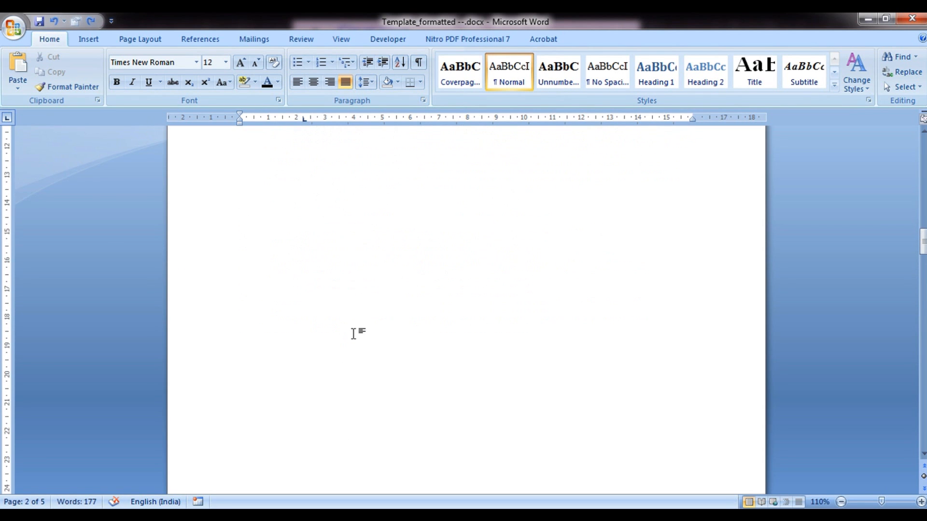
Place an unnumbered 'Attestation' heading on the new page with a Normal line below it
click(309, 316)
click(573, 85)
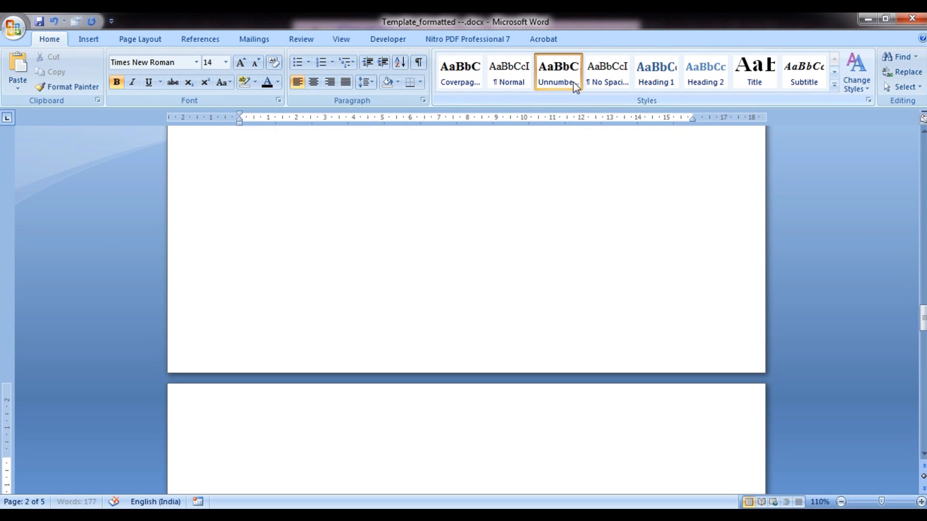
text(Attestation)
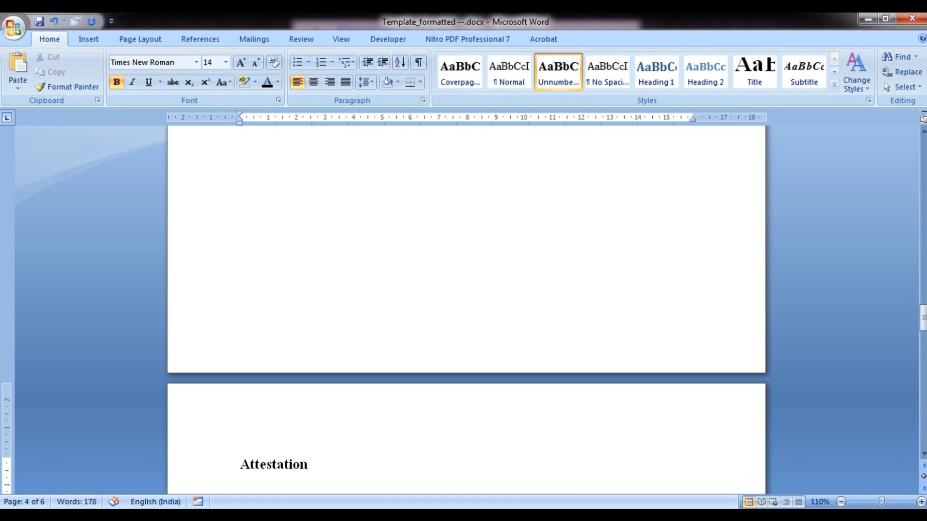
key(Return)
click(519, 83)
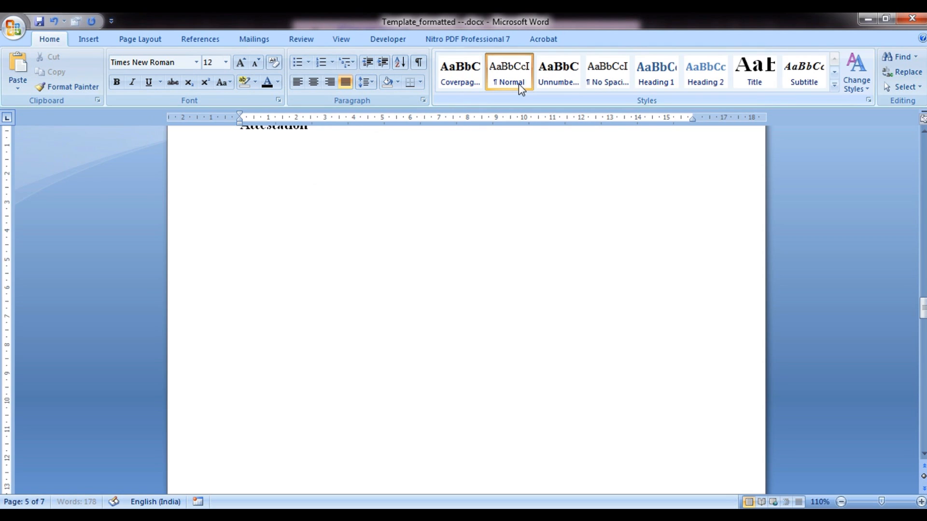
scroll(320, 191, up, 6)
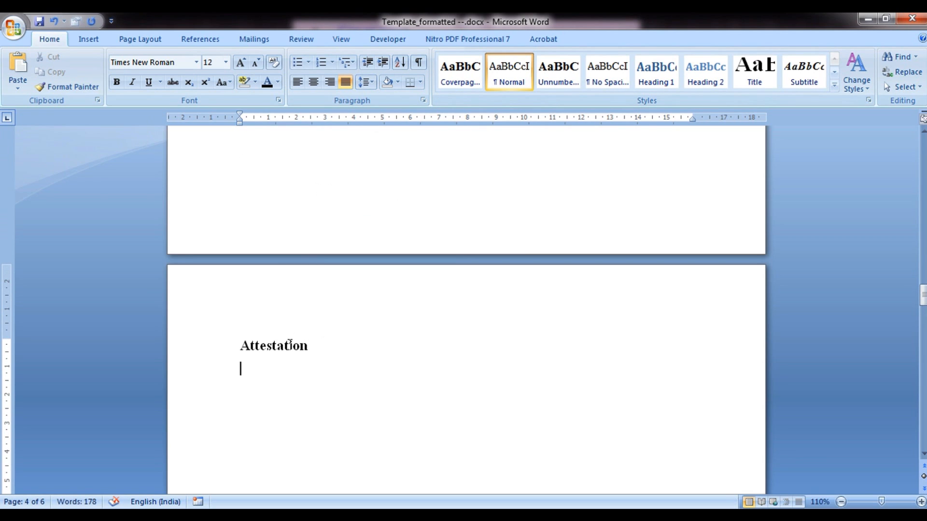
Type 'I understand' and paste the rest of the attestation text, bullets and signature line
text(I und)
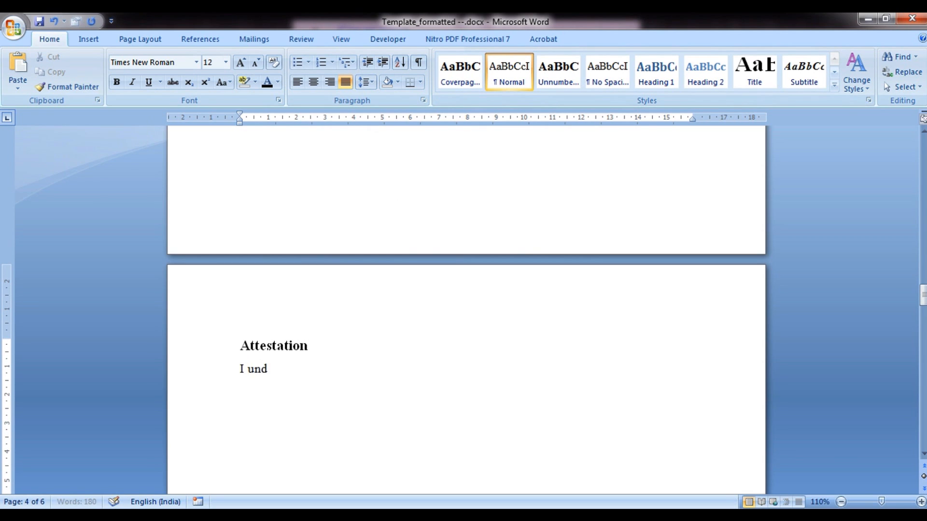
text(erstand)
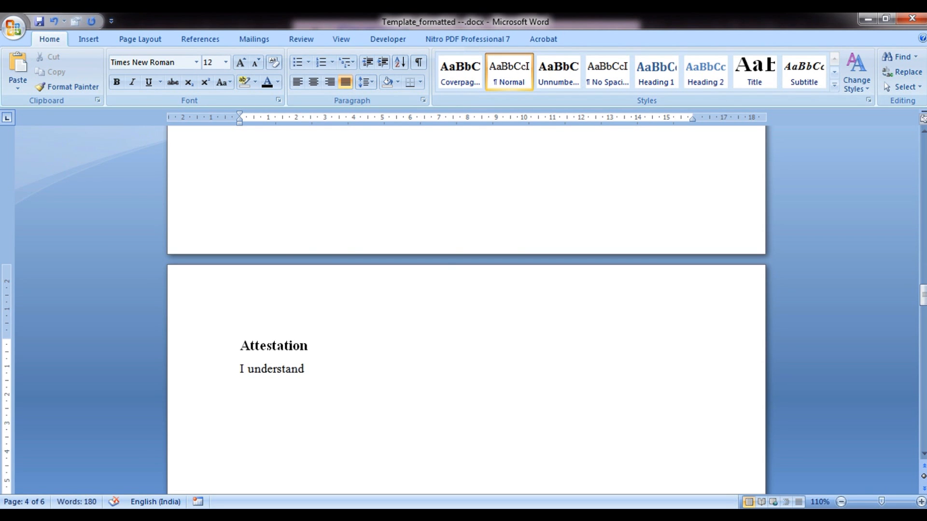
key(ctrl+v)
scroll(288, 345, up, 5)
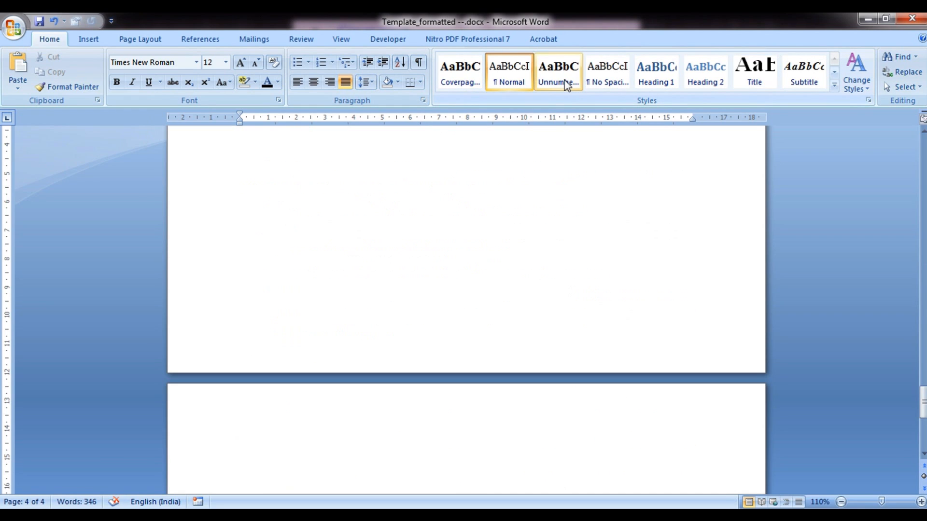
Add the unnumbered title 'Acknowledgement' on a new page
click(567, 85)
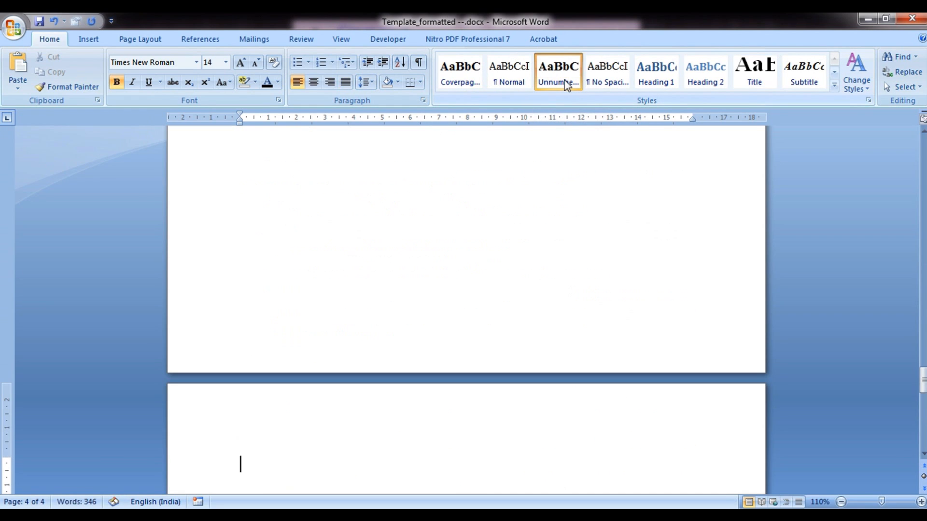
text(Acknowledg)
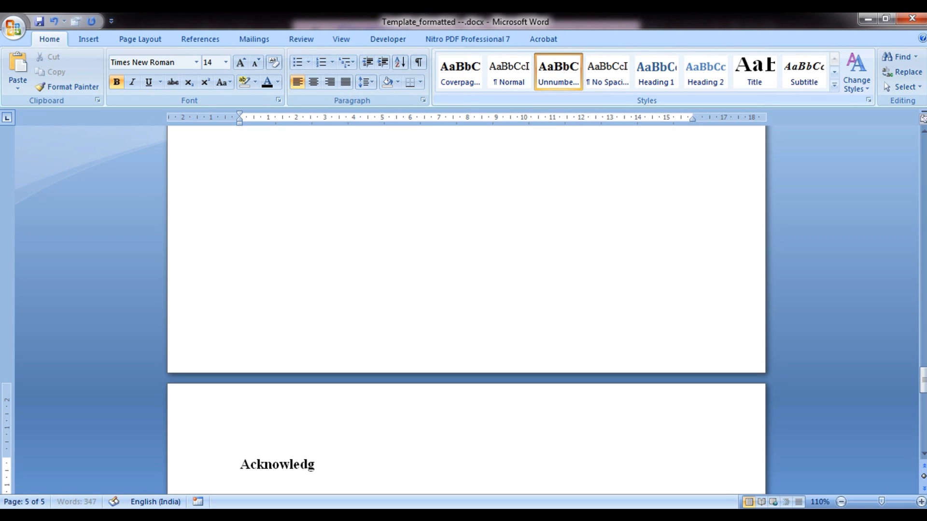
text(ement)
key(BackSpace)
key(BackSpace)
text(ent)
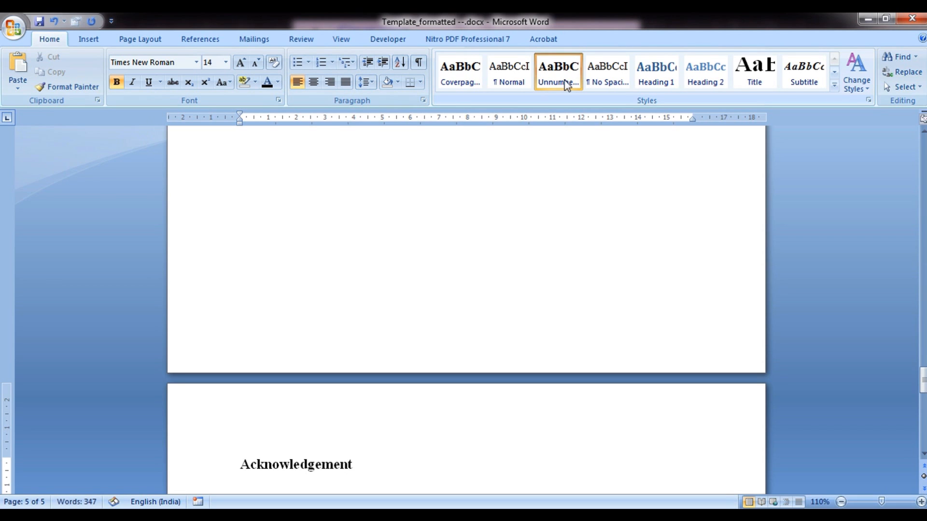
key(Return)
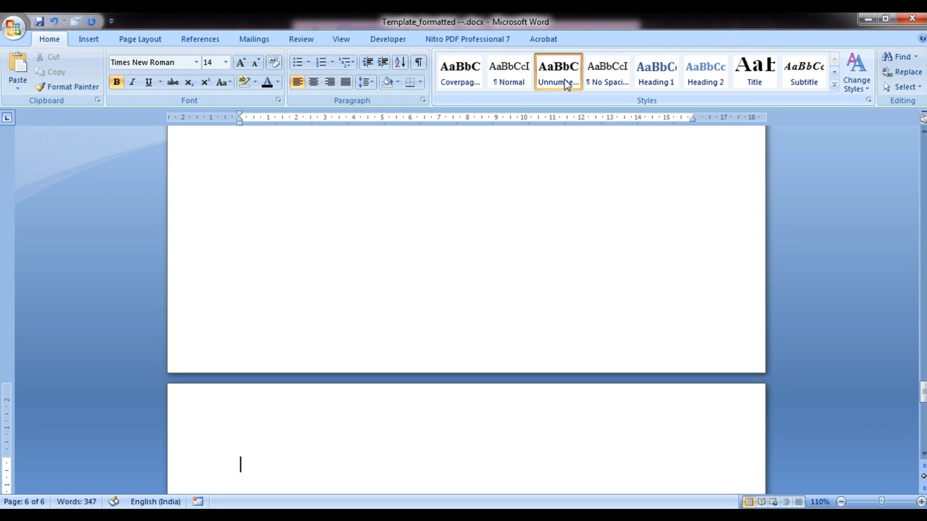
In Normal style, type 'Acknowledge anyone' and paste the acknowledgement guidance paragraph
click(526, 82)
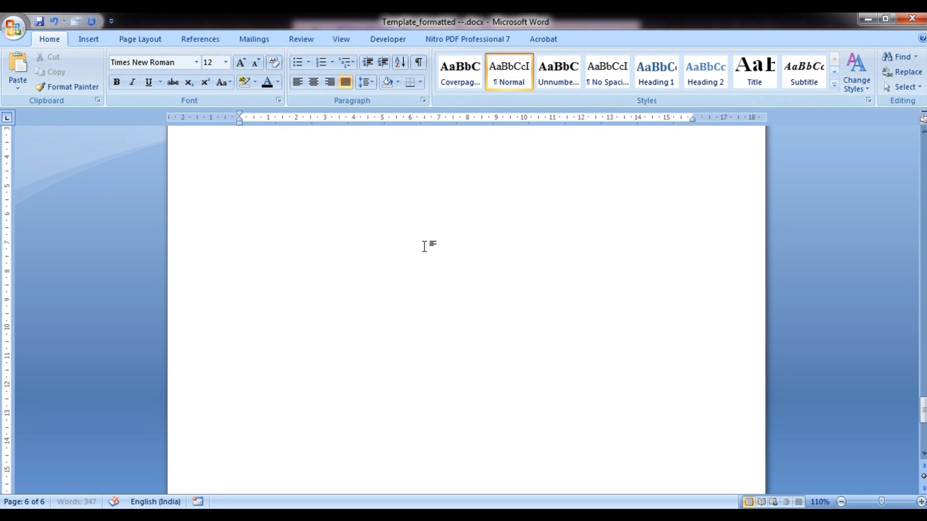
scroll(425, 246, up, 5)
text(Acknowl)
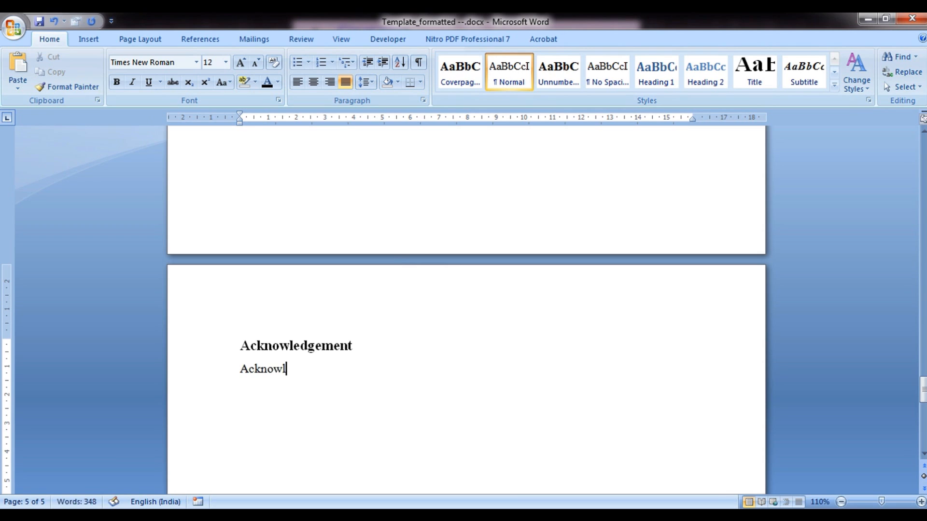
text(edge anyone)
text(who has helped you in your work such as your guide, supervisor, technical support staff, fellow students or external organisations. Acknowledge the source of any work that is not your own (if study is entirely based on it). Style used for the titles is ‘Unnumbered titles 1’. The organization of the style ‘Unnumbered titles 1’ is such that it automatically starts from the new page. The text in the body is entered using ‘Normal’ style.)
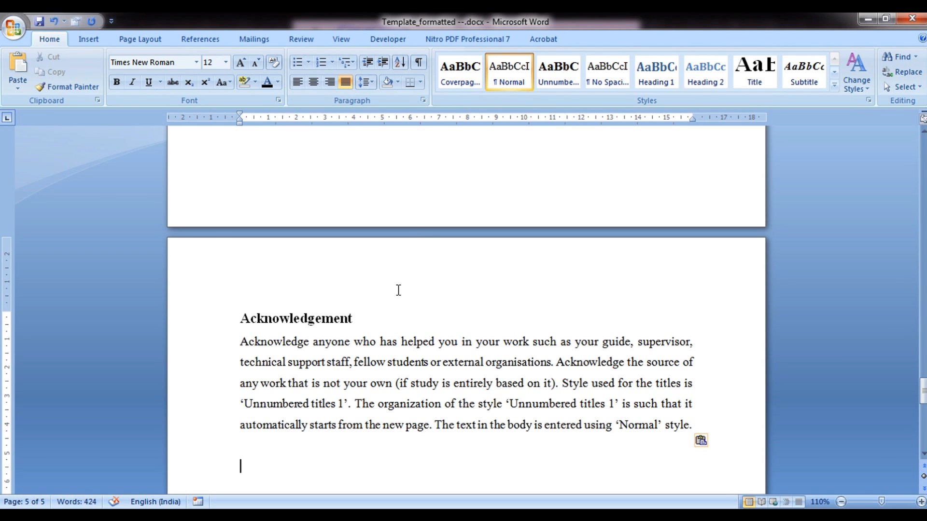
scroll(396, 295, up, 1)
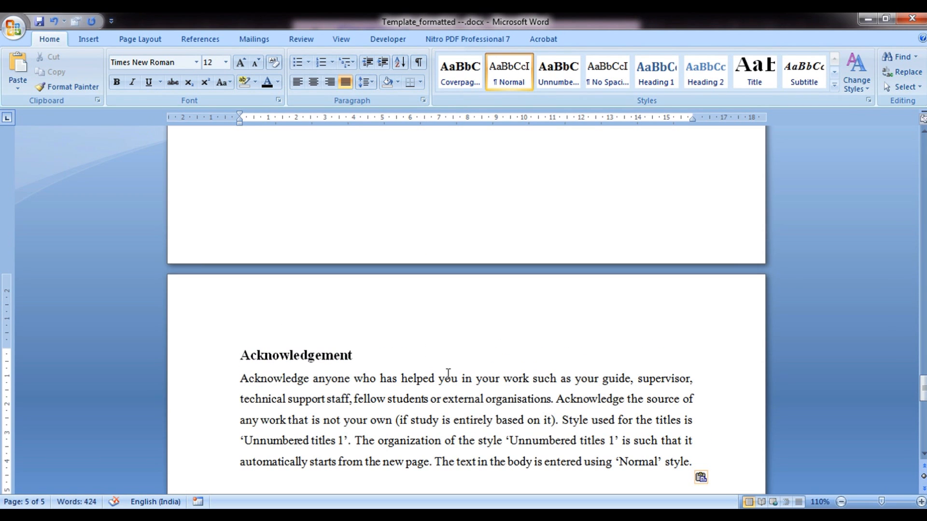
drag(922, 387, 923, 400)
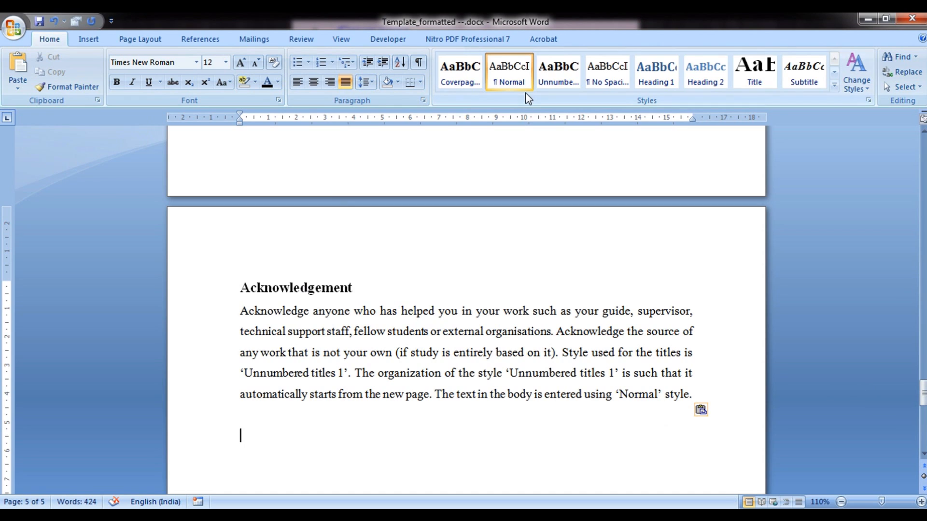
Add the unnumbered title 'Table of Contents' with a Normal line below it
click(553, 78)
click(554, 83)
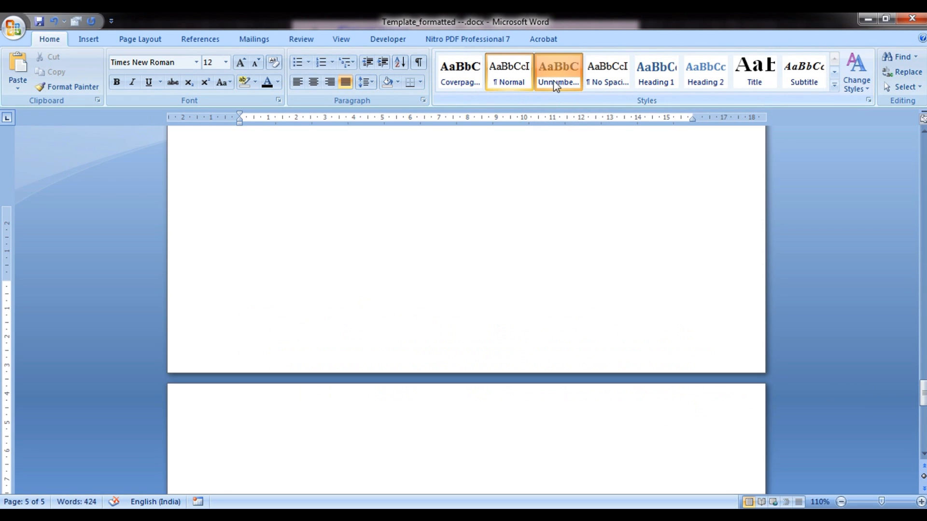
text(T)
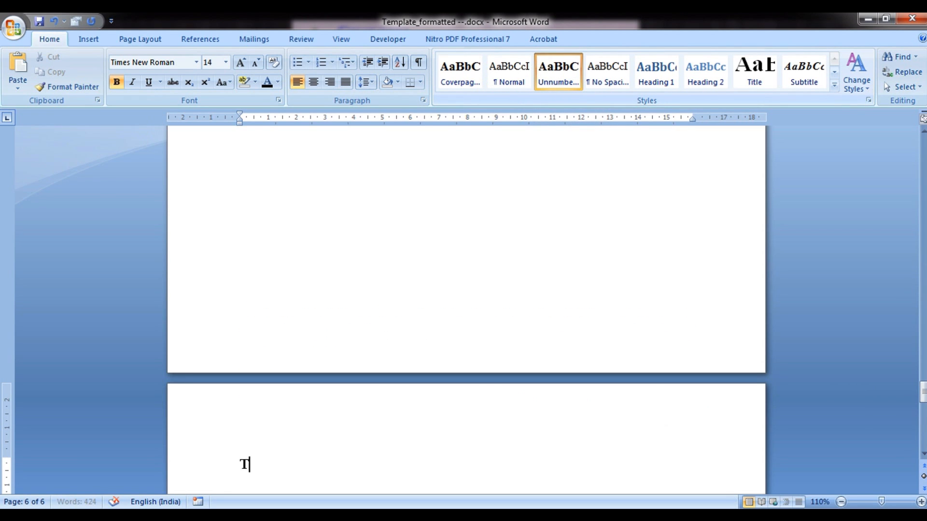
text(able of Contents)
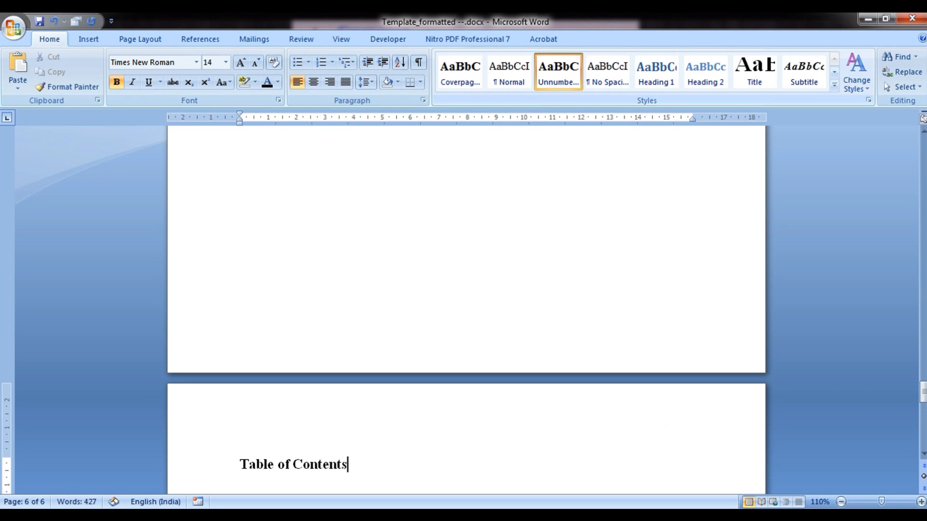
key(Return)
click(509, 85)
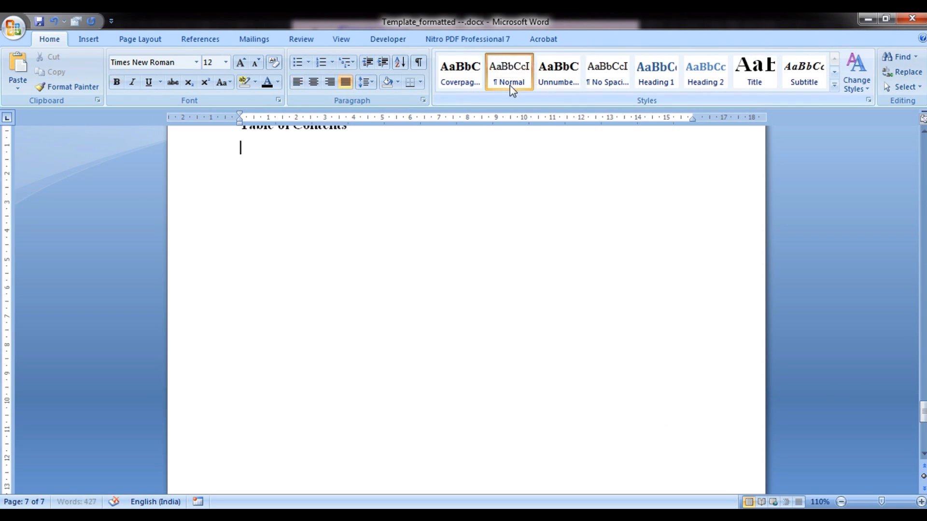
scroll(481, 217, up, 1)
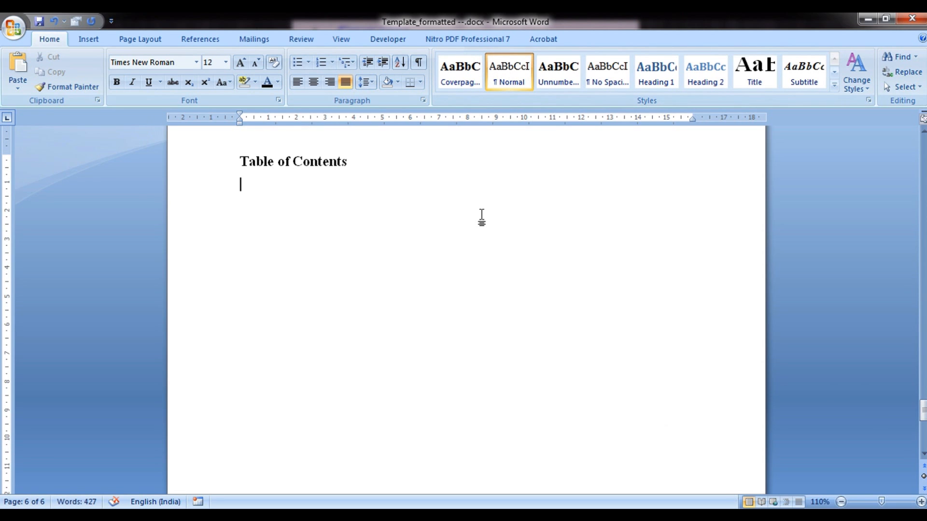
Add the unnumbered title 'List of Figures' on its own page
click(556, 79)
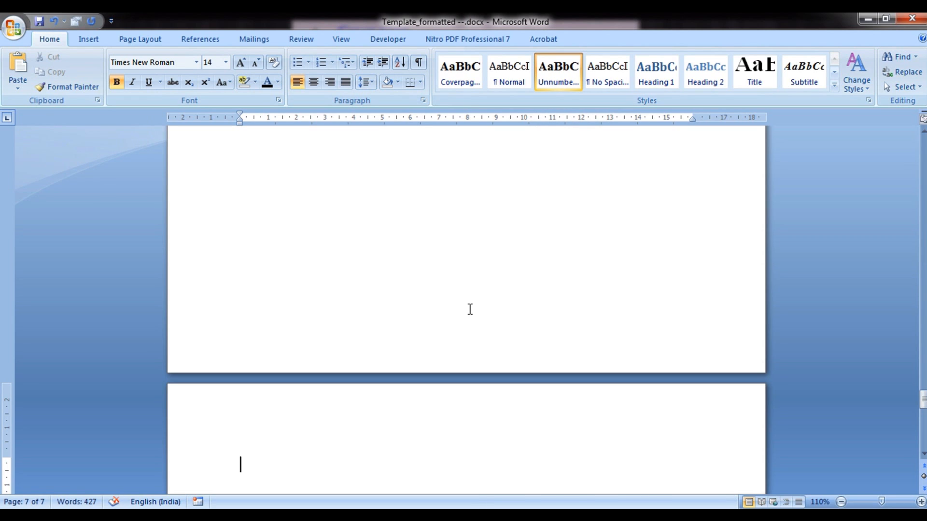
text(List of)
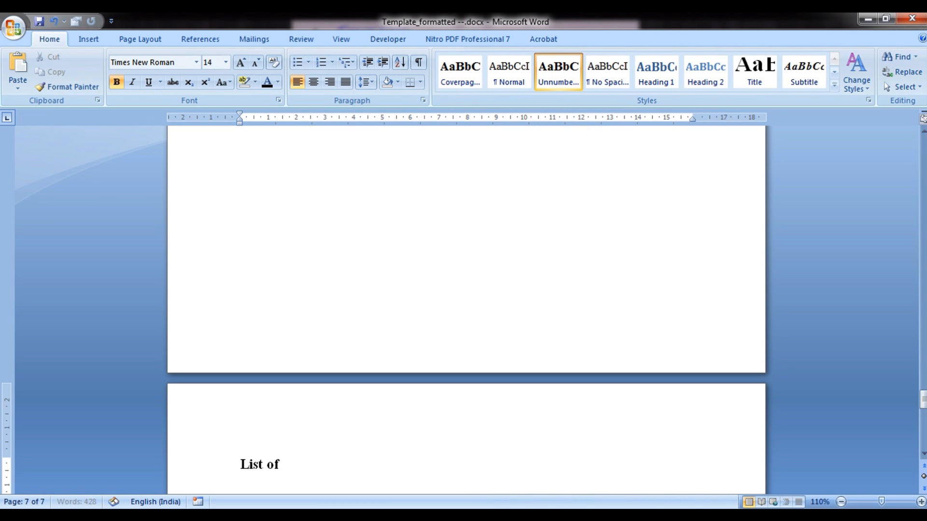
text( Figures)
key(ctrl+Return)
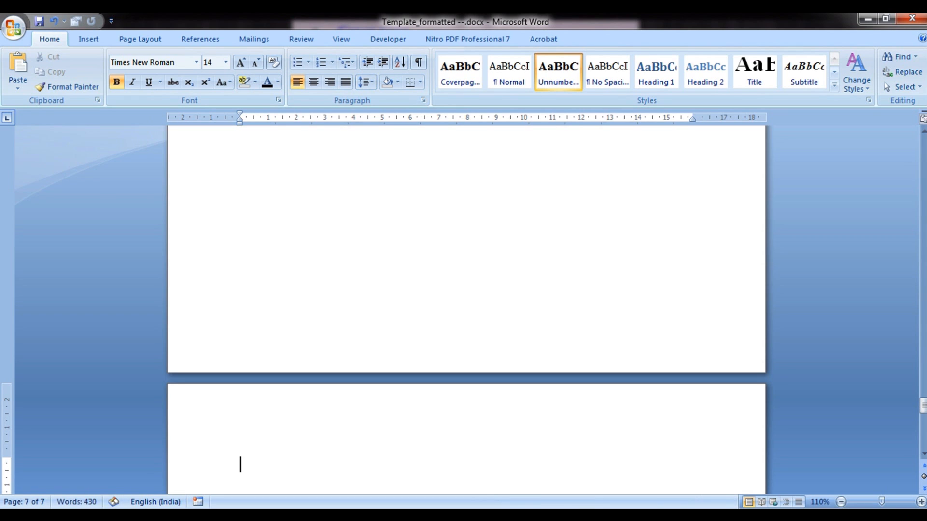
click(505, 87)
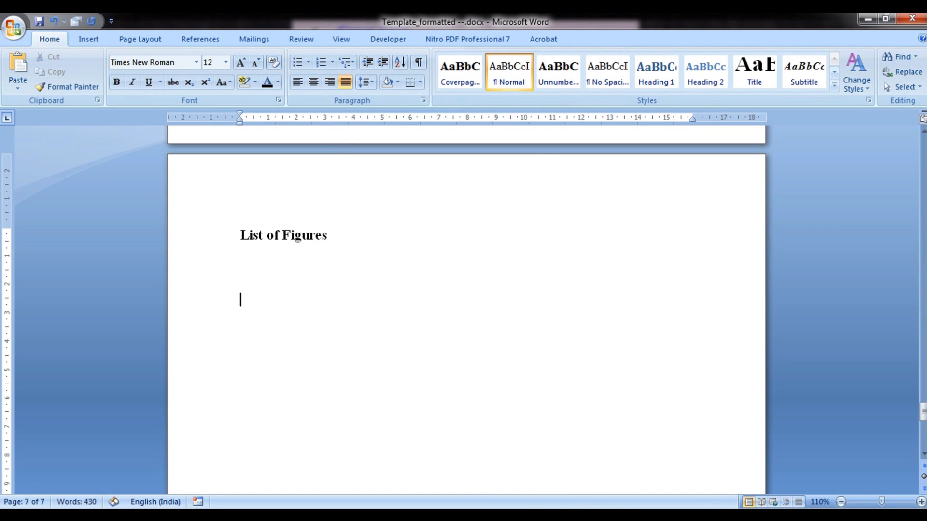
Add the unnumbered title 'List of Table' with a Normal line below it
click(542, 85)
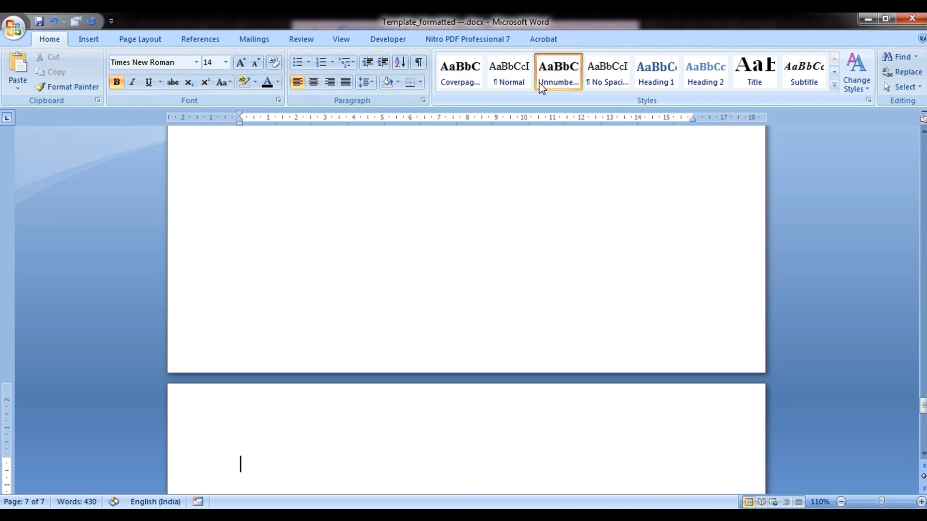
text(List of Table)
key(Return)
click(510, 71)
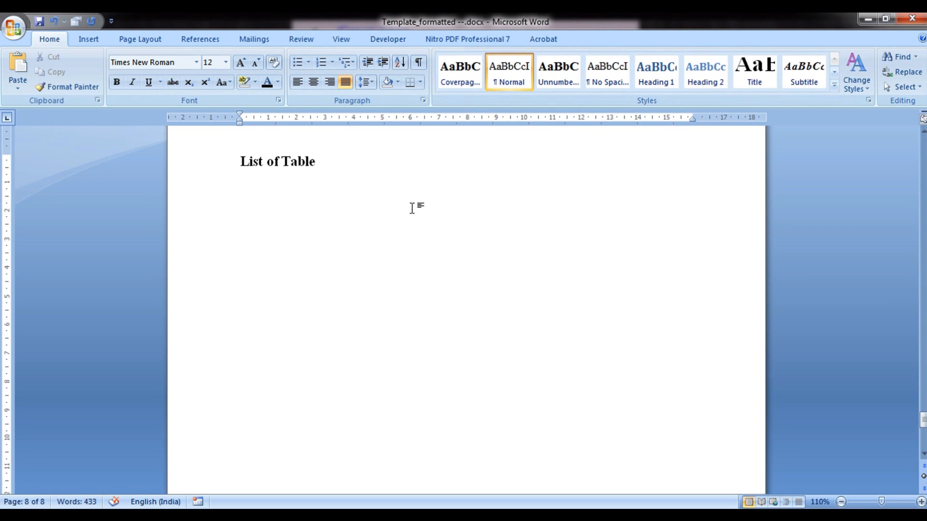
scroll(415, 210, up, 10)
drag(923, 401, 923, 342)
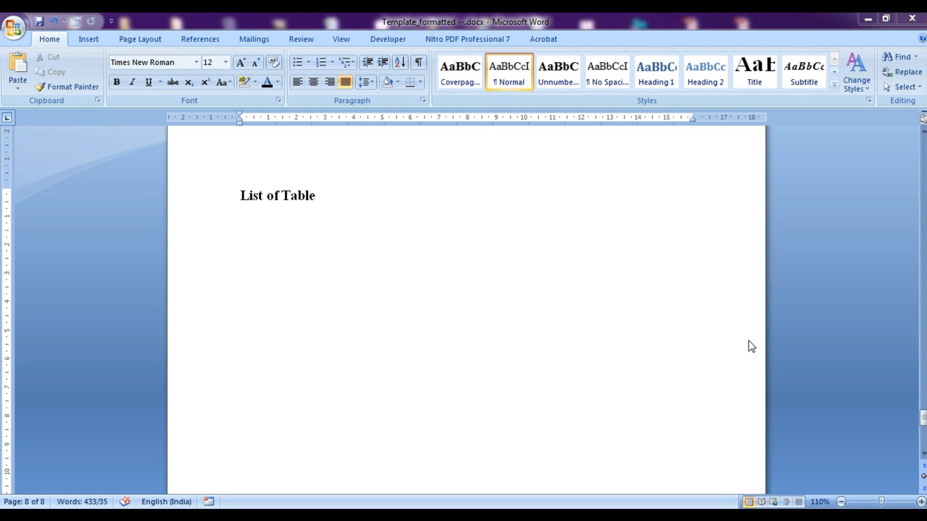
Add blank lines below 'List of Table' until an empty page 9 begins
click(728, 262)
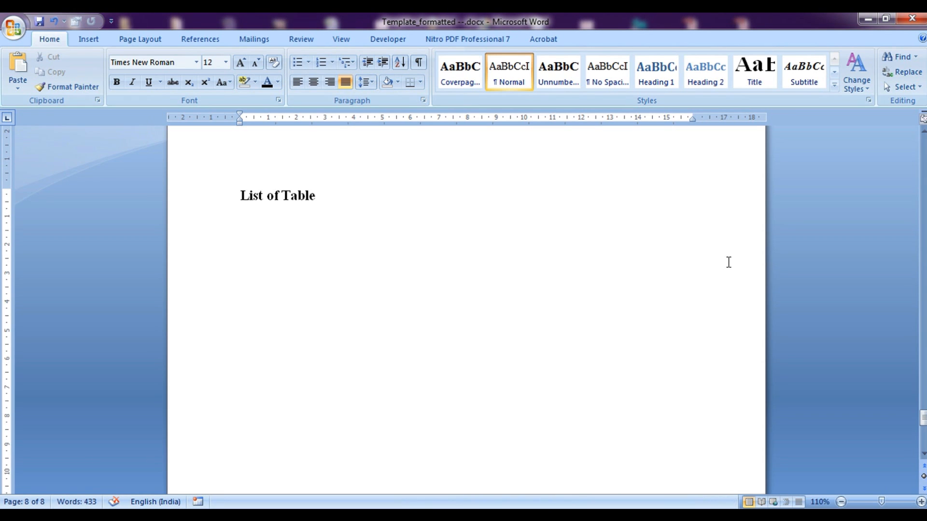
key(Return)
key(Return)
key(Return)
key(Return)
key(Return)
key(Return)
key(Return)
key(Return)
key(Return)
key(Return)
key(Return)
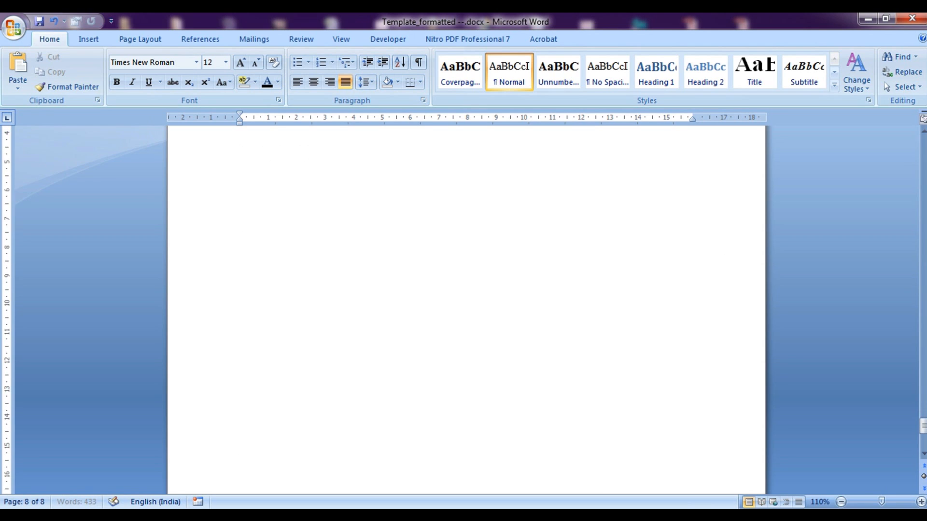
key(Return)
key(Return)
key(Return)
key(Return)
key(Return)
key(Return)
key(Return)
key(Return)
key(Return)
key(Return)
key(Return)
key(Return)
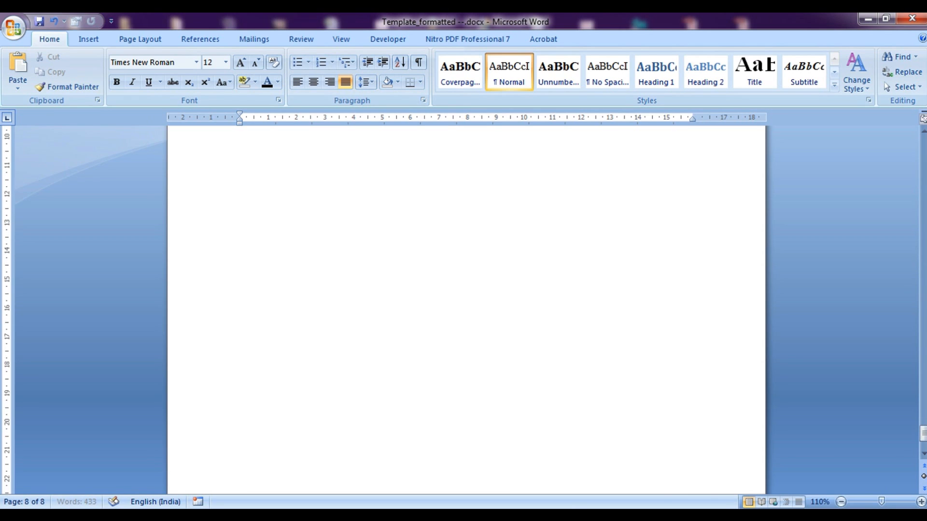
key(BackSpace)
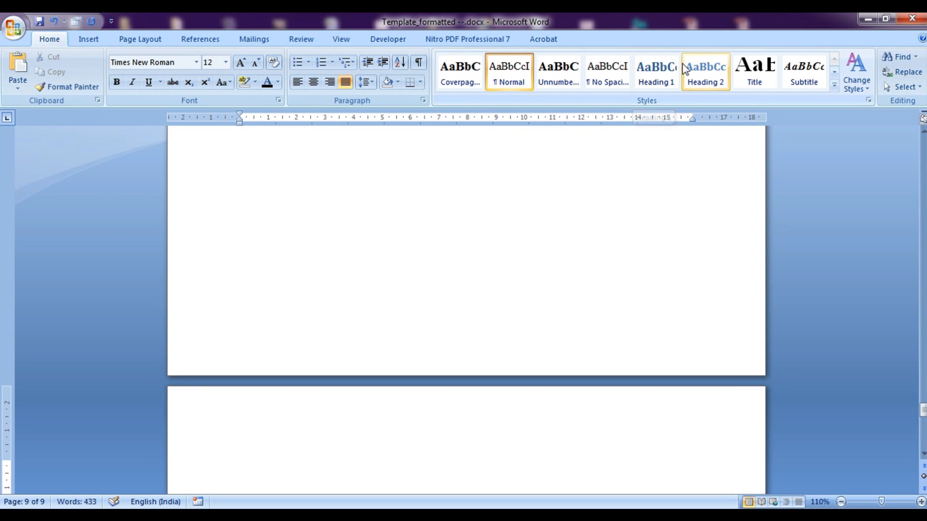
Type 'Introduction' as a Heading 1 line on page 9 and select it
click(667, 74)
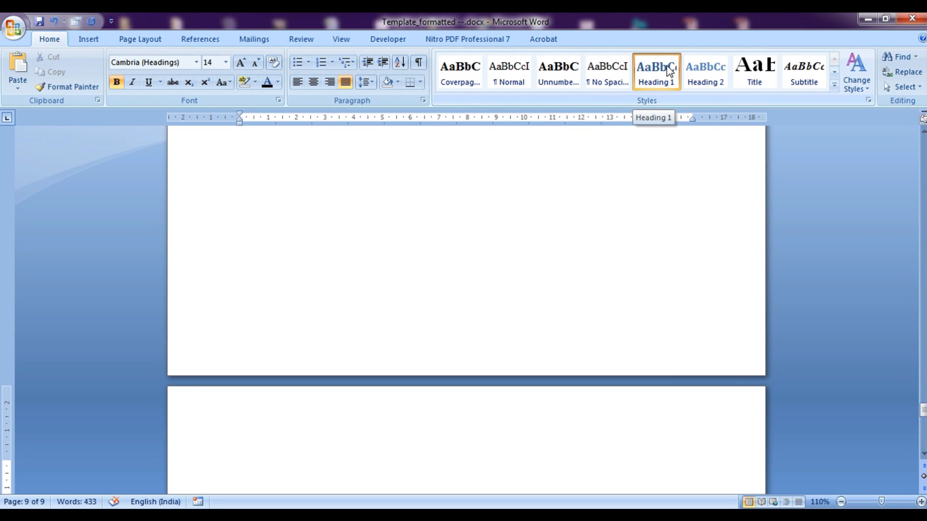
text(Introduction)
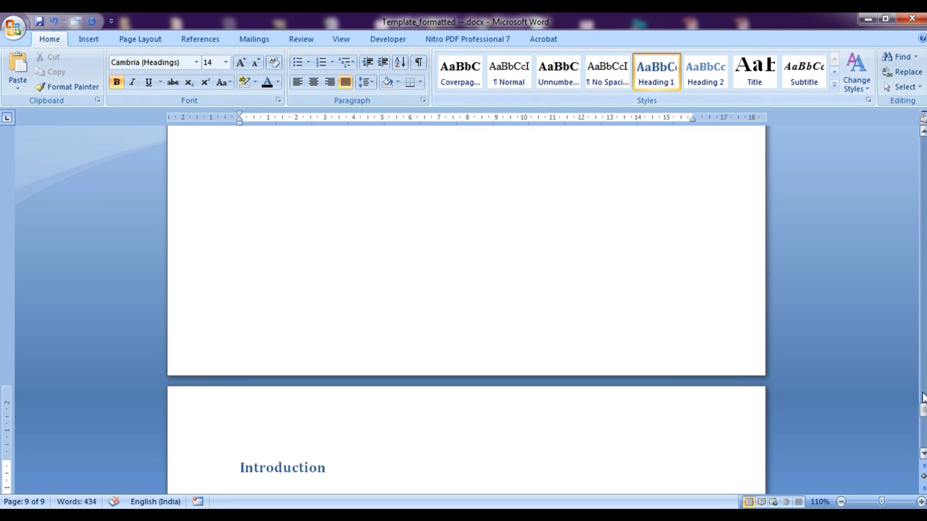
click(923, 454)
scroll(923, 454, down, 5)
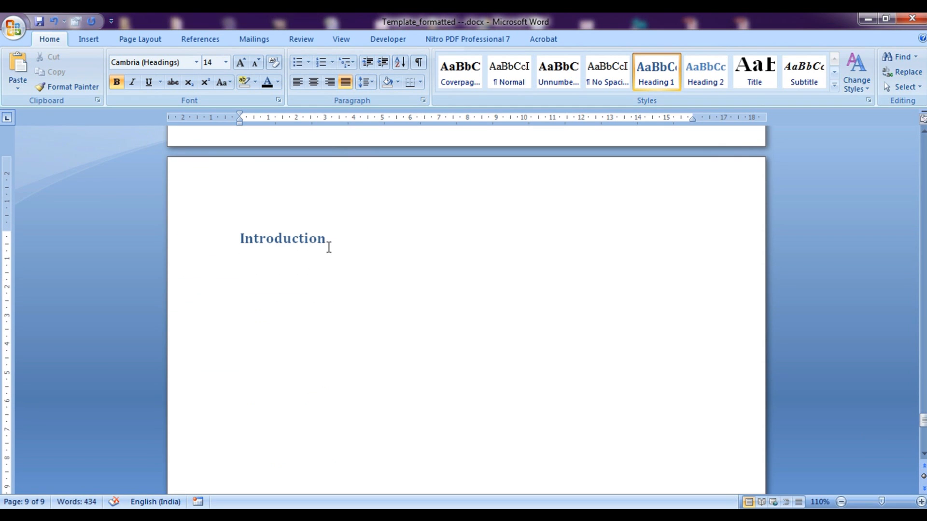
drag(328, 247, 235, 242)
Make Heading 1 automatic black, Times New Roman and left-aligned
right_click(650, 78)
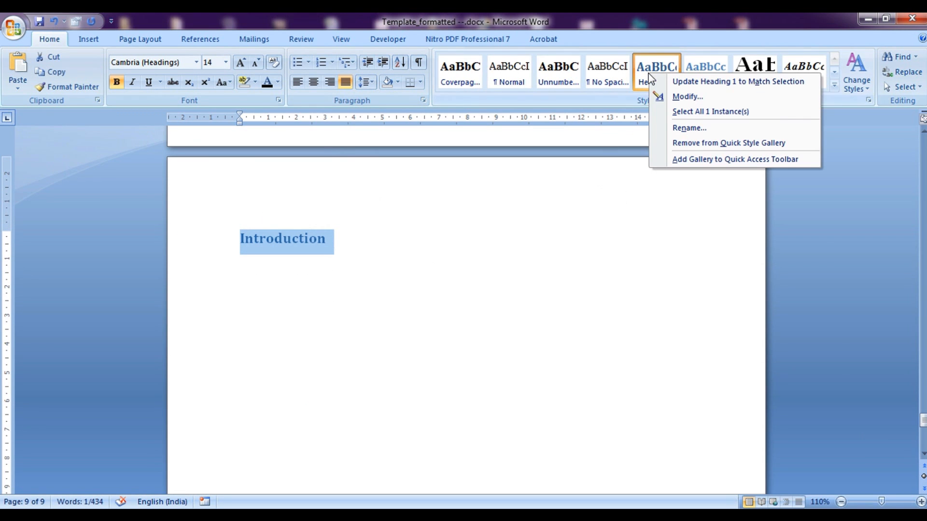
click(686, 96)
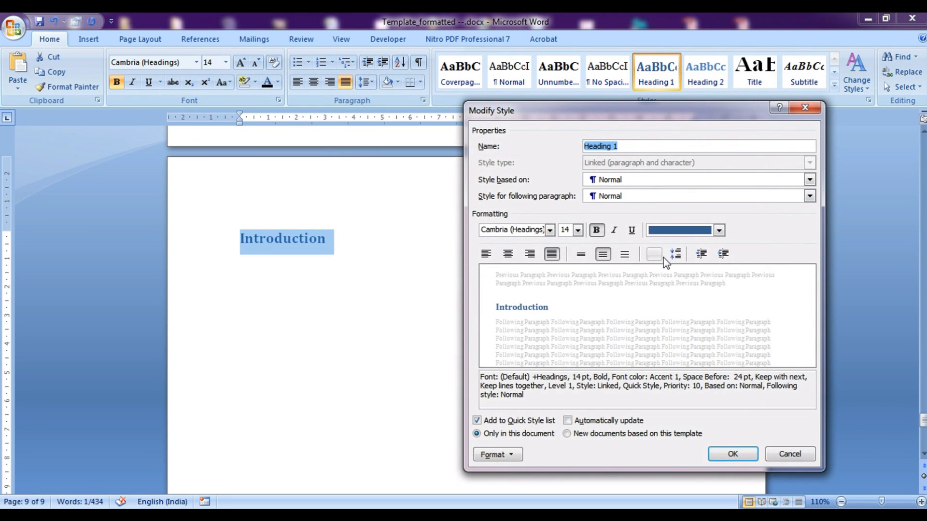
click(680, 231)
click(680, 244)
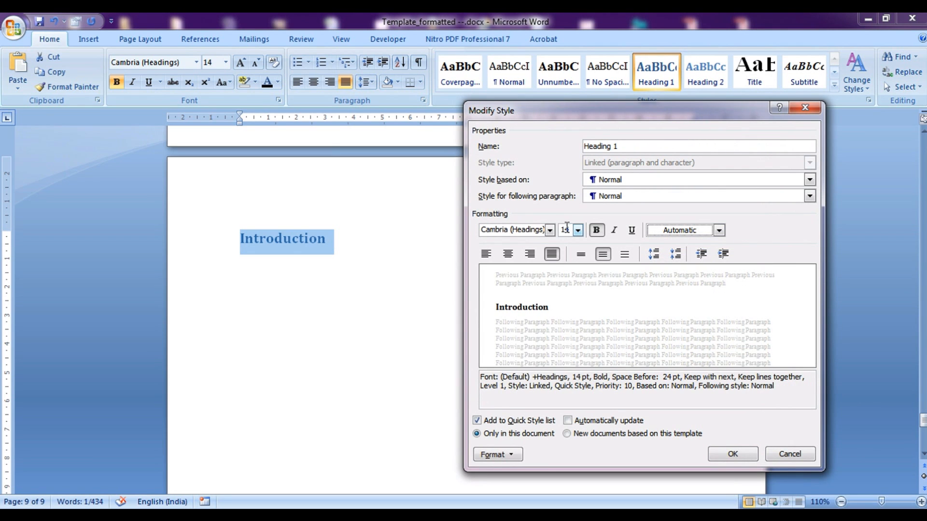
click(550, 230)
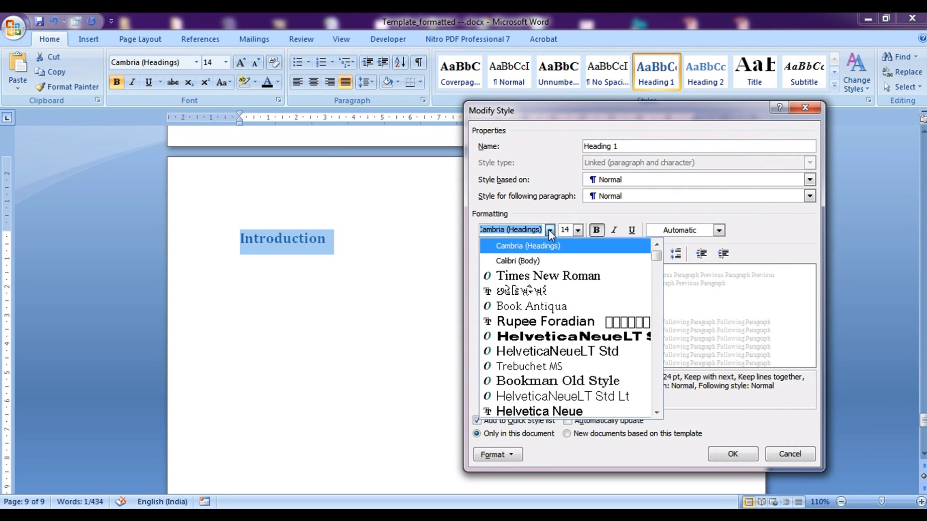
click(537, 277)
click(486, 255)
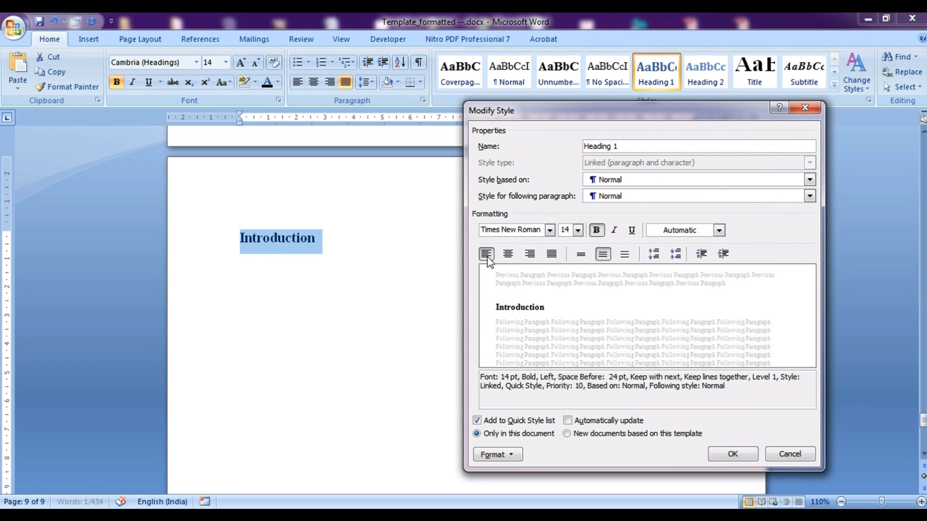
Keep 1.5 line spacing and add a page break before every Heading 1
click(513, 456)
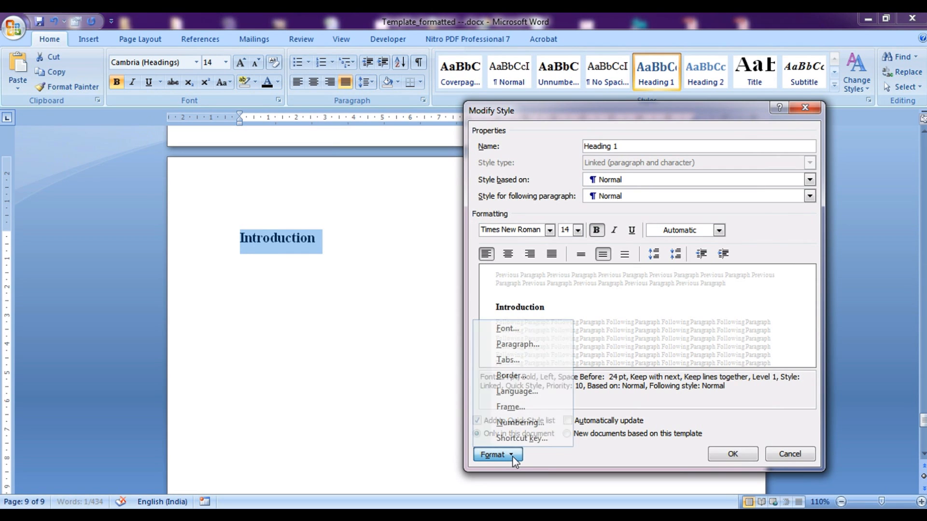
click(518, 345)
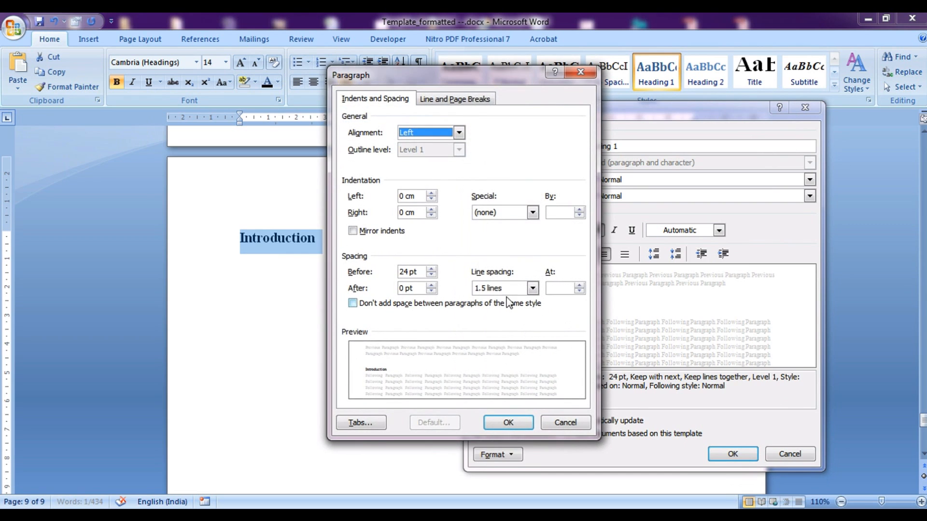
click(513, 291)
click(509, 310)
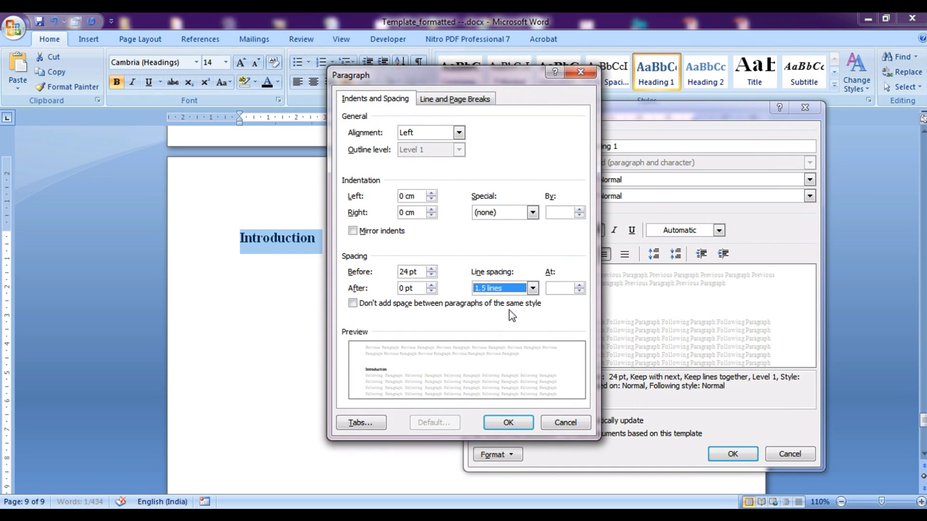
click(464, 104)
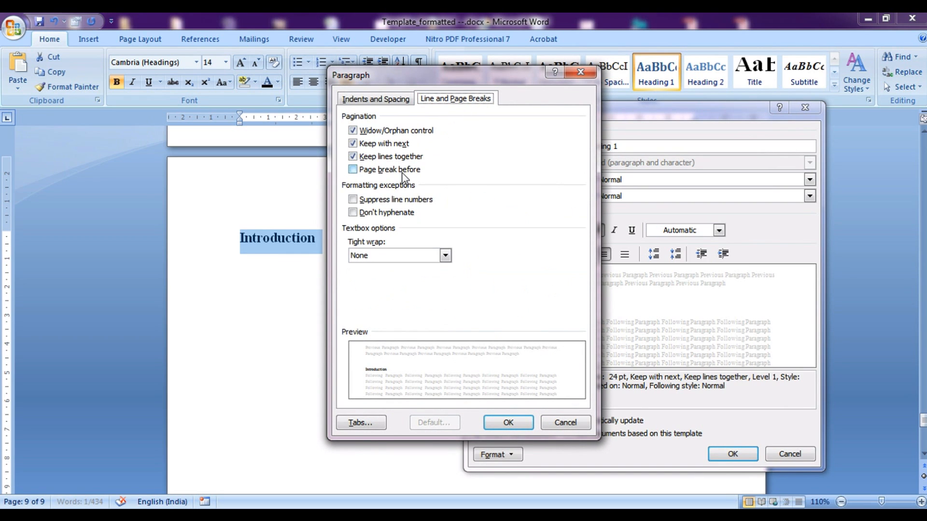
click(352, 172)
click(507, 424)
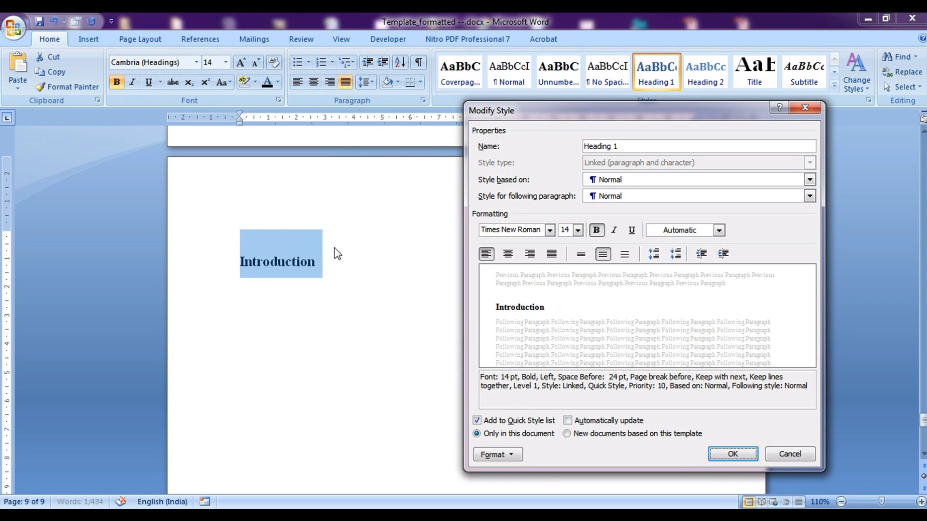
Set Heading 1's space before to 0 pt and apply the modified style
click(494, 454)
click(512, 346)
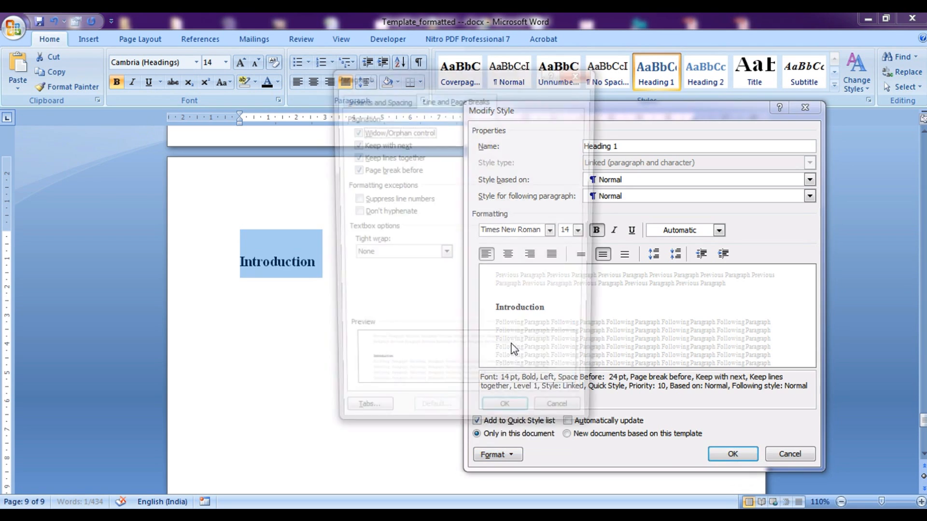
click(375, 98)
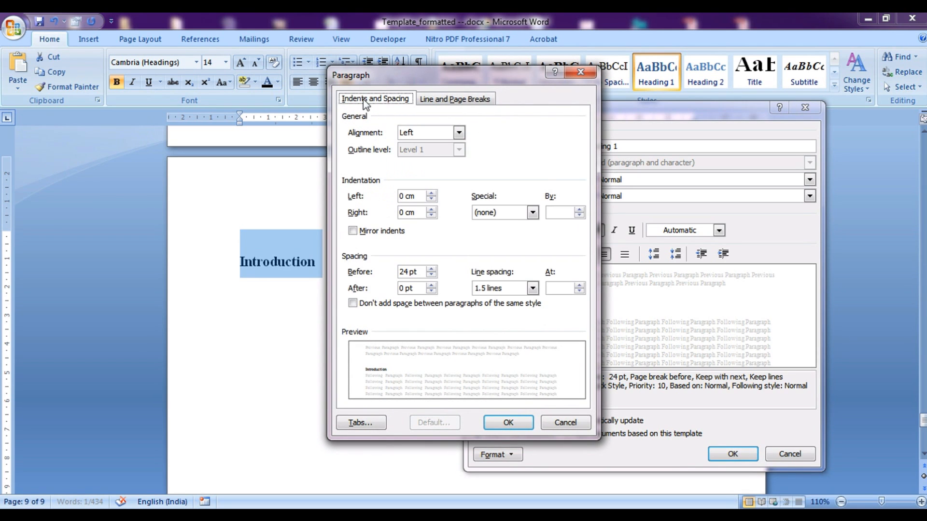
click(406, 272)
text(0)
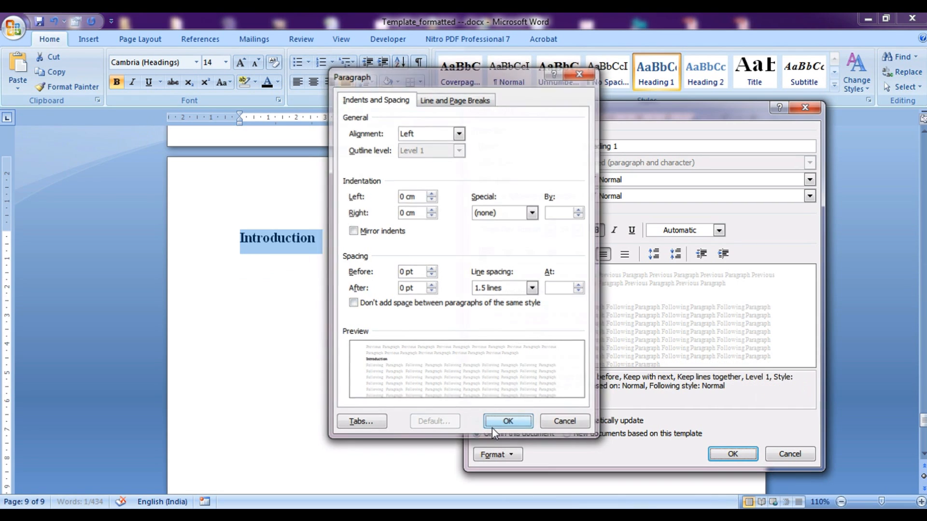
click(491, 423)
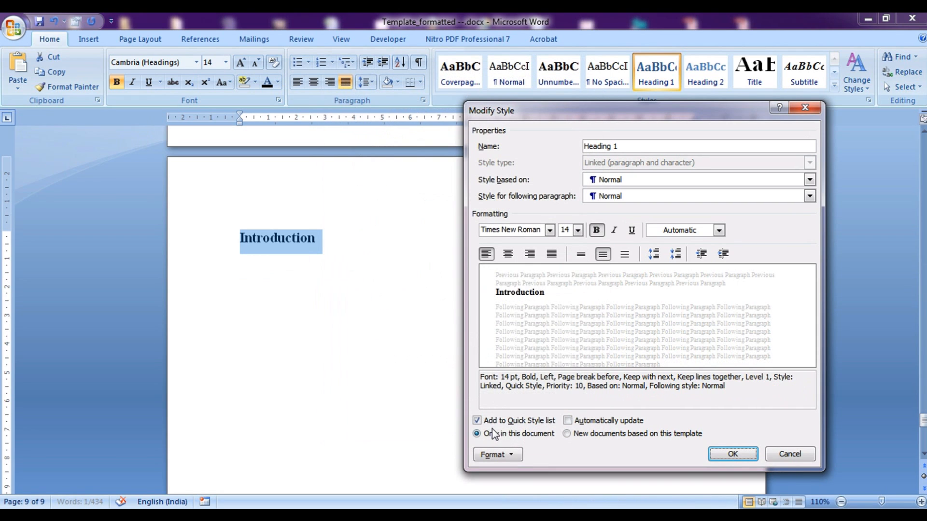
click(732, 455)
click(295, 314)
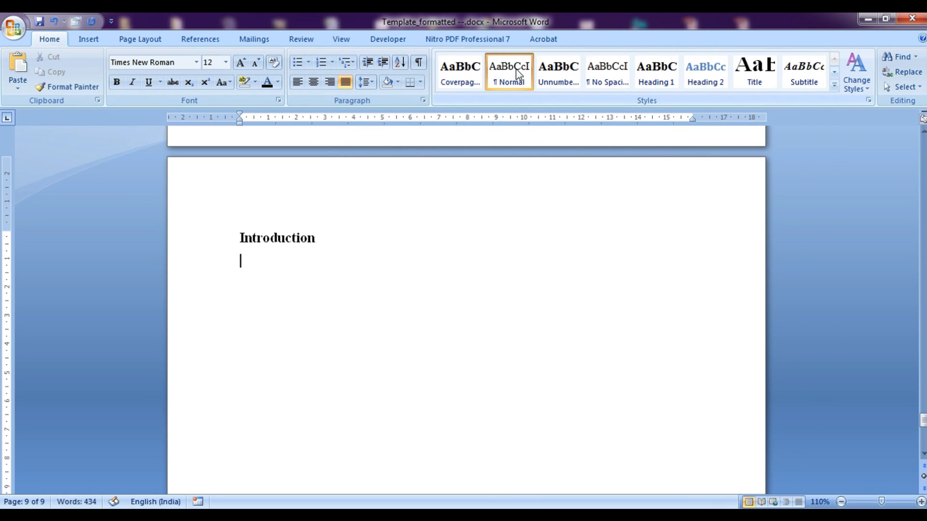
Paste the guidance paragraphs below the Introduction heading
text(Chapters are entered using the ‘Heading 1’ paragraph style. The Heading 1 style automatically moves to the start of a new page, and supplies the next chapter number. The new paragraph when you press enter after a heading automatically uses the ‘Normal’ paragraph style (like this one, with no indent on the first line).  For editorial consistency, it is important to use Word styles properly. Word 2003 onwards has so-called quick styles. If the styles referred to below are not visible on the Home ribbon in the Styles category, choose Apply Styles from the down arrow at the bottom right of the Styles category. Styles can then be applied from the drop-down box. To make a style visible as a quick style, choose Apply Styles, then click Styles (the AA icon), then click on the drop-down list for a style, and then Add to Quick Style Gallery.  However most text uses the ‘Normal’ paragraph style (like this one, with 12 point Times New Roman, 1.5 line spacing). Enter most text using the ‘Normal’ paragraph style. The new paragraph when you press enter a paragraph automatically uses the ‘Normal’ paragraph style.  In general, use the default spacing that headings and paragraphs give you. Avoid using new-lines or spaces to format text. If you need to use quotes, preferably use single curly quotes ‘...’. If you wish to emphasise something, usually use italic font.  Remember to Save frequently while you are working!)
scroll(443, 280, up, 3)
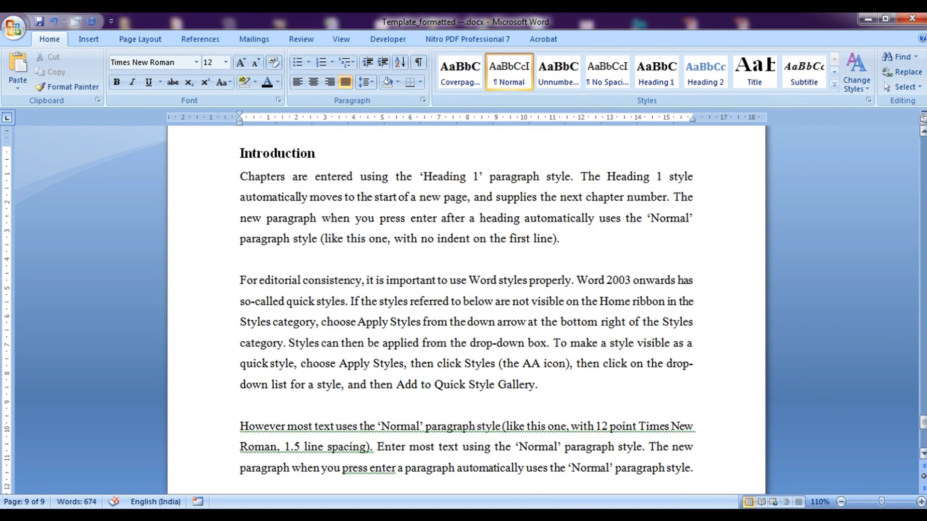
drag(923, 423, 922, 439)
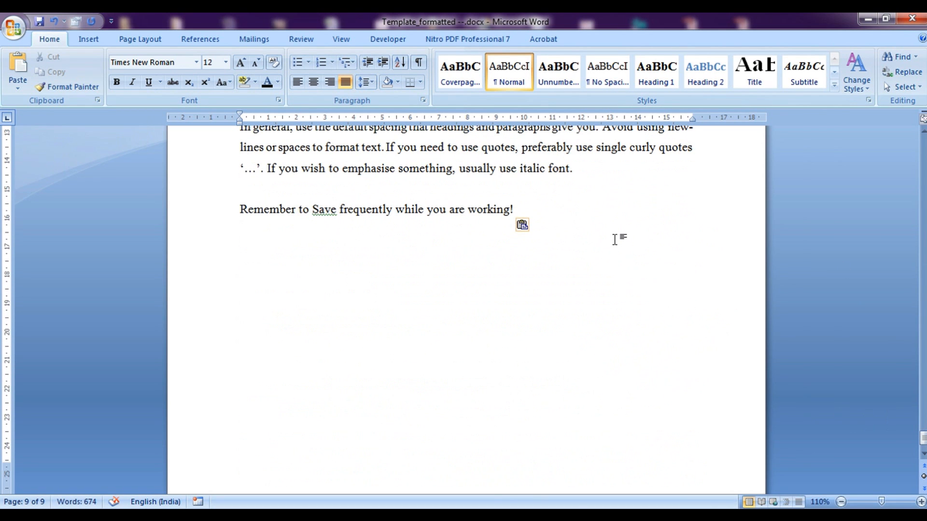
Add an empty paragraph after the last line and format it as Heading 2
key(Return)
scroll(589, 282, up, 10)
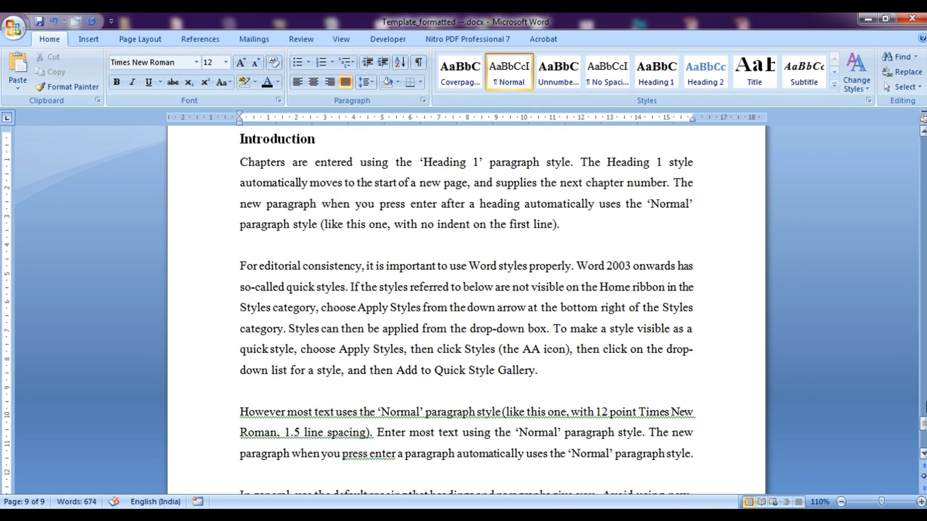
drag(922, 424, 922, 433)
click(355, 376)
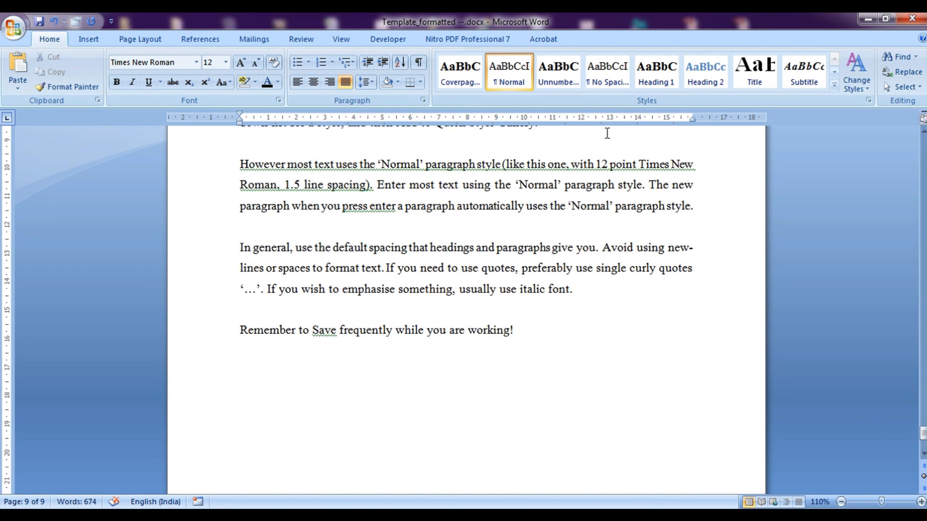
click(705, 83)
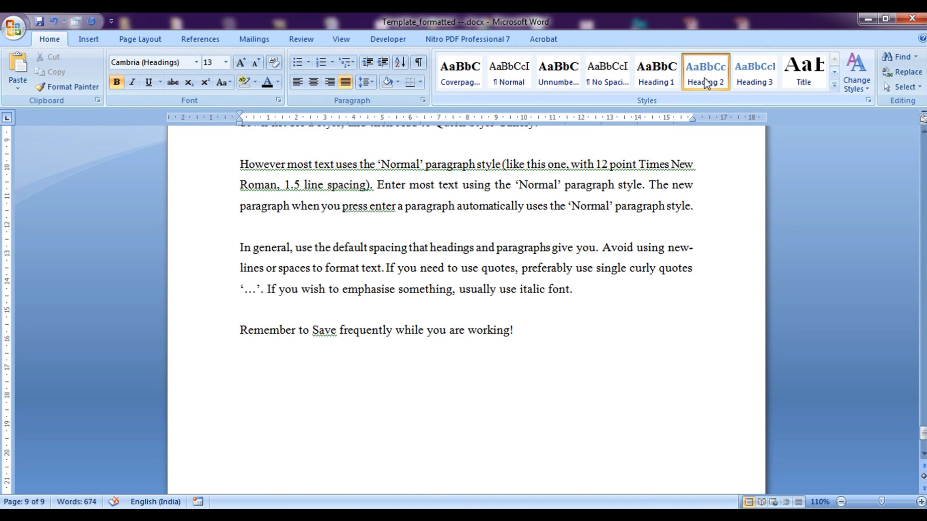
Type the subheading 'Background and Context' on the Heading 2 line
text(Background)
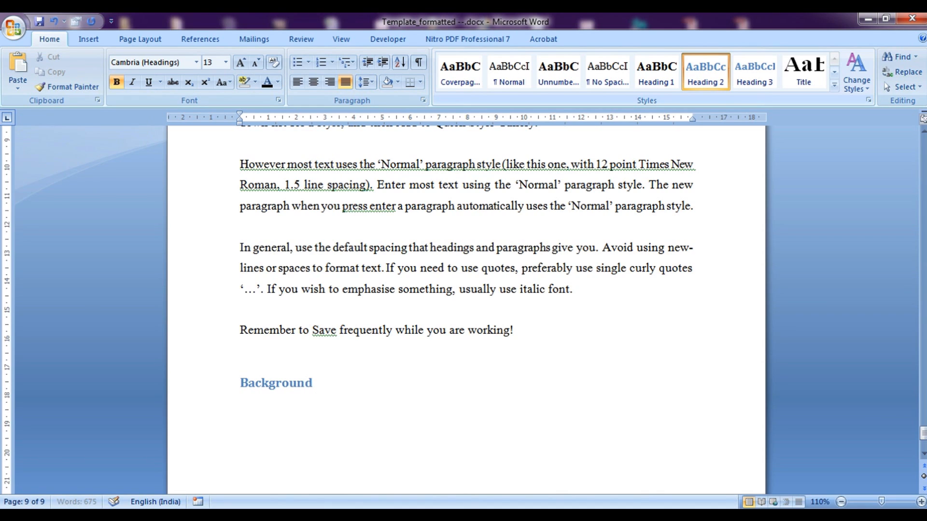
text( and Context)
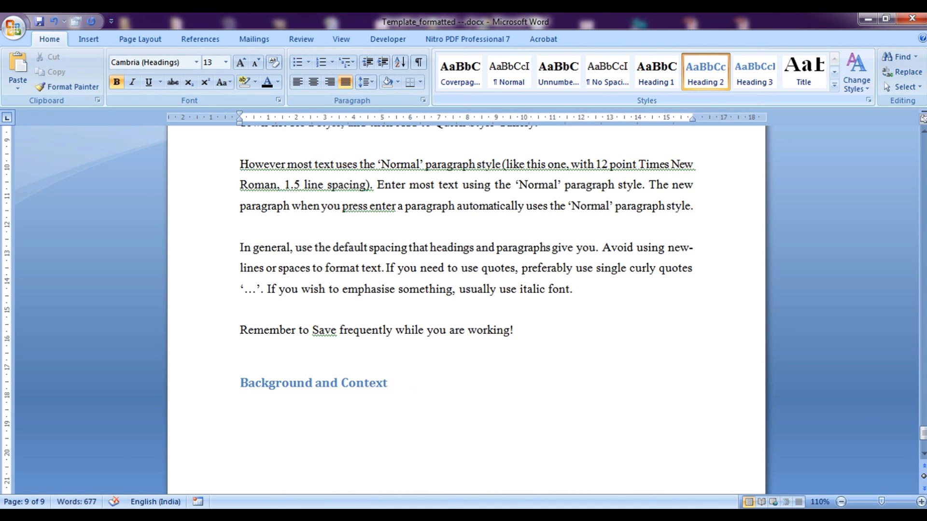
Redefine Heading 2 as black, left-aligned Times New Roman, then start a body paragraph below
right_click(720, 72)
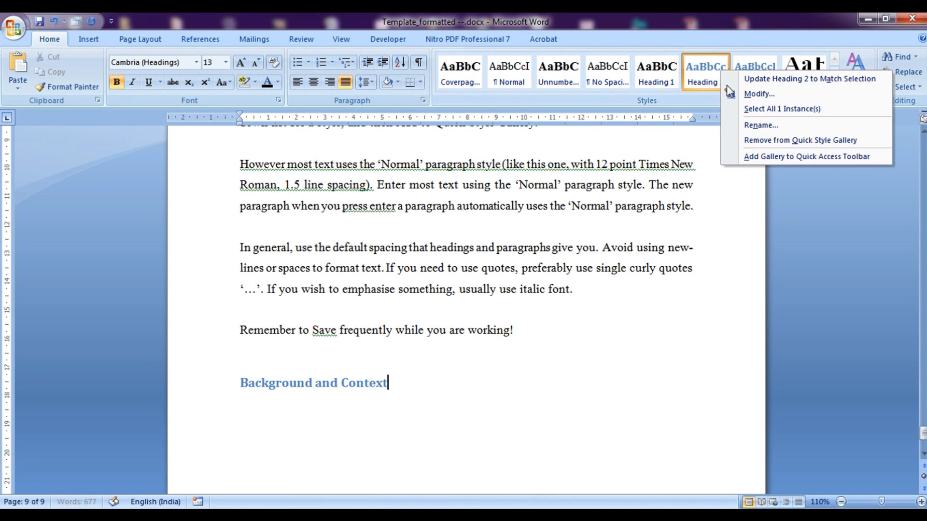
click(734, 96)
click(675, 232)
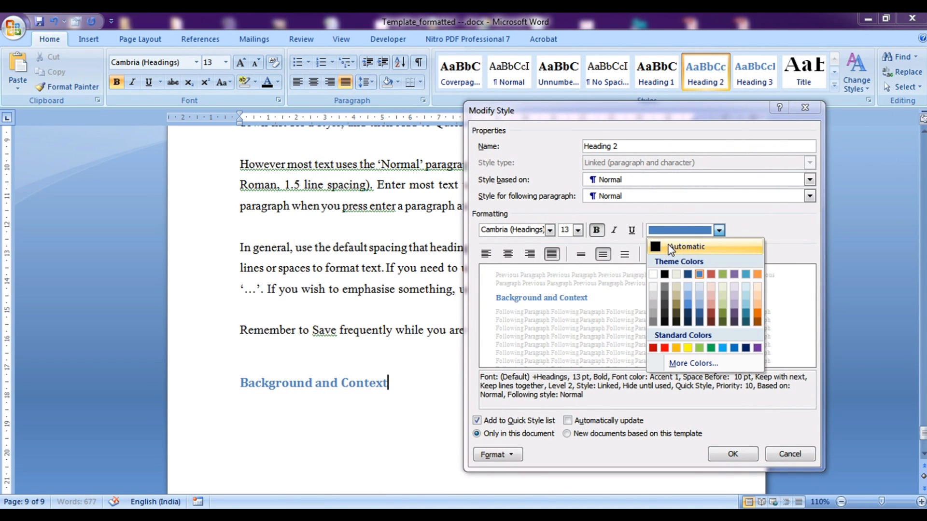
click(672, 249)
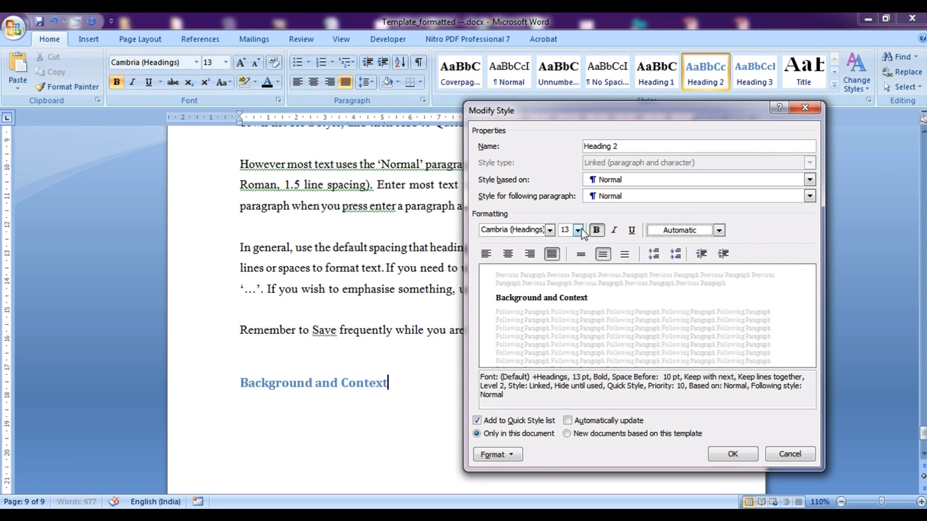
click(550, 230)
click(545, 279)
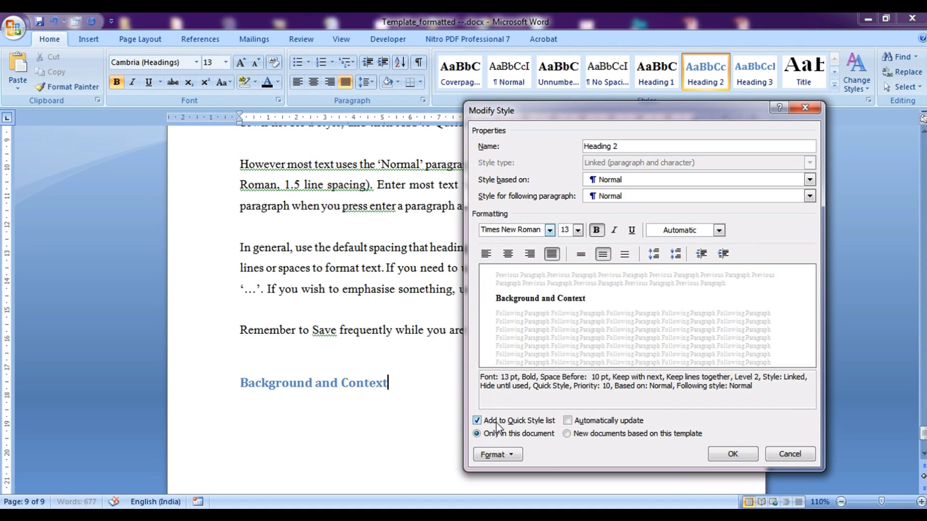
click(487, 256)
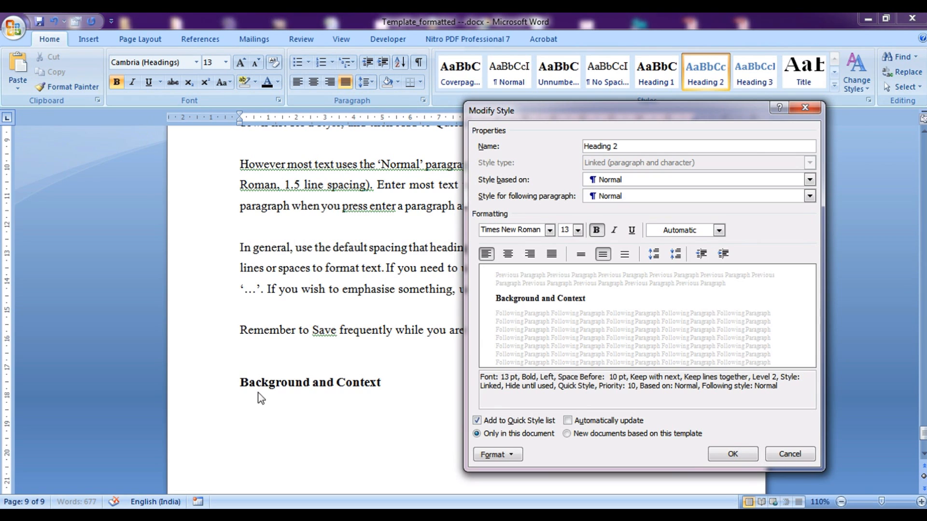
click(712, 455)
key(Return)
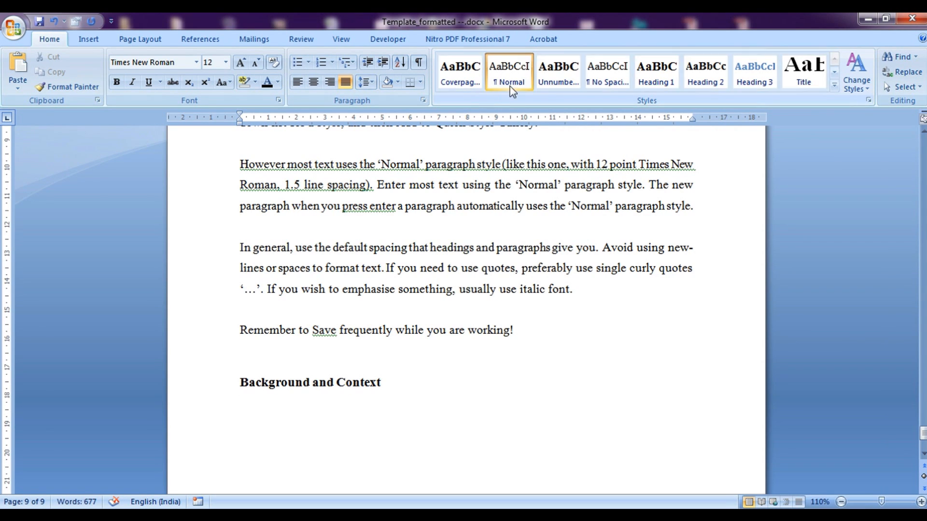
Write 'I can write over here....' and add a 'Scope and Objectives' Heading 2 line
text(I can write over her)
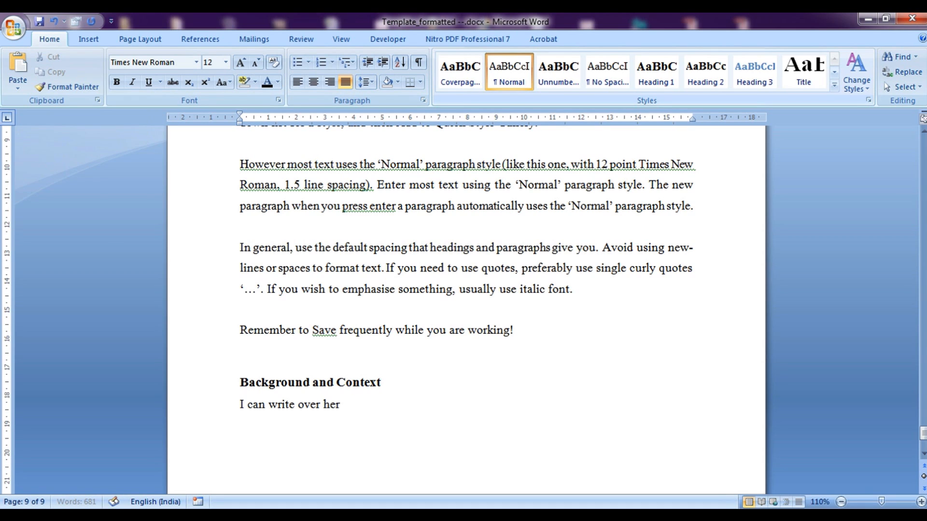
text(e.......)
key(Return)
key(Return)
text(Sco)
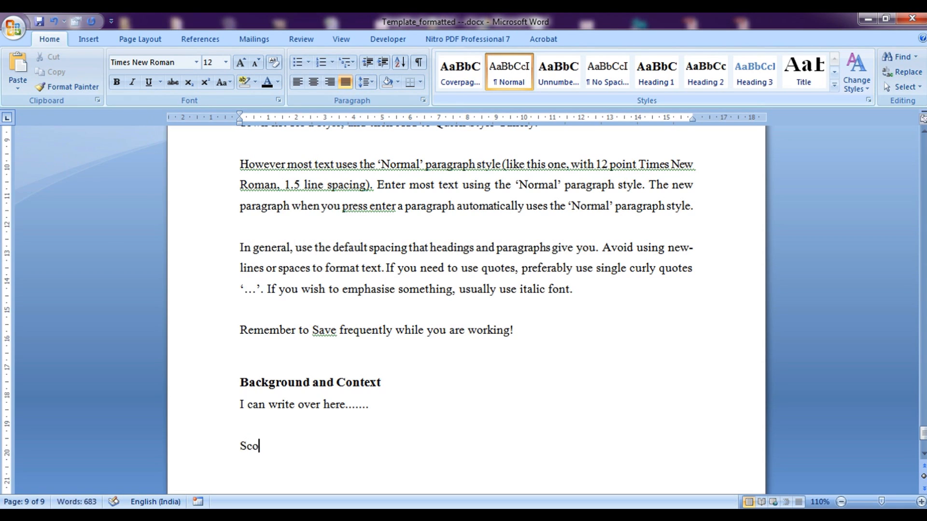
text(pe and Objectives)
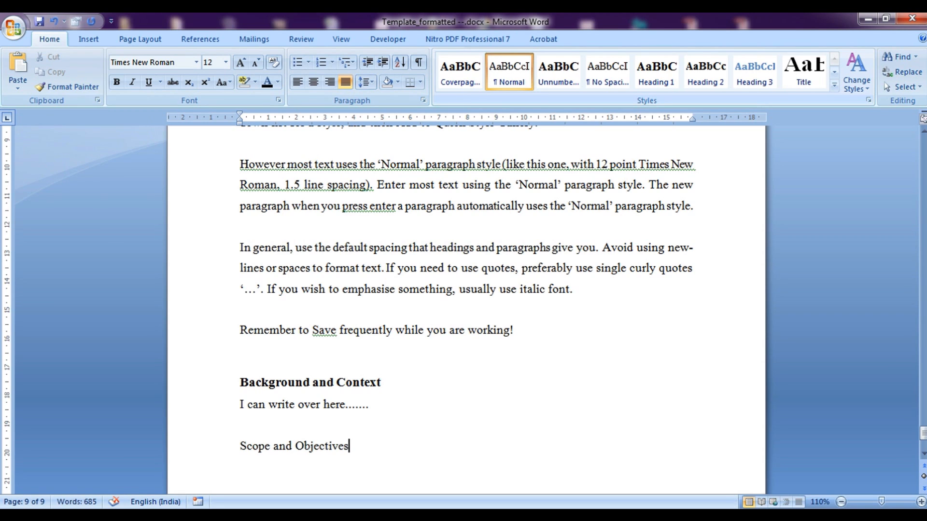
key(shift+Home)
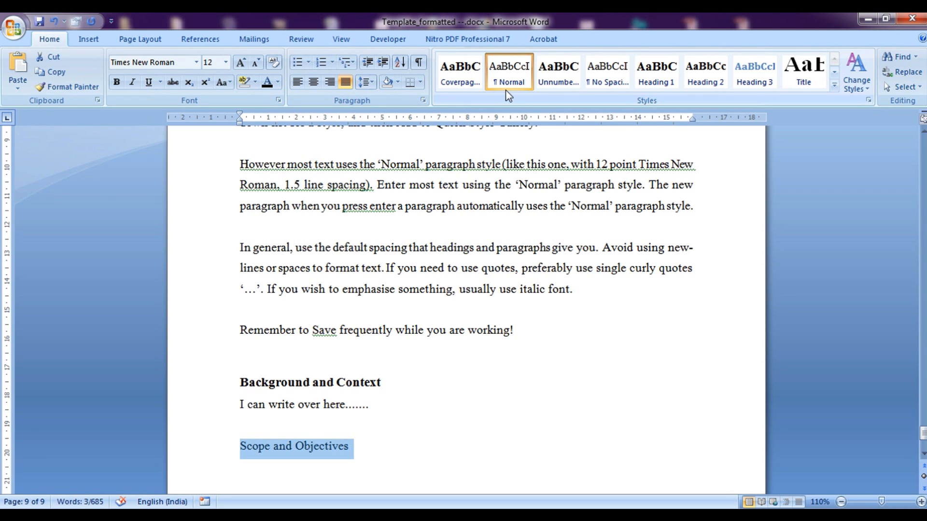
click(706, 72)
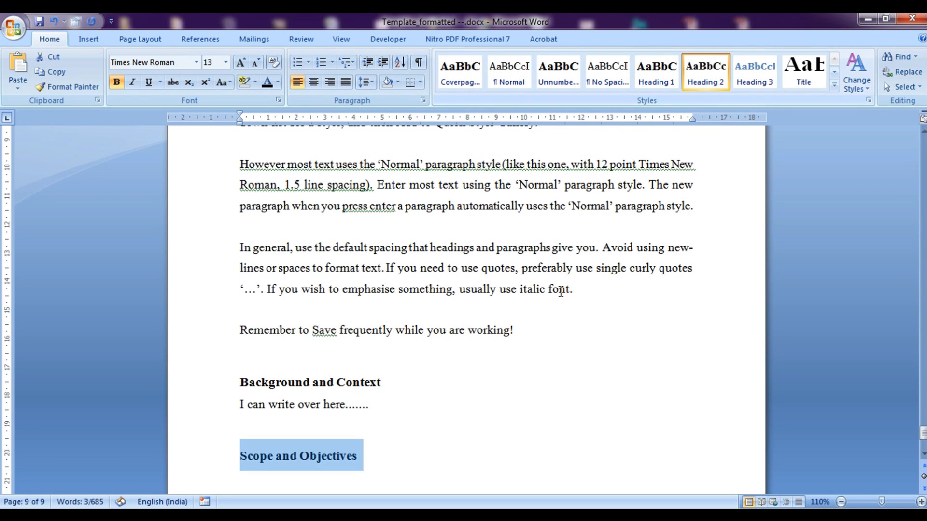
Put the placeholder body text 'Text....' beneath the Scope and Objectives heading
click(485, 414)
scroll(485, 414, down, 1)
click(436, 419)
key(Return)
text(Text....)
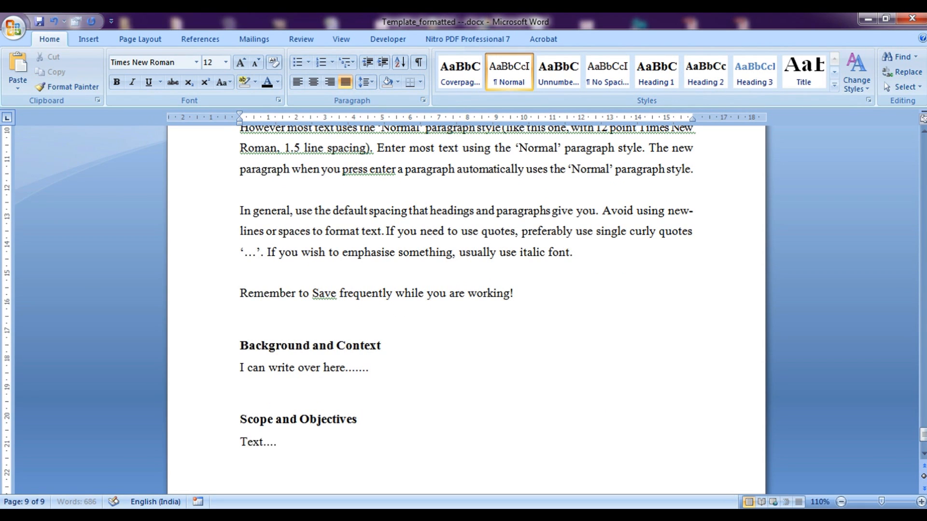
key(Return)
key(Return)
key(Return)
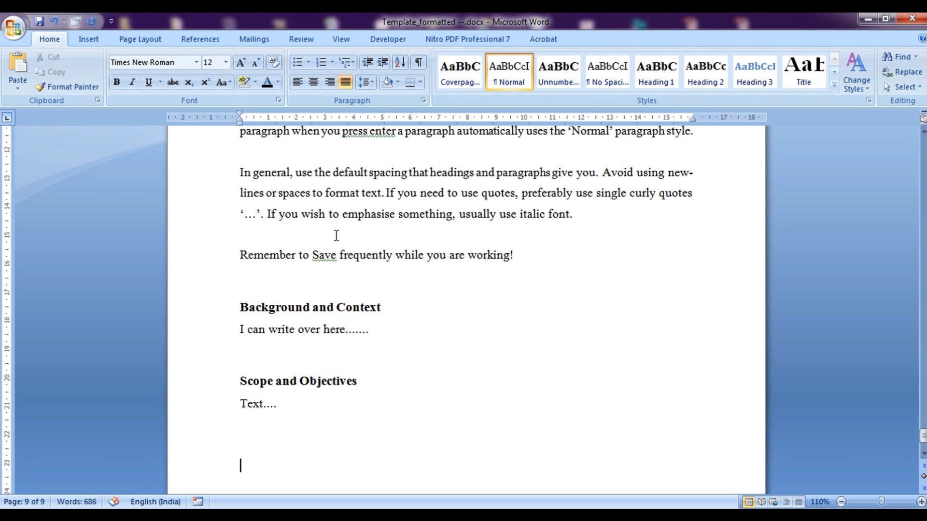
scroll(354, 324, up, 1)
Apply the heading-linked 1 / 1.1 / 1.1.1 multilevel list, numbering Introduction 1, subsections 1.1 and 1.2
scroll(354, 325, up, 8)
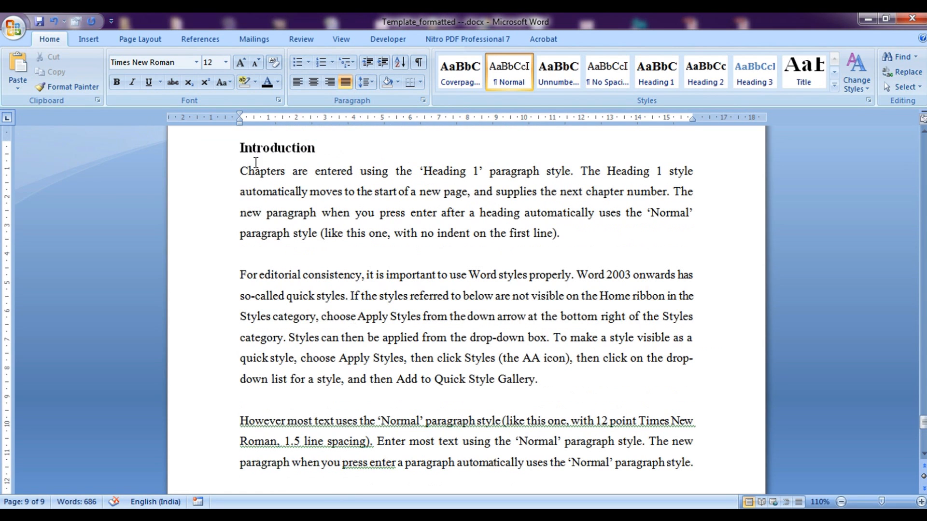
scroll(333, 294, down, 2)
scroll(333, 294, down, 6)
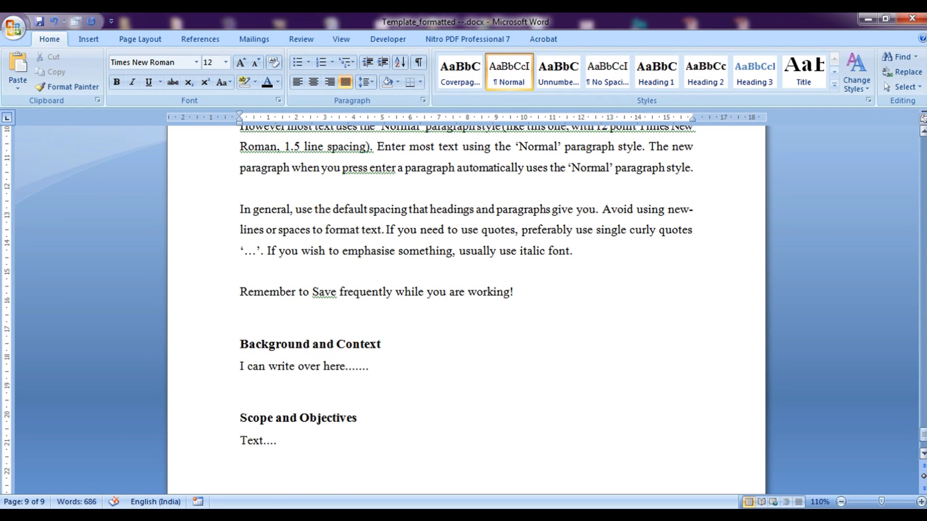
drag(923, 434, 923, 421)
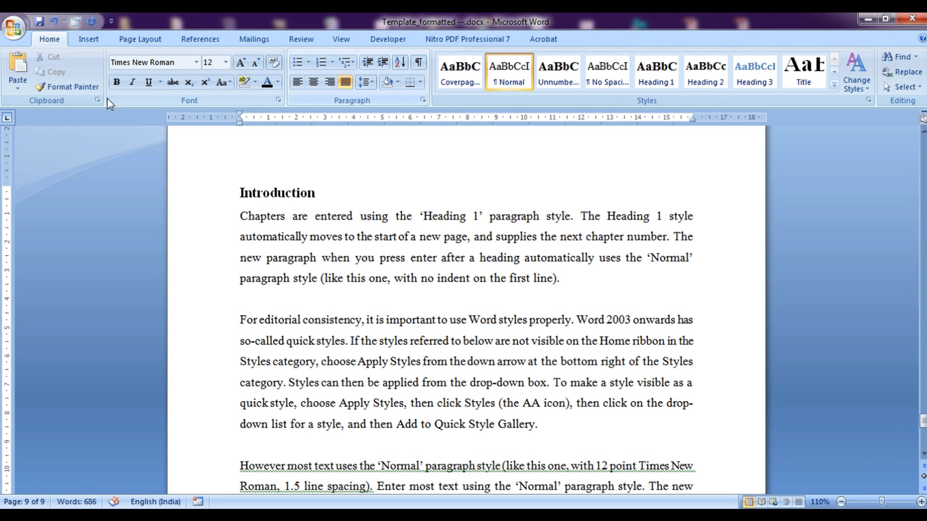
click(346, 65)
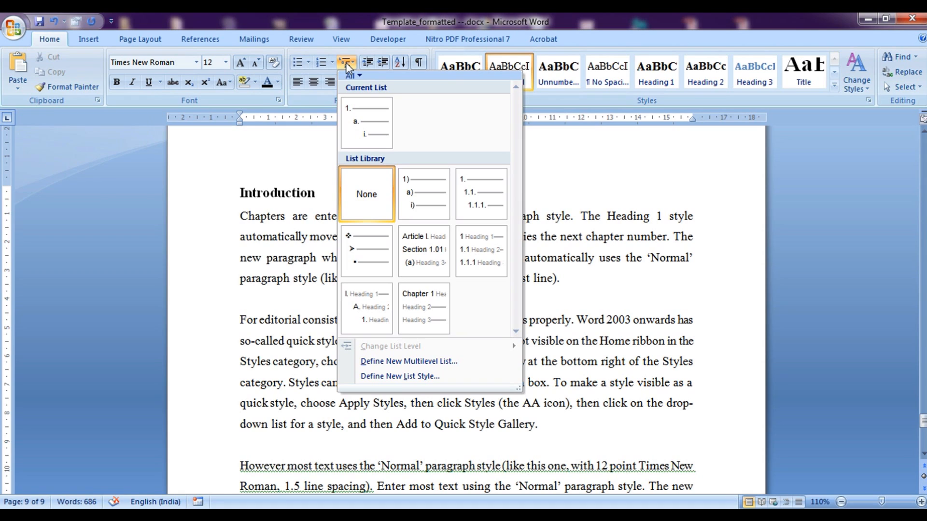
mouse_move(476, 251)
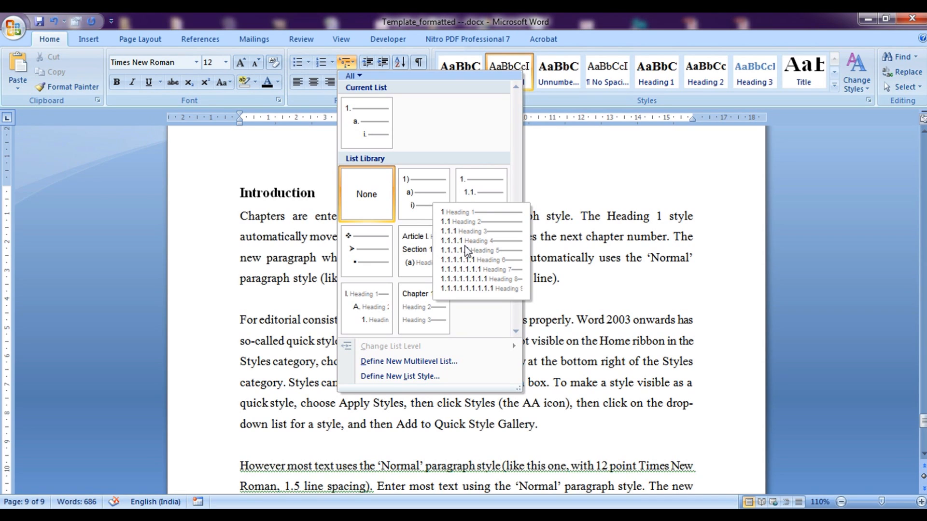
click(466, 249)
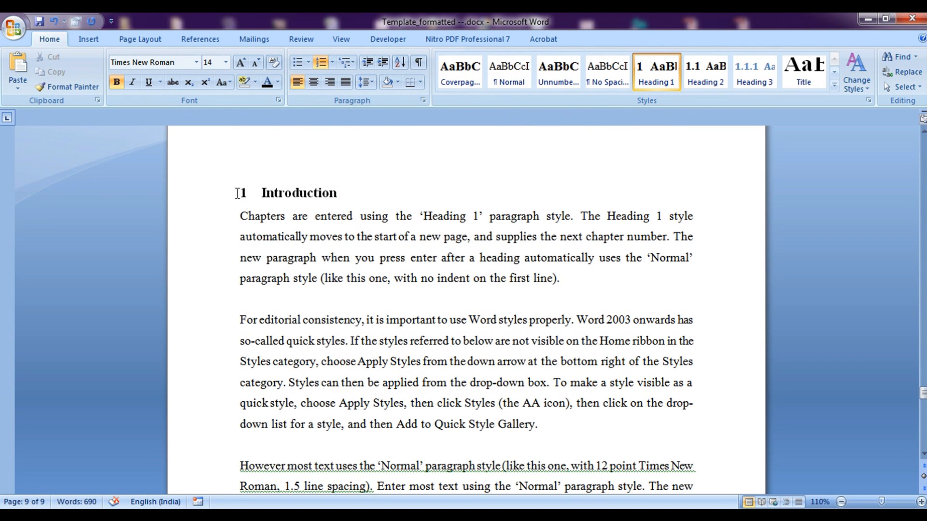
drag(923, 392, 923, 410)
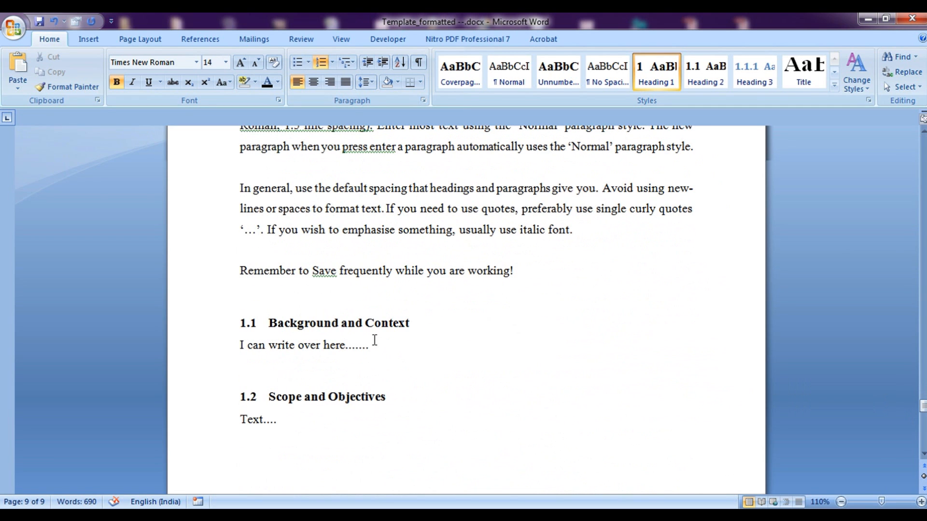
Insert an empty Heading 3 line numbered 1.2.1 below '1.2 Scope and Objectives'
click(390, 396)
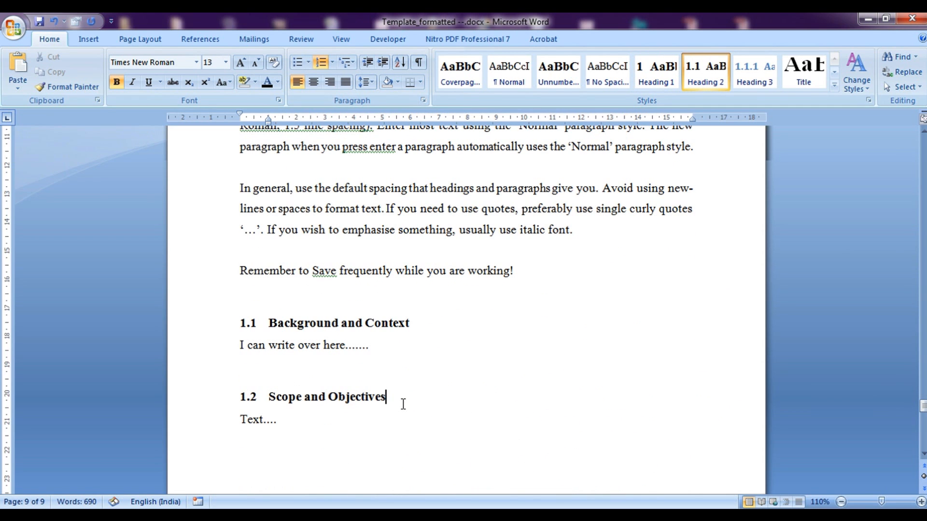
key(Return)
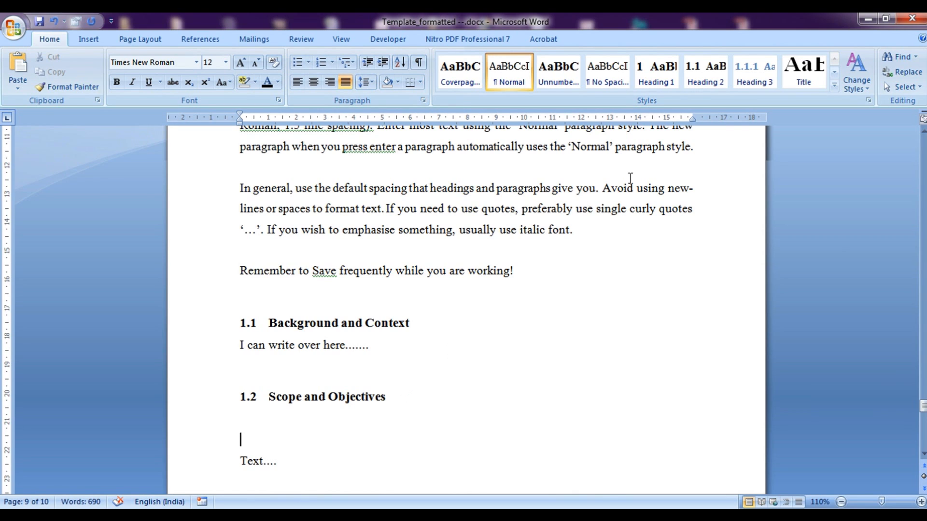
click(739, 91)
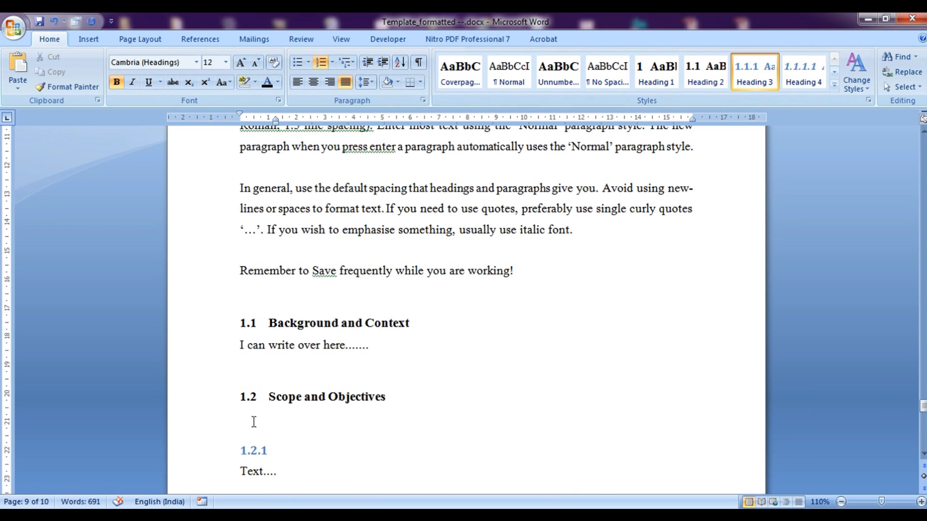
click(249, 398)
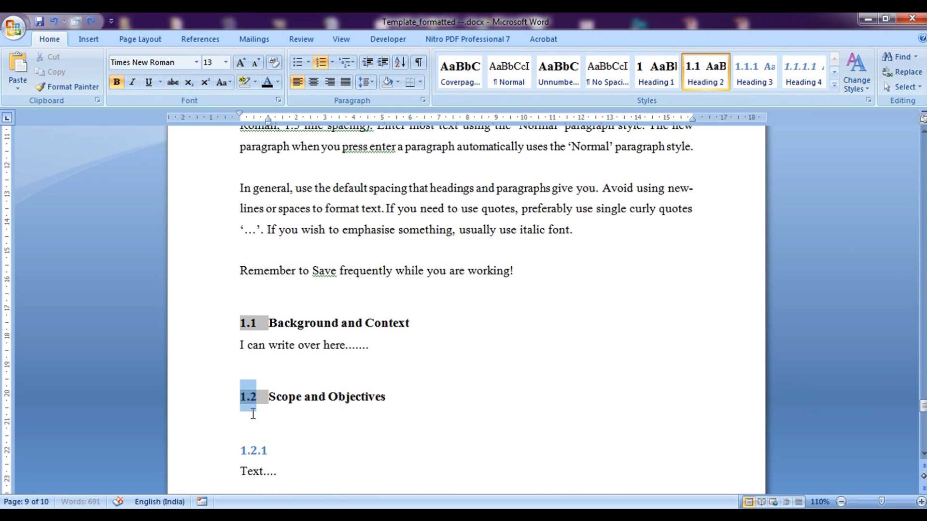
click(273, 451)
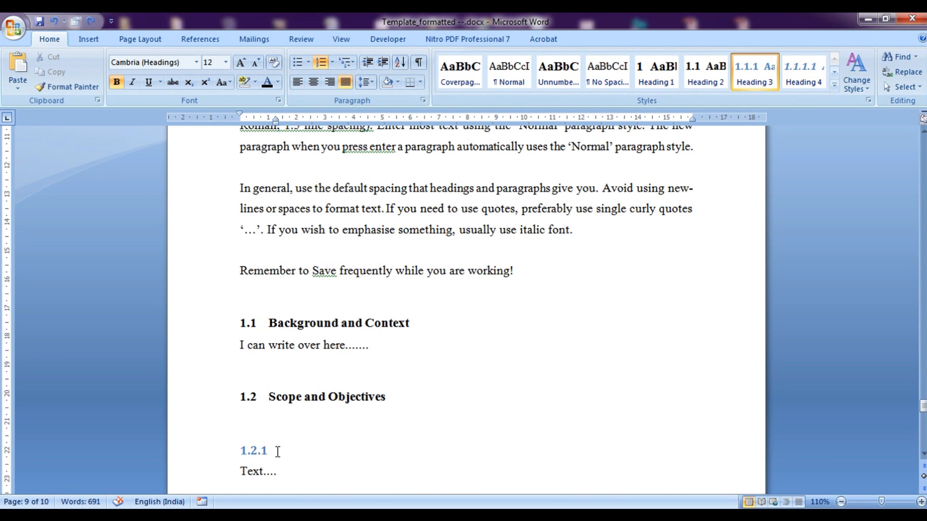
right_click(736, 74)
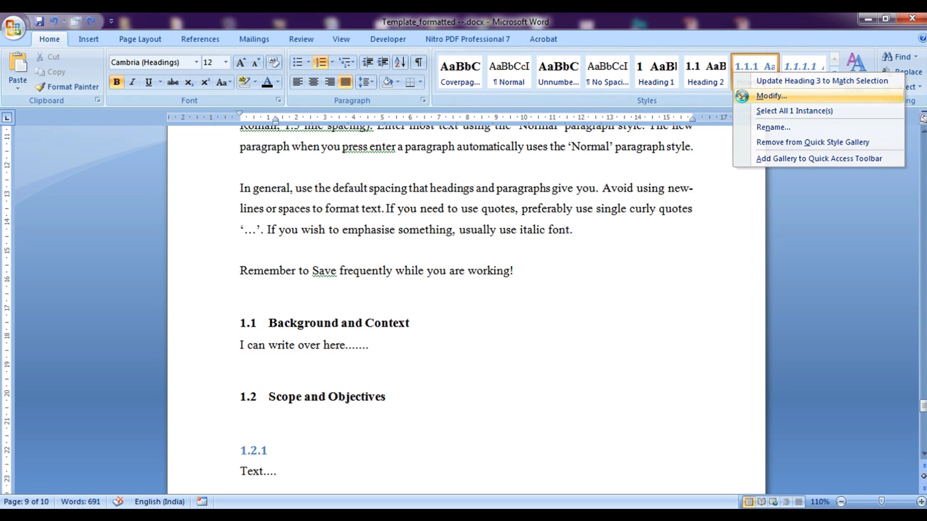
Make Heading 3 black, left-aligned Times New Roman, check its paragraph spacing, and start a new line
click(751, 96)
click(673, 234)
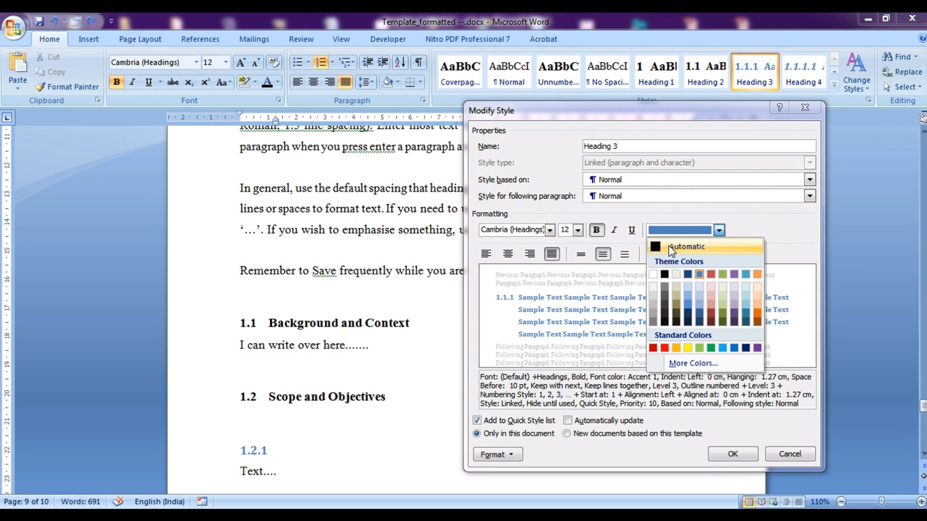
click(758, 246)
click(487, 254)
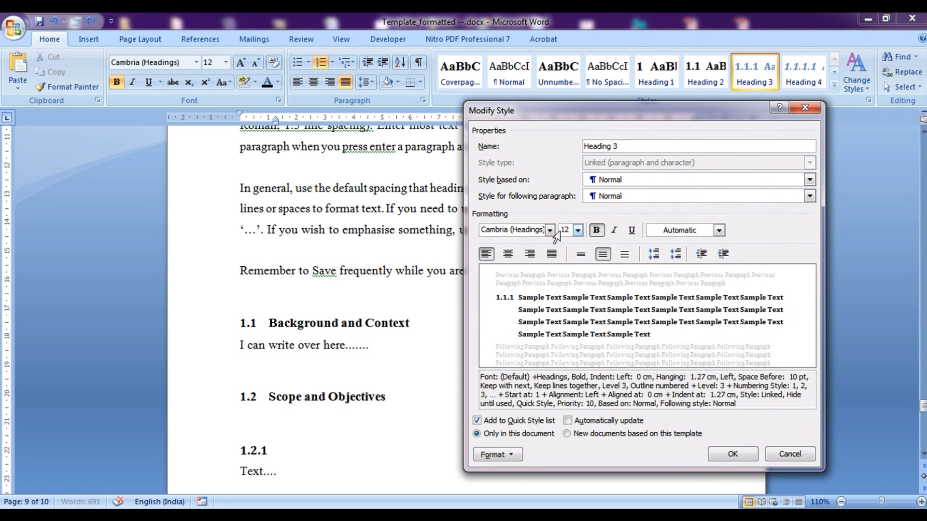
click(550, 231)
click(512, 271)
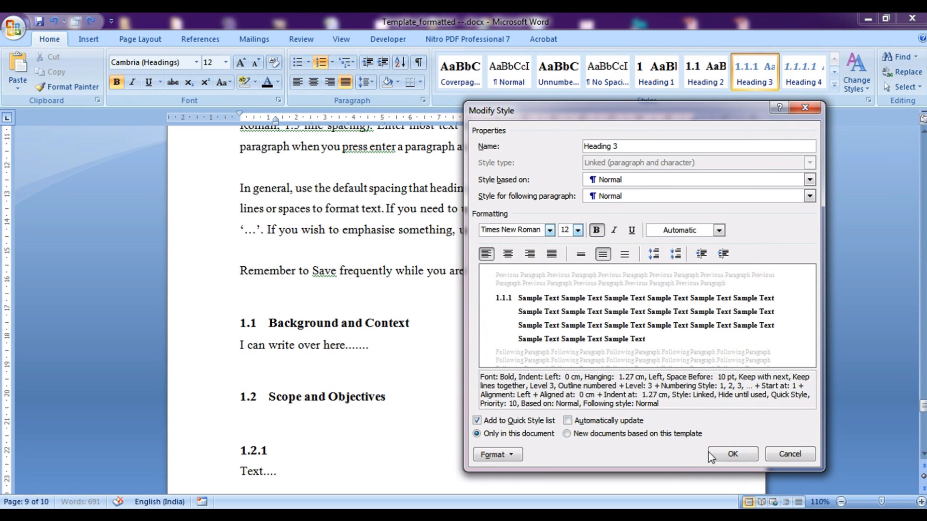
click(493, 454)
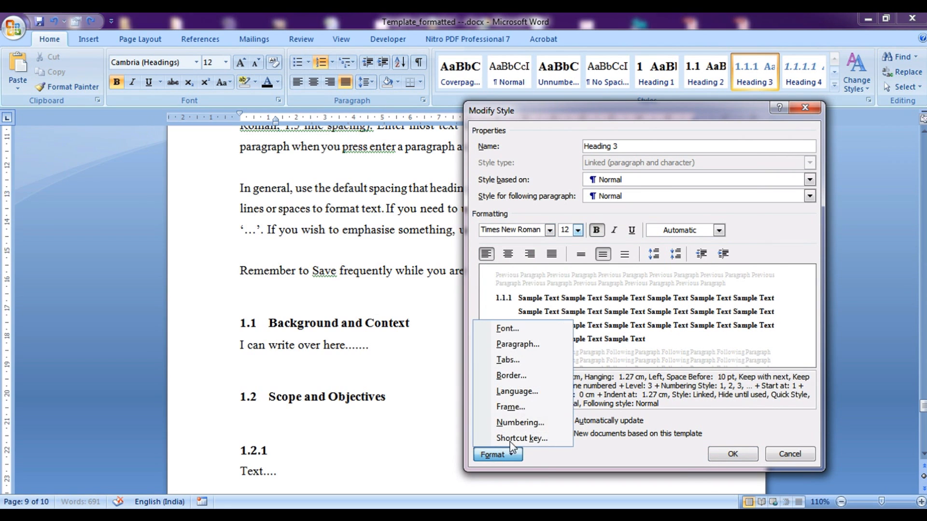
click(525, 350)
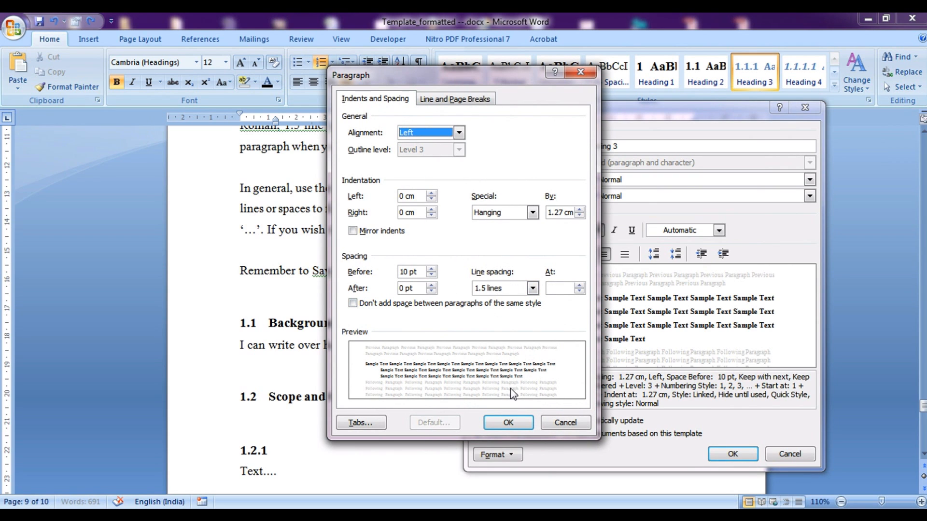
click(508, 423)
click(733, 454)
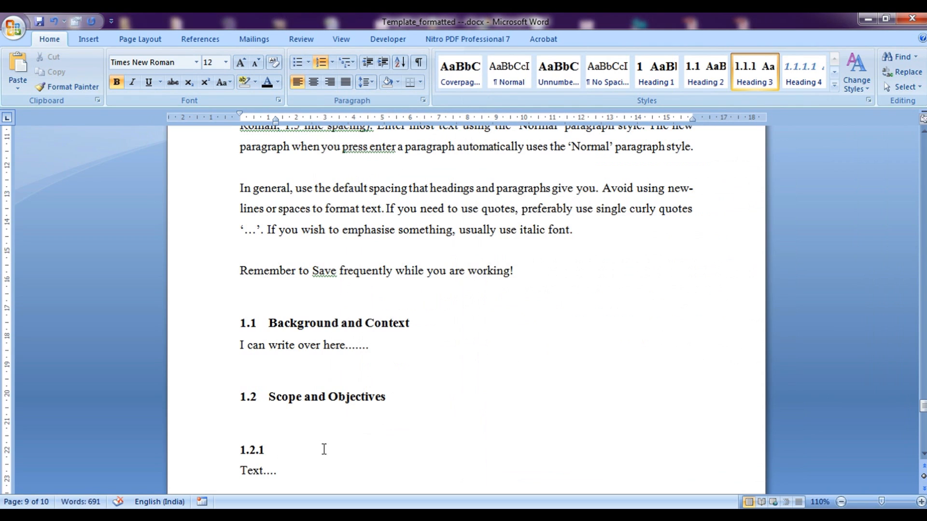
key(Return)
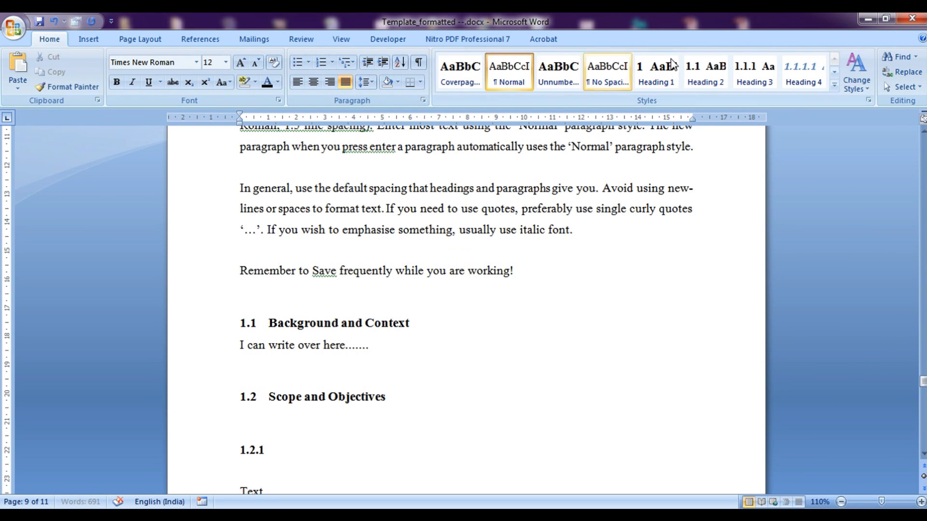
Make the empty line heading 1.2.2, insert a page break, and apply Heading 4 beneath it
click(751, 77)
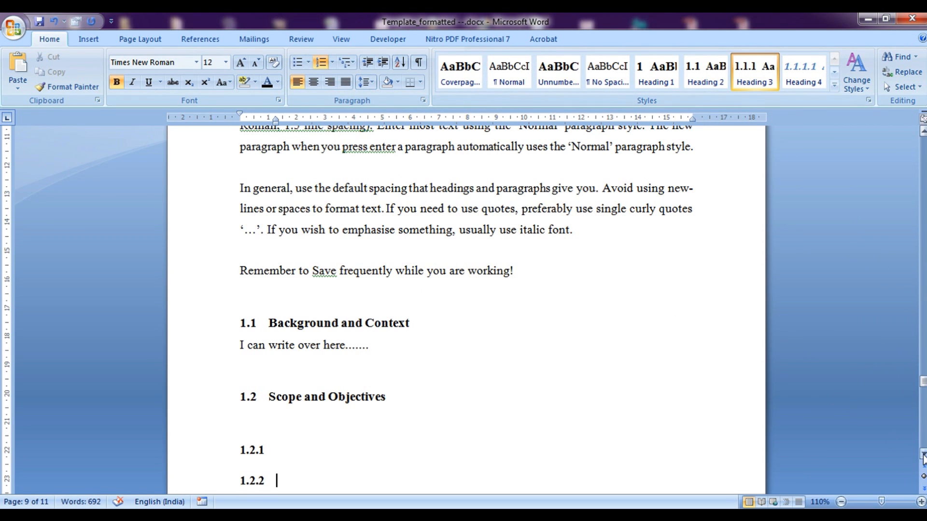
scroll(923, 457, down, 2)
key(Return)
key(ctrl+Return)
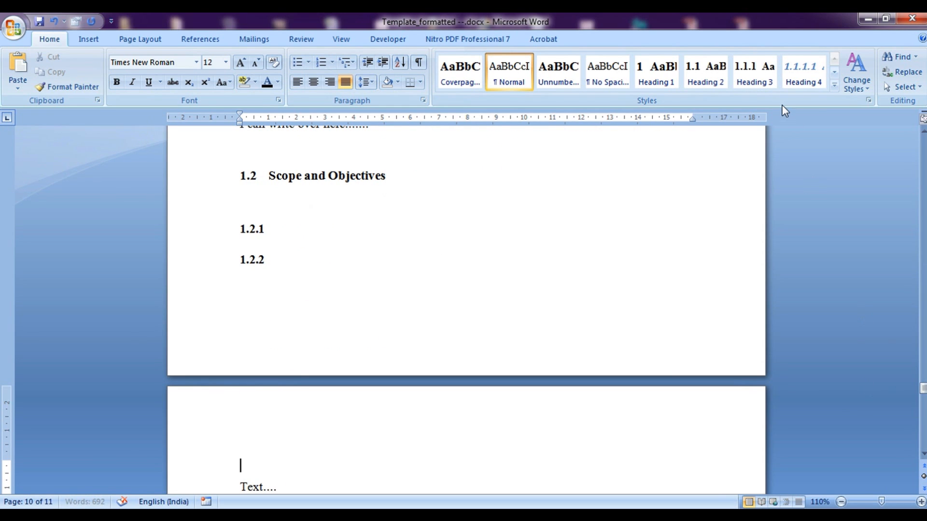
key(Up)
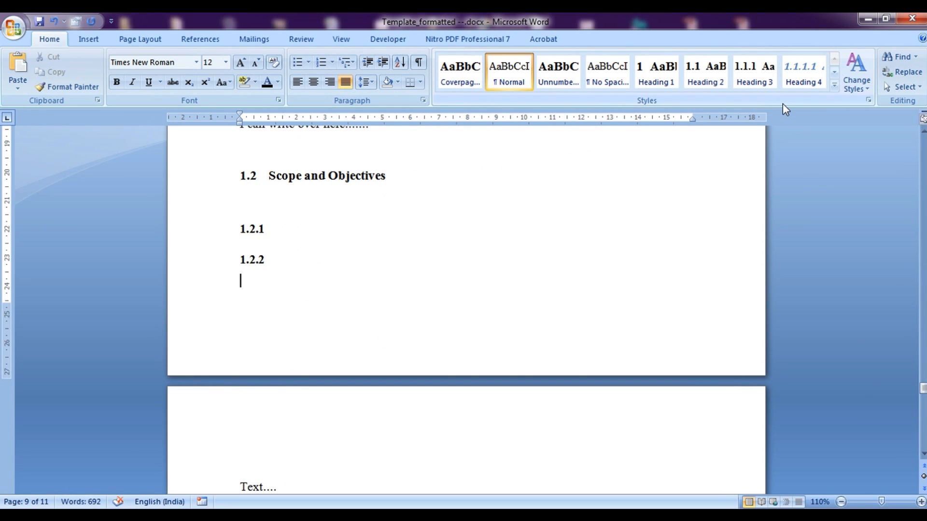
click(794, 80)
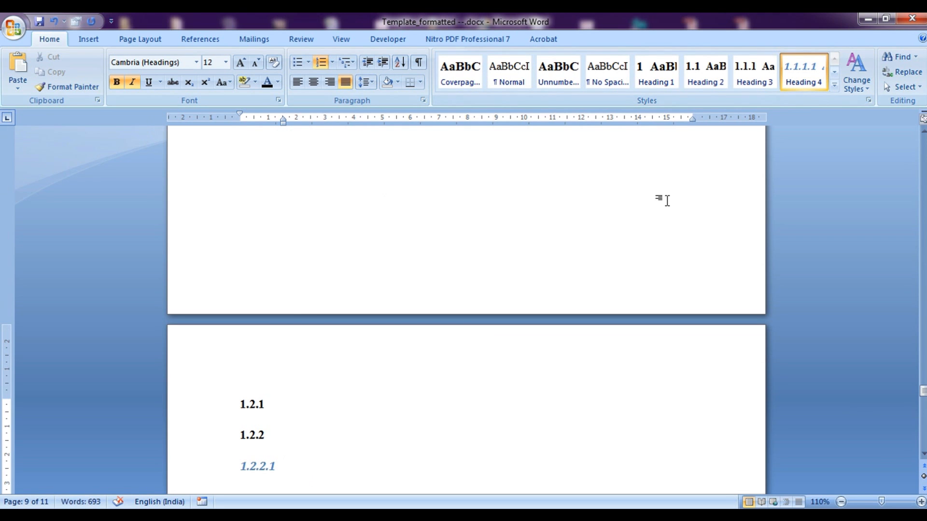
Restyle Heading 4 as non-bold, black, left-aligned Times New Roman
right_click(815, 80)
click(738, 105)
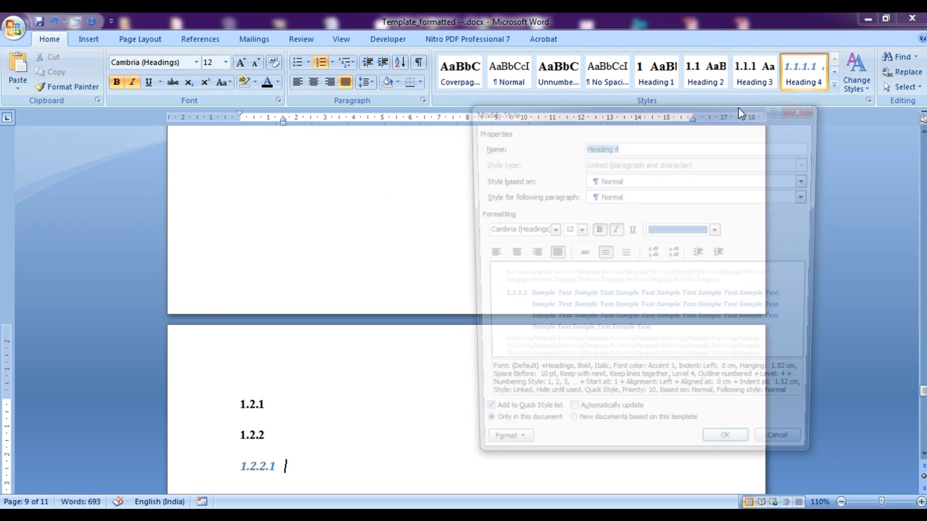
click(596, 229)
click(541, 230)
click(550, 230)
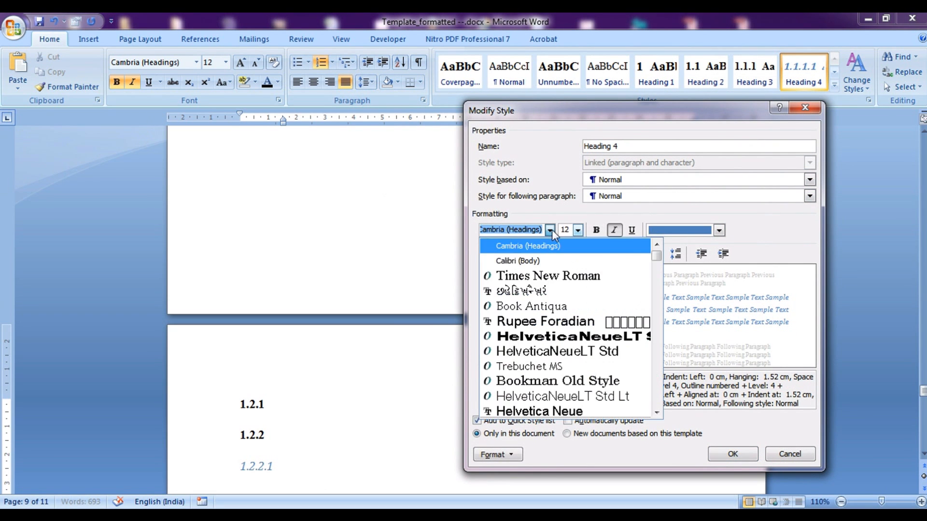
click(541, 273)
click(712, 232)
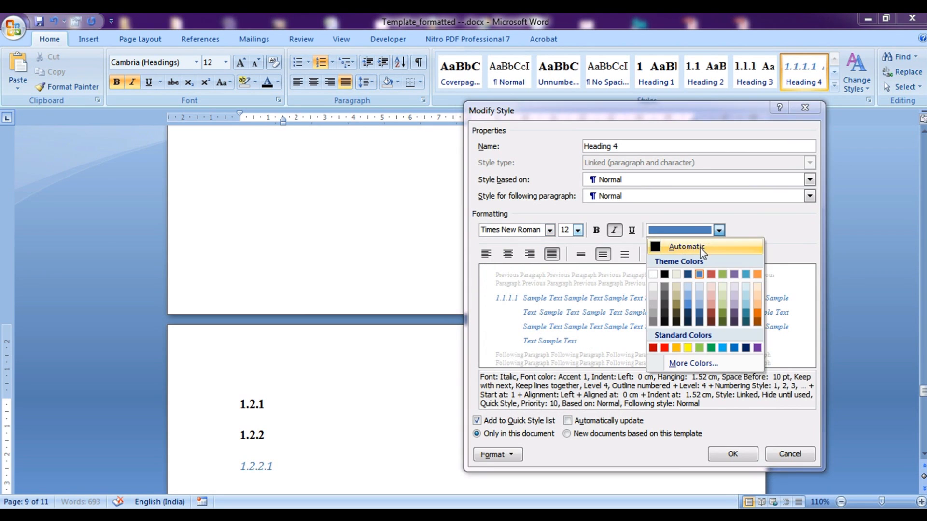
click(686, 247)
click(487, 254)
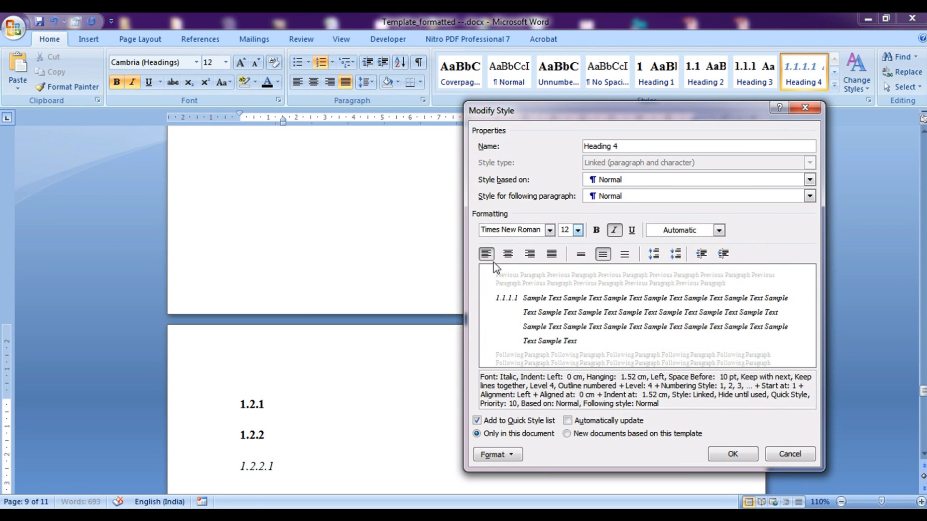
click(746, 461)
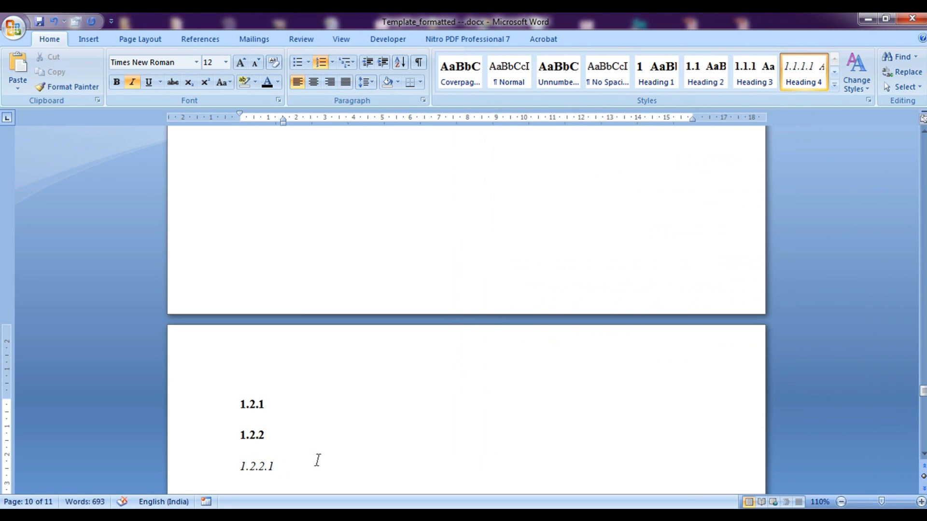
Add a body line and title the 1.2.2.1 heading 'Title for this level....'
key(Return)
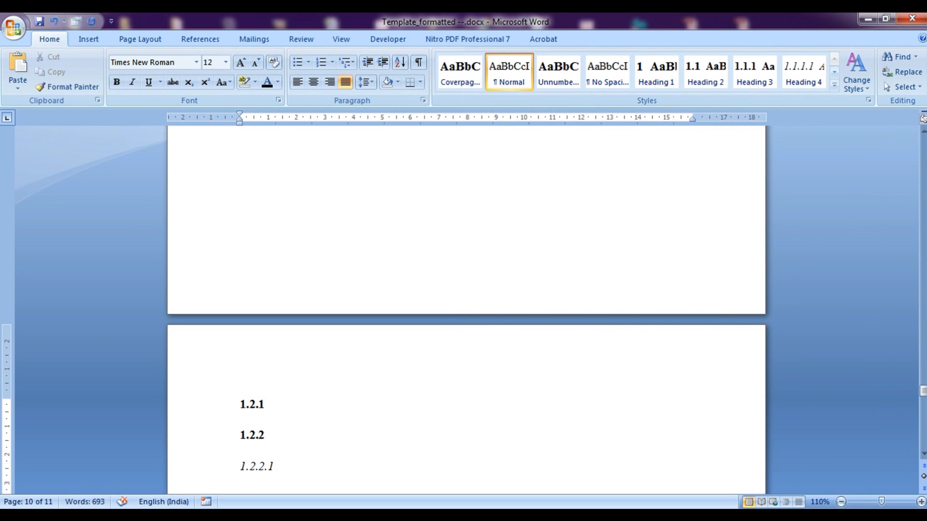
text(sfhuhfudhfgdsfs)
click(325, 468)
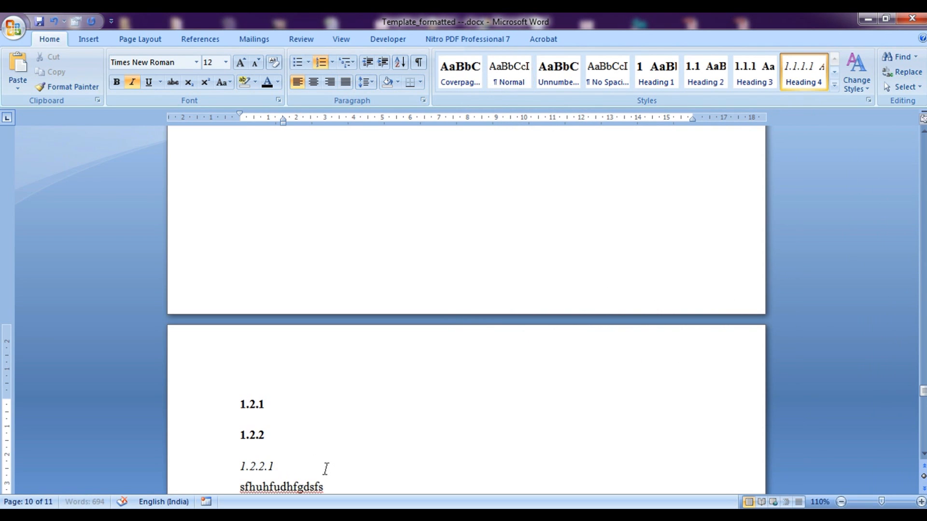
text(Title for this level....)
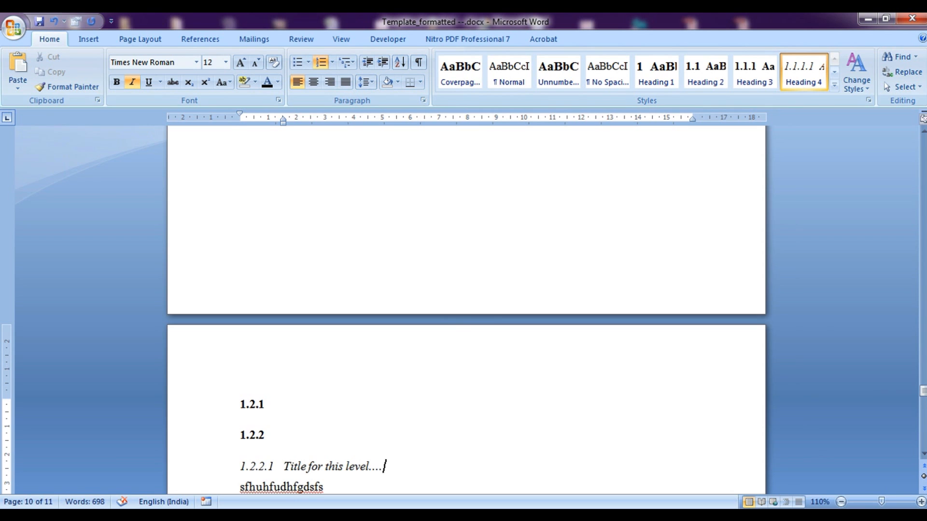
Compare the 3.1.1 and 3.1.1.1 heading styles further down the document
scroll(466, 289, up, 5)
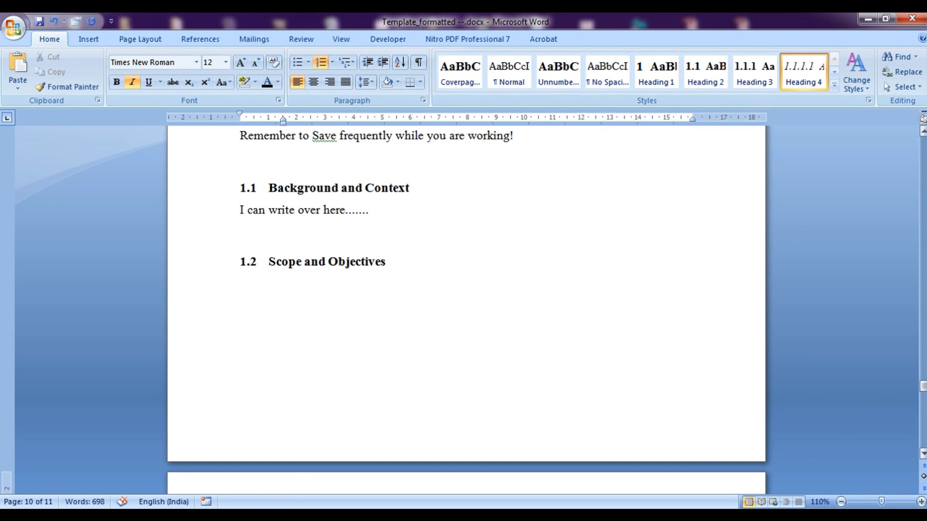
drag(923, 389, 923, 397)
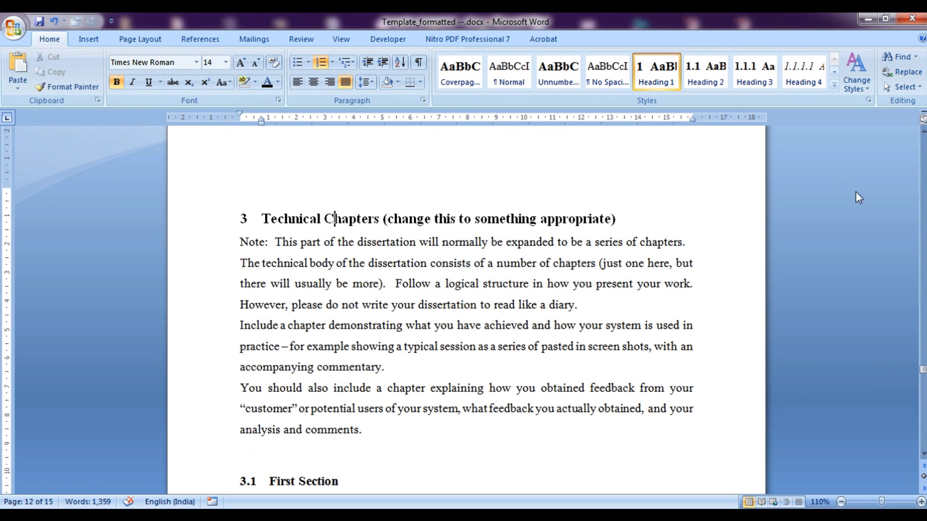
drag(923, 372, 923, 381)
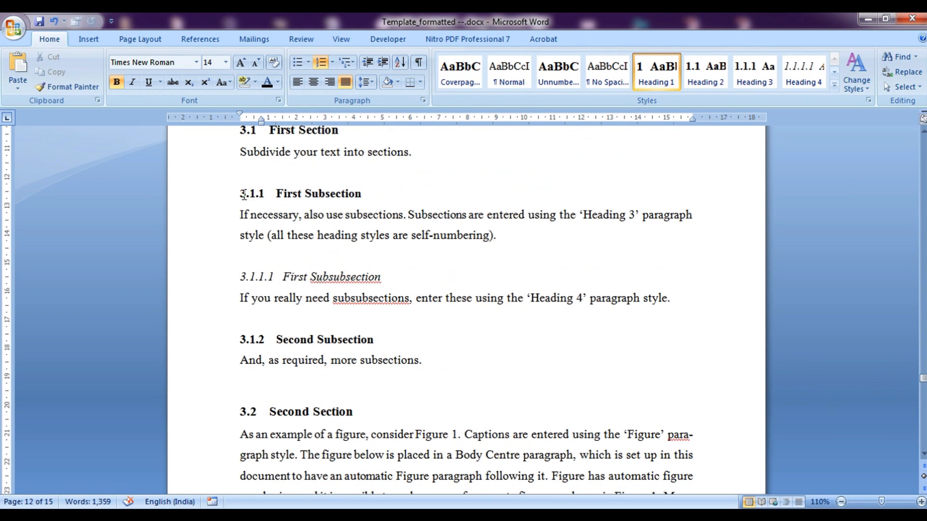
drag(283, 194, 363, 194)
drag(289, 277, 387, 277)
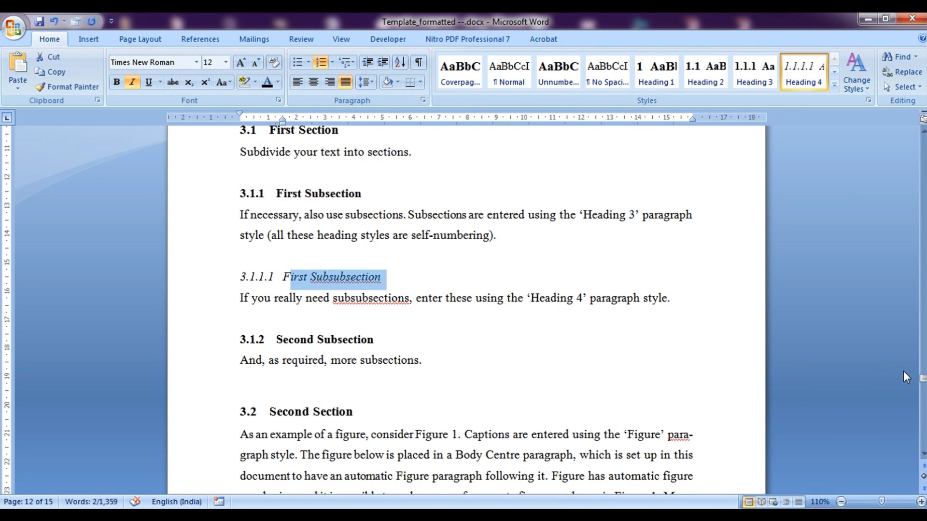
drag(922, 381, 922, 428)
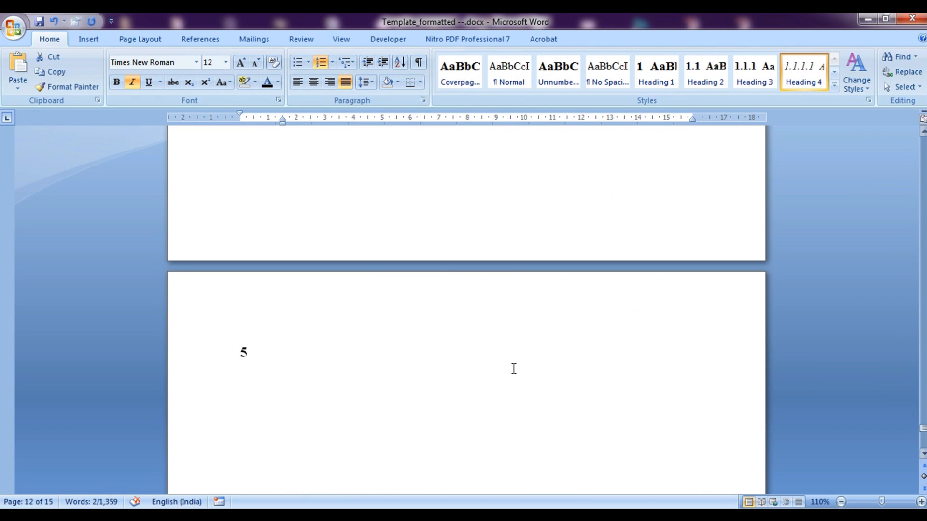
Turn the chapter 5 heading into an unnumbered 'References' heading with a Normal line below
click(323, 352)
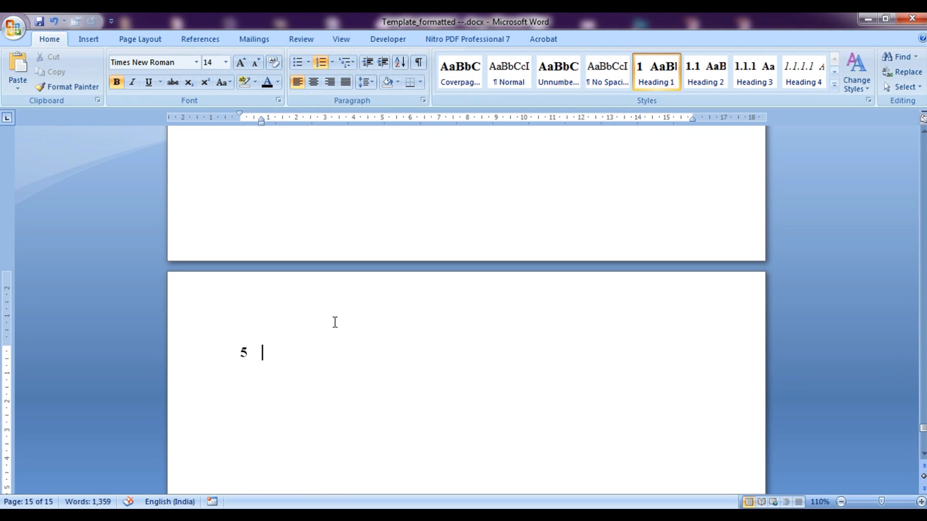
click(547, 79)
text(References)
key(Return)
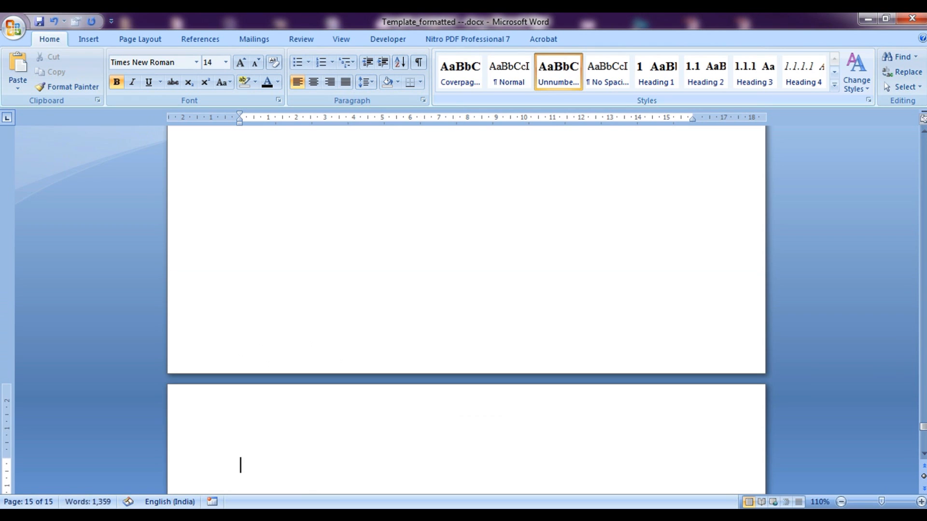
click(489, 88)
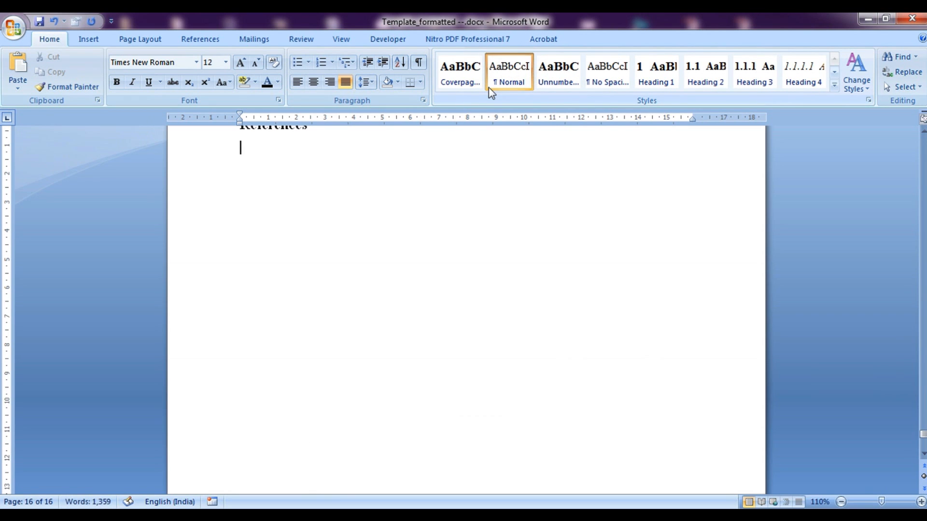
key(Return)
key(Return)
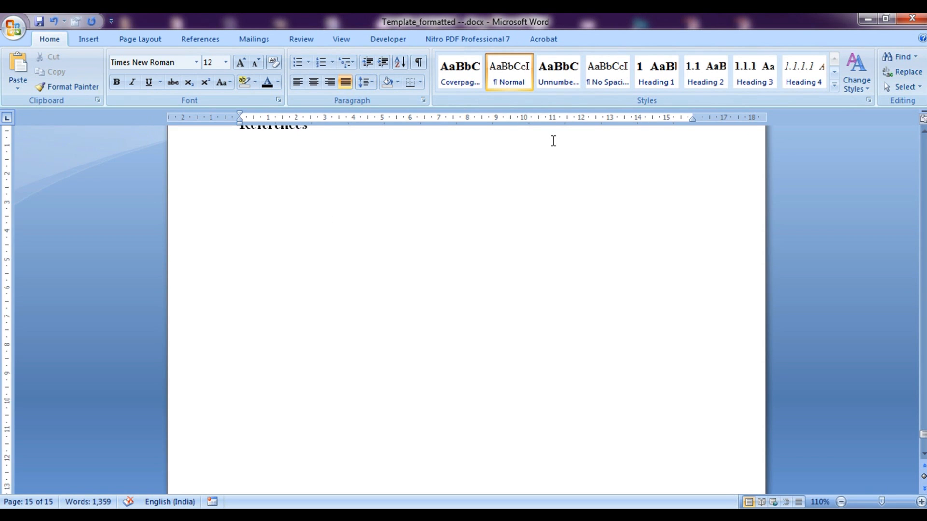
Add an unnumbered 'Appendix-1' heading on the next page with a Normal body line
click(554, 90)
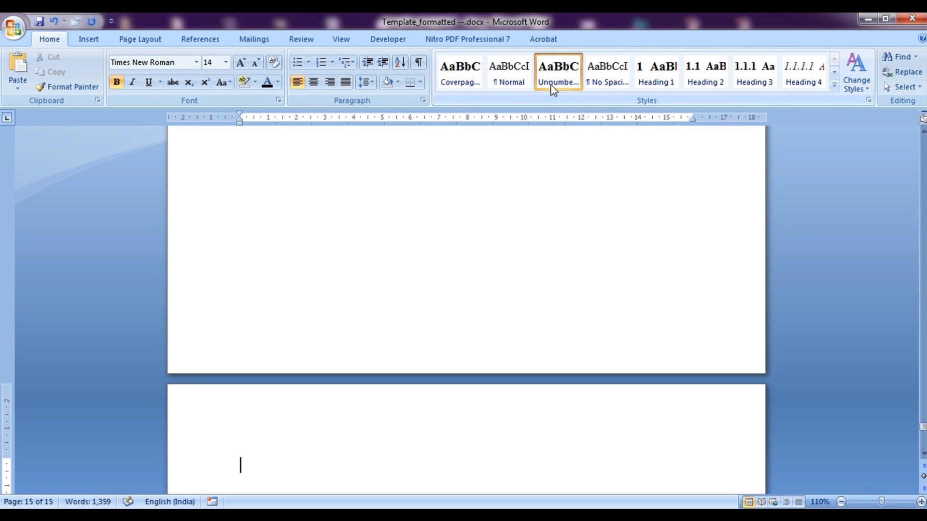
text(Append)
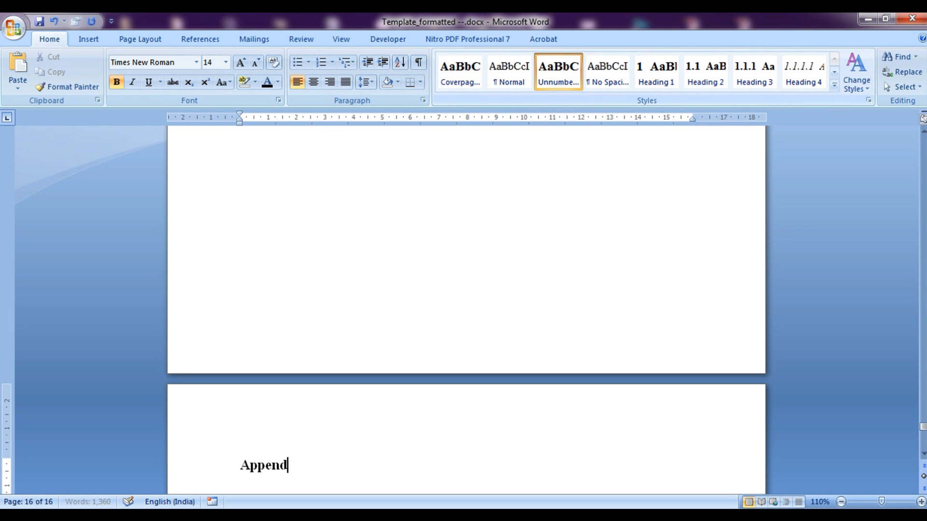
text(ix-1)
key(Return)
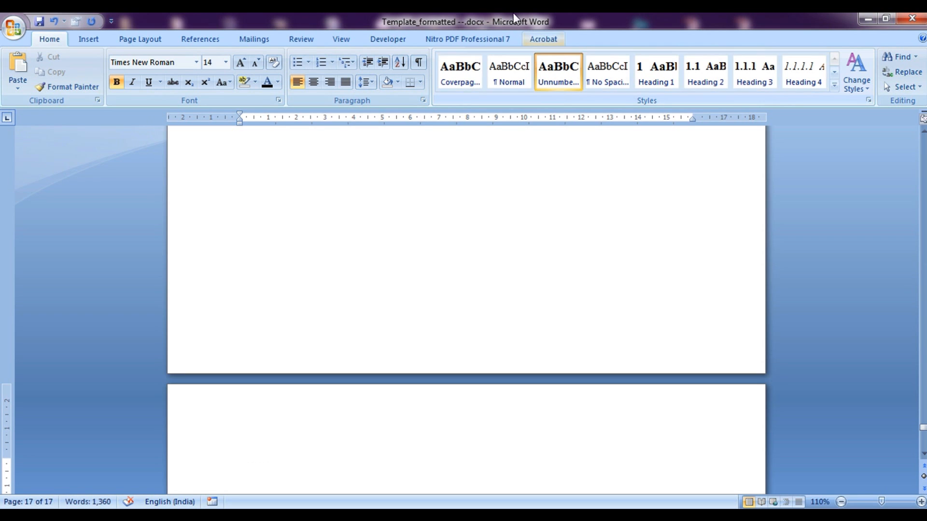
click(505, 85)
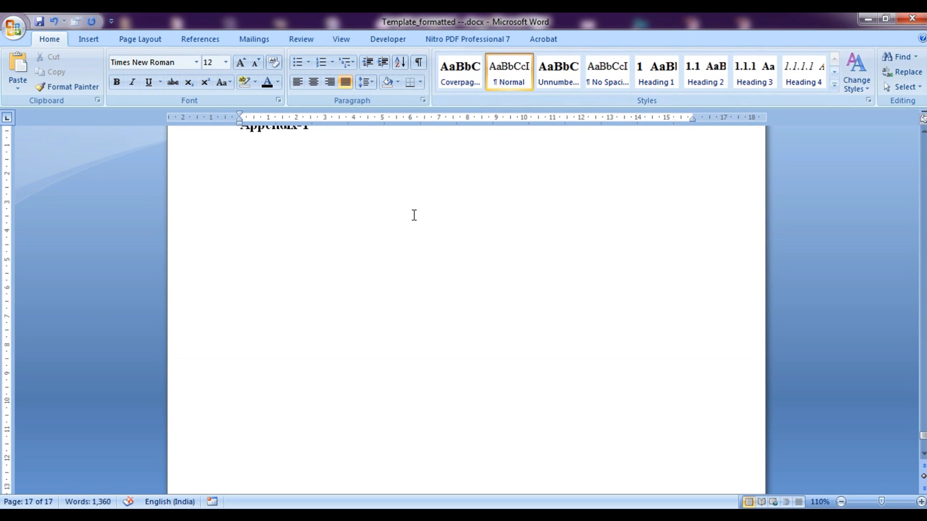
scroll(408, 219, up, 2)
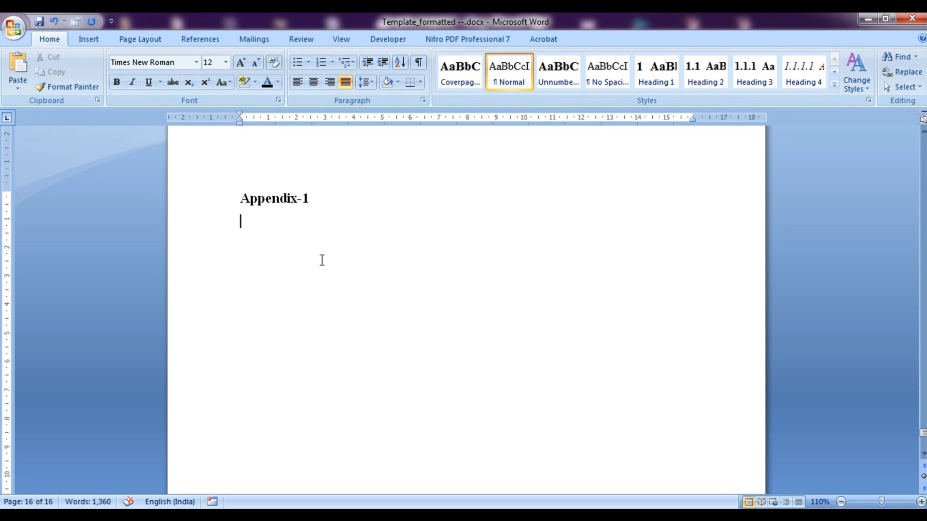
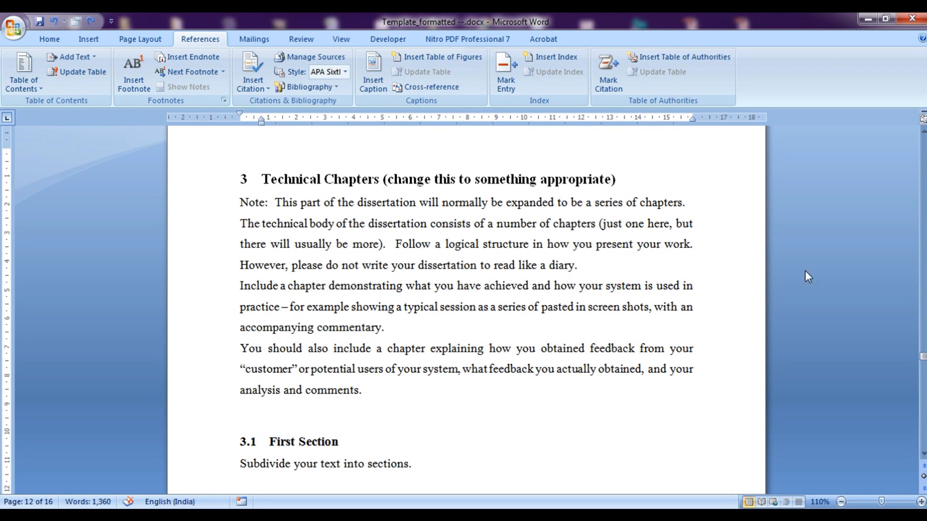
Set the citation and bibliography style to APA Sixth Edition
drag(288, 307, 382, 332)
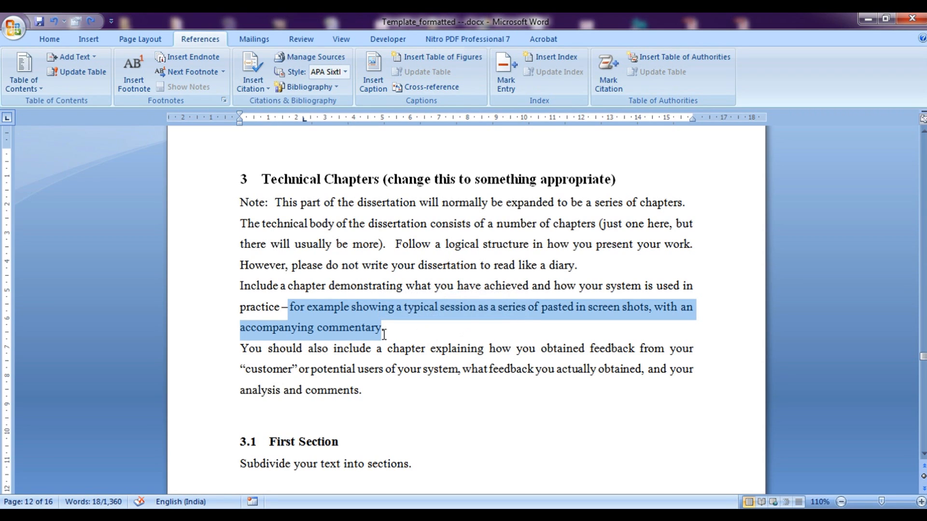
click(384, 333)
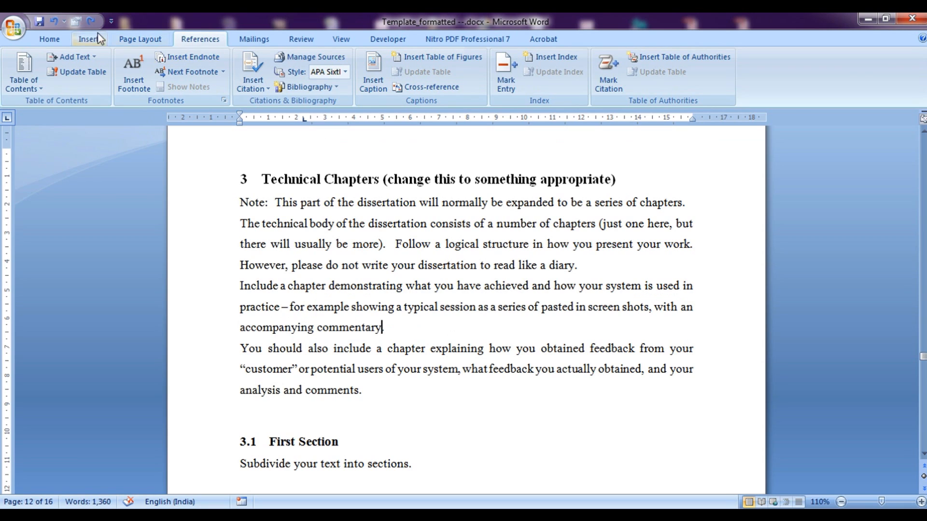
click(50, 39)
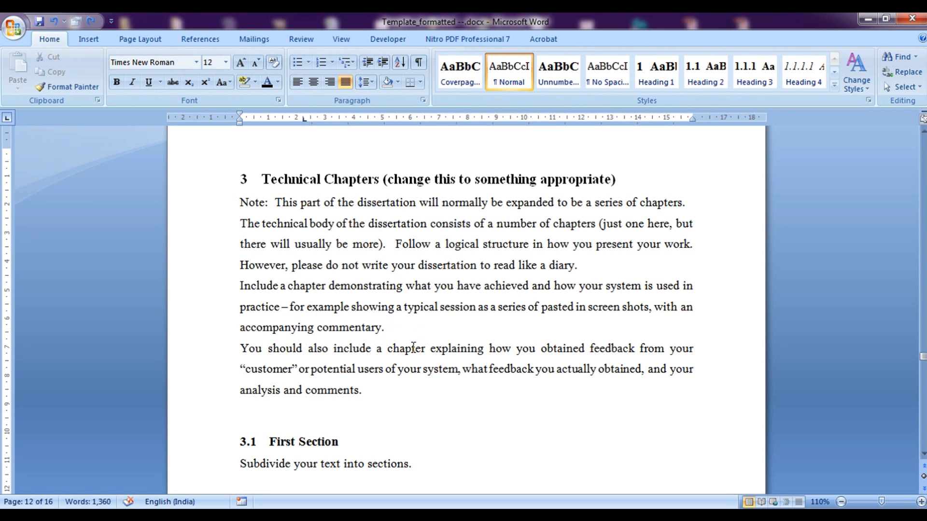
click(195, 44)
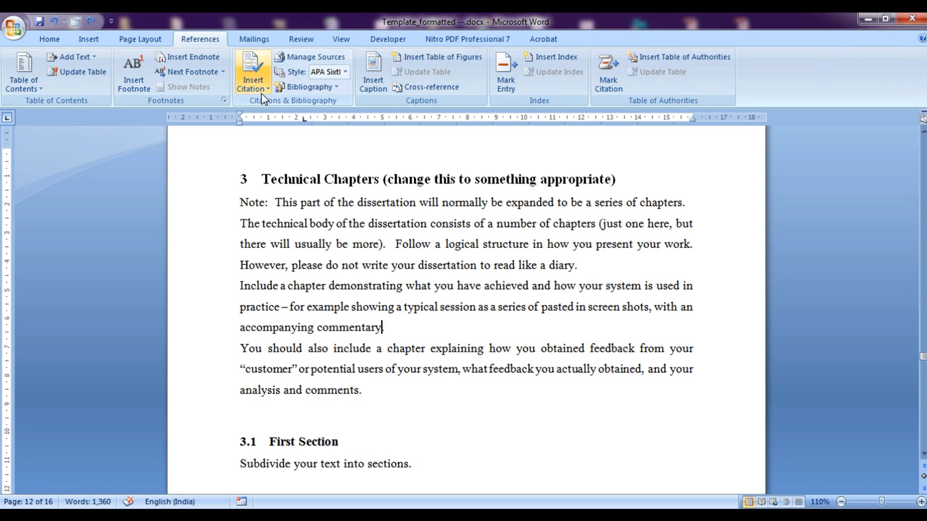
click(346, 74)
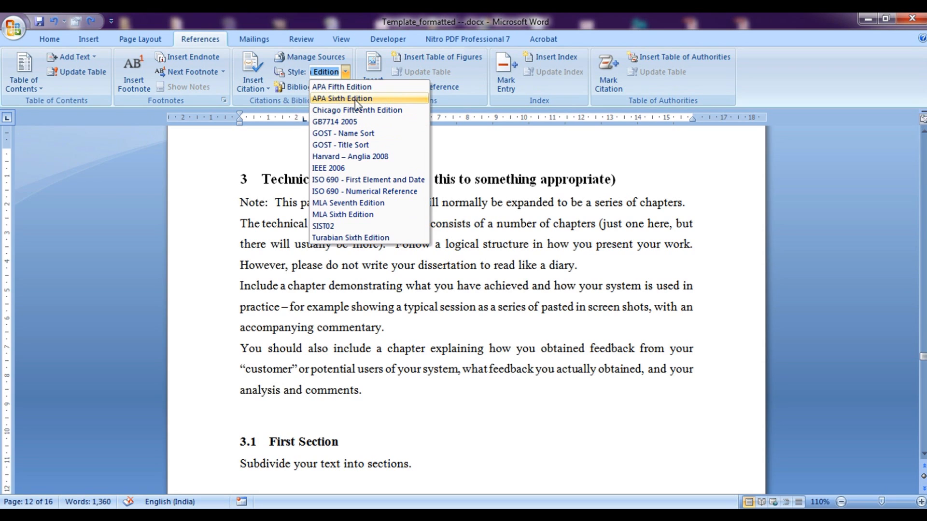
click(370, 98)
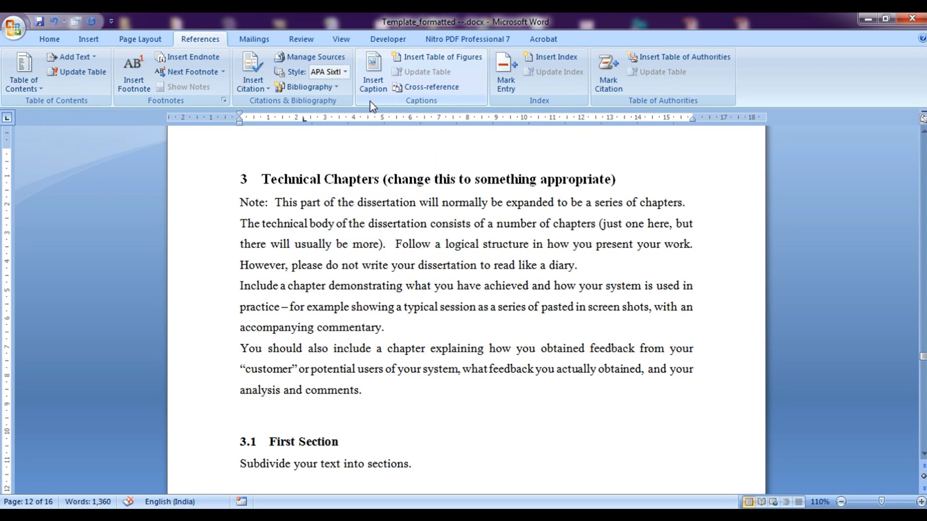
Start adding a new citation source and set its type to Journal Article
click(257, 91)
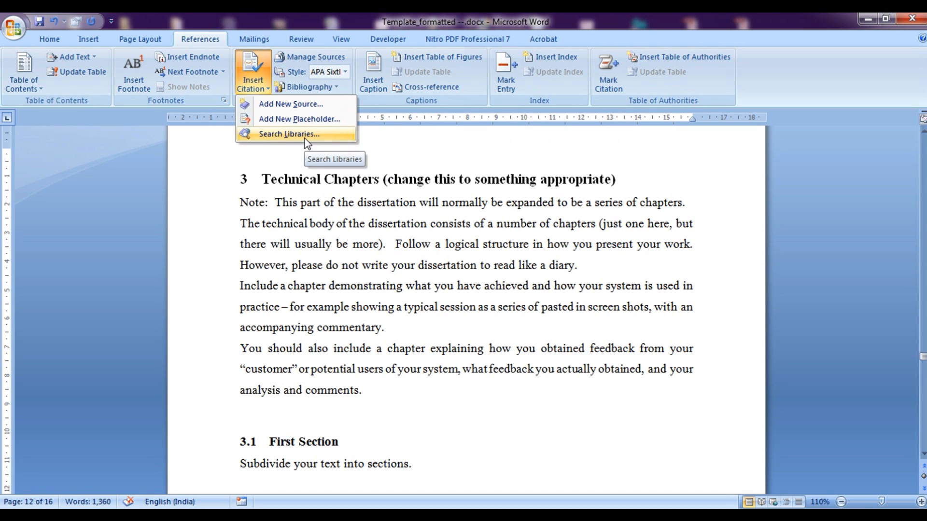
click(282, 103)
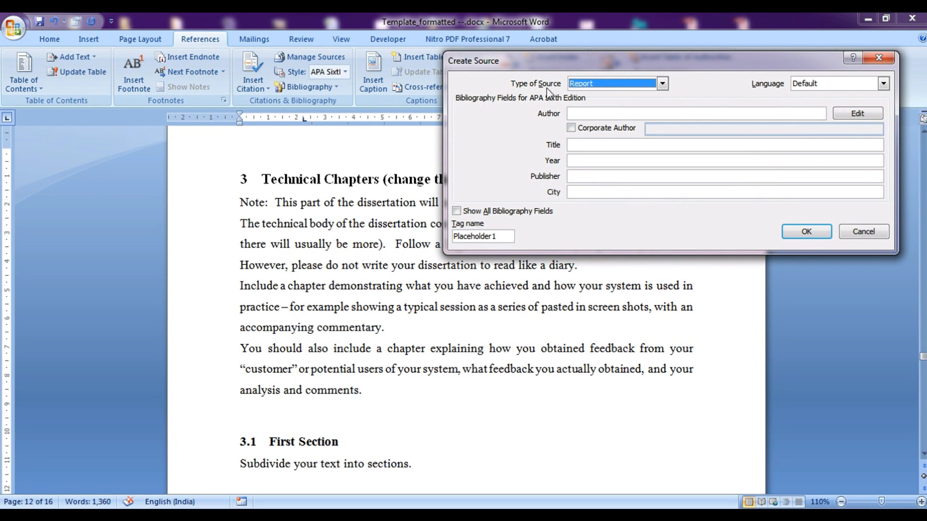
click(618, 86)
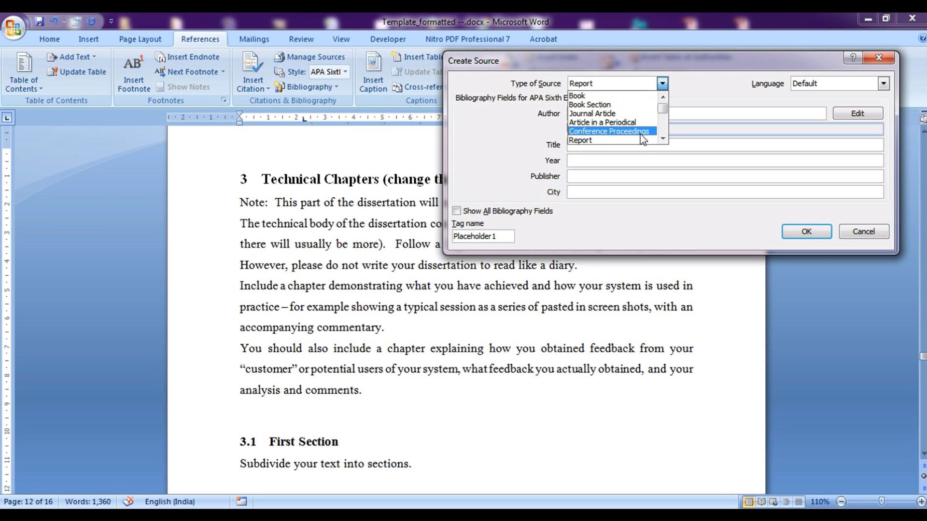
click(662, 139)
click(662, 139)
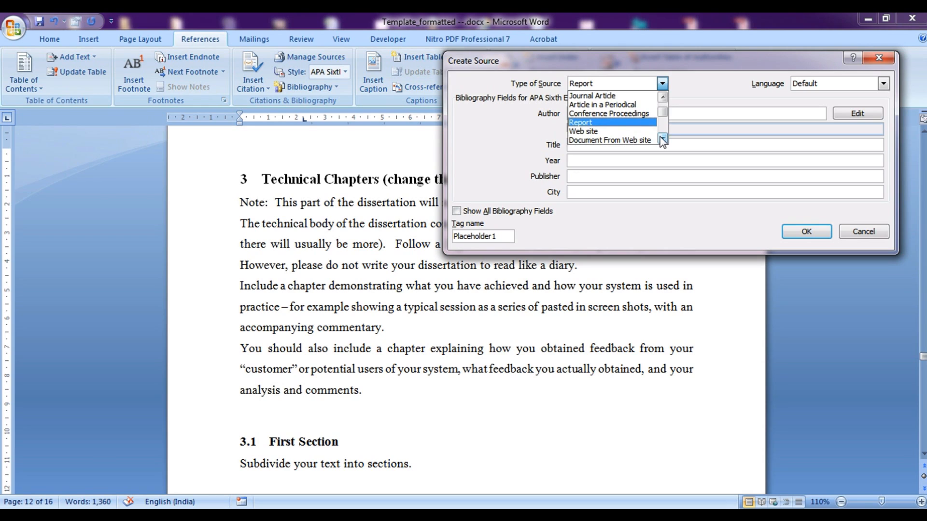
click(662, 139)
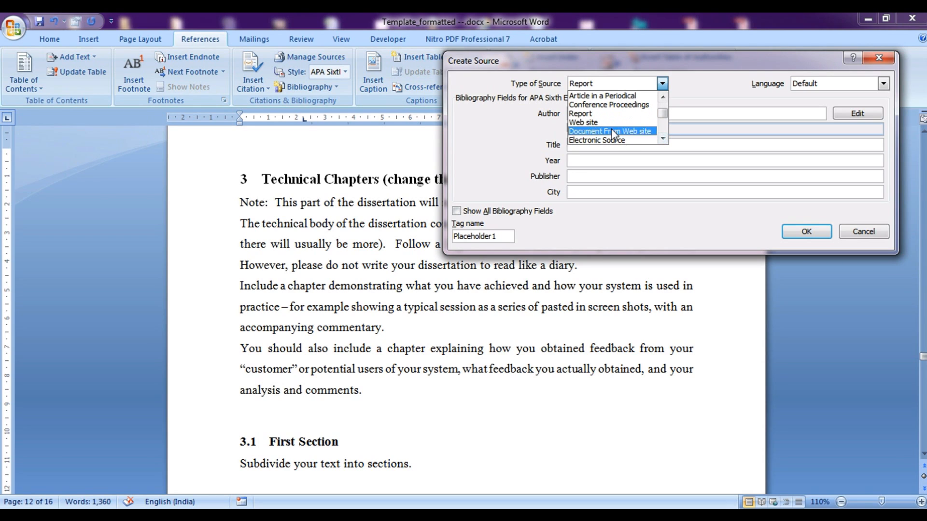
click(662, 139)
click(663, 139)
click(662, 139)
click(662, 139)
click(663, 139)
click(663, 139)
click(663, 139)
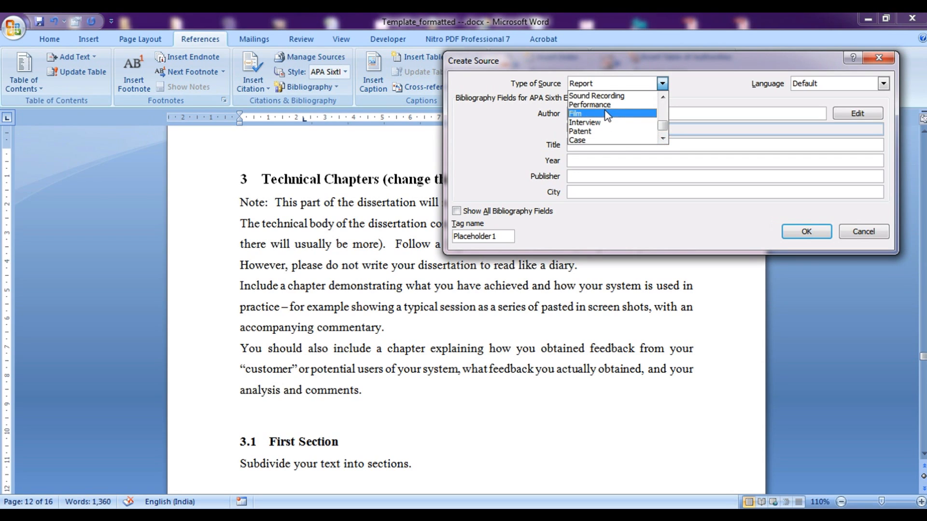
drag(661, 126, 665, 102)
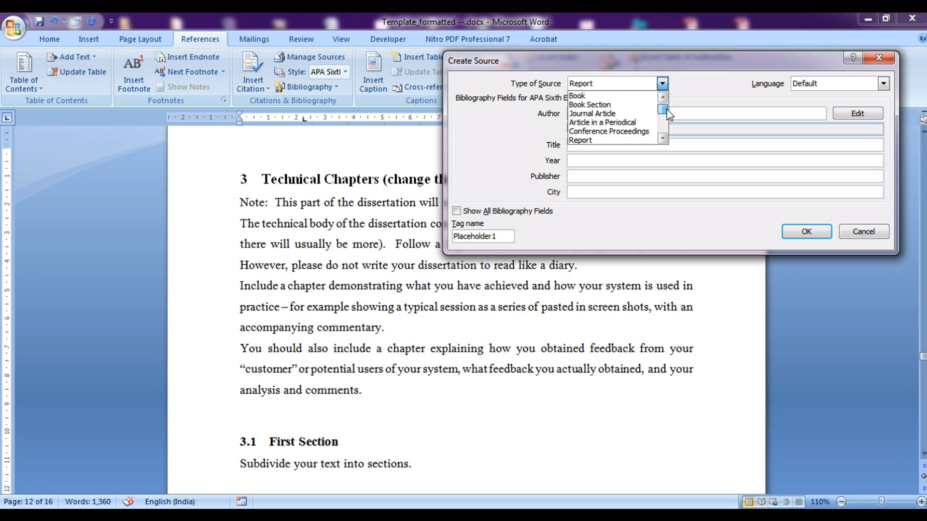
click(613, 117)
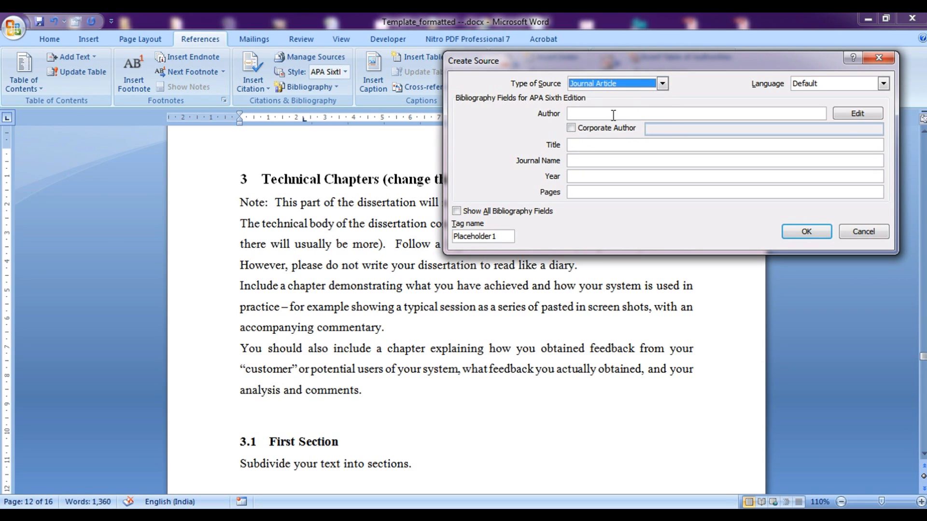
Type an author name into the Author field, then delete it so it is empty
click(580, 113)
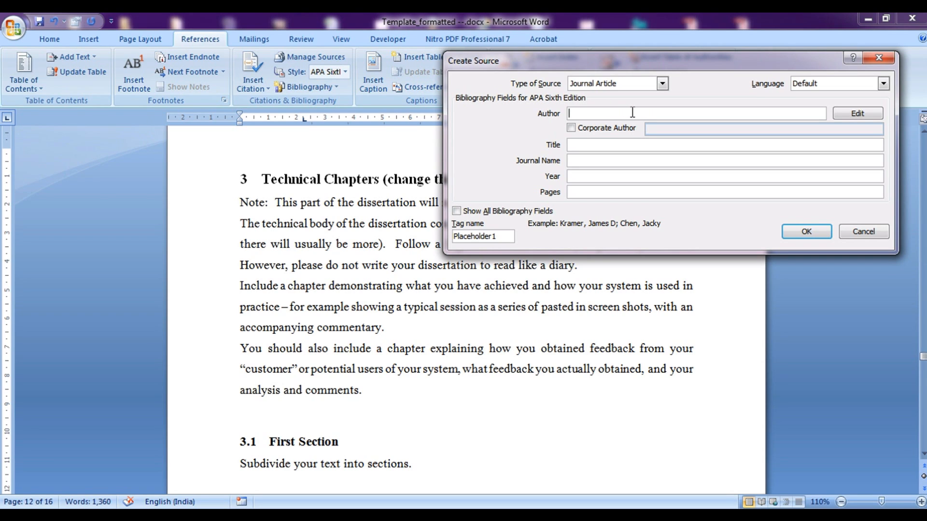
text(Yash Majeethia)
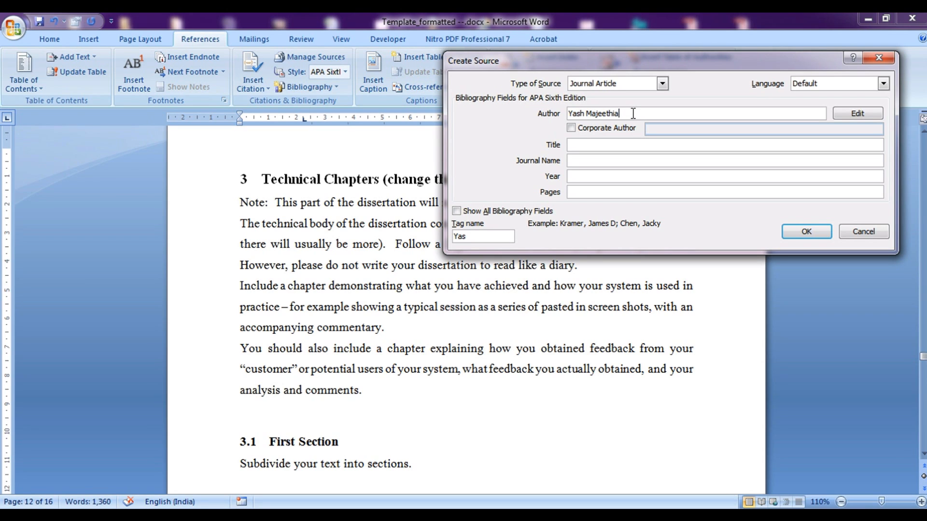
drag(633, 113, 564, 117)
key(BackSpace)
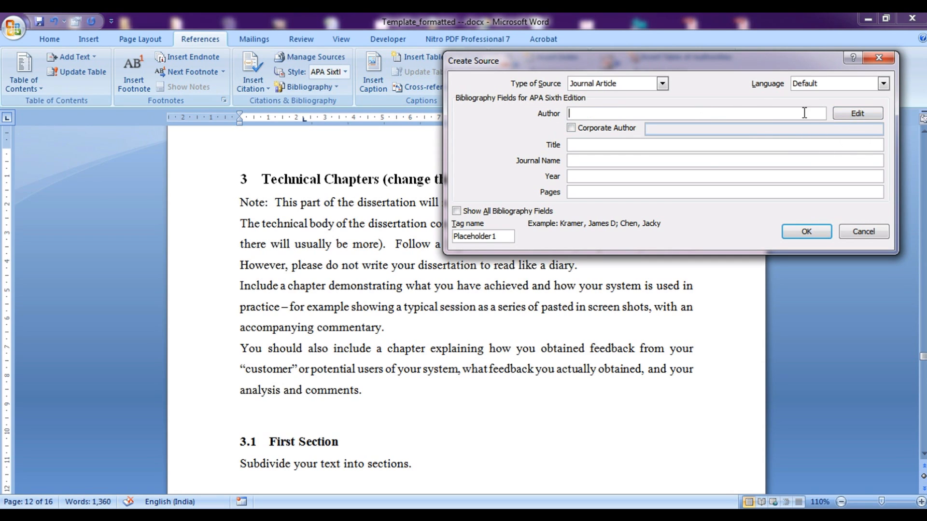
In Edit Name, add the writer's own last and first name plus 'Lastname, Firstname' as authors
click(858, 114)
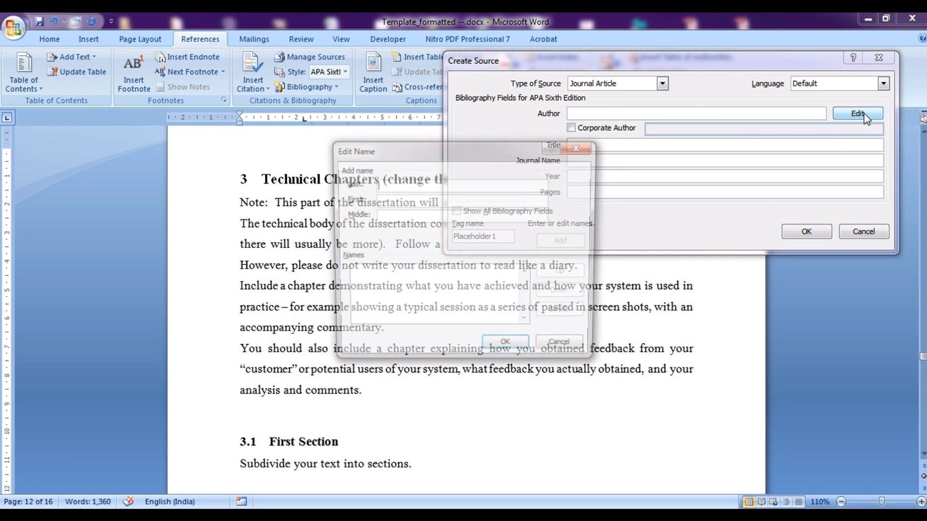
text(Majeethia)
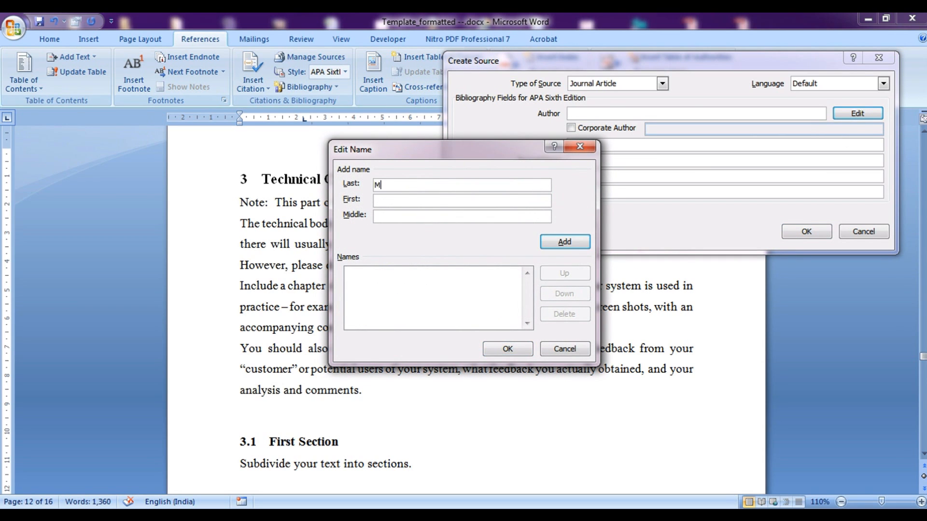
key(Tab)
text(Yash)
click(413, 216)
click(554, 242)
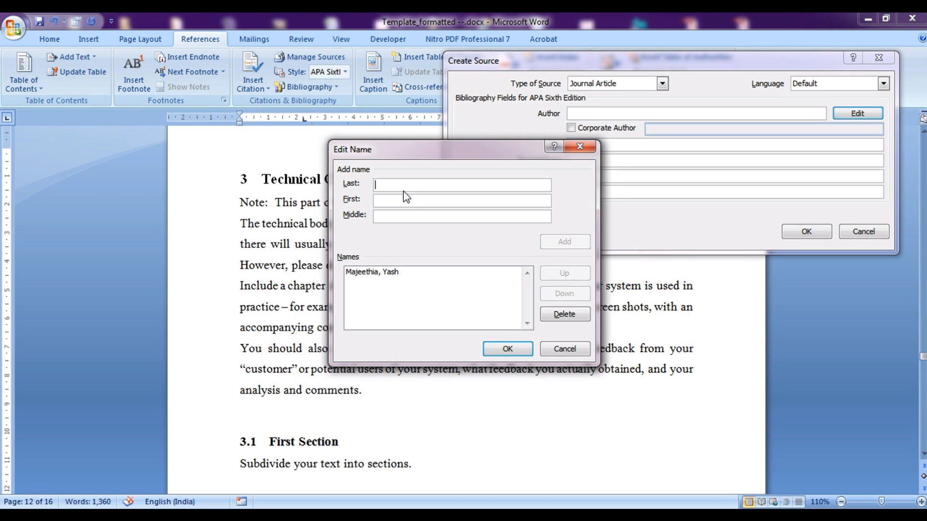
text(Lastname)
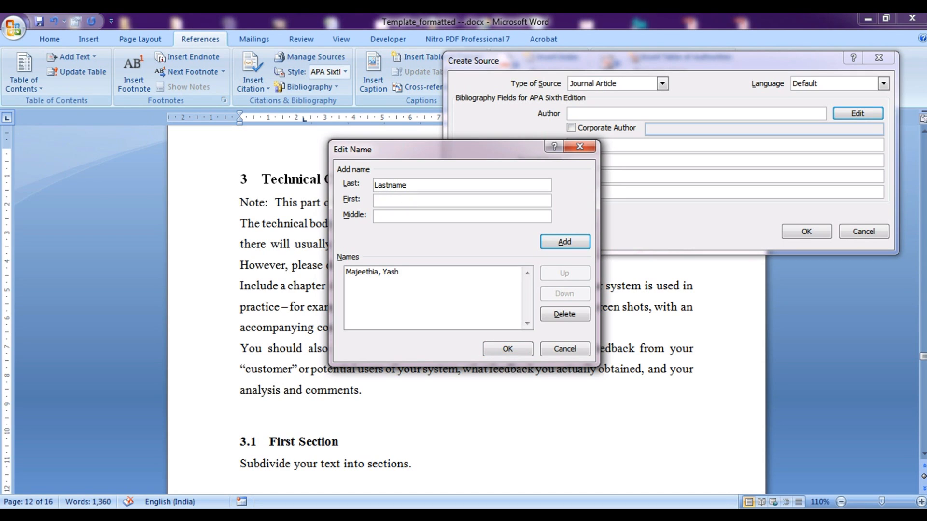
text(, Firstname)
click(577, 244)
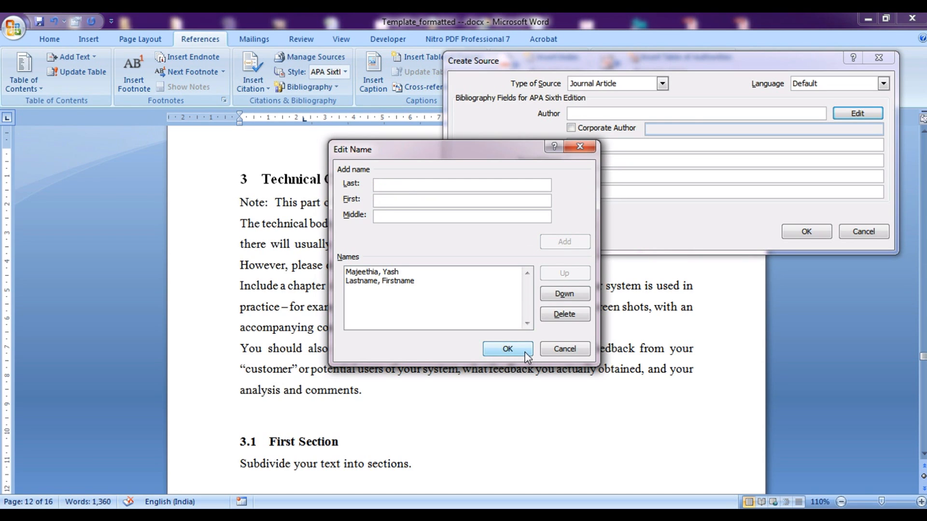
click(508, 349)
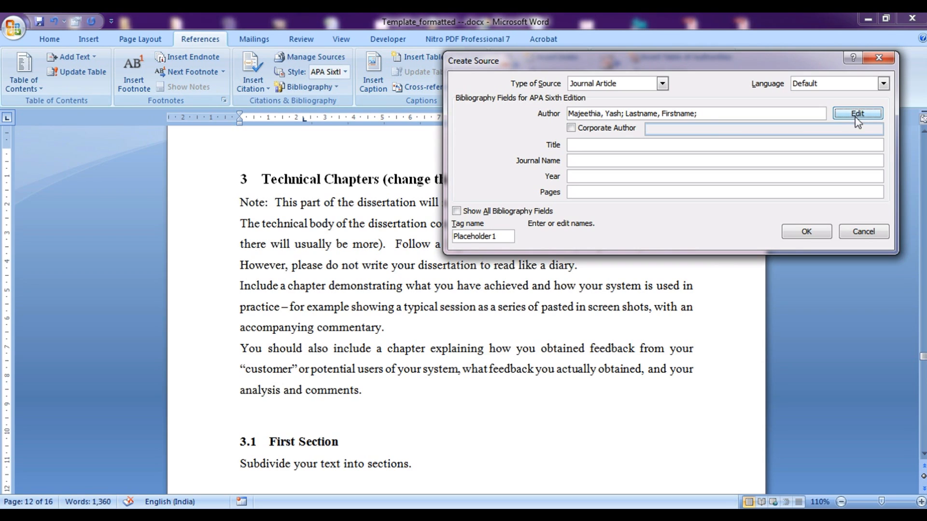
Enter title 'Title of my Article' and journal name 'In which it was published'
click(795, 142)
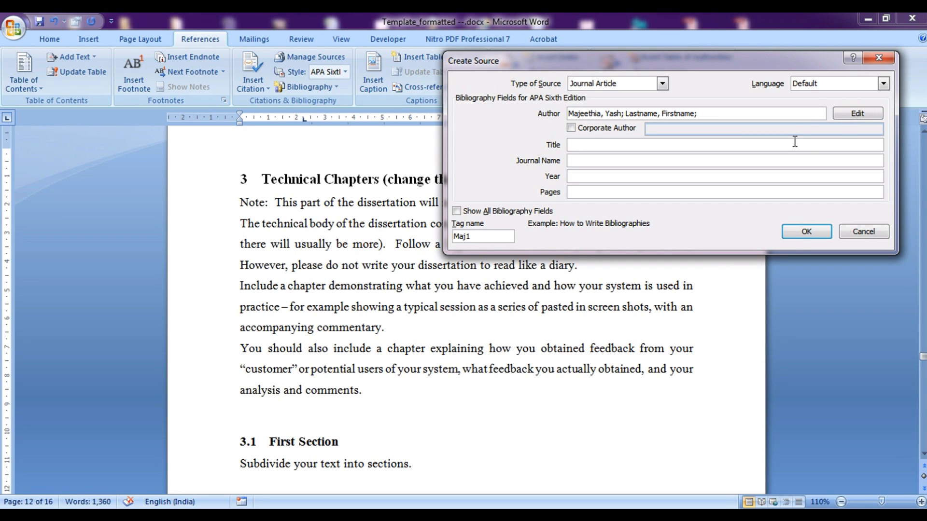
text(Title of my Article)
key(Tab)
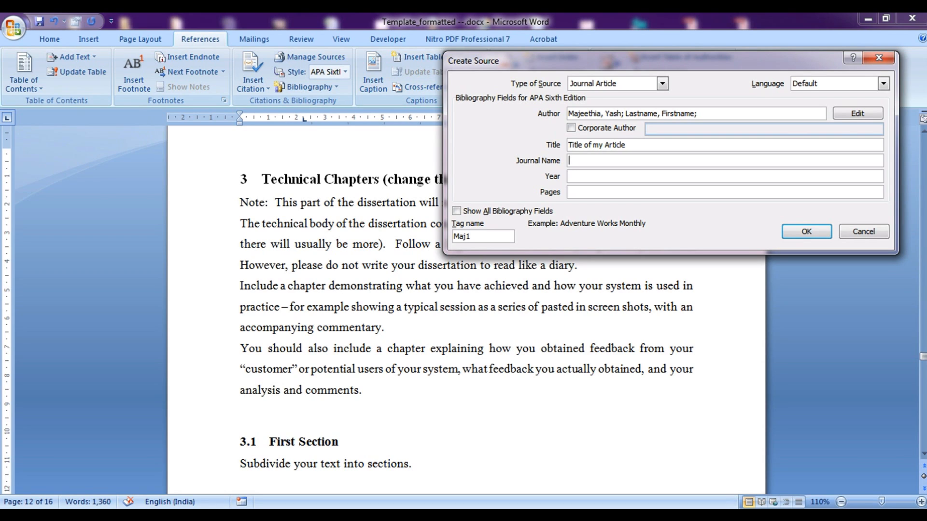
text(In which it was publixh)
key(BackSpace)
key(BackSpace)
text(she)
Enter year 2010 and pages 10-18, then show all bibliography fields
click(744, 176)
text(2010)
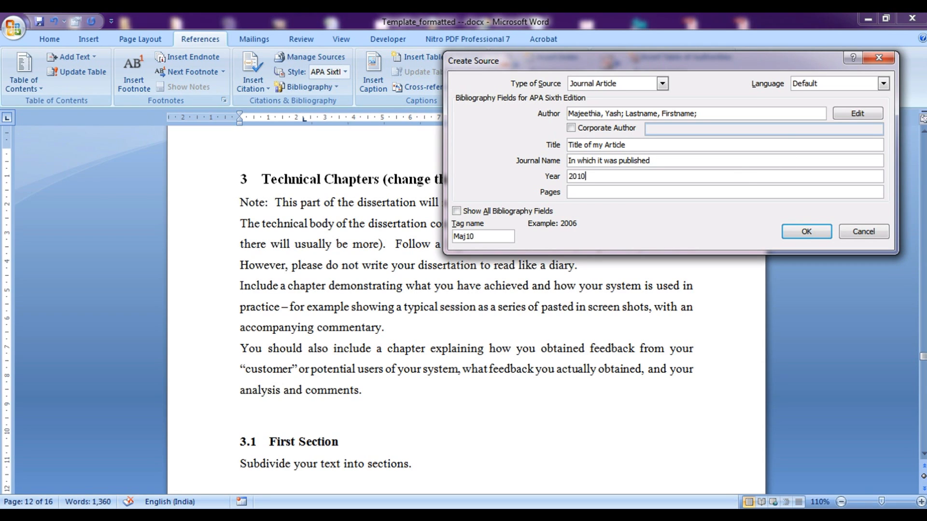
key(Tab)
click(595, 180)
click(581, 192)
text(10)
click(456, 211)
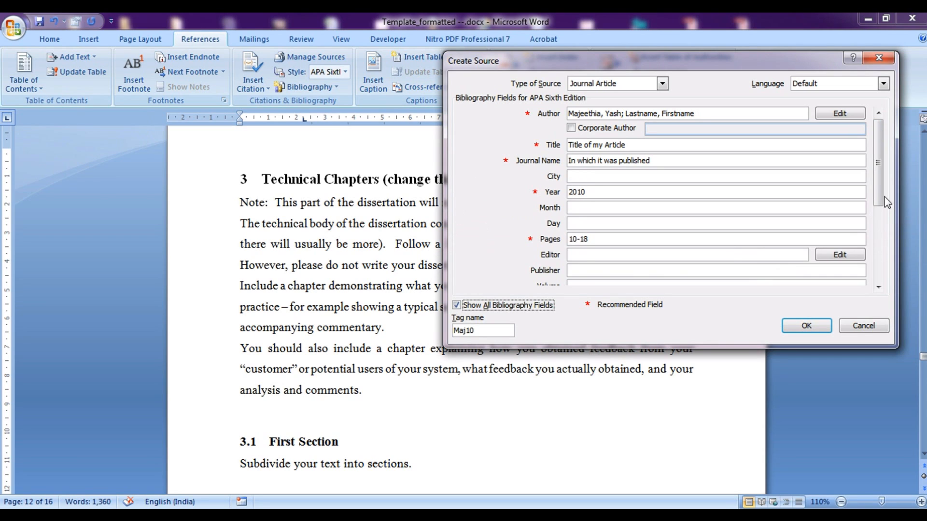
scroll(878, 246, down, 3)
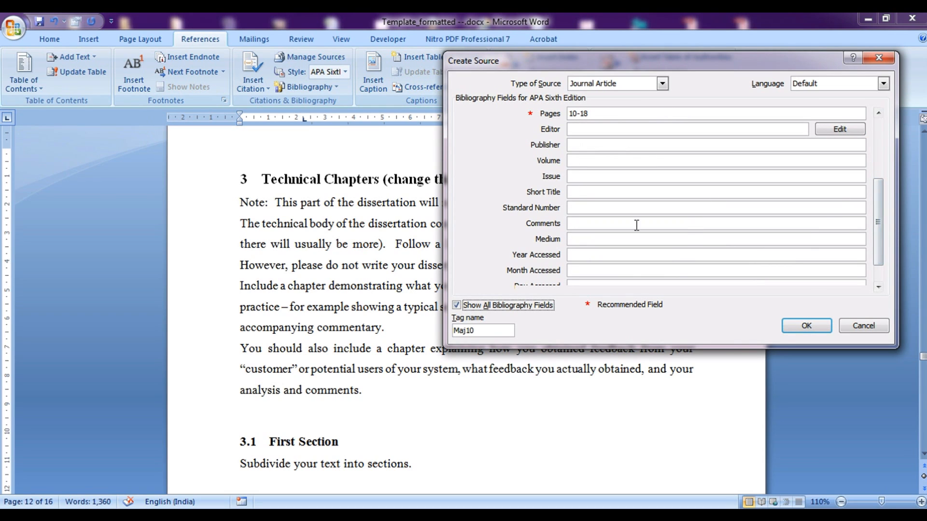
drag(880, 248, 879, 190)
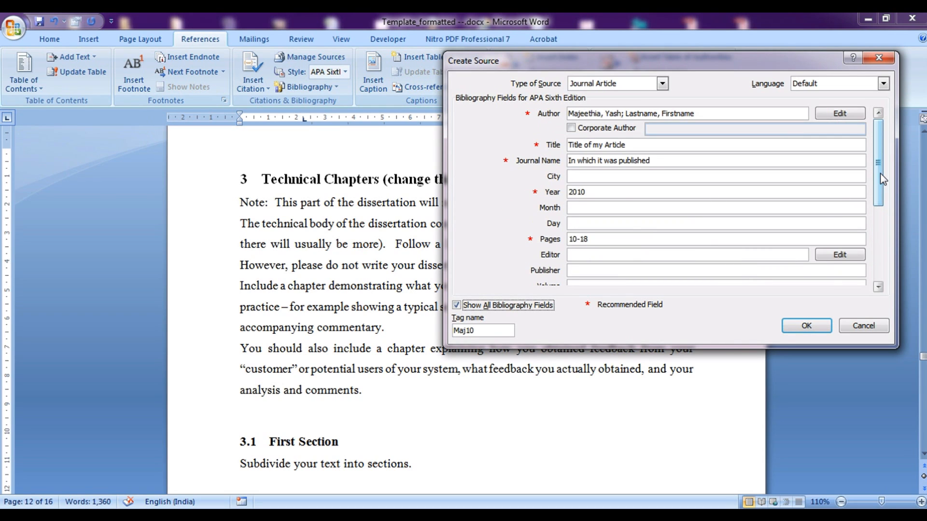
Try the Web site source type and hide the optional bibliography fields
click(661, 83)
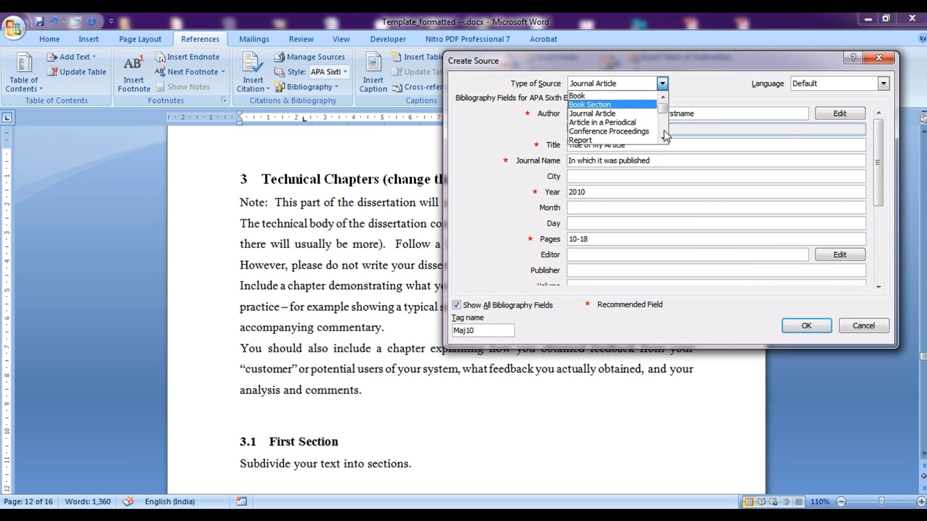
click(614, 131)
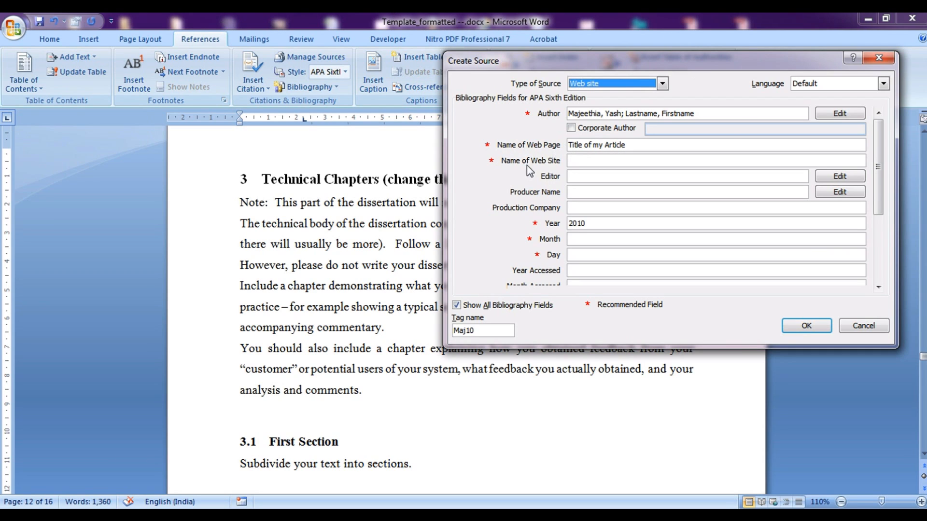
click(582, 164)
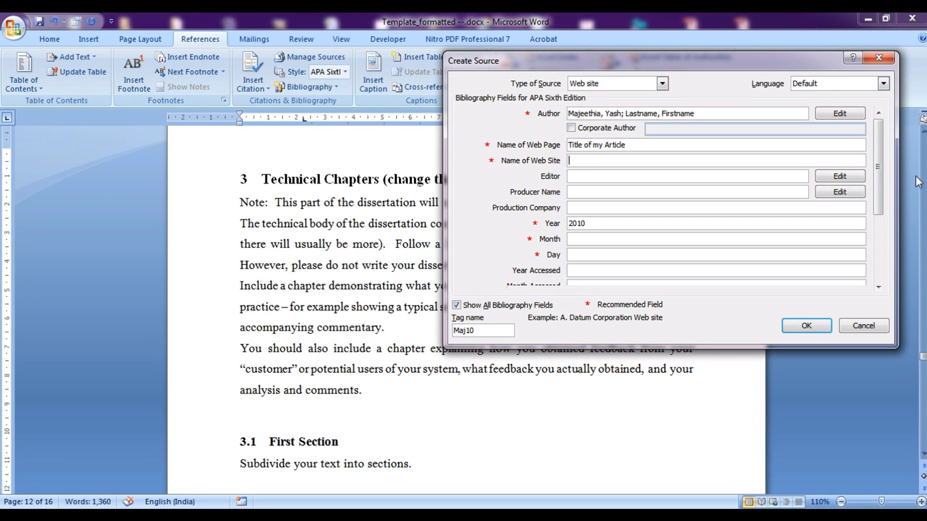
drag(878, 178, 874, 199)
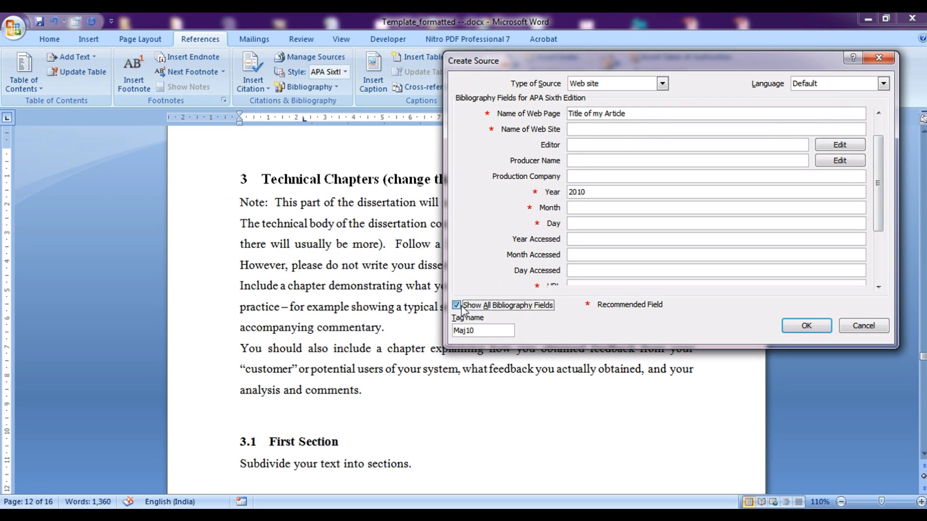
click(456, 305)
Review the web site's URL, name and date fields, then set the type back to Journal Article
click(604, 223)
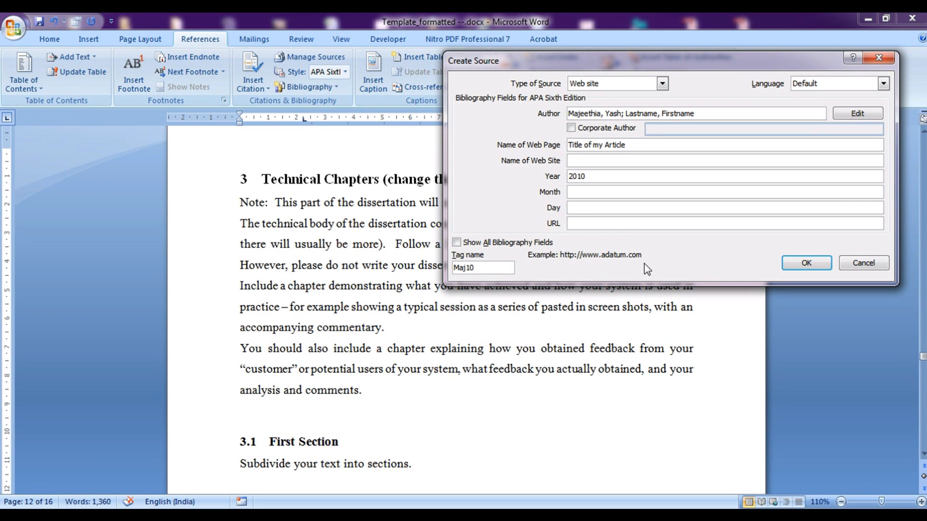
click(599, 161)
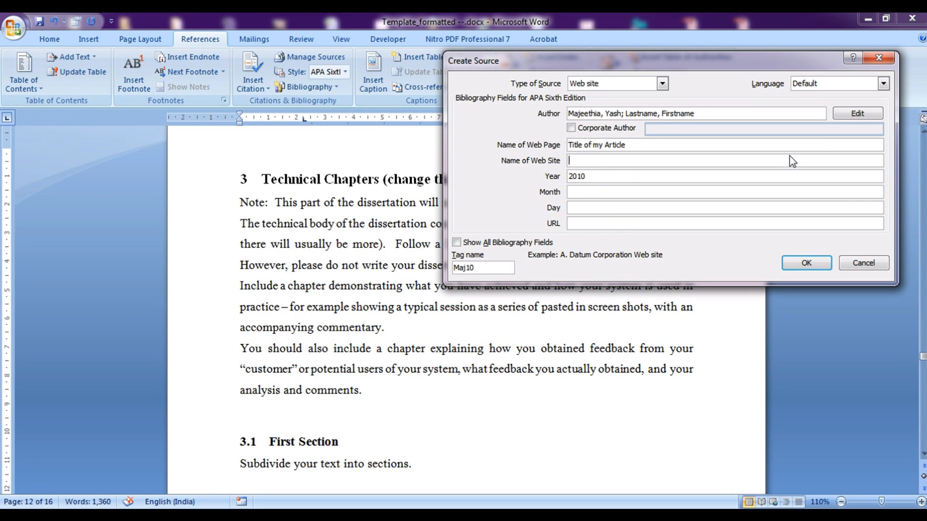
click(595, 192)
click(593, 177)
click(583, 192)
click(583, 209)
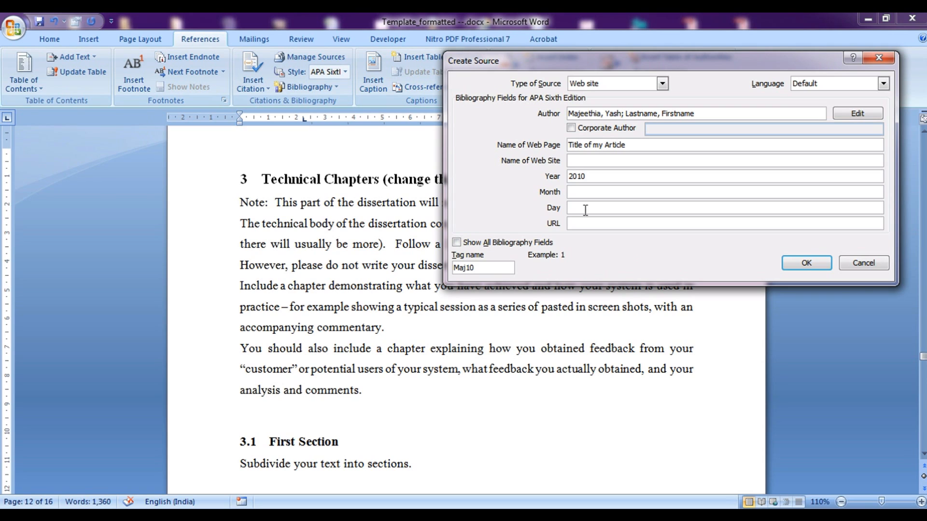
click(662, 84)
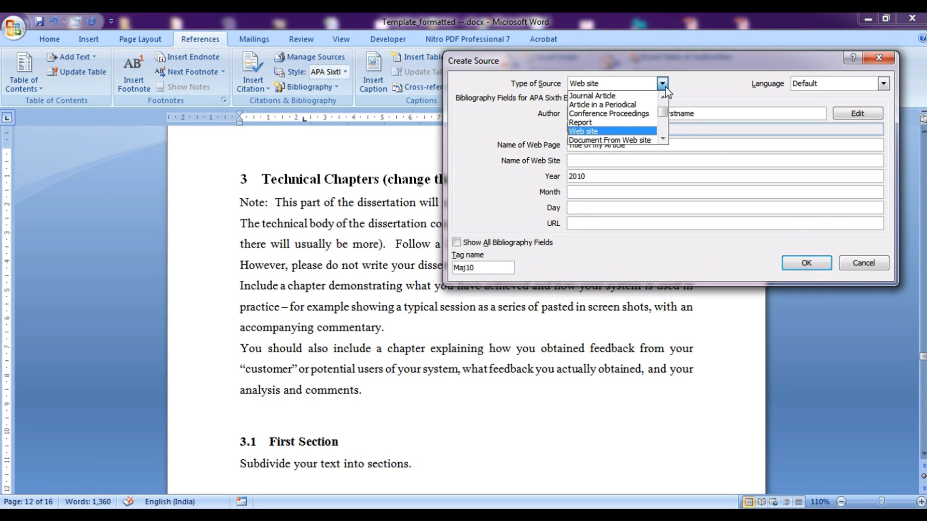
click(593, 96)
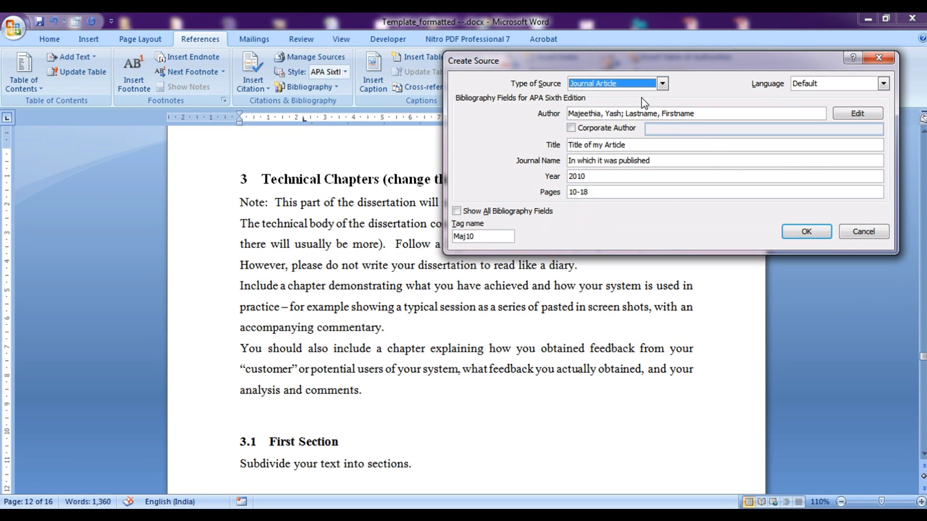
Insert the journal article citation after 'commentary' and review its details through Edit Source
click(803, 231)
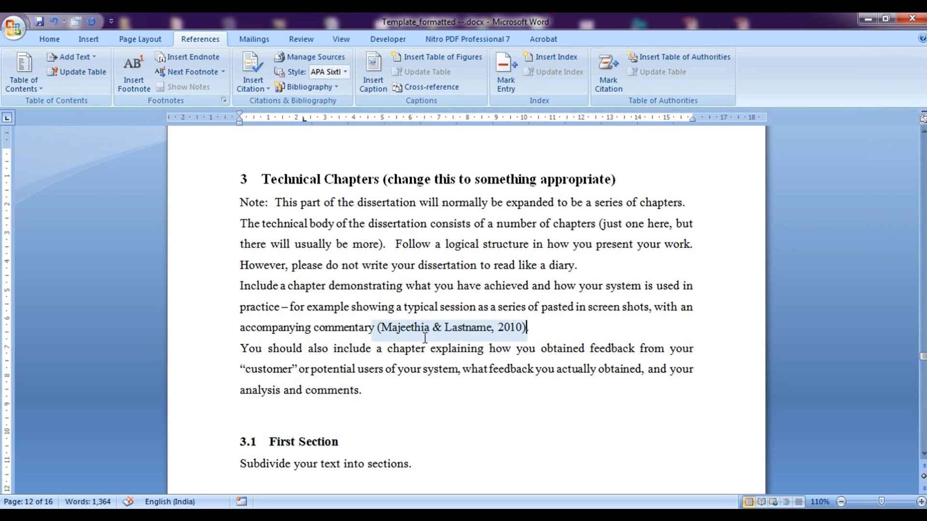
click(509, 332)
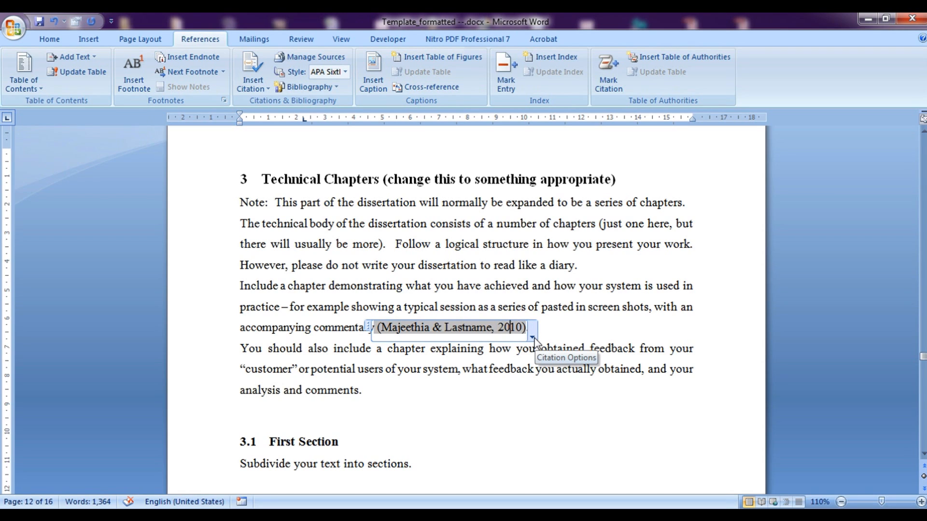
click(533, 338)
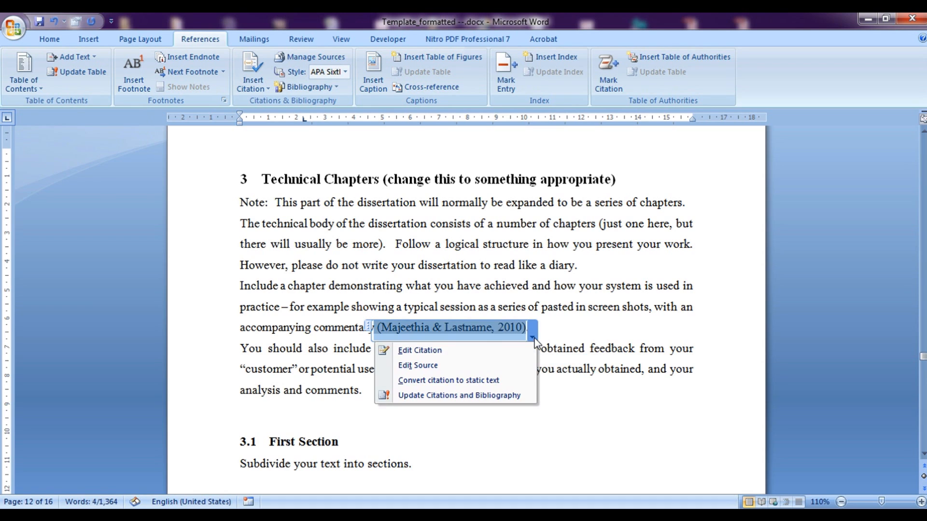
click(463, 369)
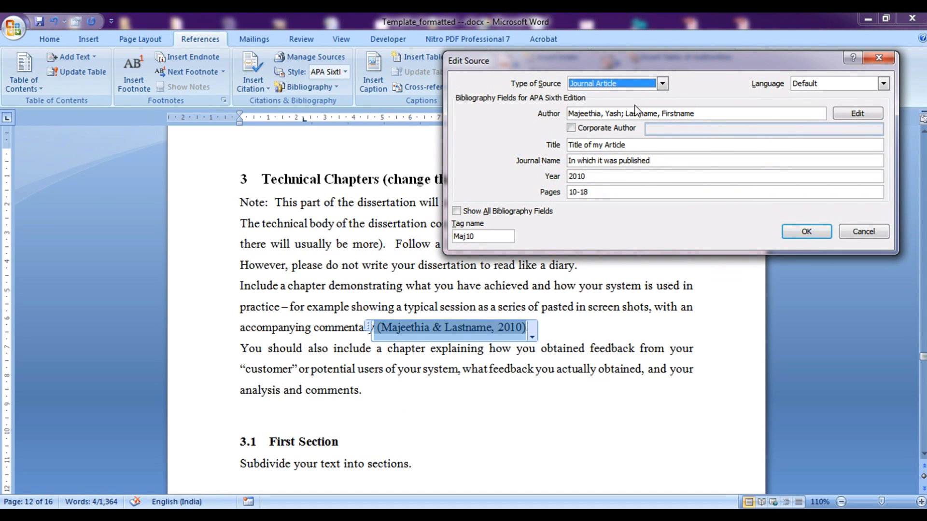
click(620, 163)
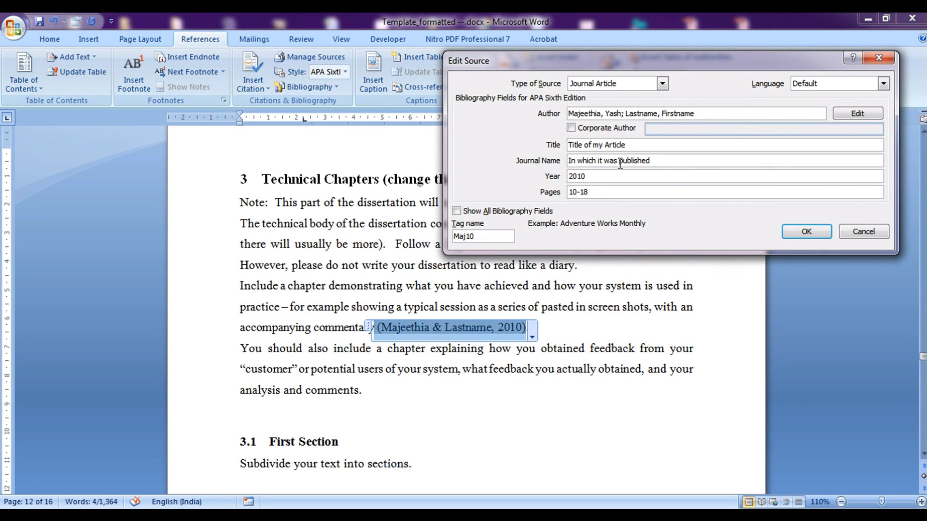
click(806, 232)
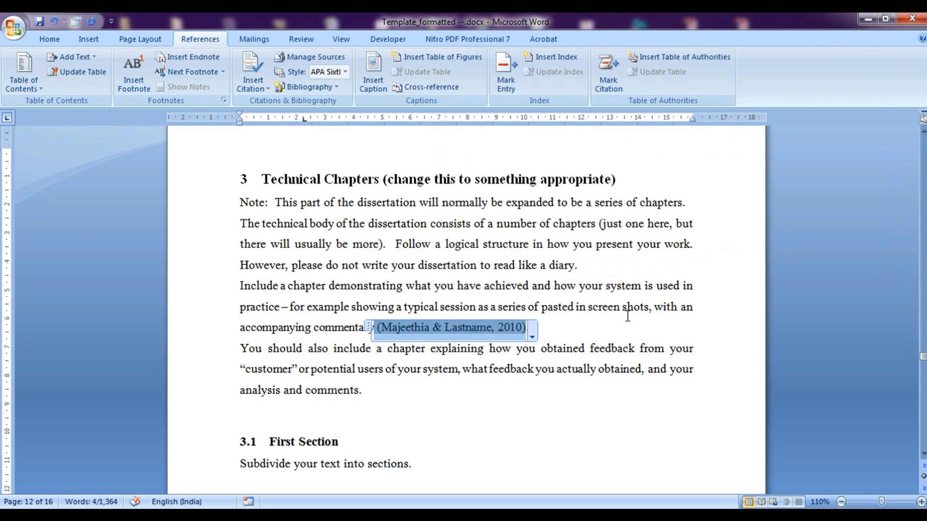
click(627, 309)
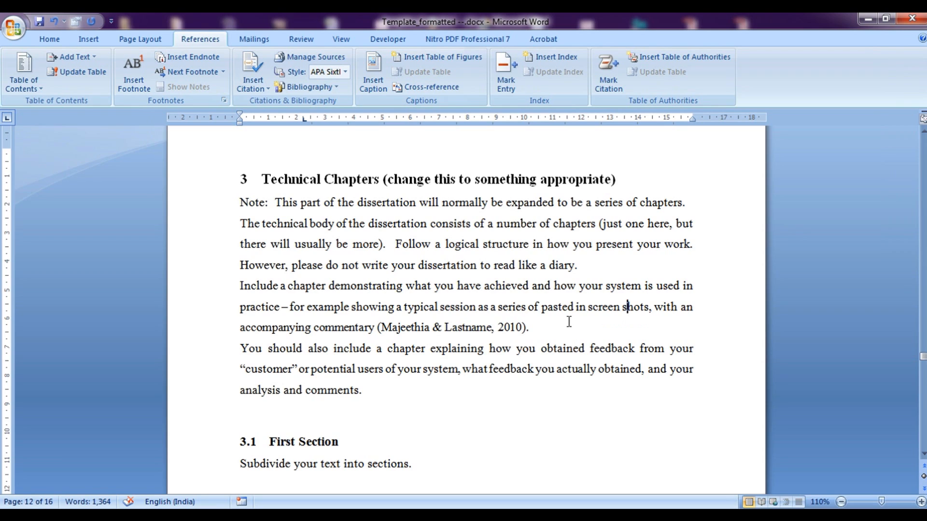
click(359, 389)
click(134, 86)
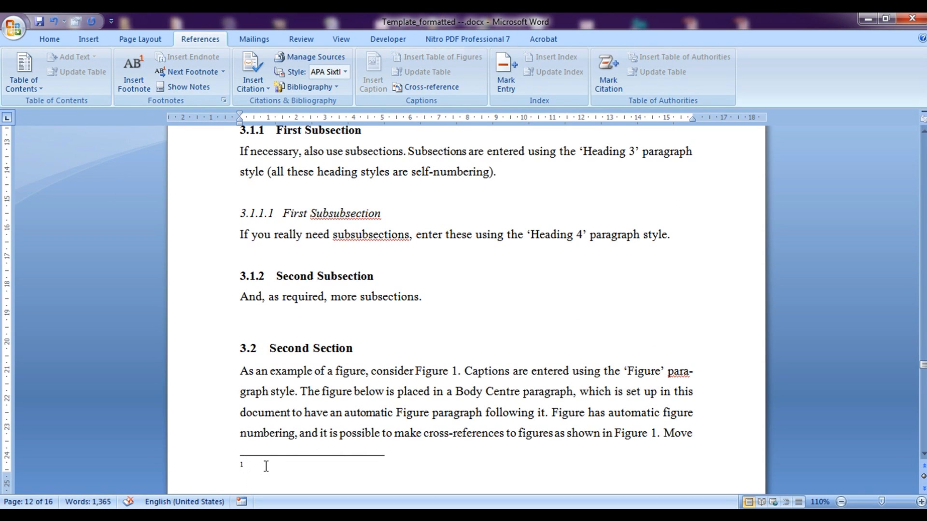
text(This is taken from abc sor)
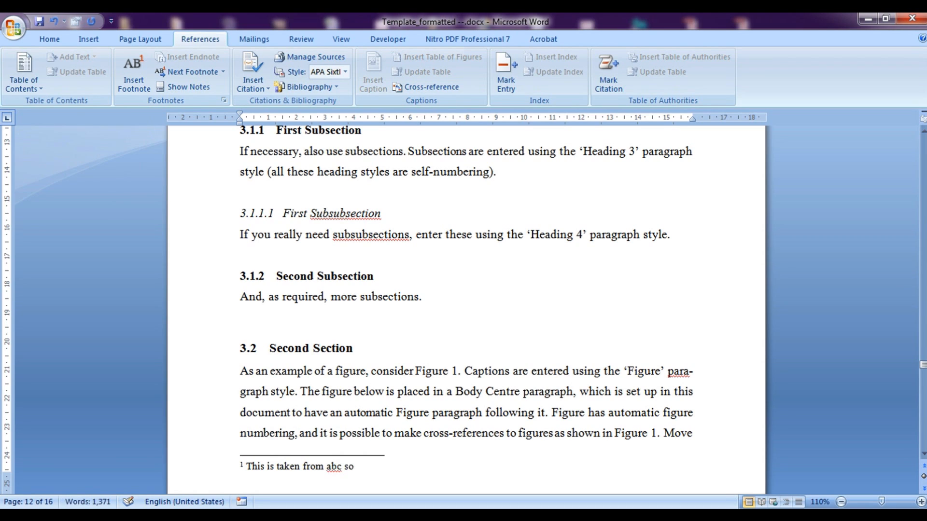
text(ce...)
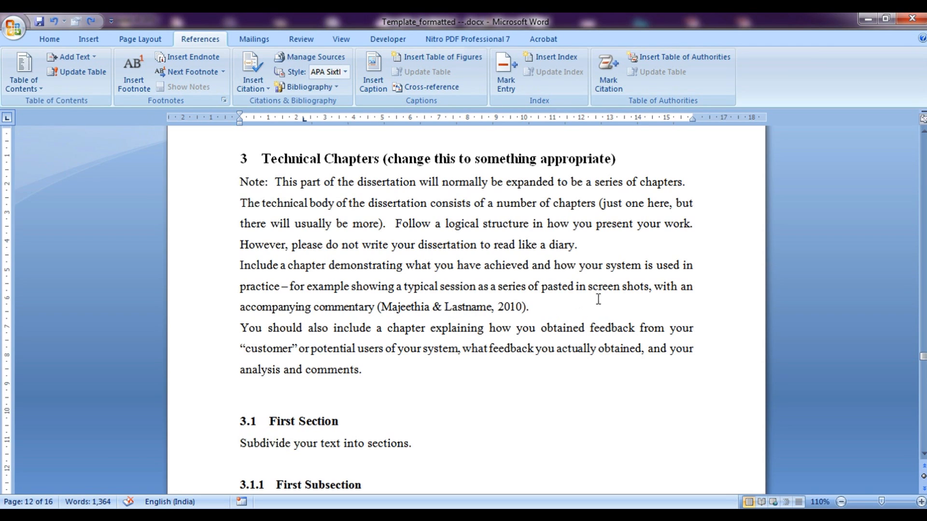
click(418, 443)
In Manage Sources, copy 'fdd; kkk2342 (2012)' from the Master List into the current list
click(254, 86)
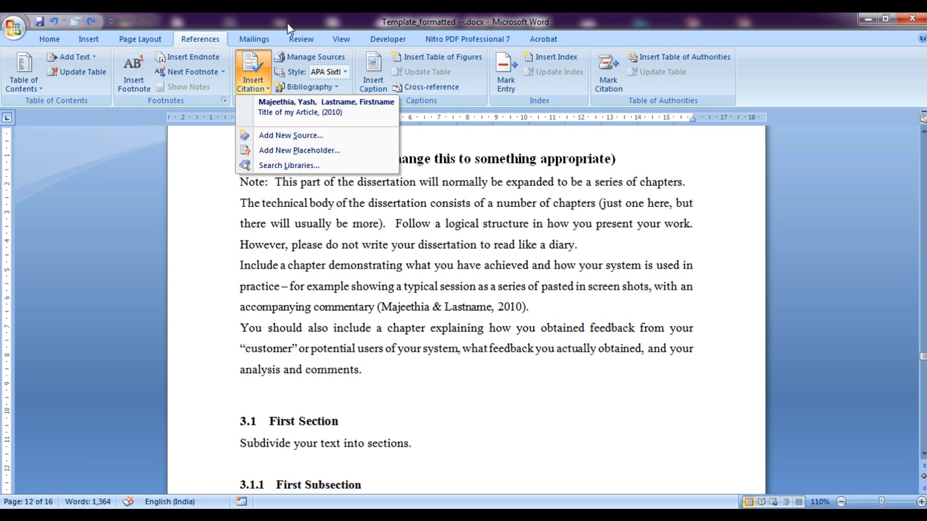
click(294, 58)
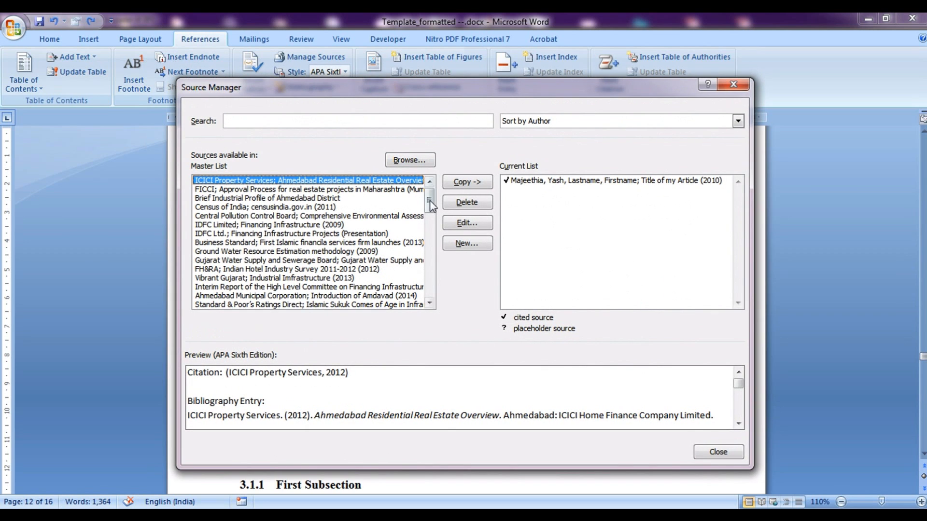
drag(428, 200, 429, 287)
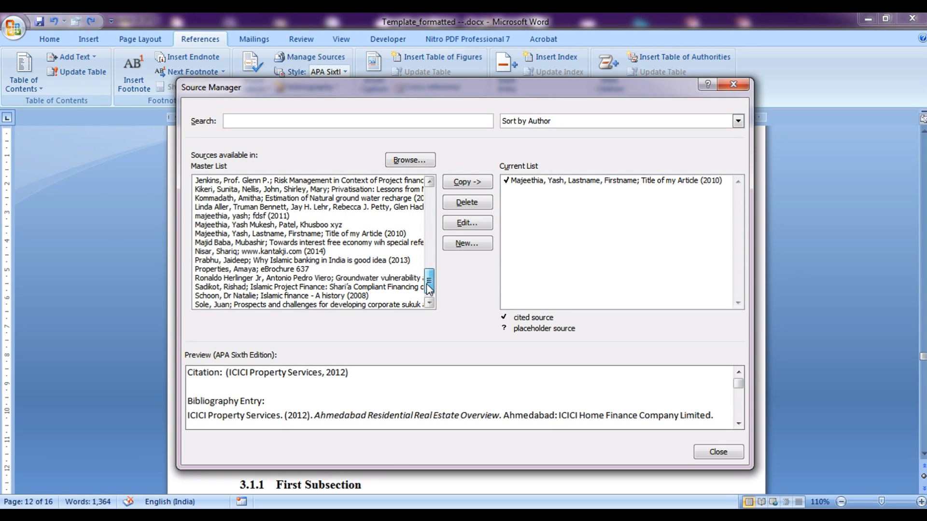
drag(427, 284, 430, 251)
click(241, 254)
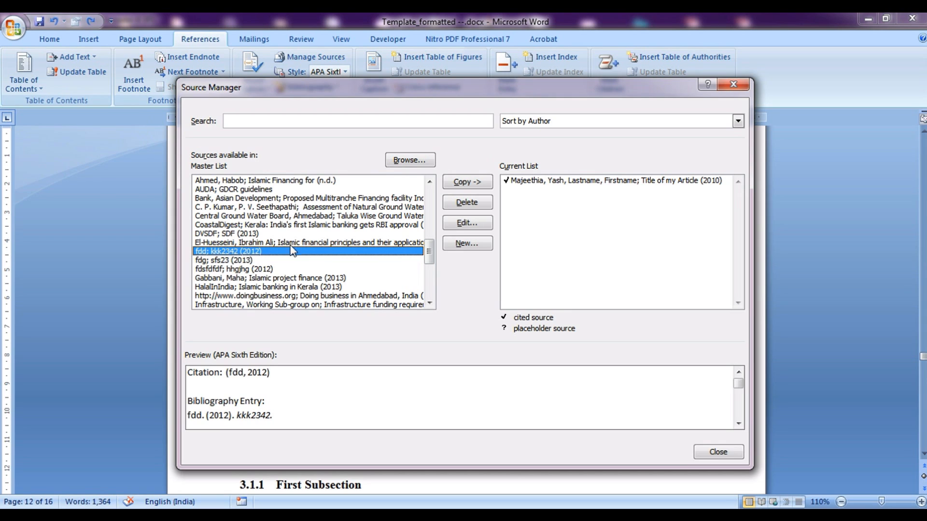
click(474, 188)
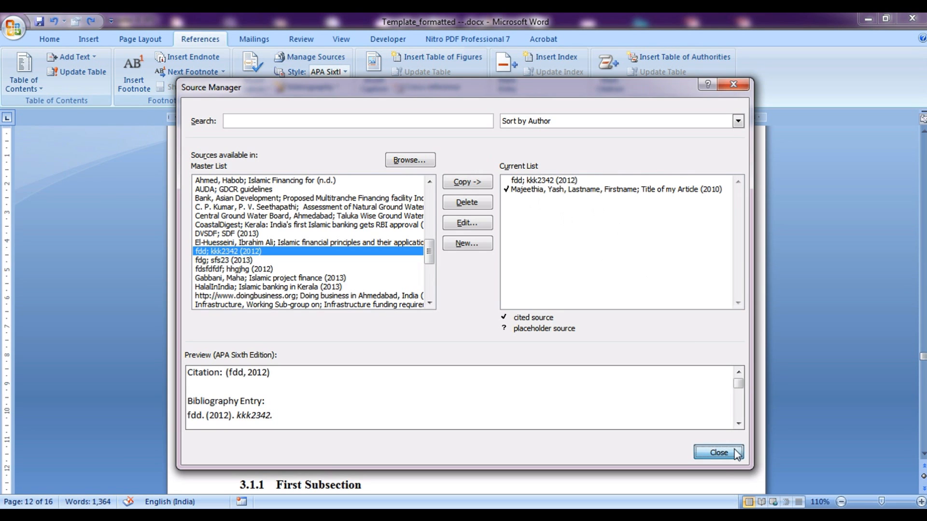
click(719, 451)
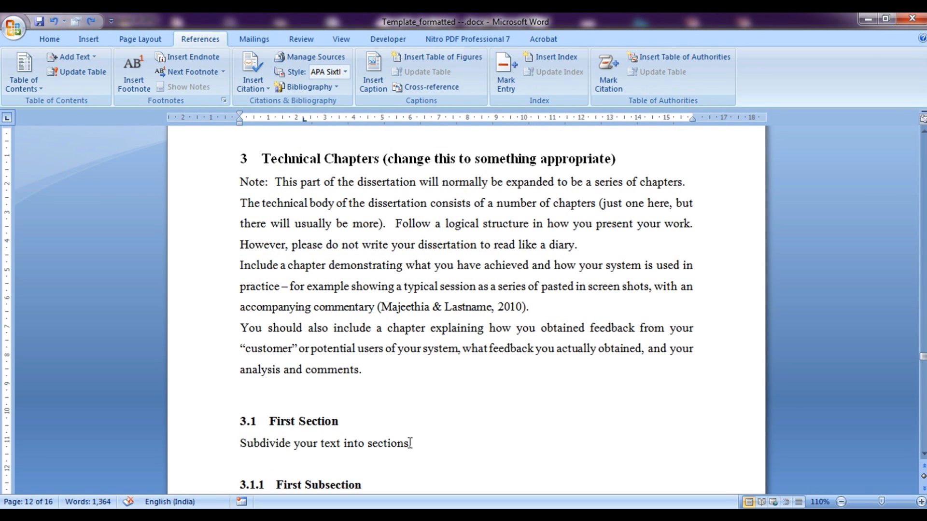
Insert the (fdd, 2012) citation after 'sections' under 3.1 First Section
click(252, 83)
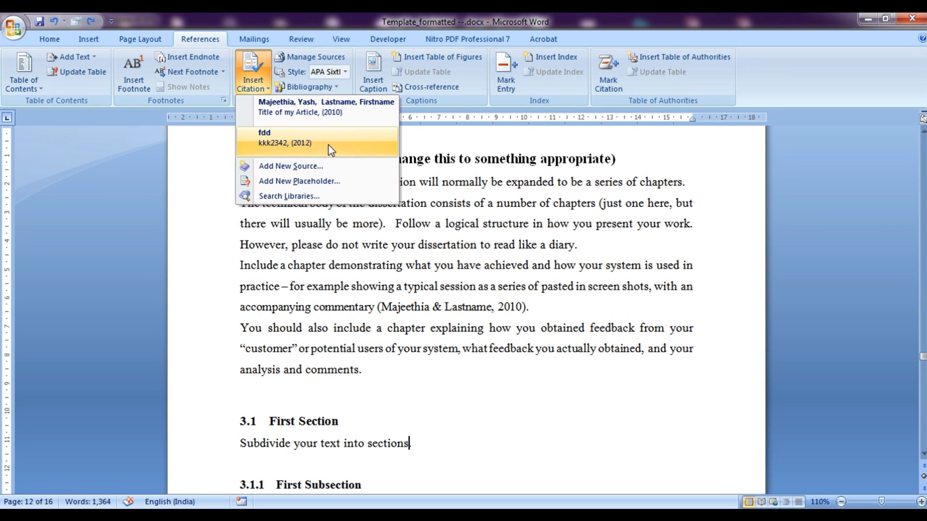
click(340, 151)
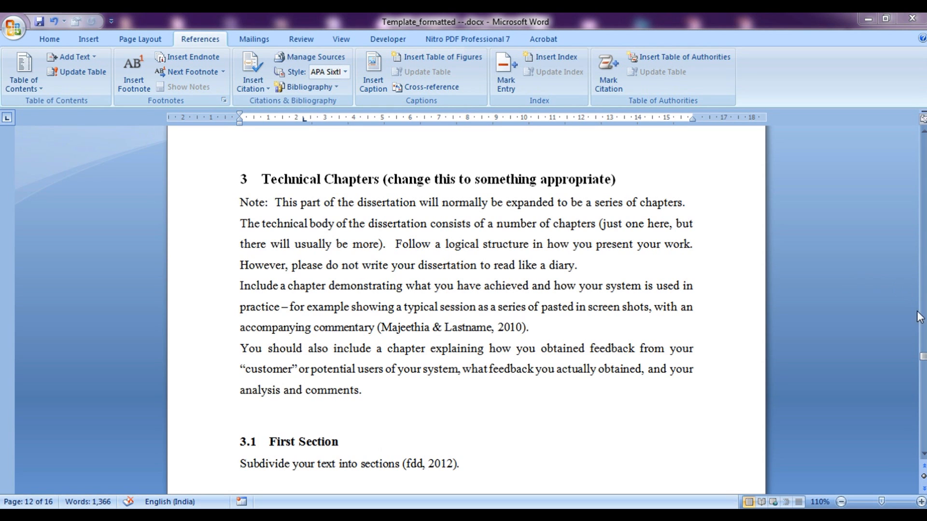
drag(924, 363, 921, 381)
Paste the flowchart image on a new line after the paragraph and select it
click(704, 341)
key(Return)
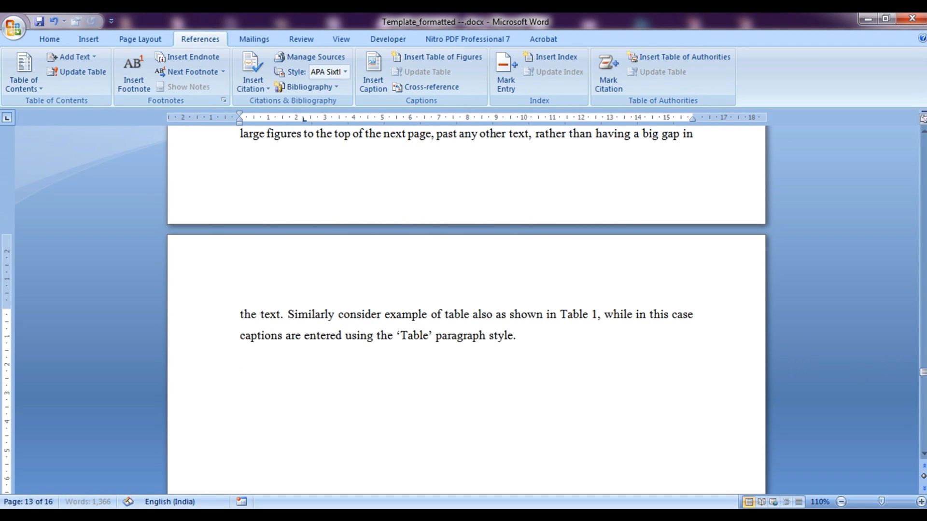
key(ctrl+v)
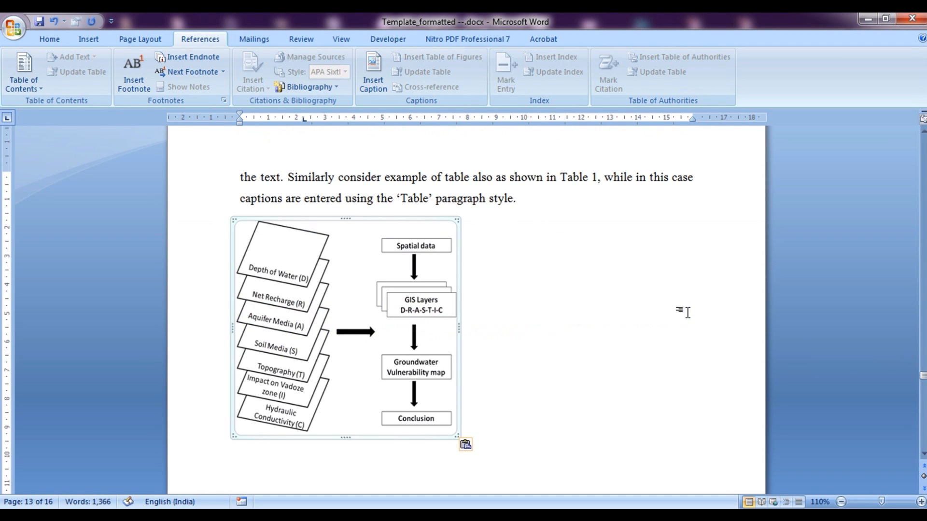
click(660, 354)
click(505, 418)
click(411, 405)
Start an Insert Caption for the image and set its label to Figure
click(53, 42)
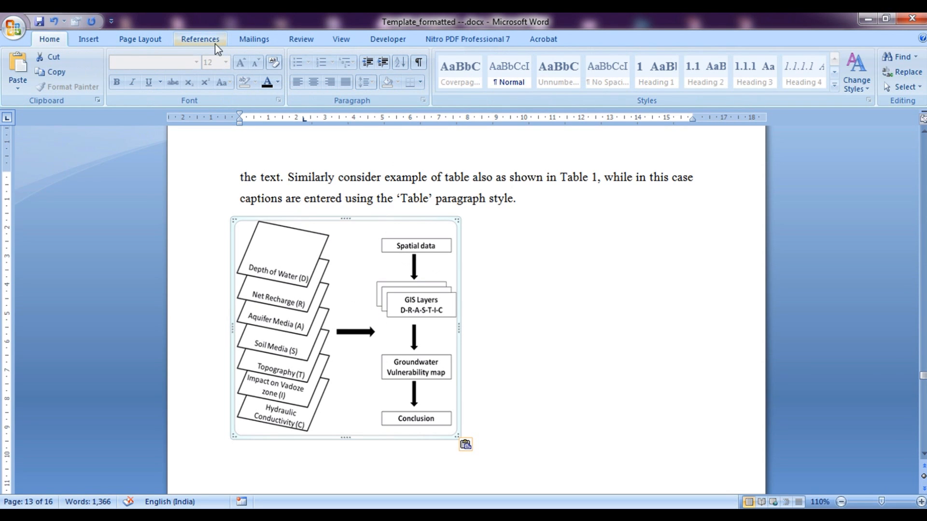
click(201, 40)
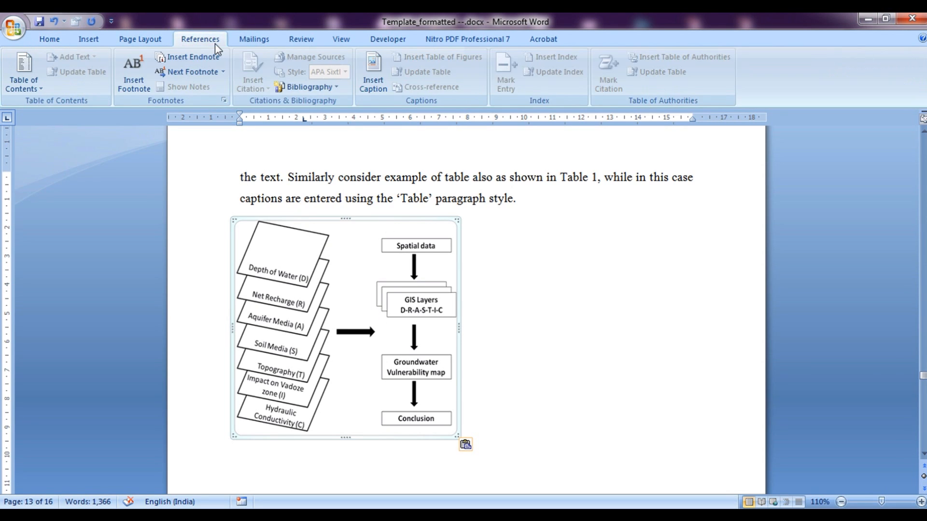
click(381, 84)
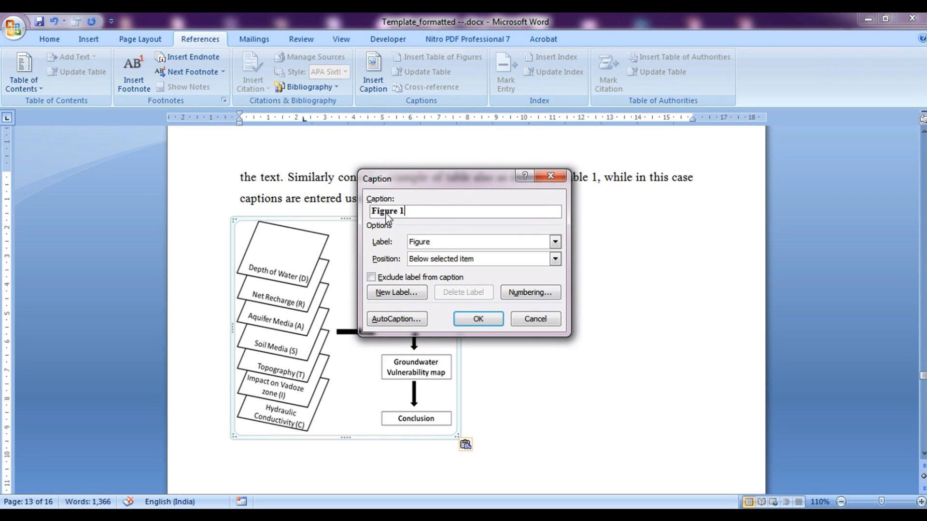
click(554, 244)
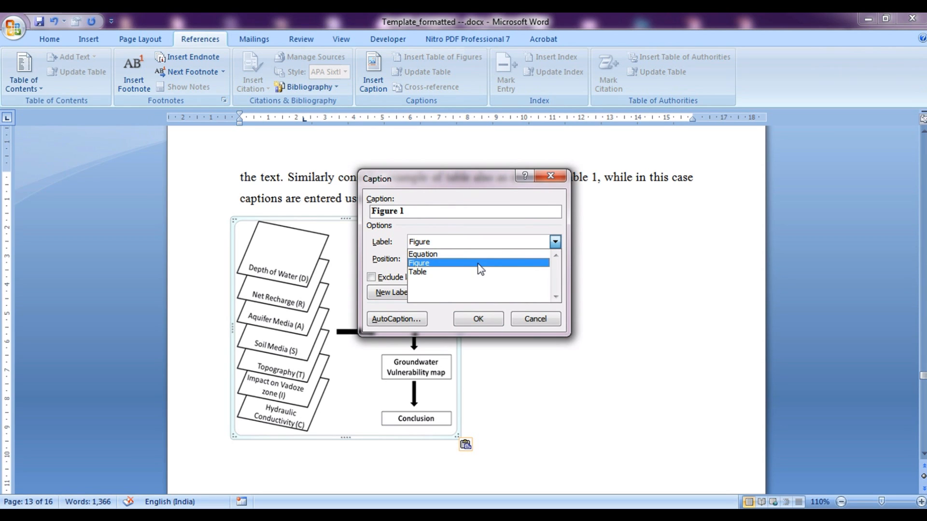
click(466, 272)
click(555, 242)
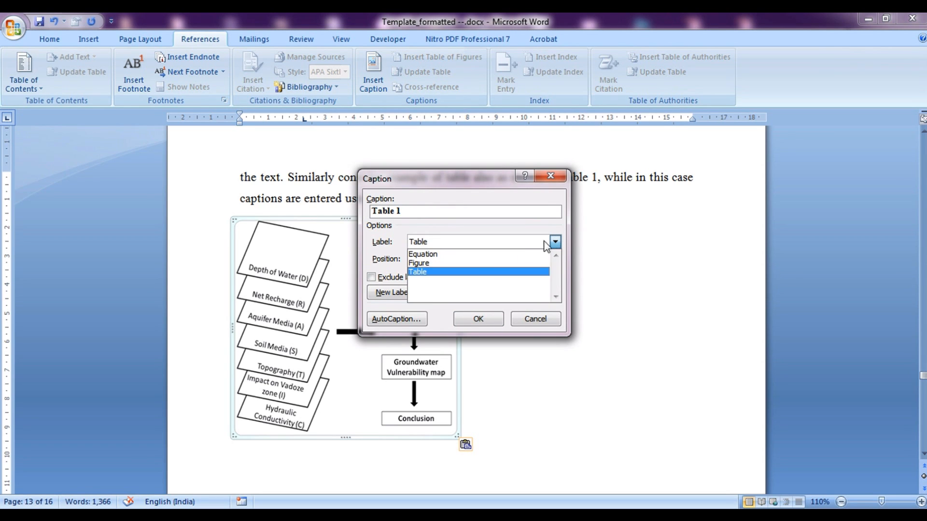
click(514, 252)
click(554, 243)
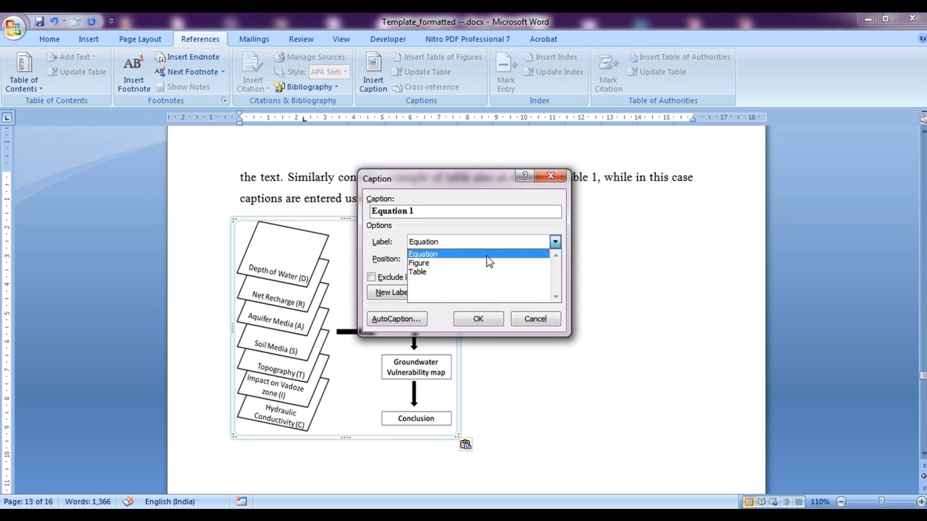
click(472, 264)
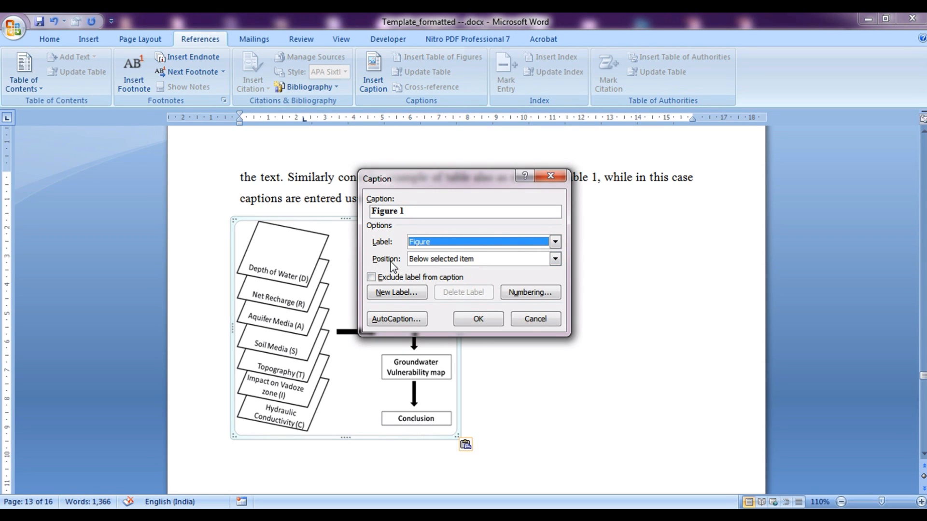
Place the caption below the image with 1, 2, 3 numbering and insert 'Figure 1'
click(485, 260)
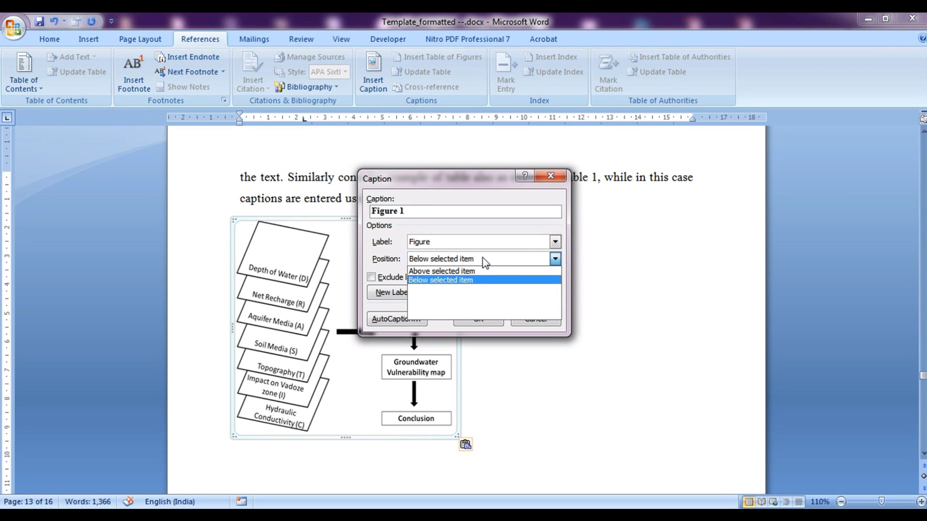
click(462, 281)
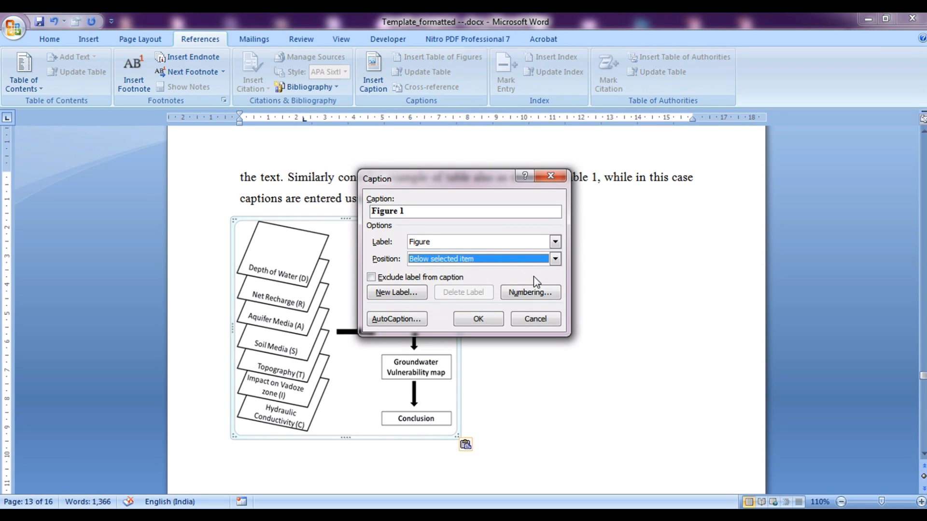
click(531, 292)
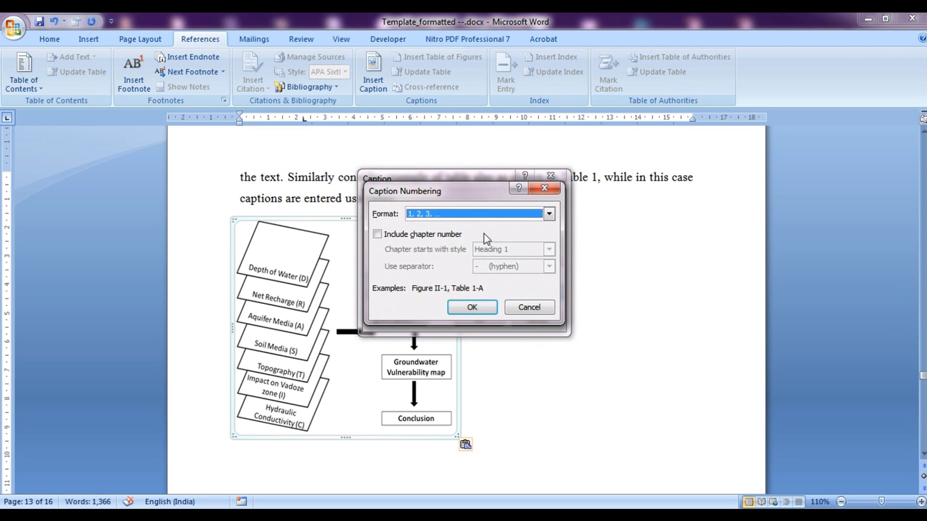
click(459, 216)
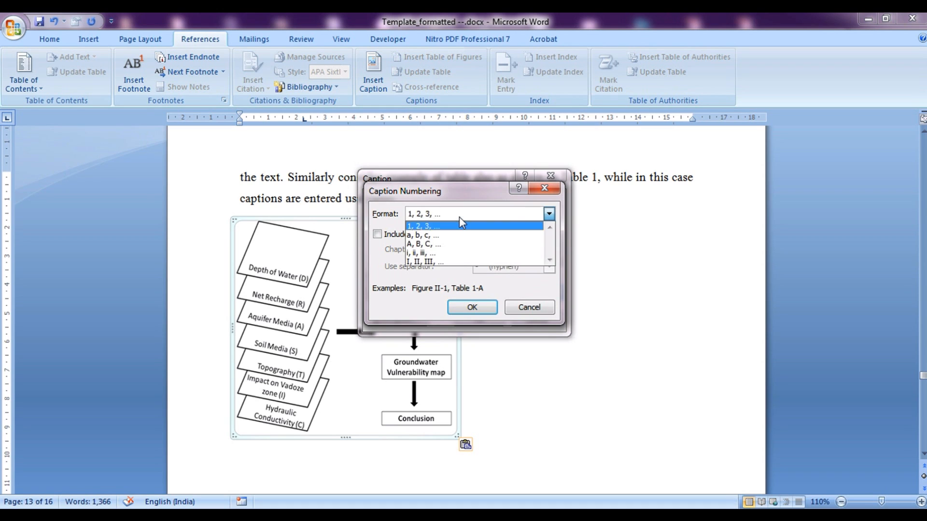
click(524, 310)
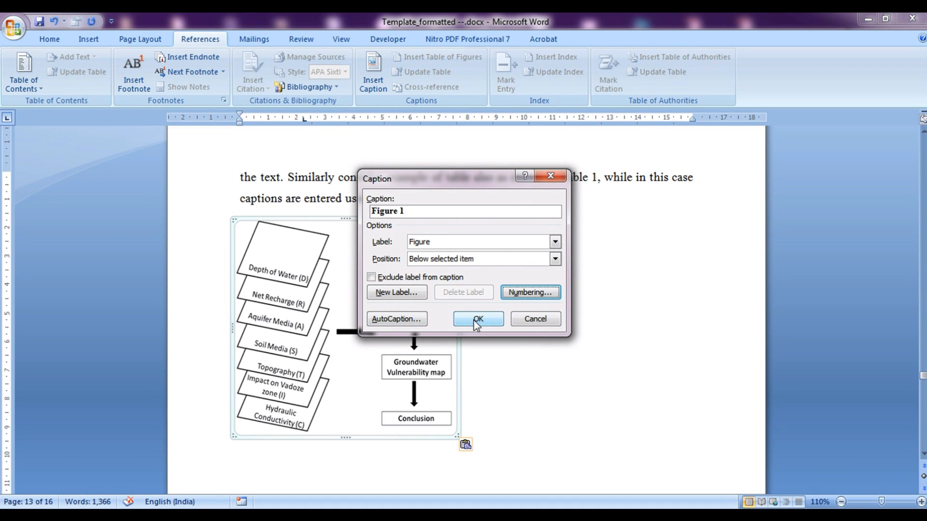
click(477, 320)
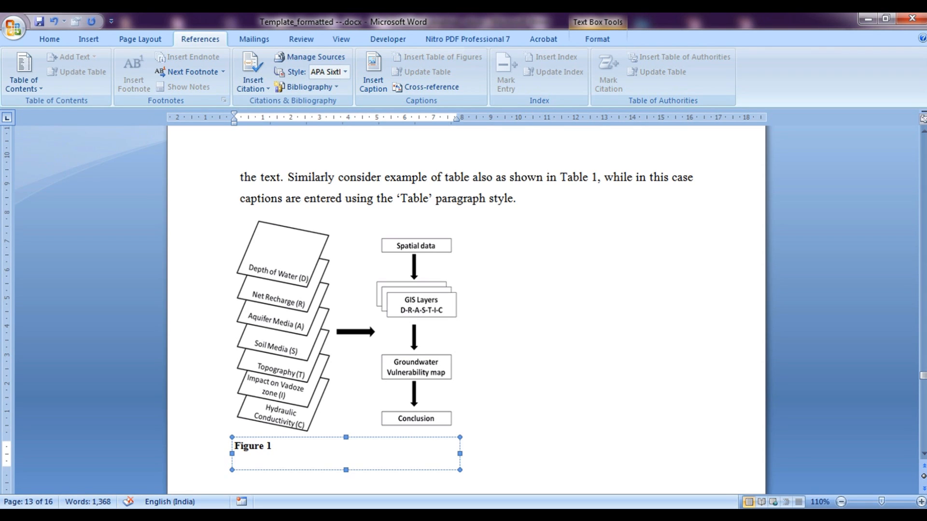
Type 'My model flowchart' after 'Figure 1' in the caption, then reselect the caption box
text(My M)
key(BackSpace)
text(model flowchart)
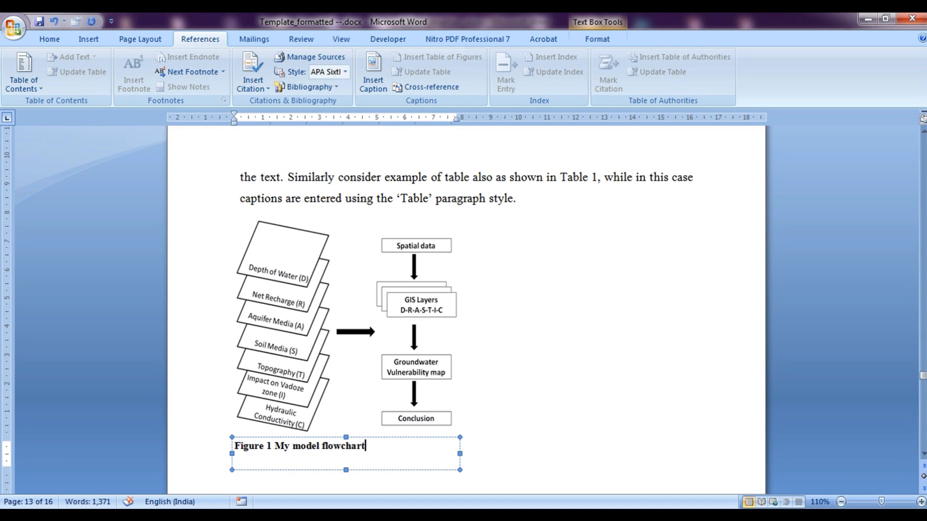
click(611, 319)
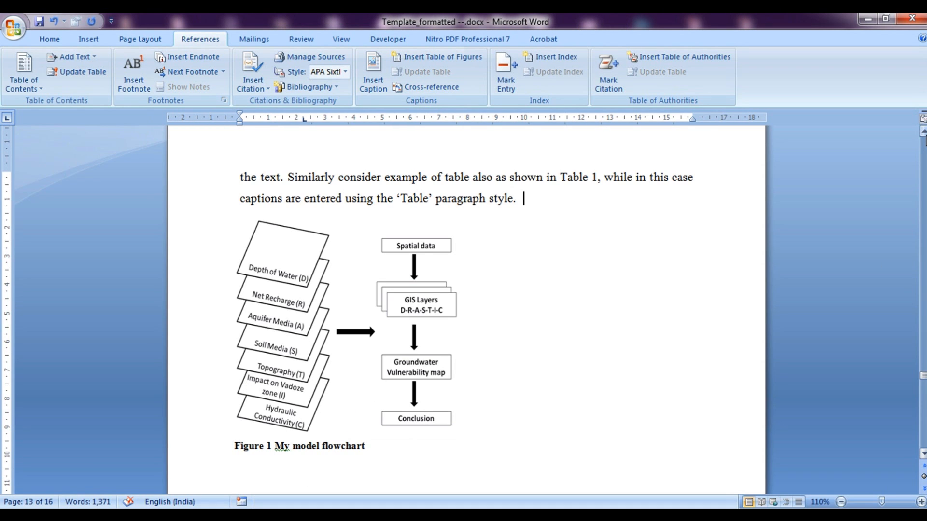
click(328, 448)
click(59, 39)
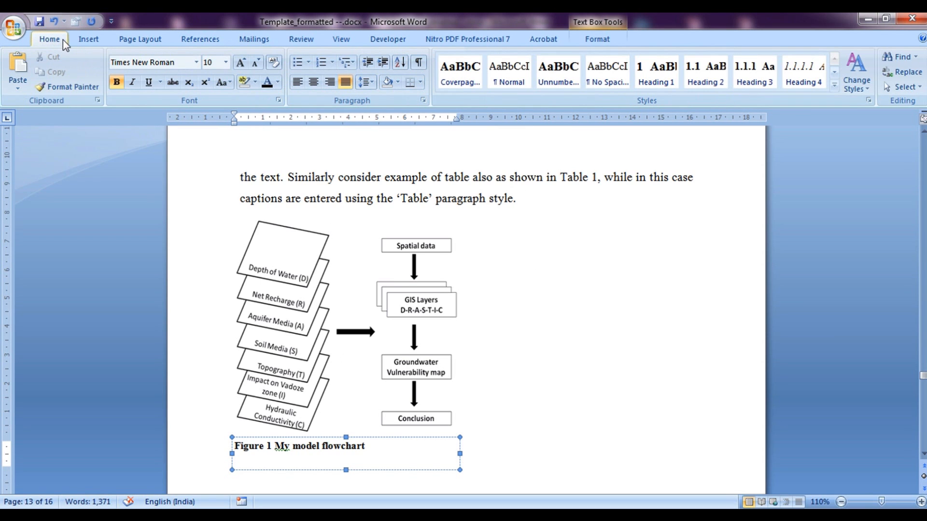
click(834, 72)
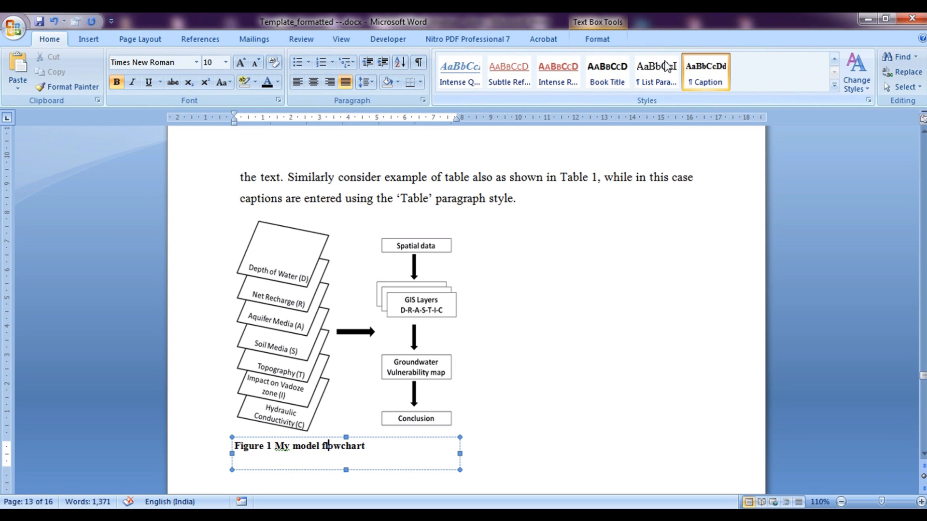
right_click(698, 74)
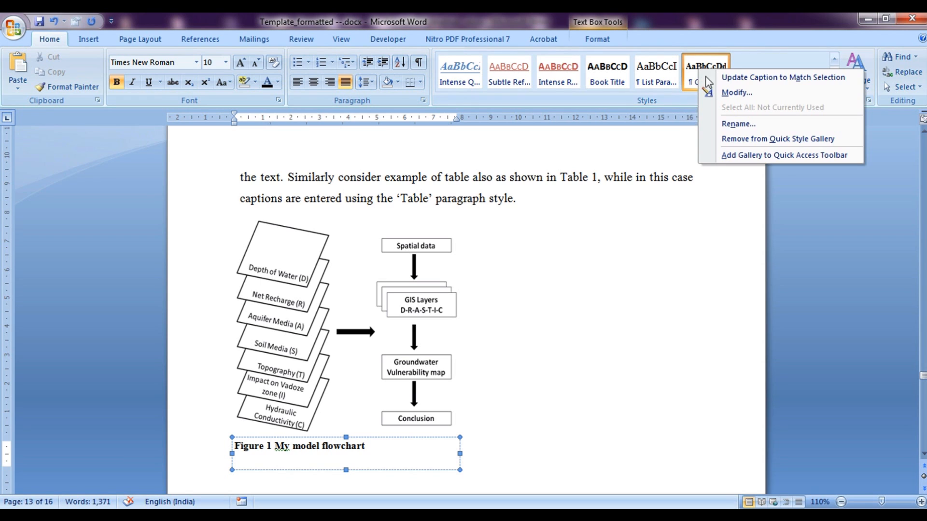
click(724, 89)
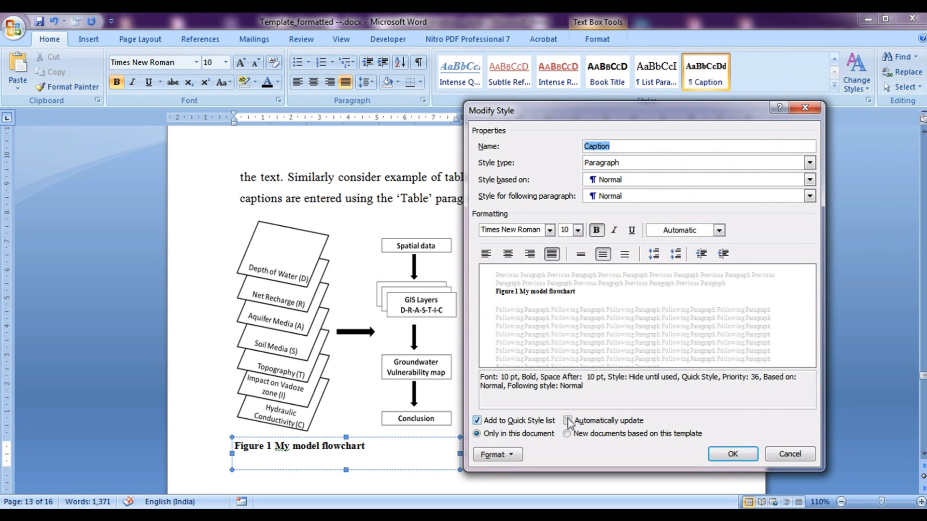
click(812, 108)
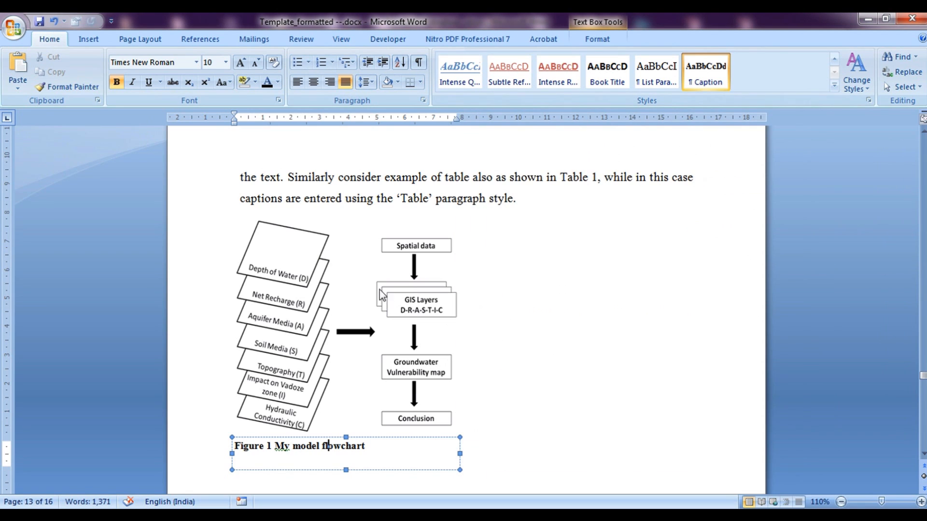
click(198, 41)
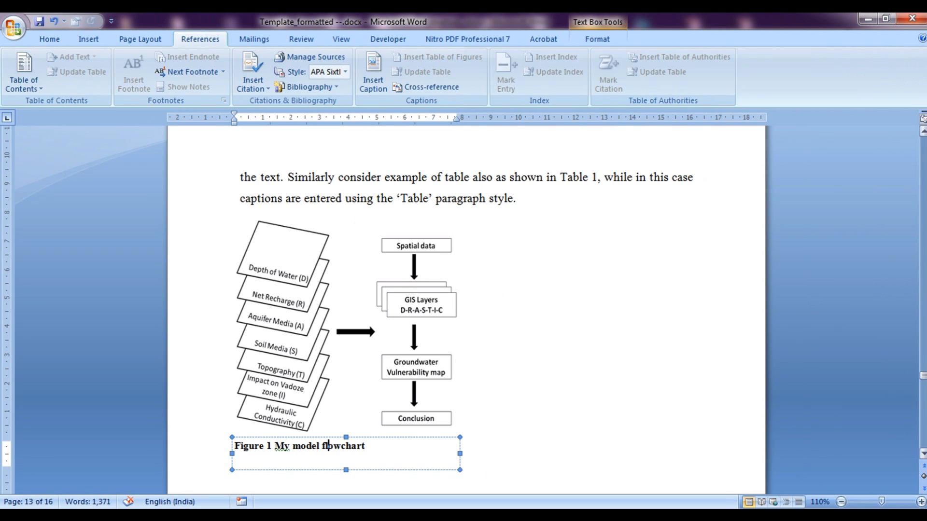
Scroll to the Second Section paragraph and select its 'Figure 1' mention
click(922, 131)
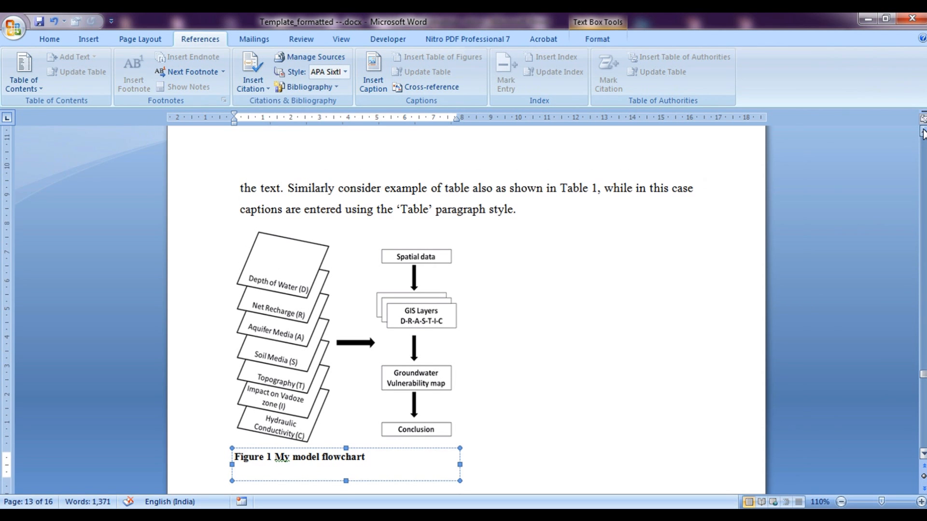
click(923, 132)
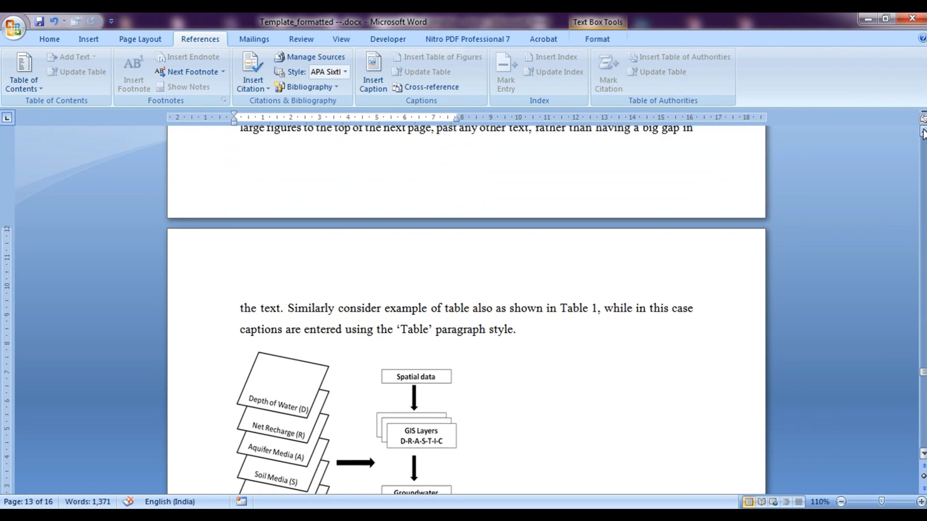
click(923, 132)
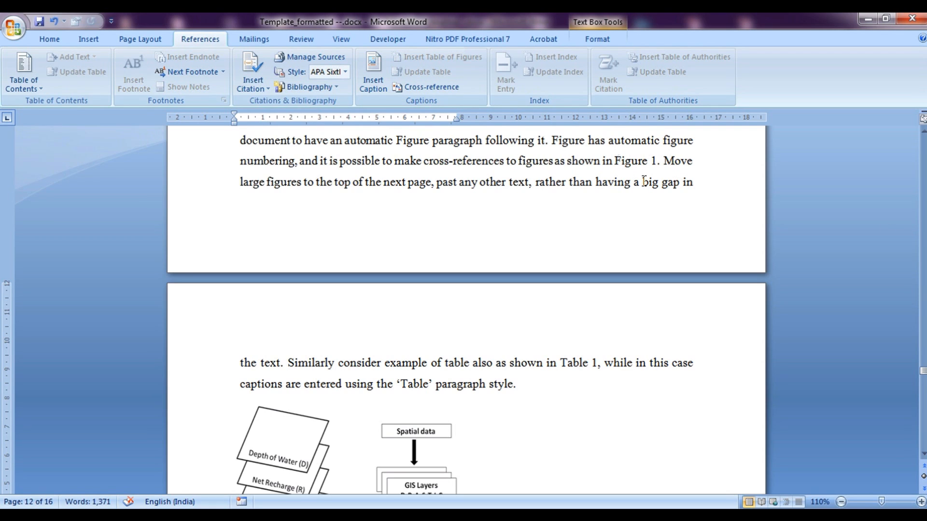
drag(923, 372, 923, 377)
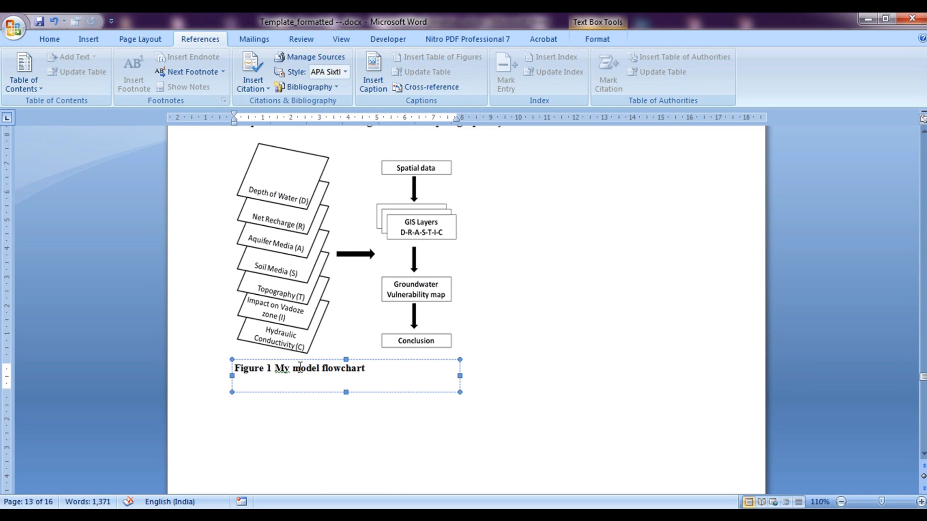
drag(923, 377, 924, 369)
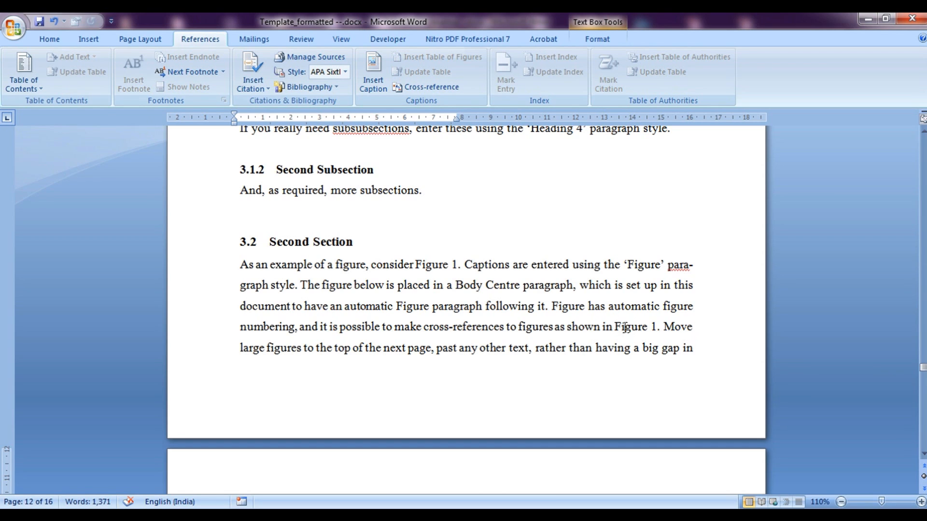
drag(616, 326, 664, 334)
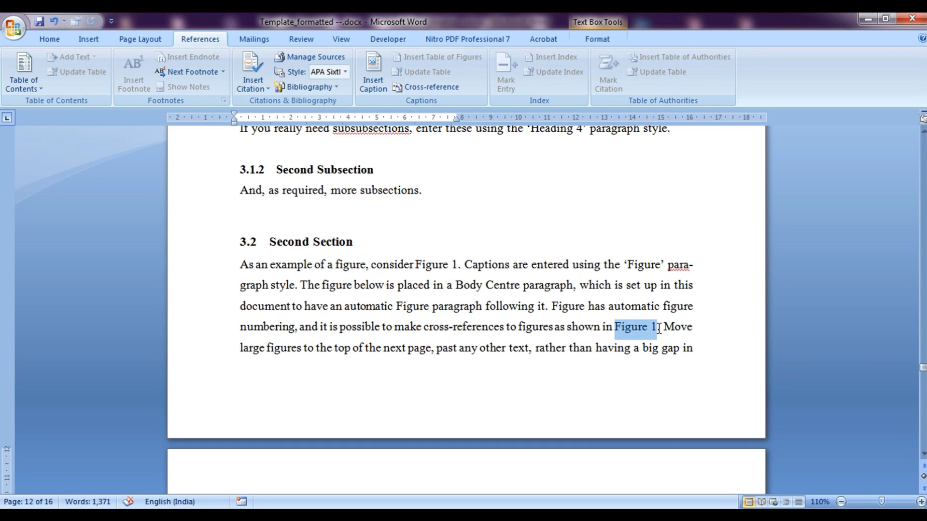
Replace it with a Figure cross-reference showing only label and number
click(434, 87)
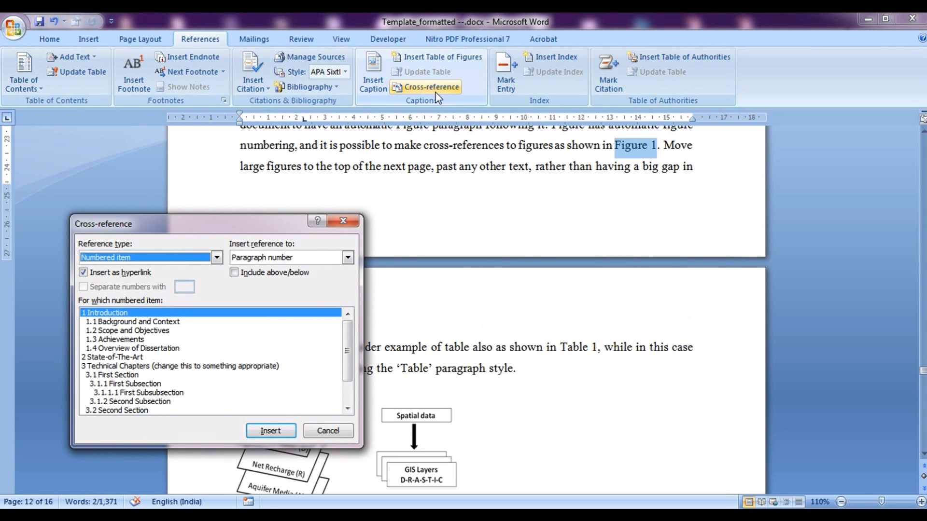
click(198, 257)
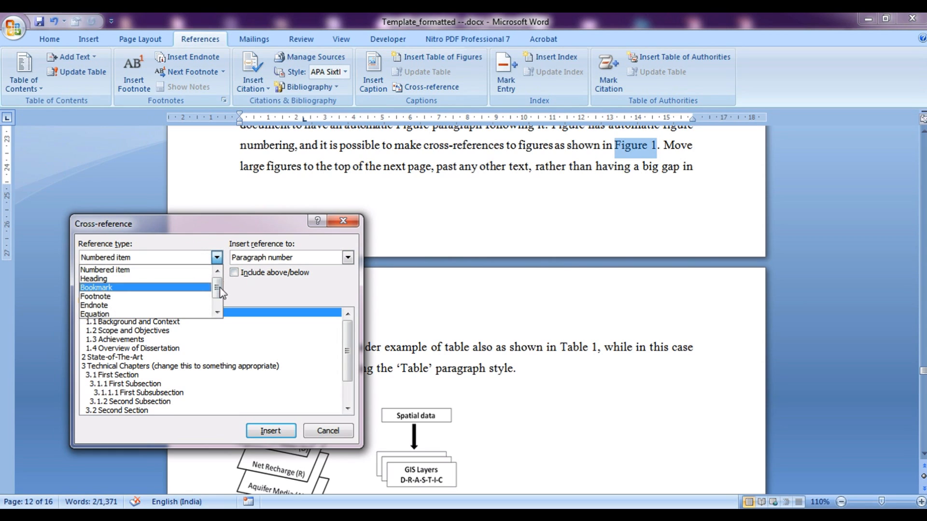
scroll(160, 302, down, 1)
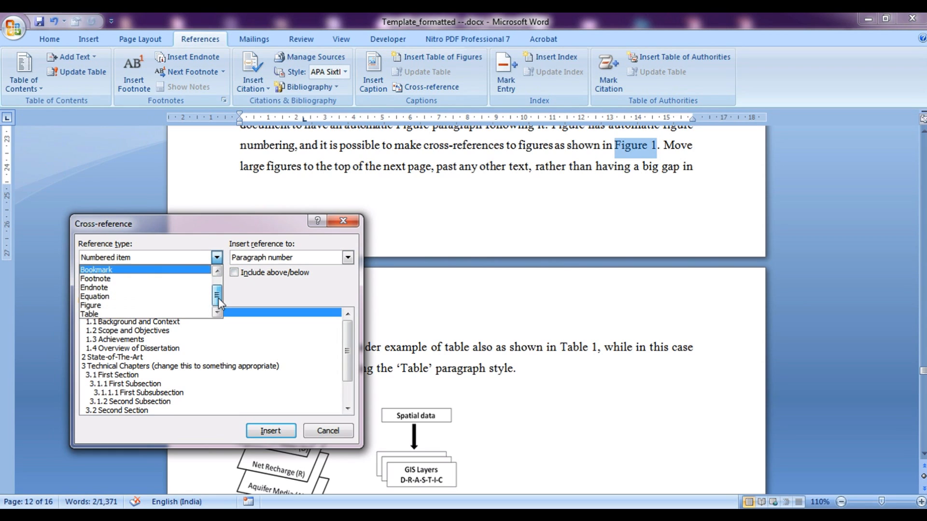
click(92, 305)
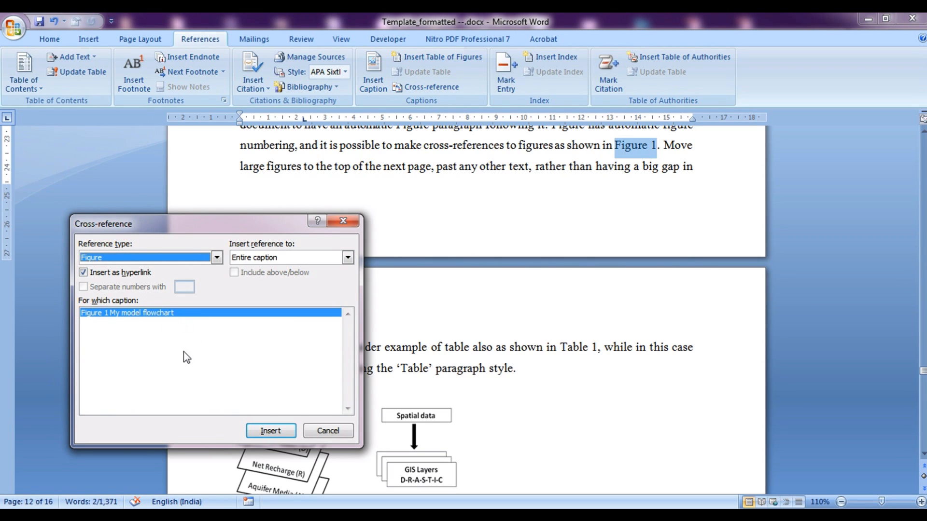
click(270, 258)
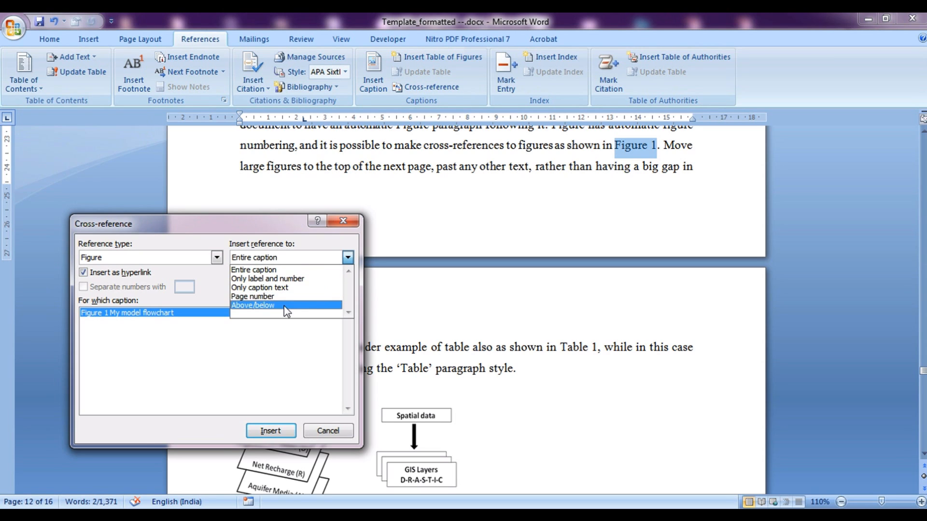
click(238, 280)
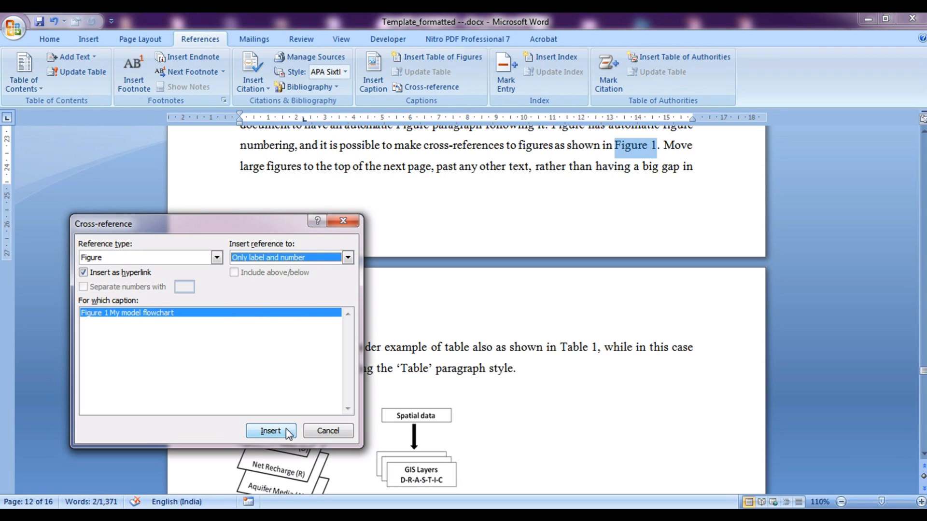
click(270, 431)
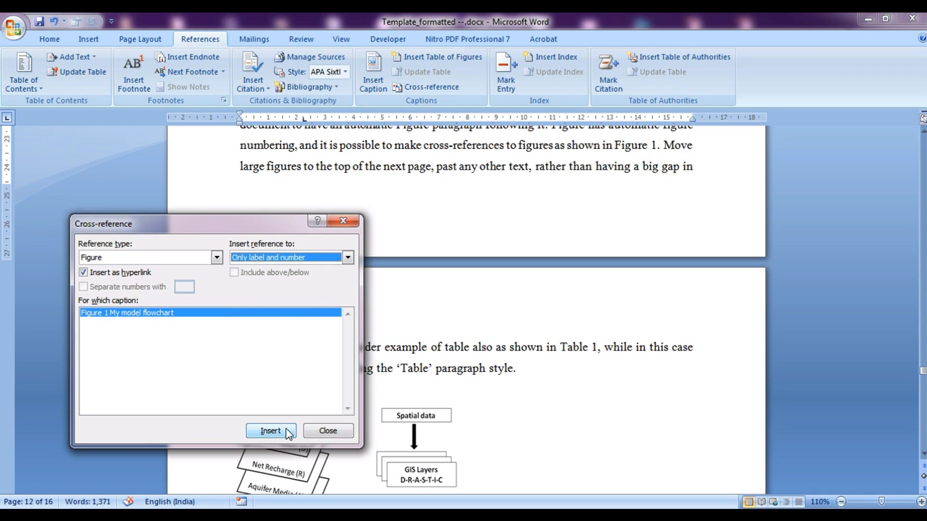
click(343, 434)
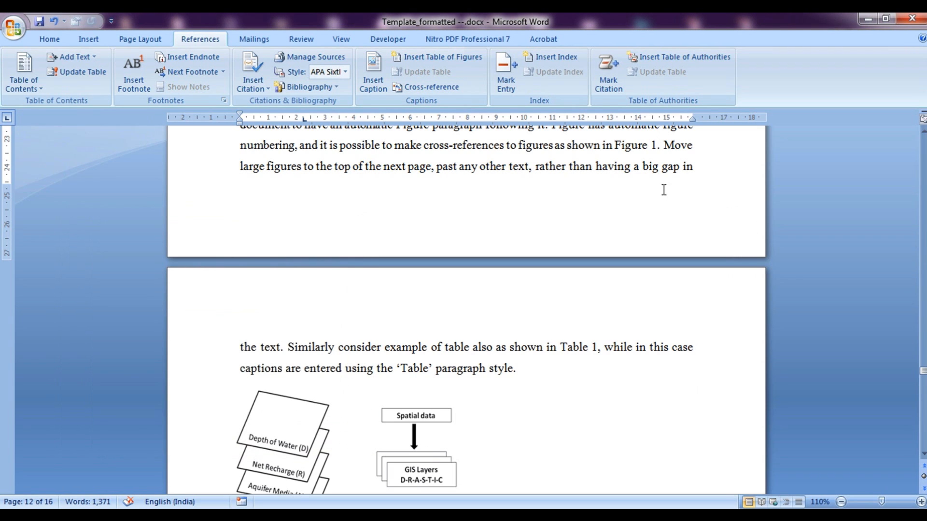
Follow the Figure 1 cross-reference to its caption and paste the Detail media table below it
click(640, 149)
ctrl+click(637, 147)
scroll(308, 213, up, 3)
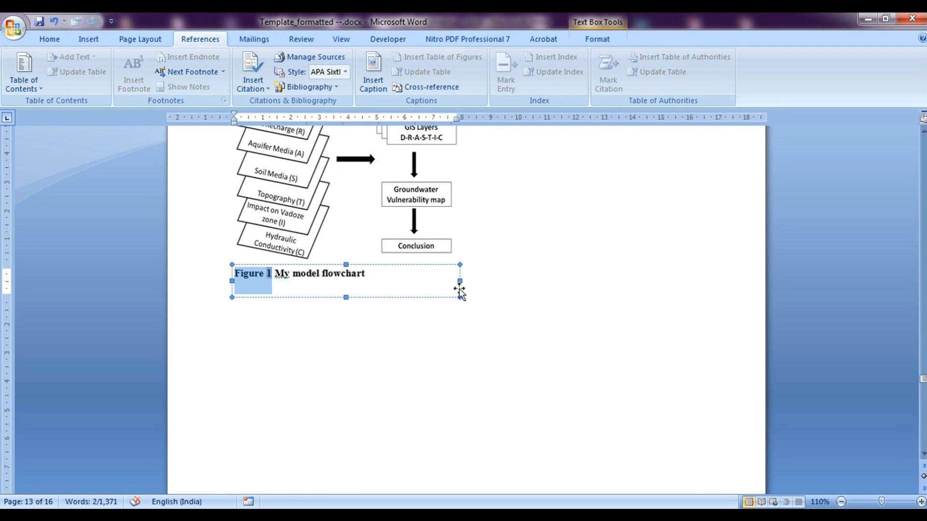
click(520, 365)
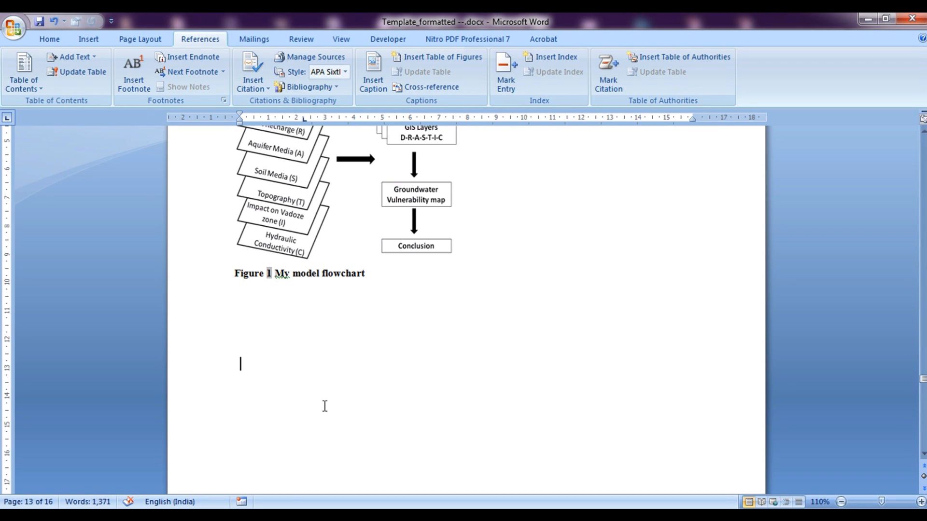
text(Detail media Range	Rating	Index	Area (km2) High Level Alluvium	6	18	217.54 Low Level Alluvium	7	21	3254.5 Coastal Alluvium	8	24	3547.33)
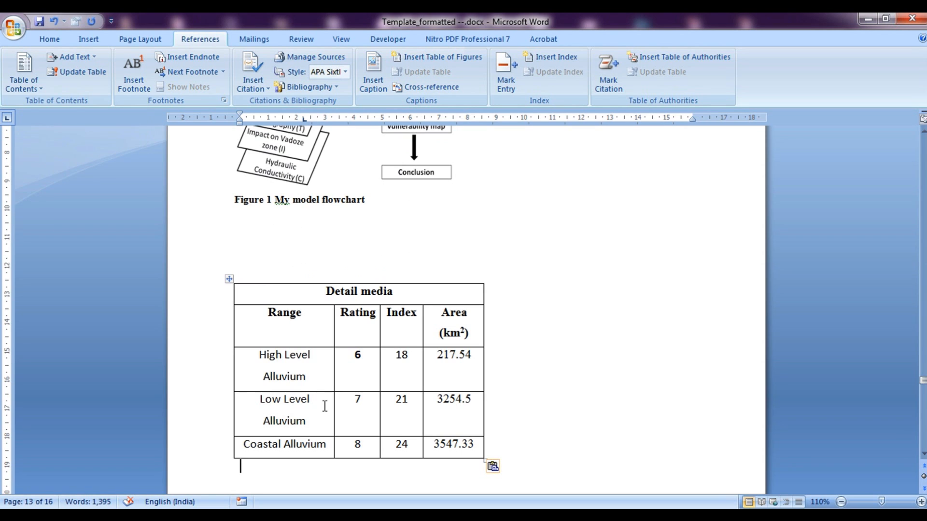
Caption the Detail media table 'Table 1- Details about media' using the Table label
click(382, 84)
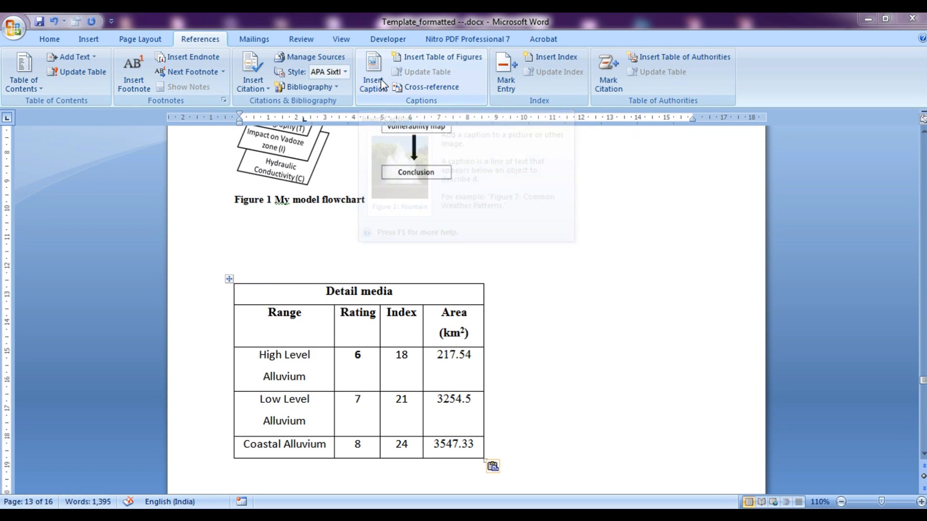
click(556, 242)
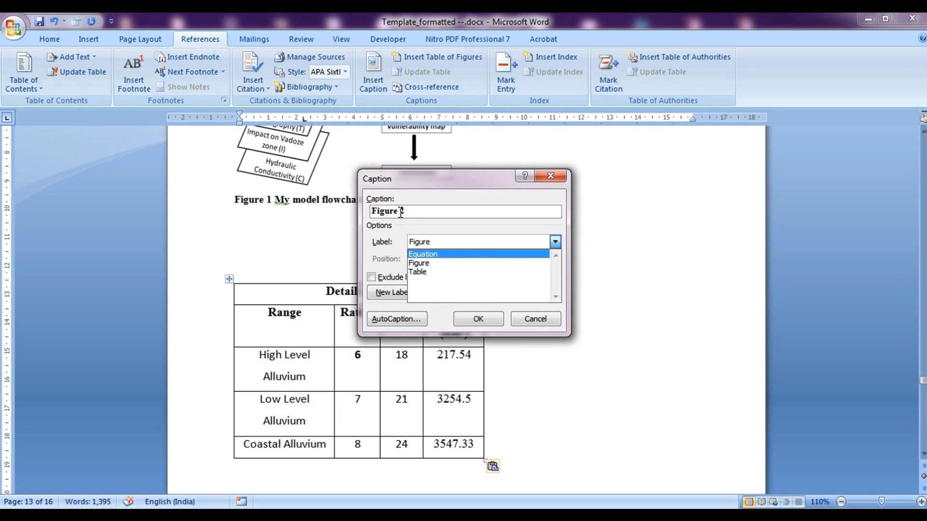
click(448, 273)
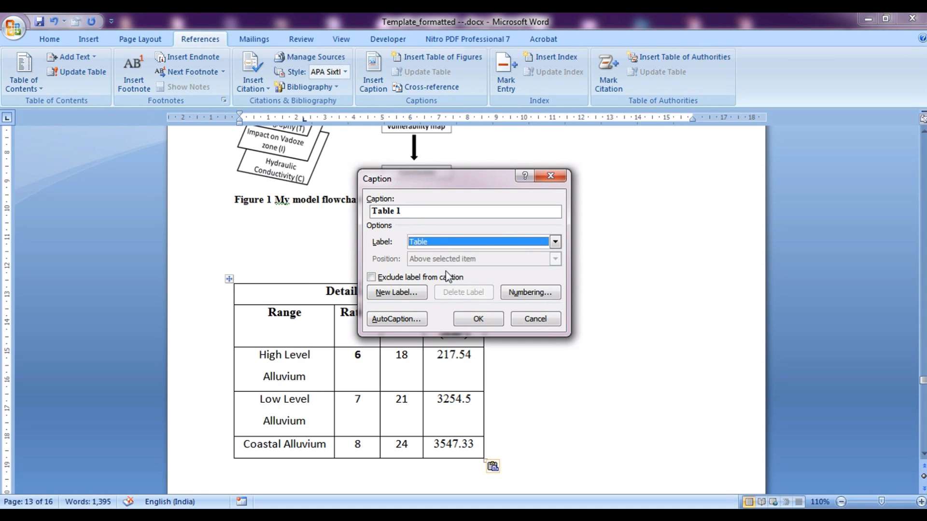
click(430, 214)
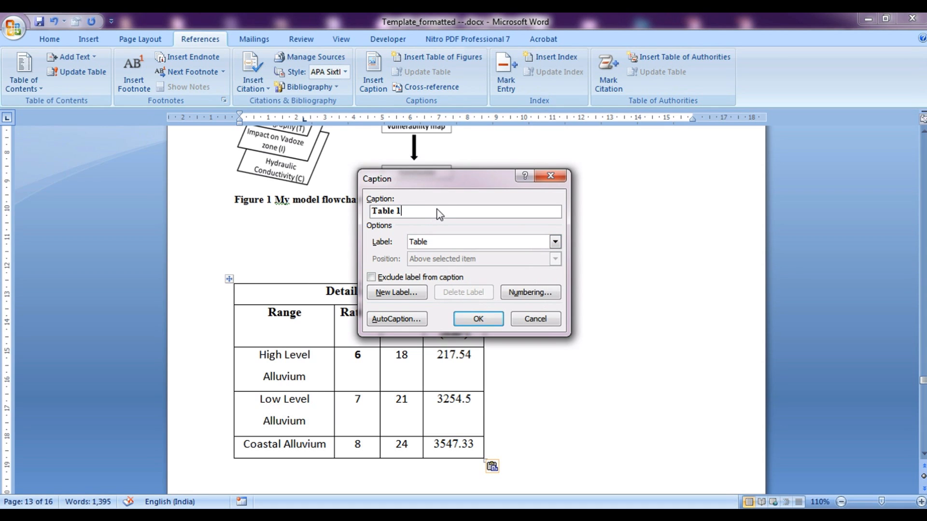
drag(463, 184, 631, 192)
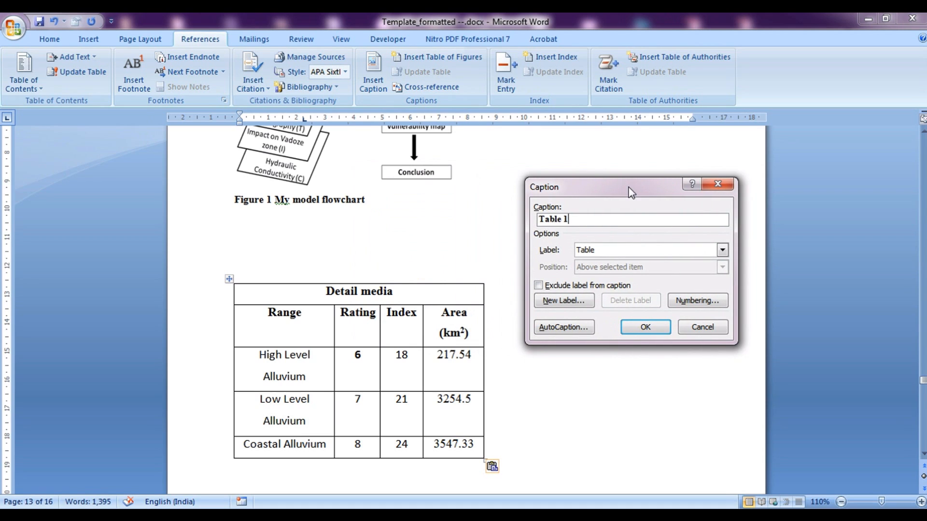
text(Details about medis)
key(BackSpace)
text(a)
click(569, 220)
text(-)
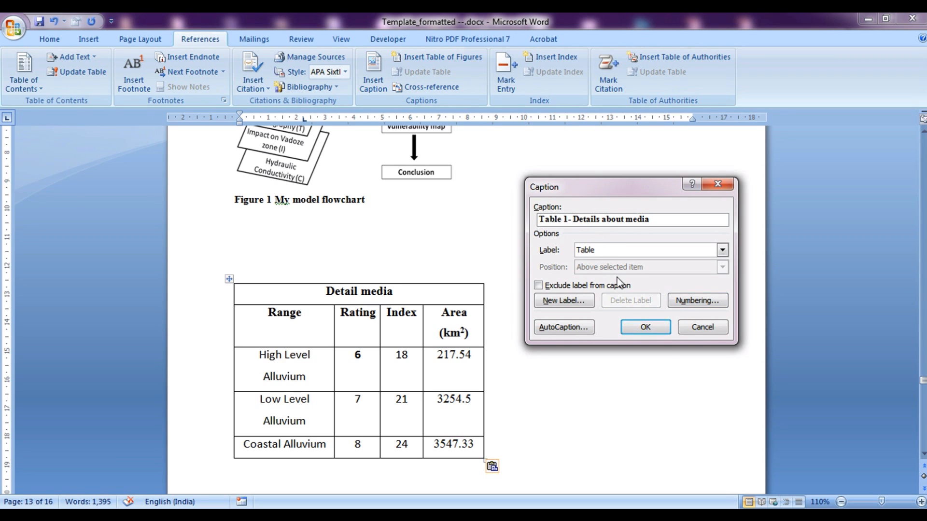
click(646, 329)
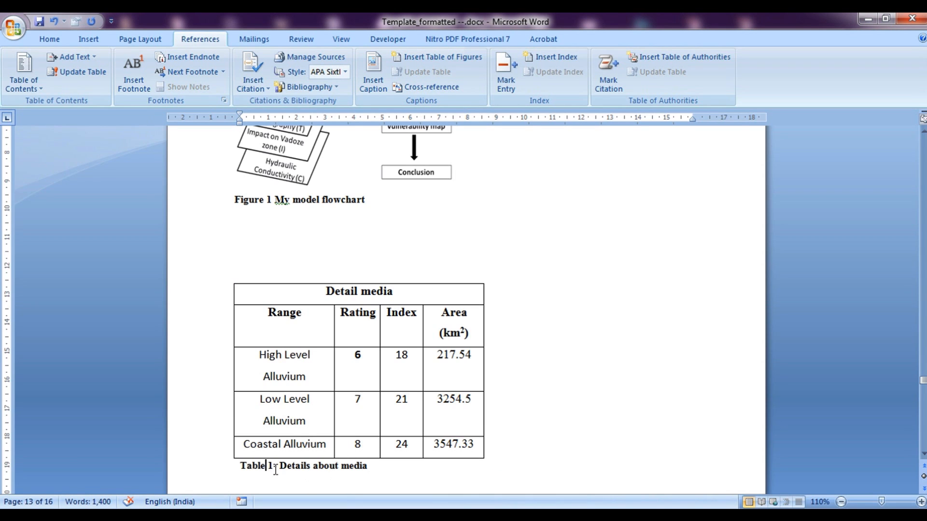
click(576, 432)
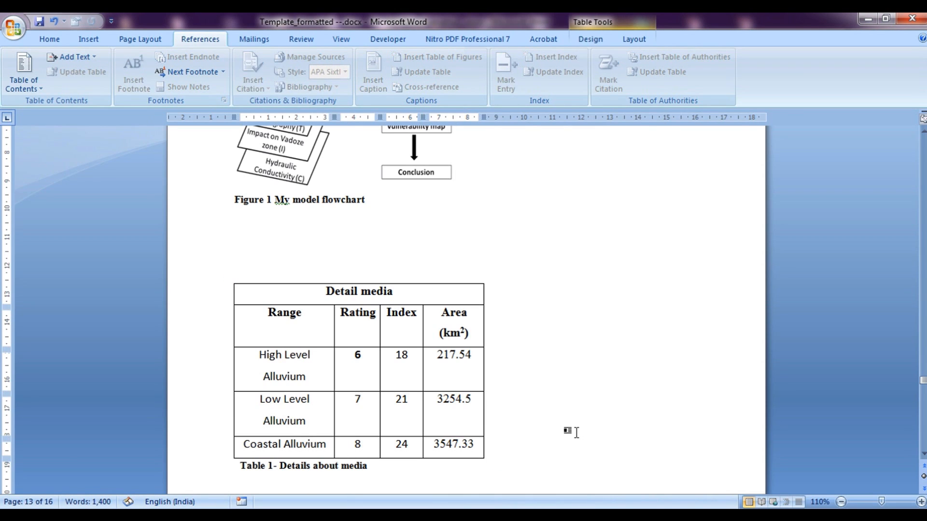
scroll(577, 432, up, 3)
scroll(577, 433, up, 3)
Replace the typed 'Table 1' with a Table cross-reference showing only label and number
drag(923, 380, 923, 380)
click(578, 260)
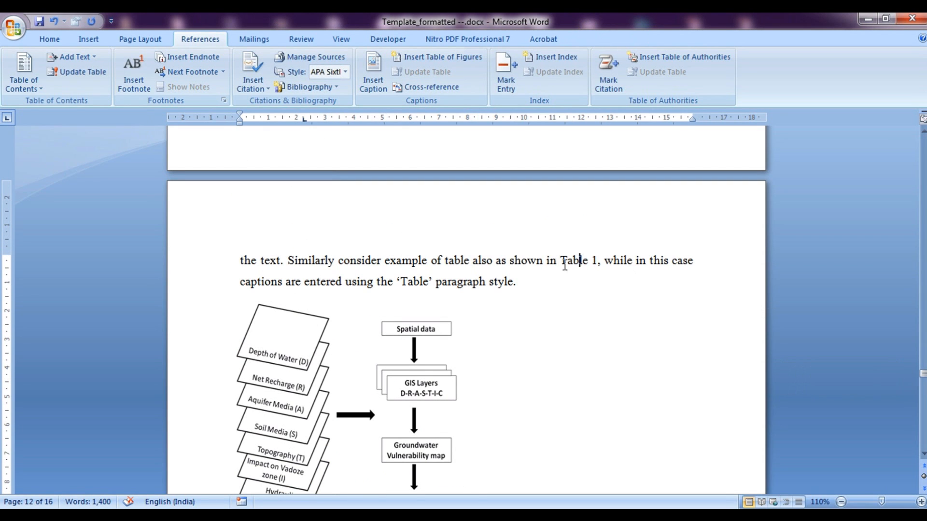
drag(564, 256, 597, 260)
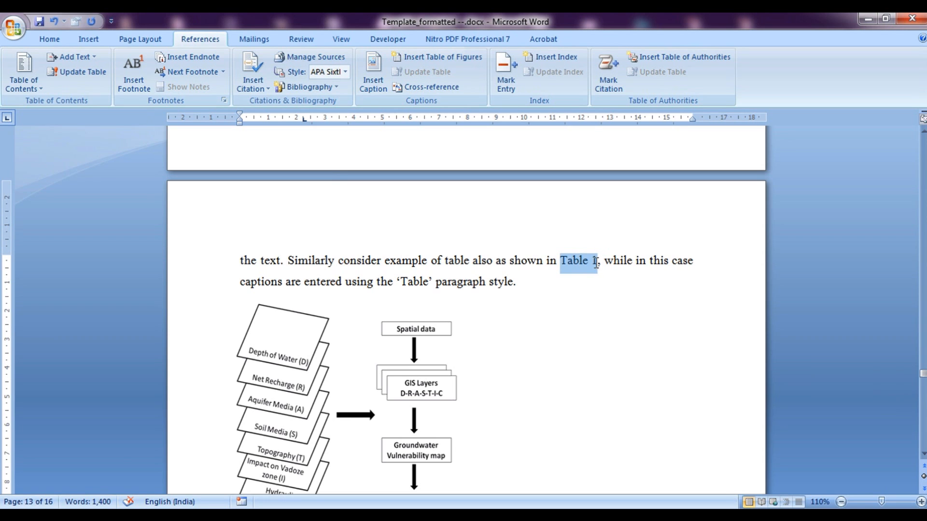
click(424, 86)
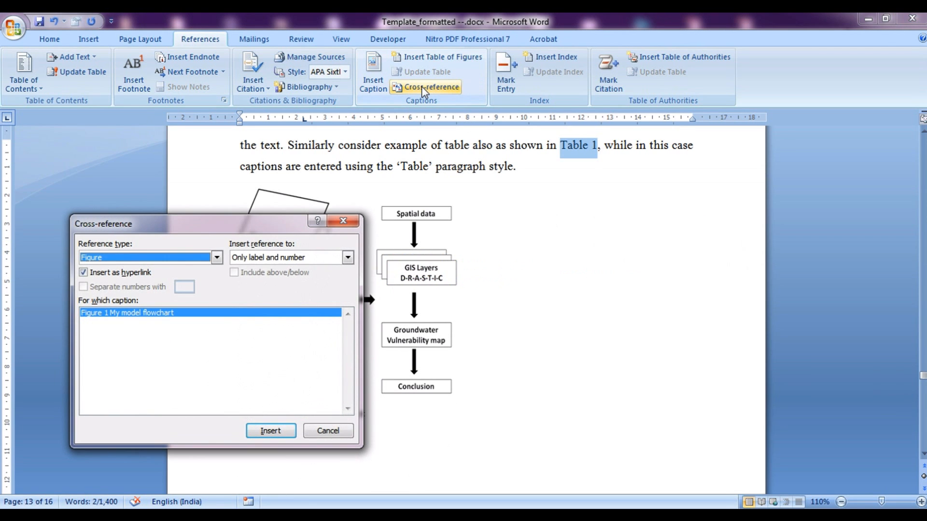
click(160, 259)
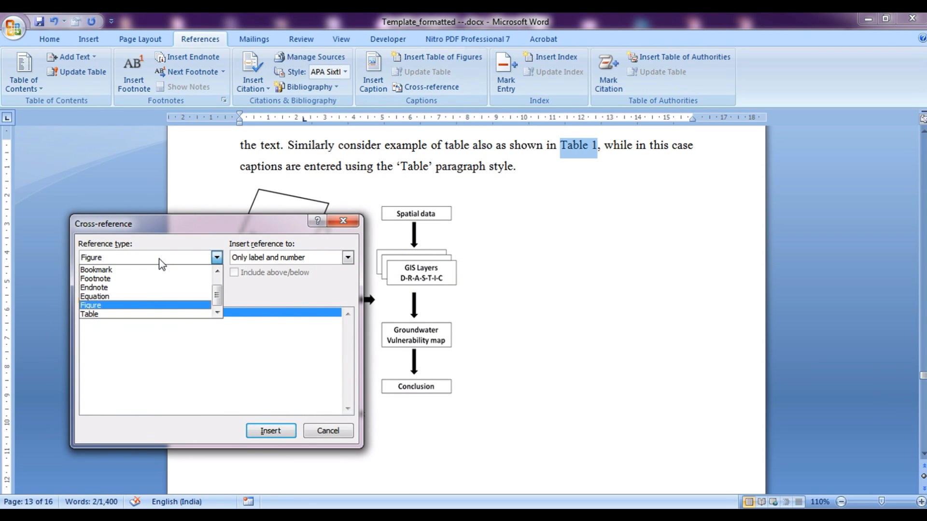
click(140, 312)
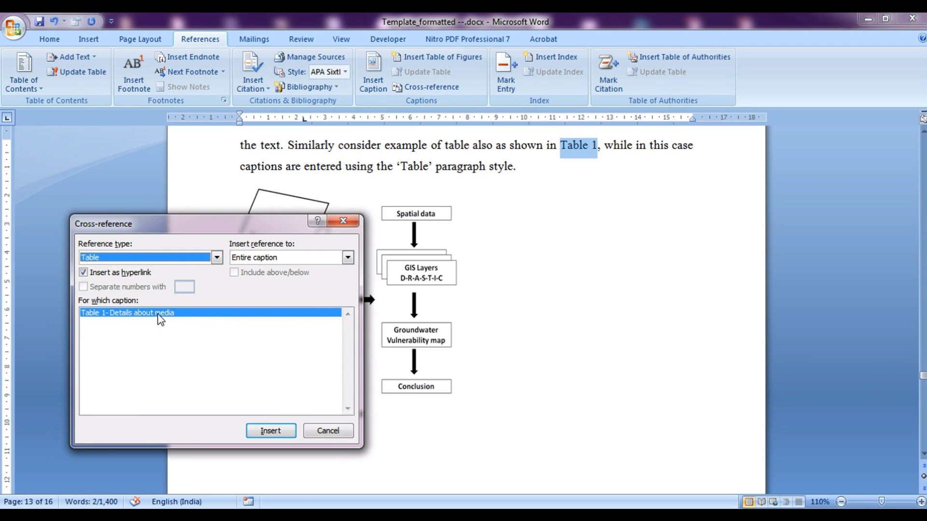
click(306, 259)
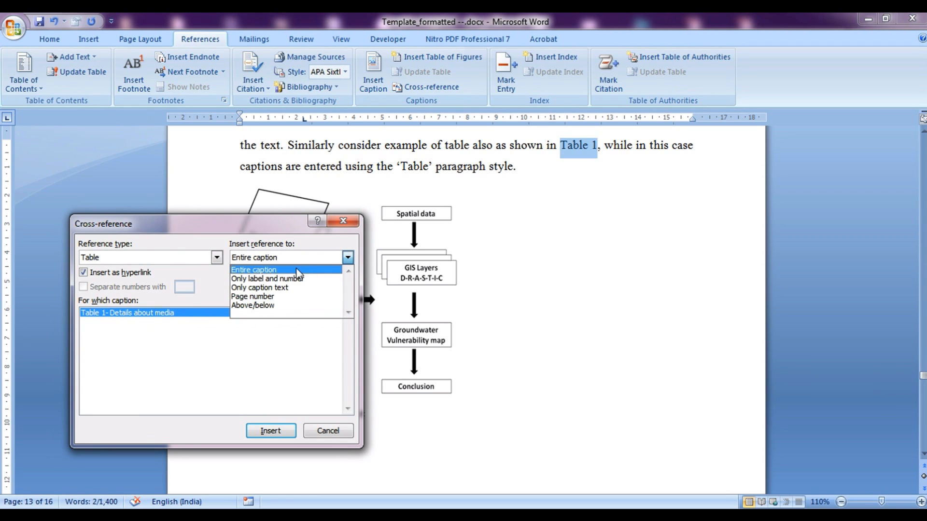
click(293, 279)
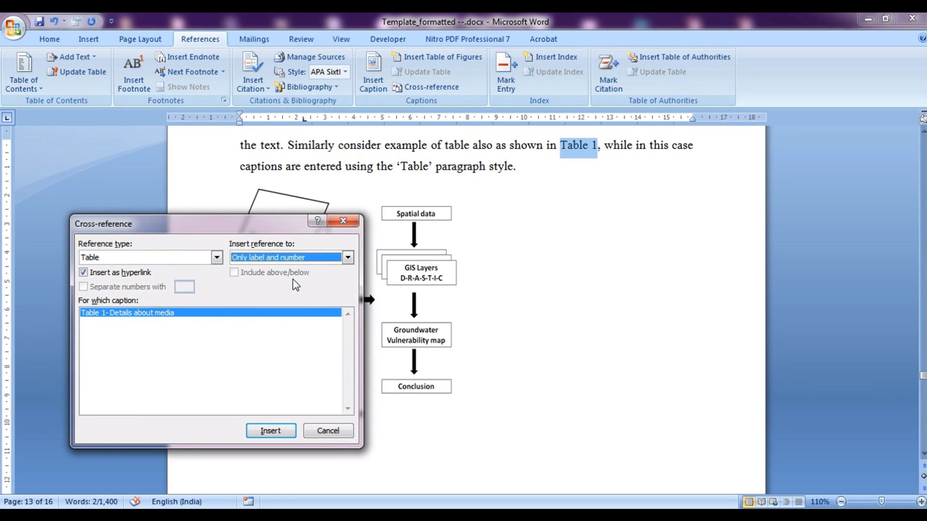
click(269, 431)
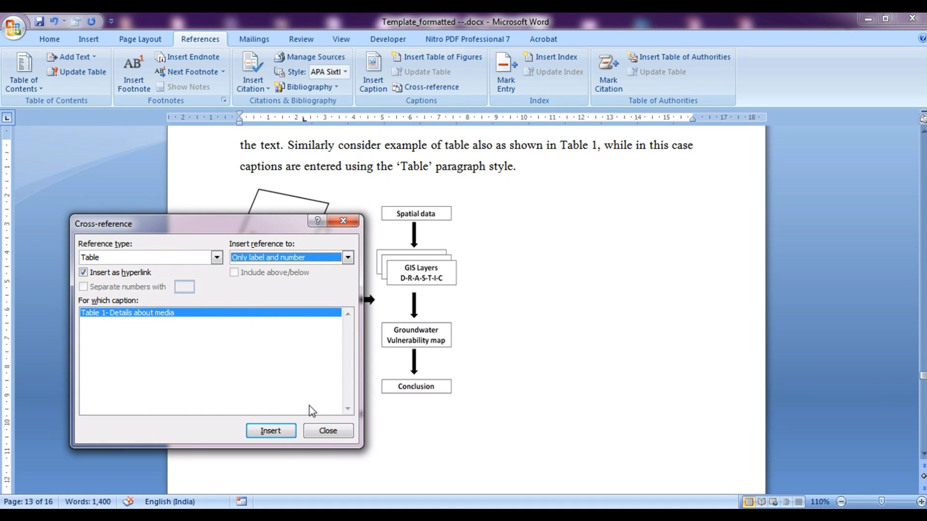
click(343, 430)
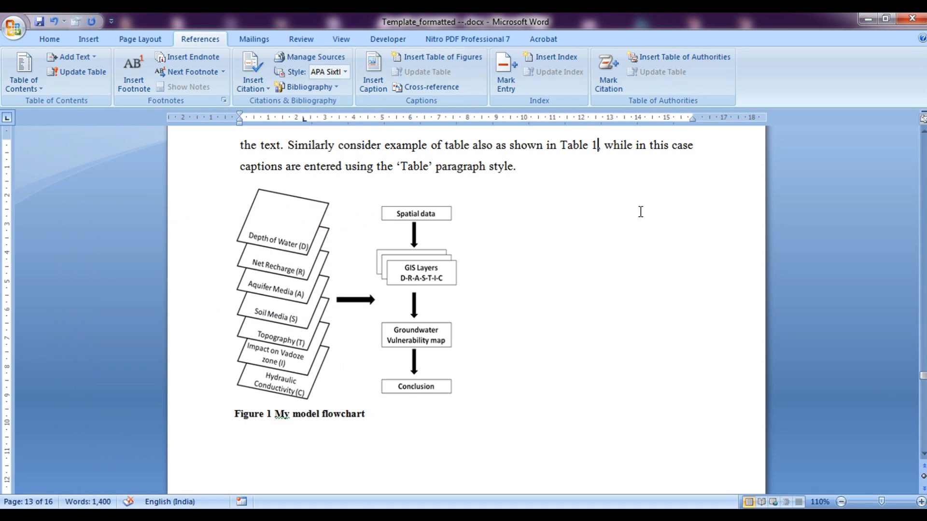
Ctrl+click the new Table 1 reference to confirm it jumps to the table caption
click(582, 149)
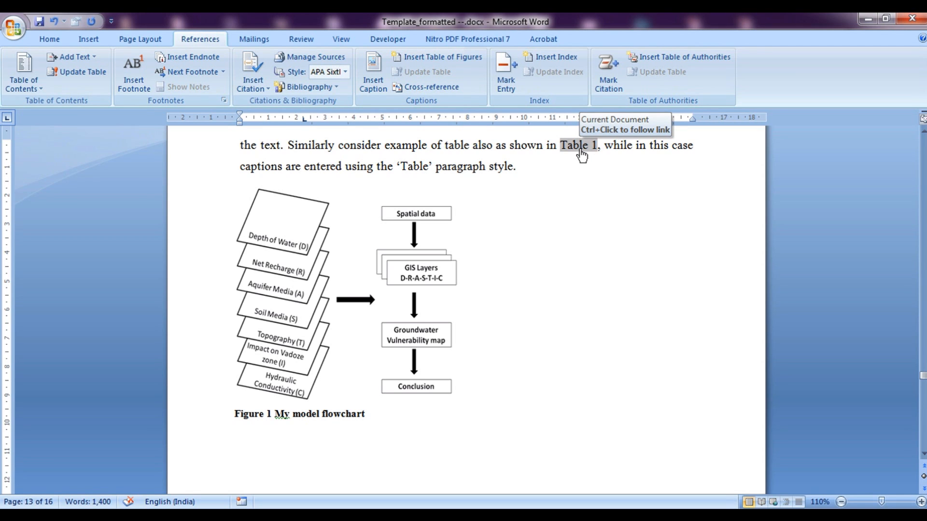
ctrl+click(581, 151)
scroll(356, 246, up, 6)
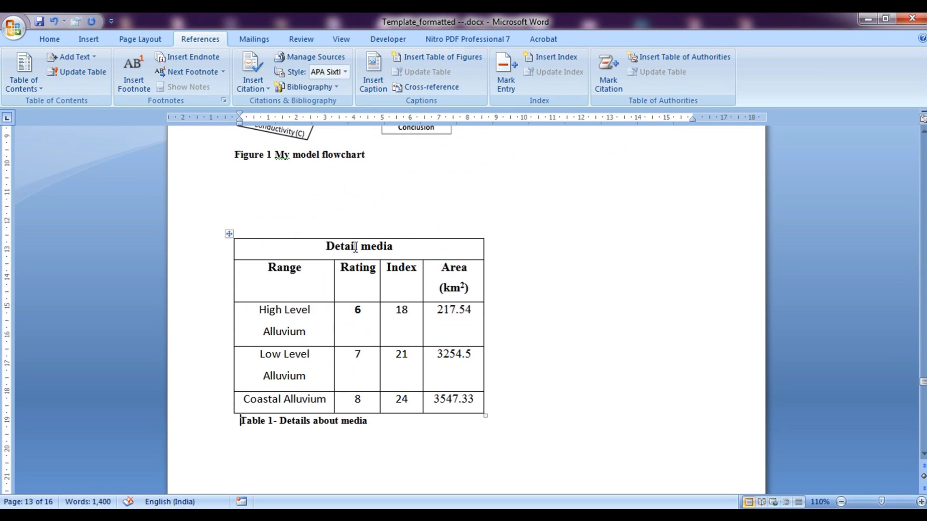
click(338, 214)
Insert an empty 3-column, 2-row table on blank lines above the Detail media table and select it
key(Return)
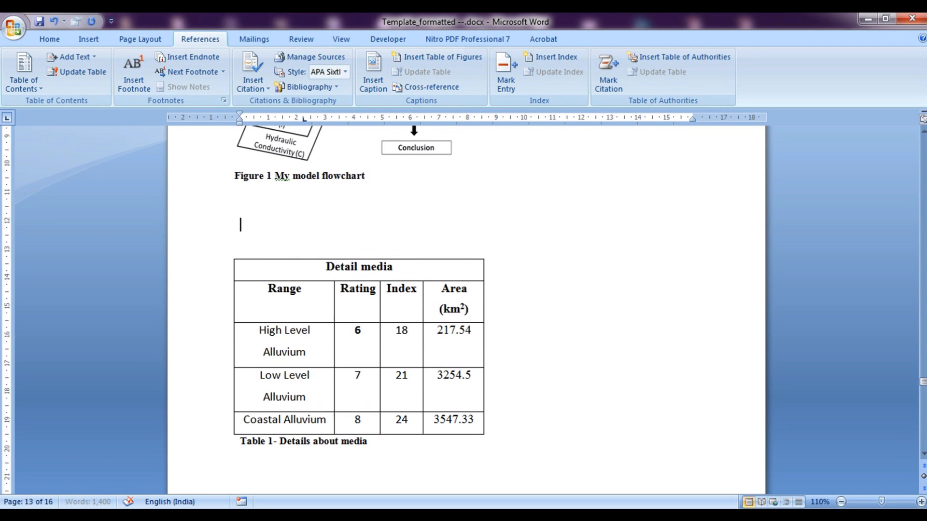
key(Return)
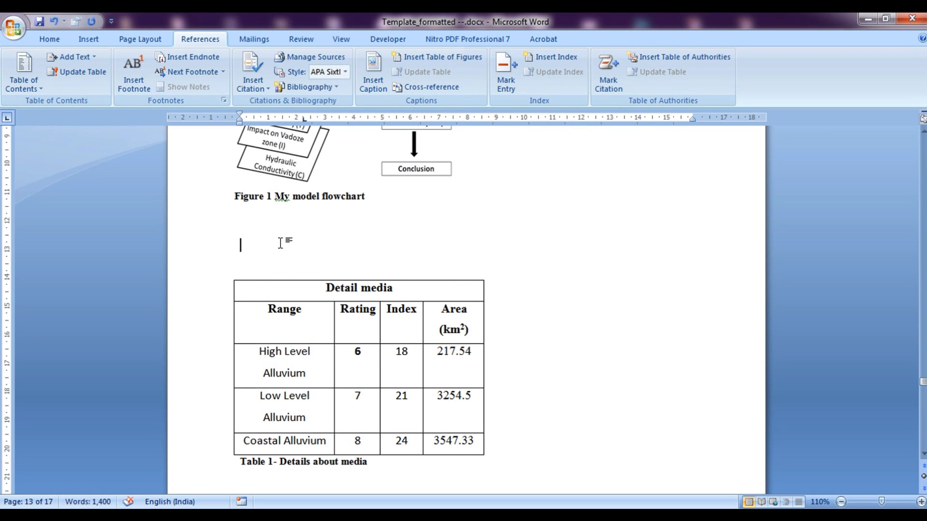
click(88, 38)
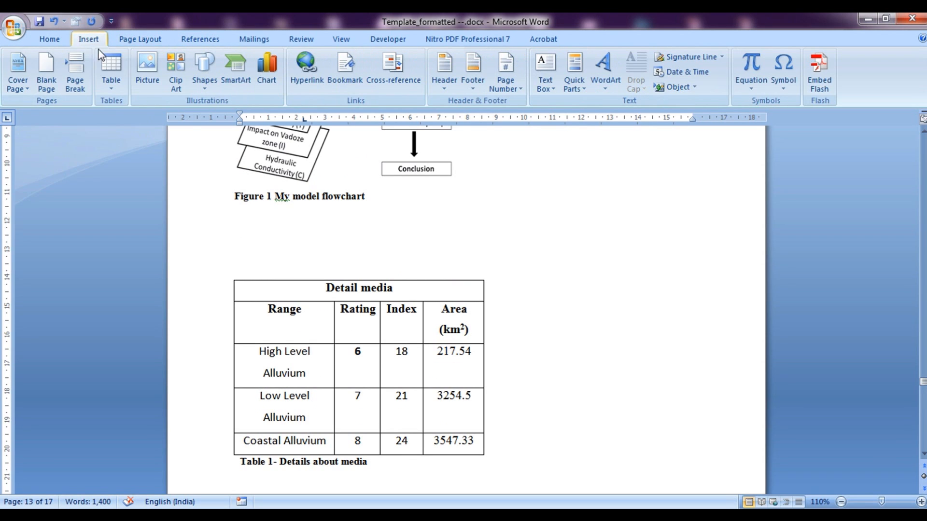
click(111, 70)
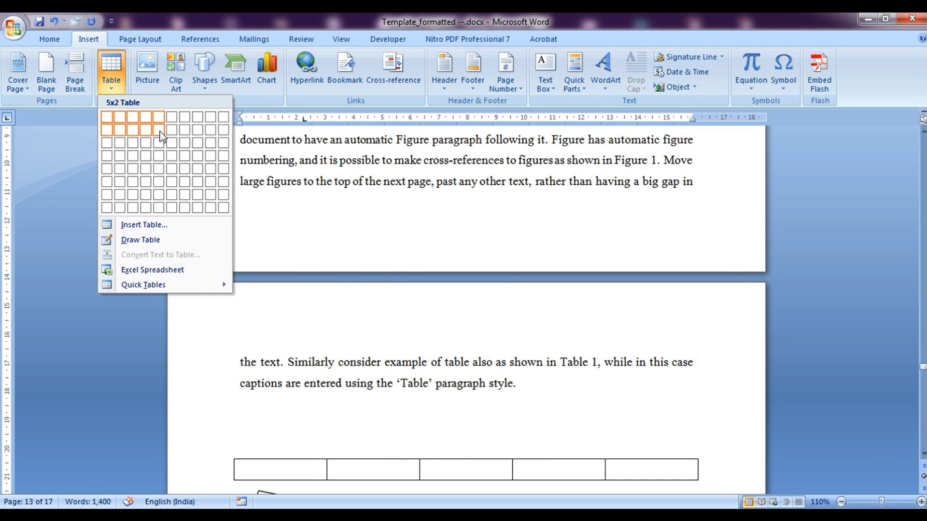
click(537, 443)
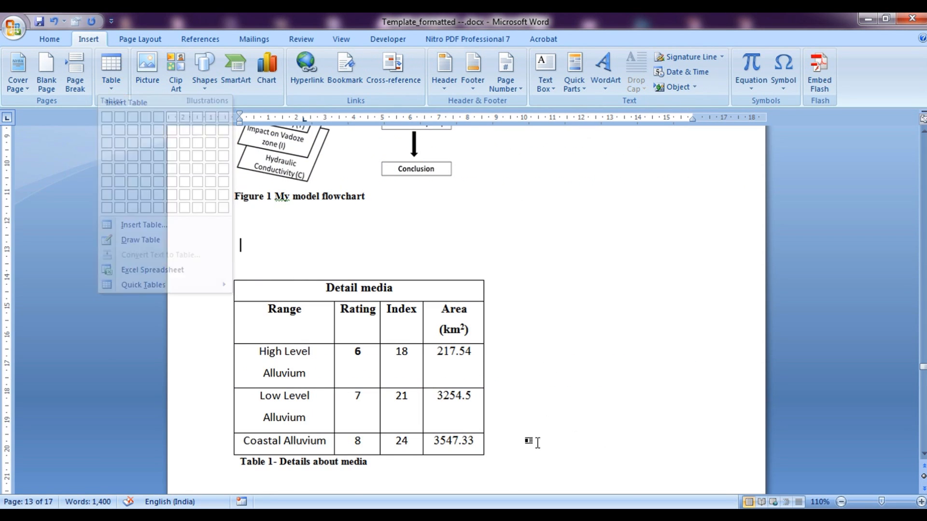
click(249, 274)
key(Return)
key(Return)
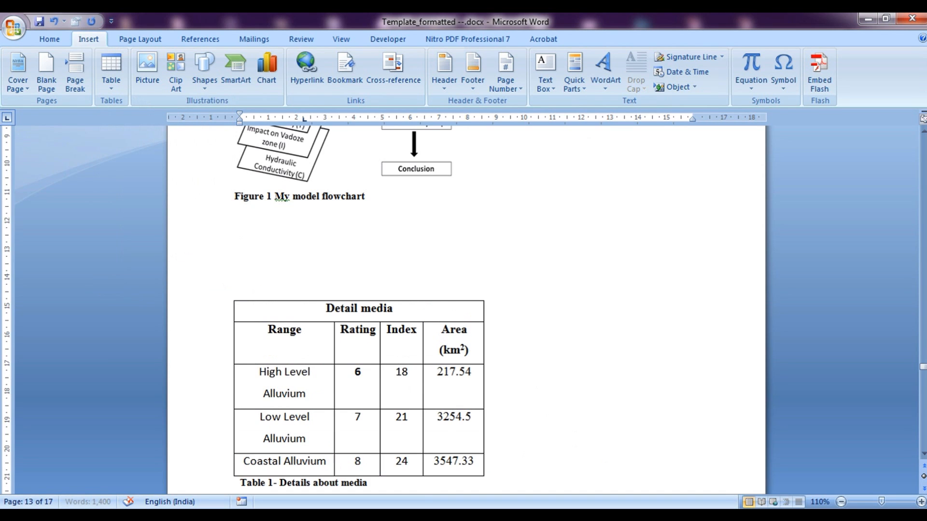
key(Up)
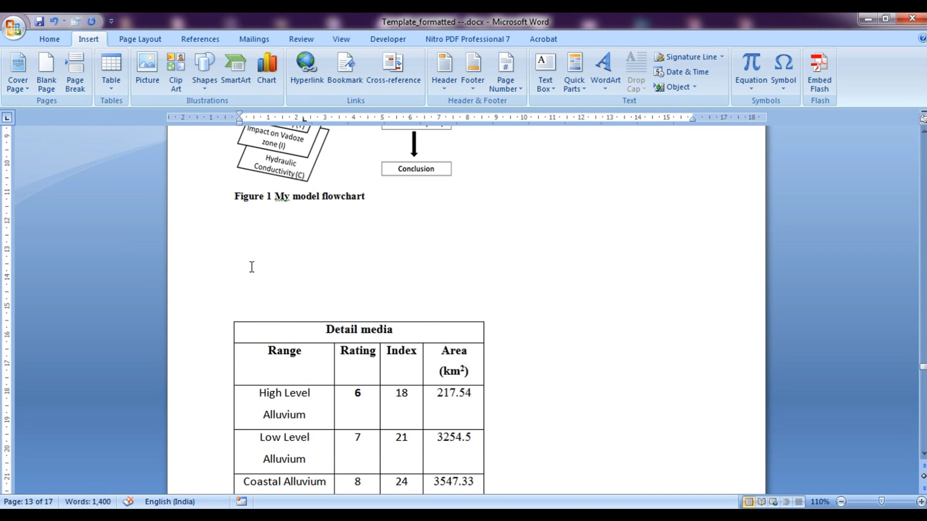
click(118, 72)
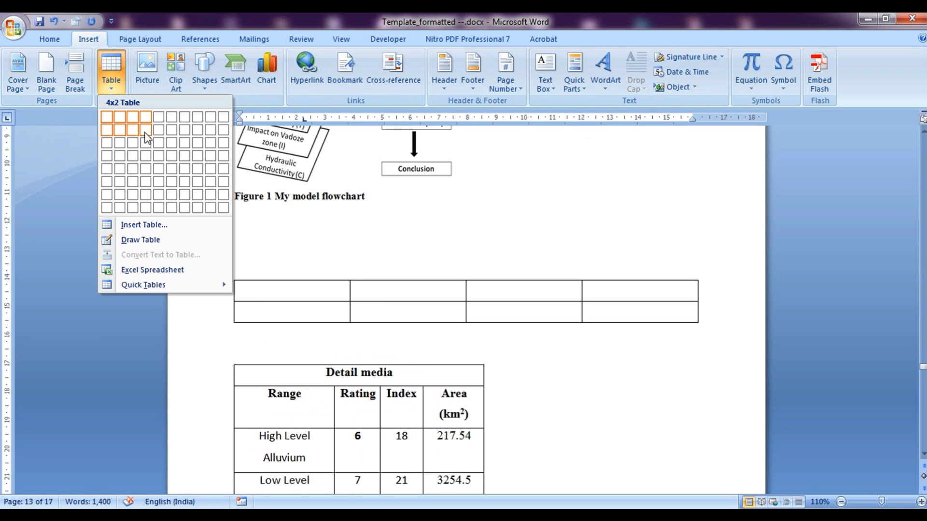
click(138, 137)
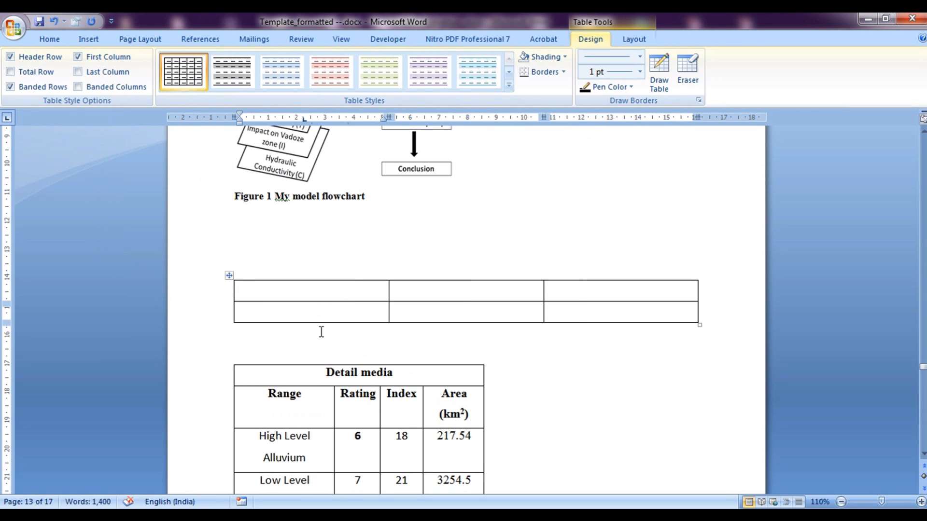
click(227, 280)
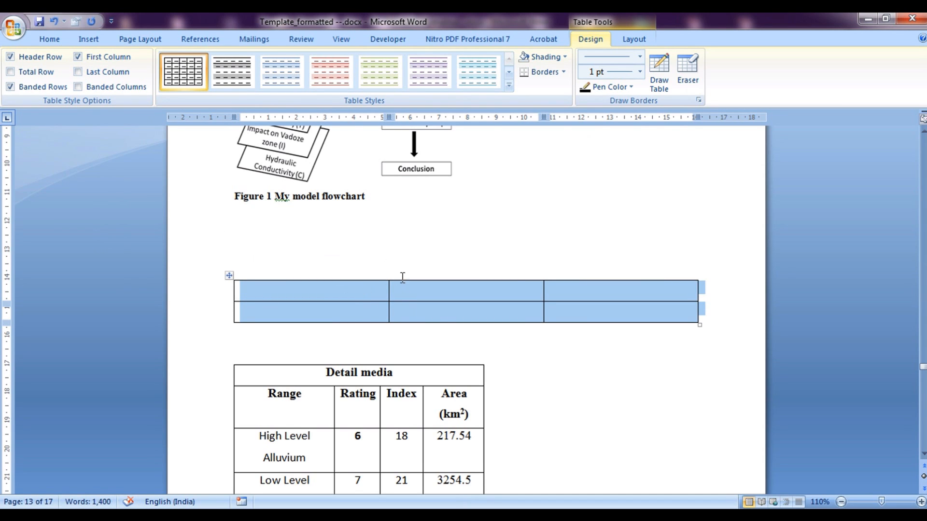
click(206, 40)
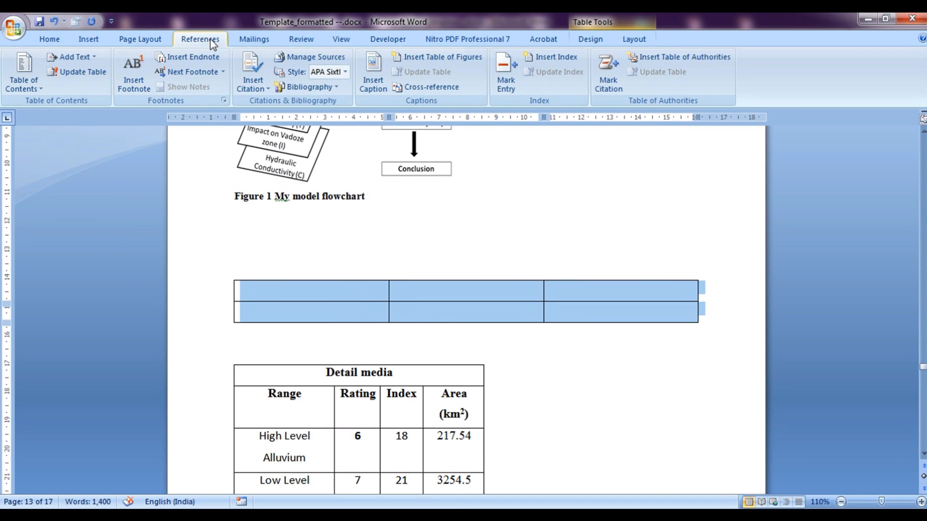
click(373, 91)
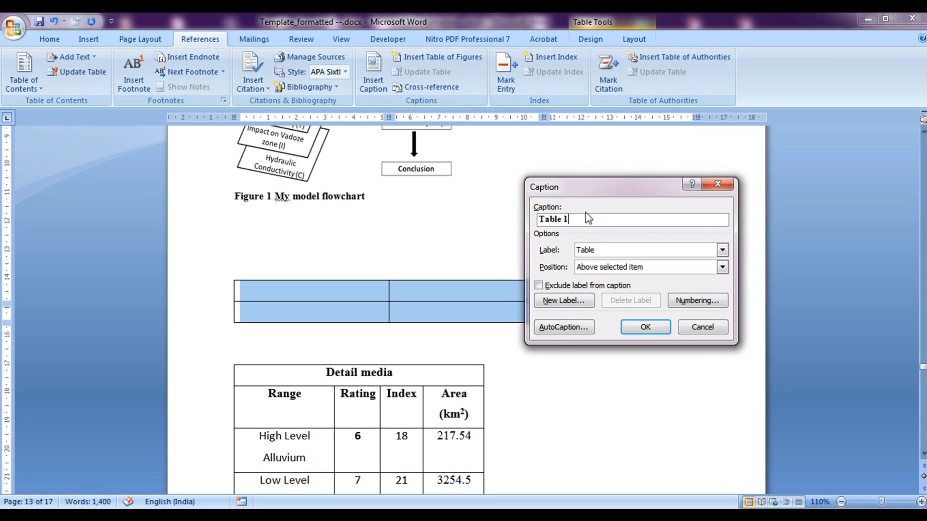
text(- New table)
click(644, 333)
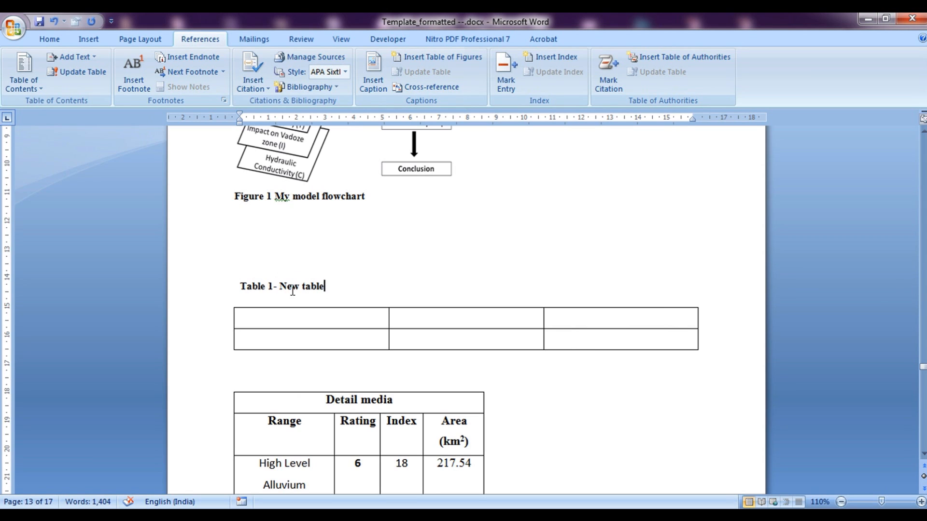
click(243, 285)
click(269, 290)
scroll(441, 325, down, 3)
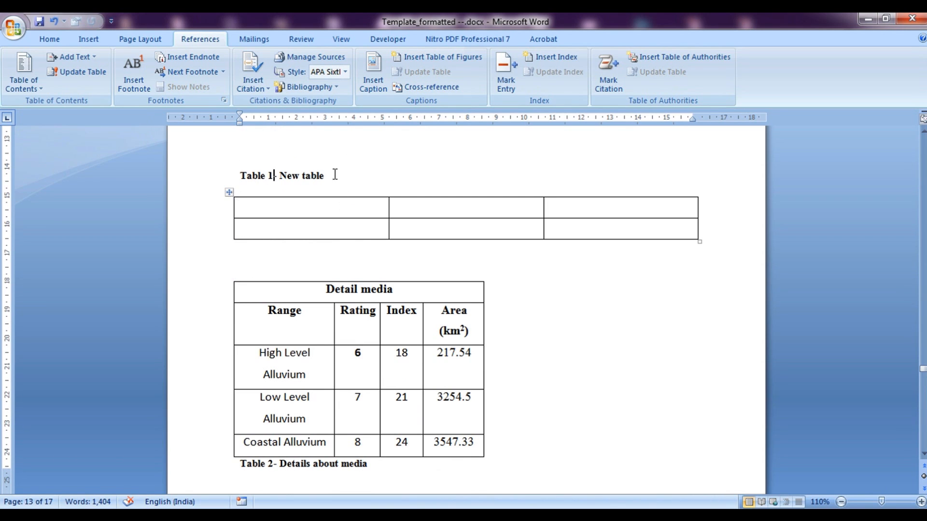
Inspect the caption number's SEQ Table field code, confirming Table 2 is a field
right_click(271, 175)
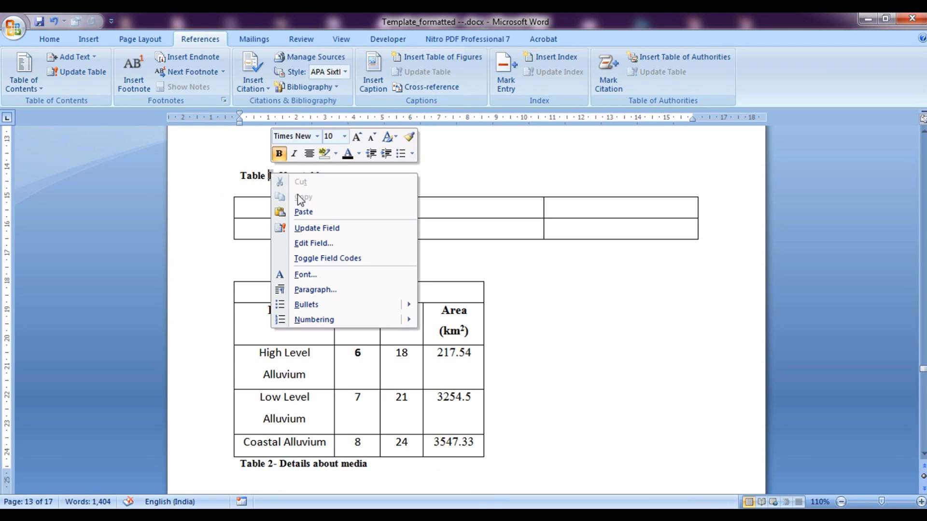
click(314, 243)
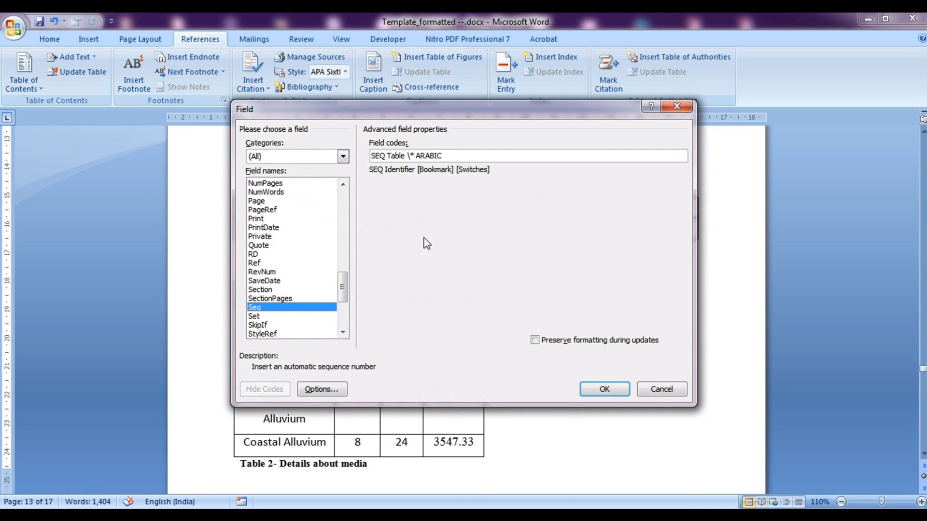
click(675, 107)
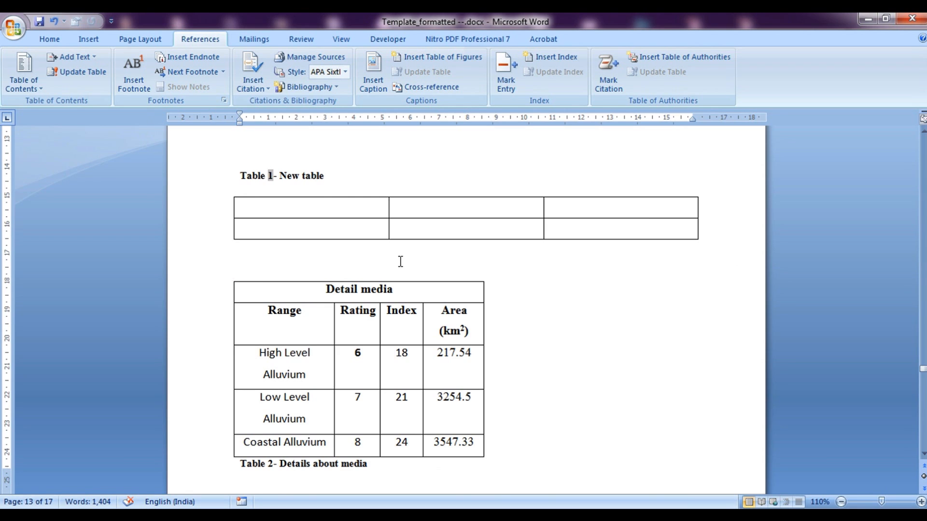
scroll(480, 299, up, 6)
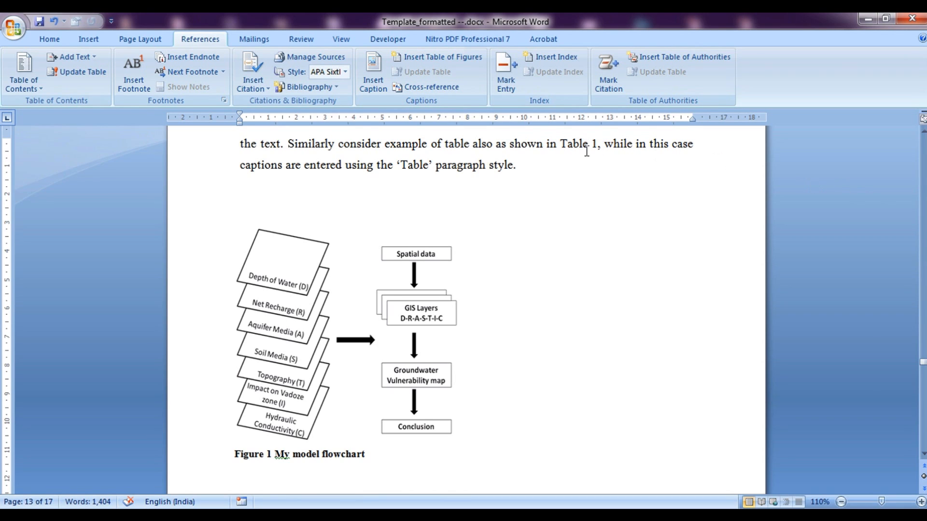
drag(924, 366, 923, 377)
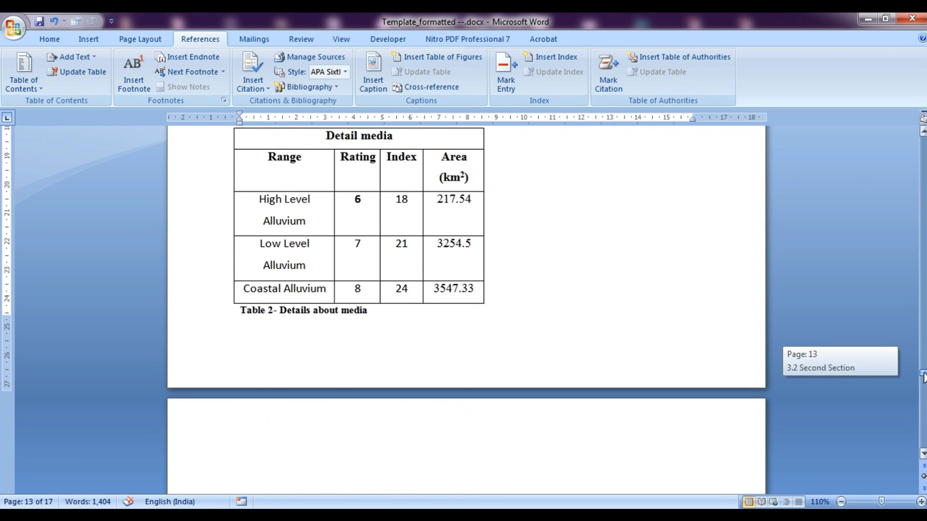
click(267, 314)
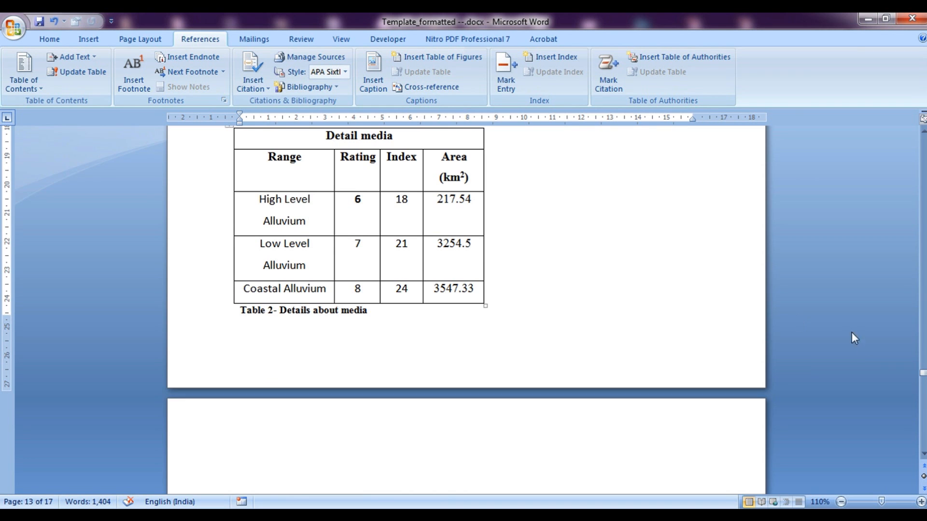
drag(924, 373, 923, 358)
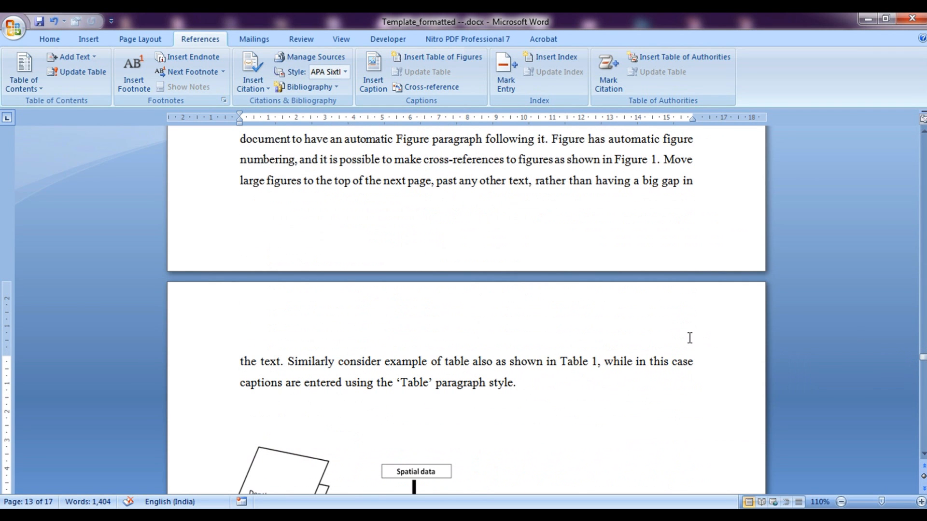
Update the in-text Table 1 cross-reference so it reads Table 2, then follow it to the caption
click(595, 362)
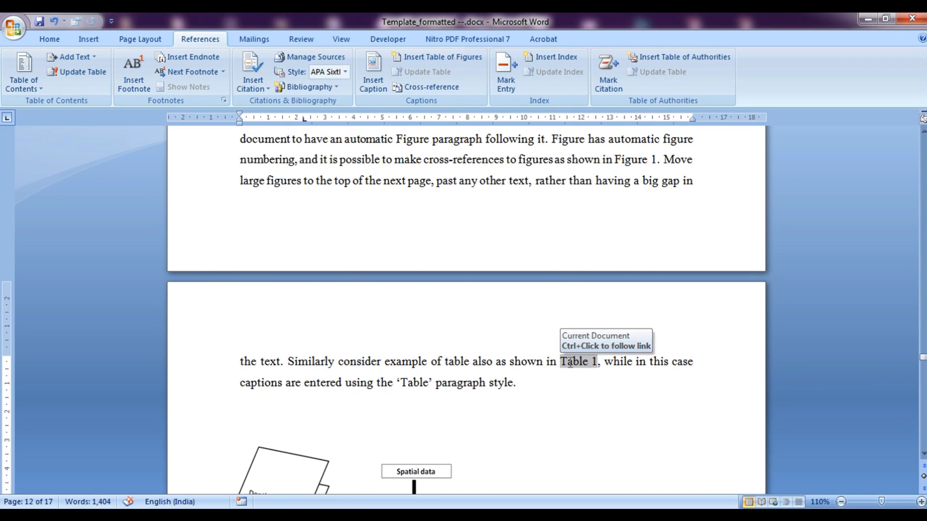
right_click(575, 365)
click(606, 265)
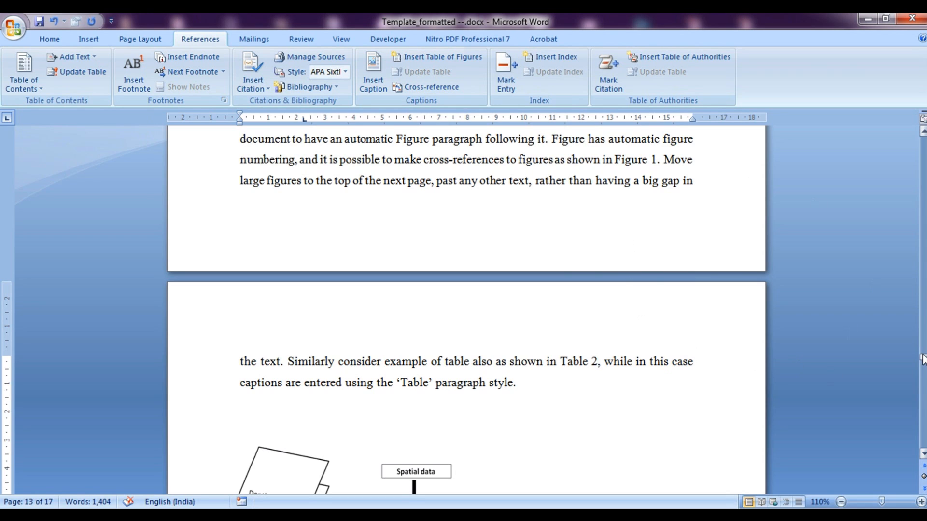
ctrl+click(582, 361)
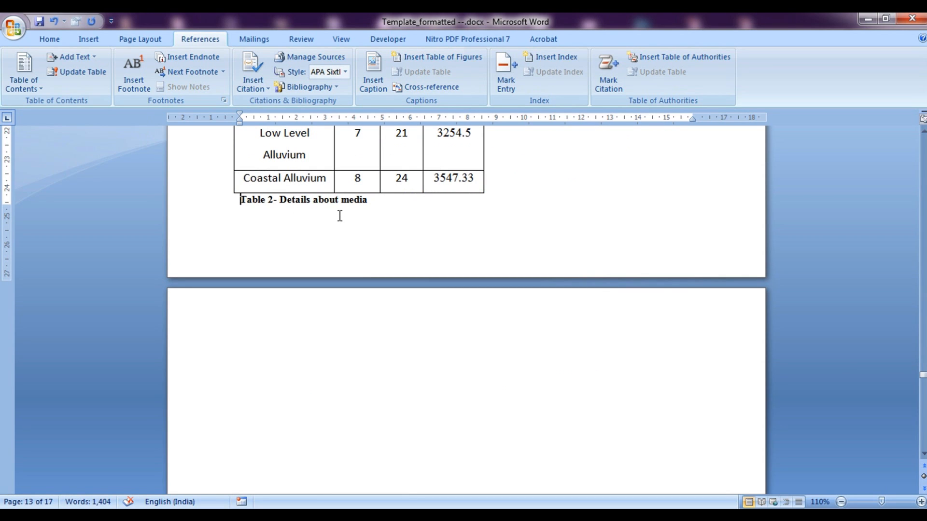
scroll(340, 215, up, 3)
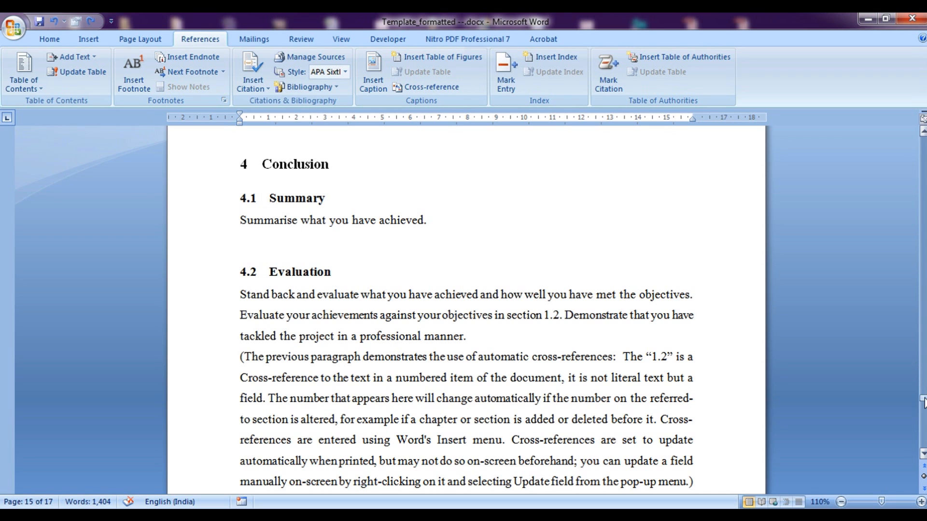
Scroll to the page 16 References heading and open the Bibliography gallery
drag(923, 401, 923, 418)
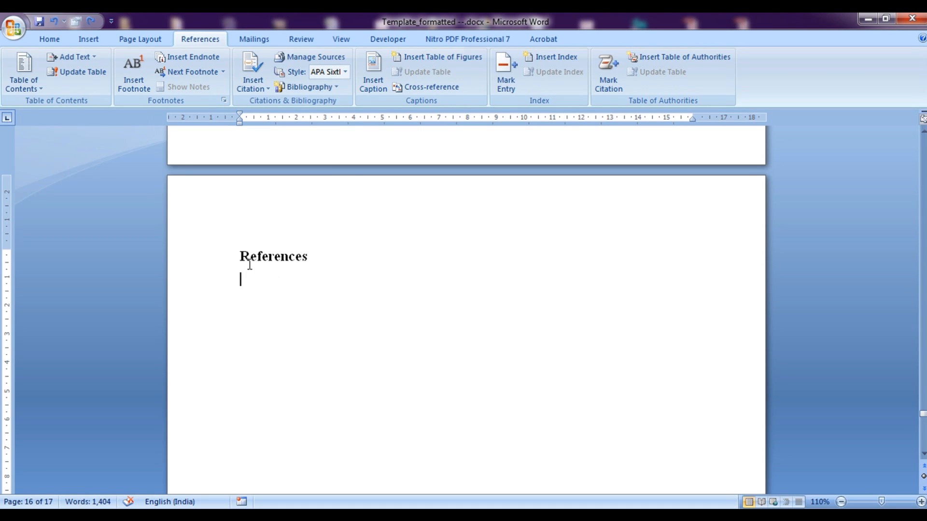
click(923, 415)
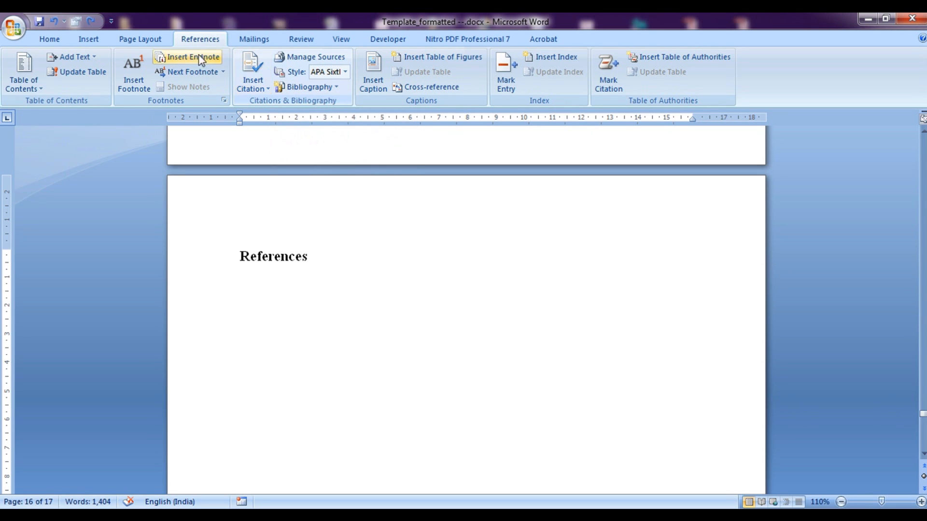
click(331, 88)
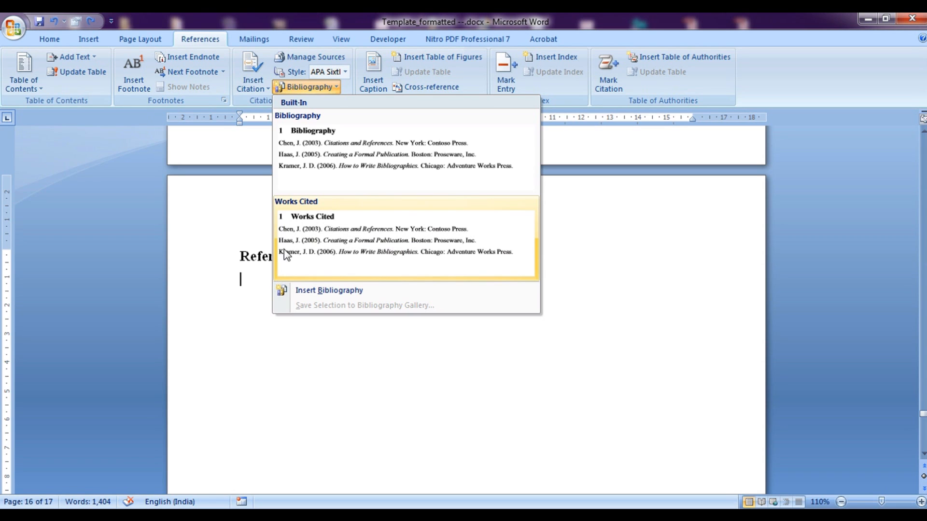
Insert a built-in bibliography beneath the References heading
click(506, 366)
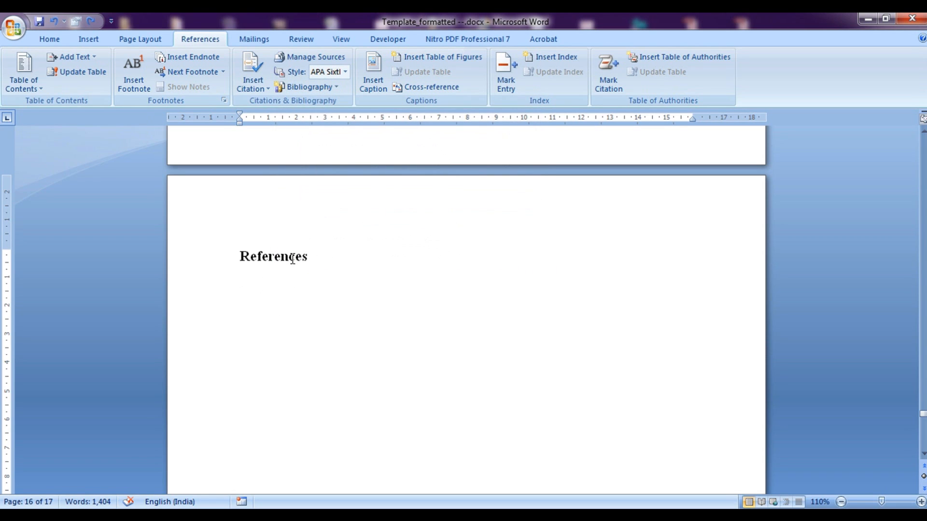
click(252, 85)
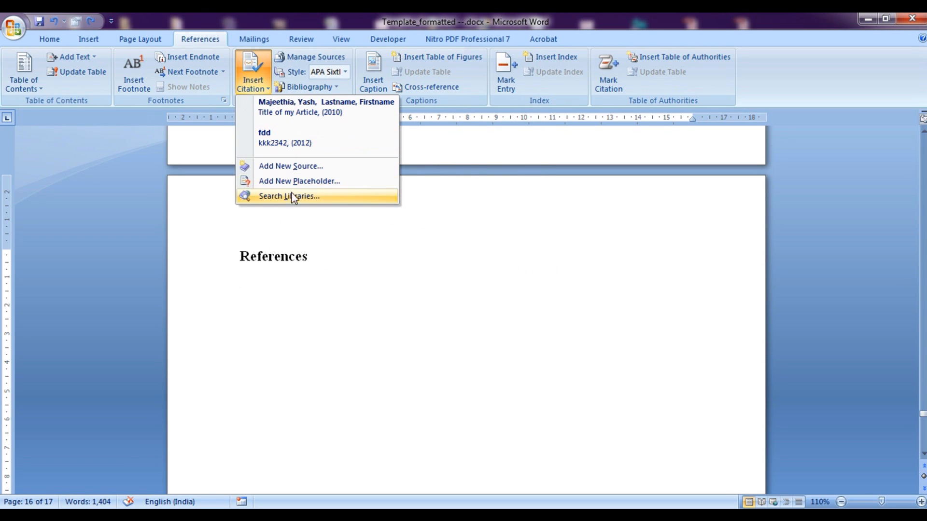
click(302, 87)
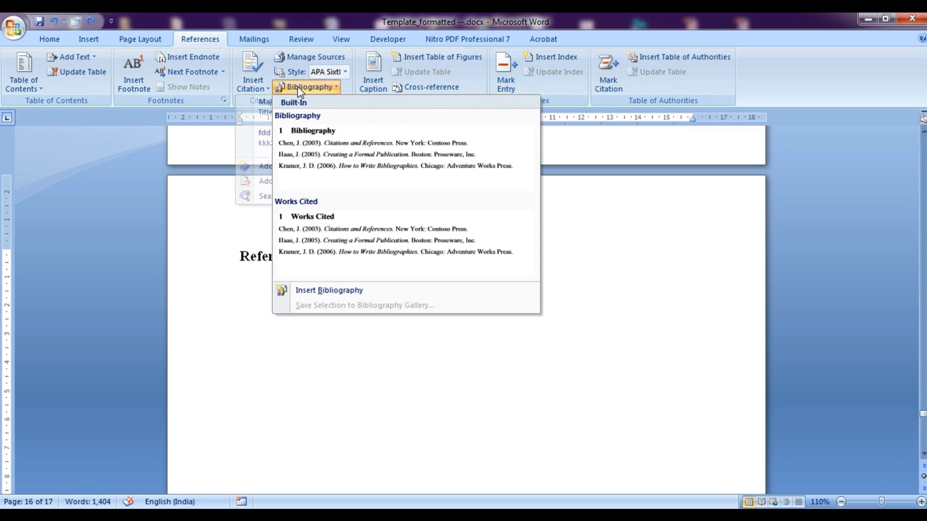
click(341, 293)
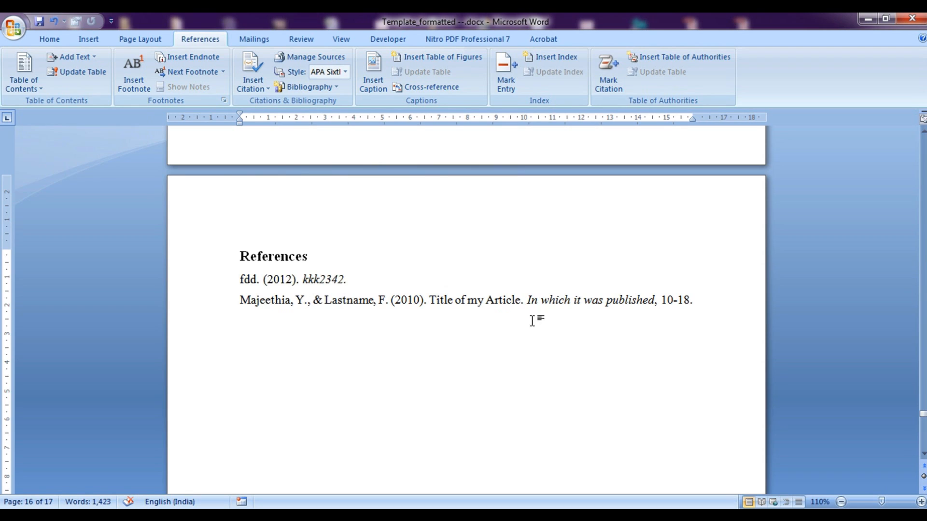
Update the bibliography field so it lists fdd (2012) and the 2010 journal article
click(392, 305)
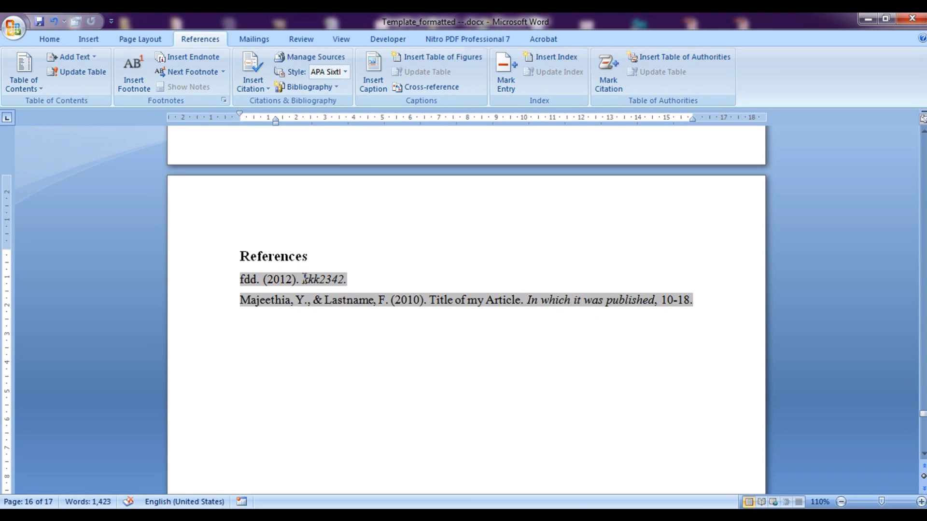
click(293, 258)
click(293, 278)
double_click(305, 301)
right_click(274, 291)
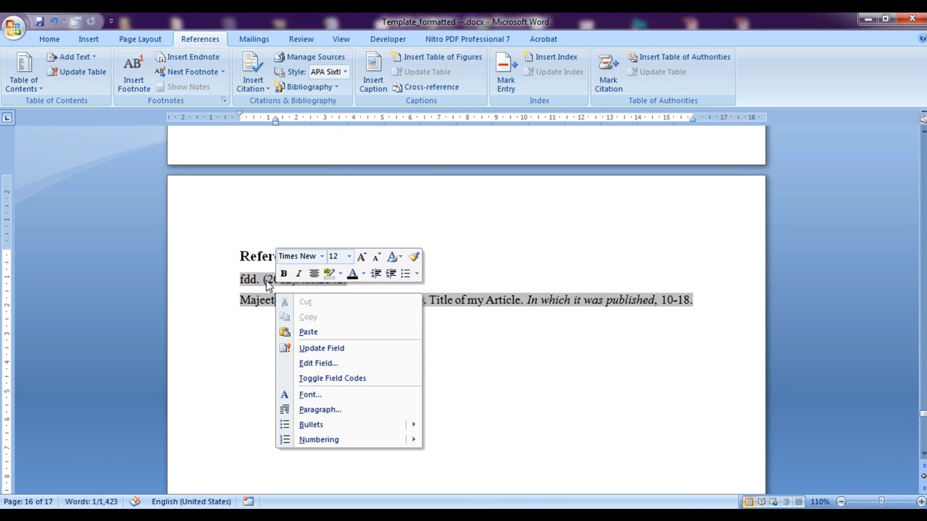
right_click(266, 280)
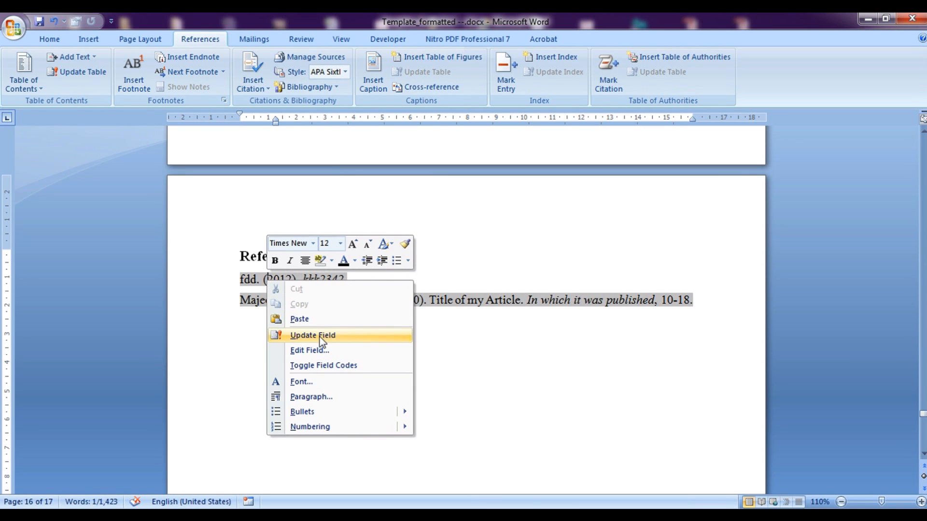
click(319, 335)
drag(922, 414, 922, 399)
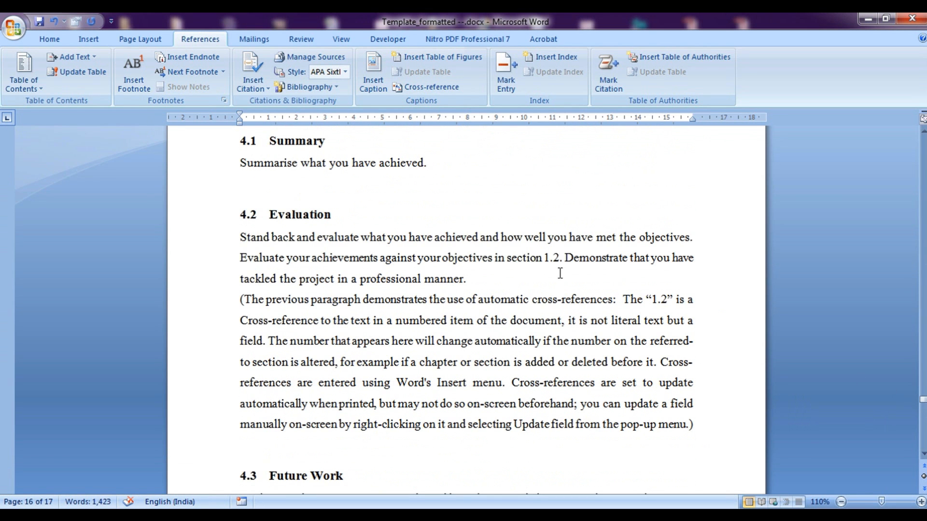
After 'professional manner', start a new citation source marked as a corporate author
click(466, 282)
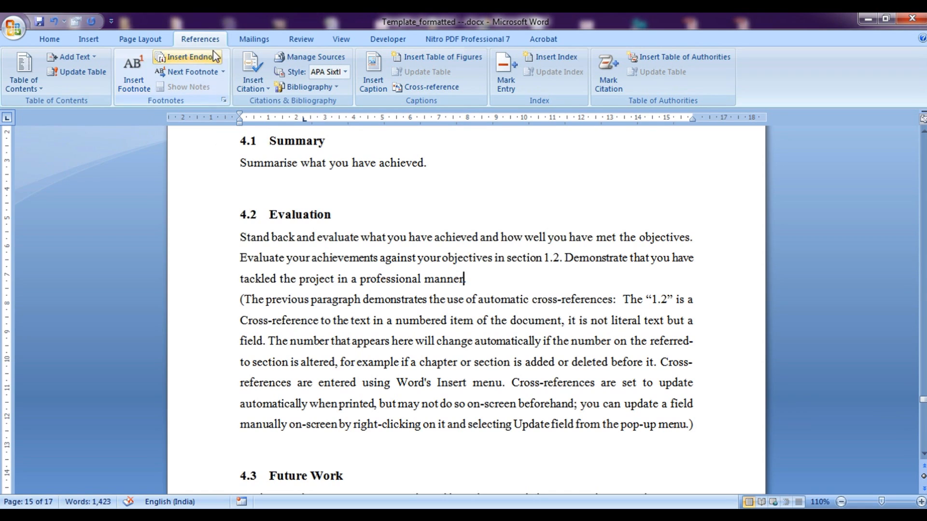
click(257, 91)
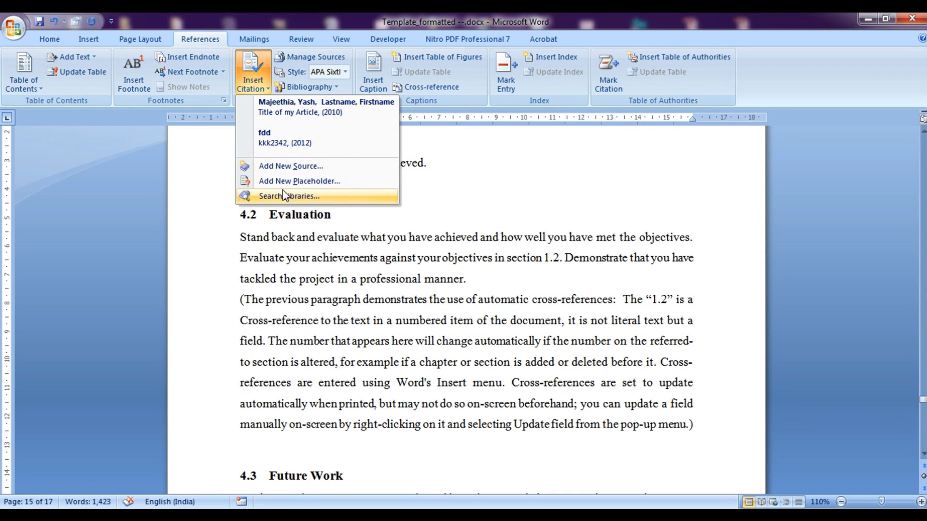
click(286, 167)
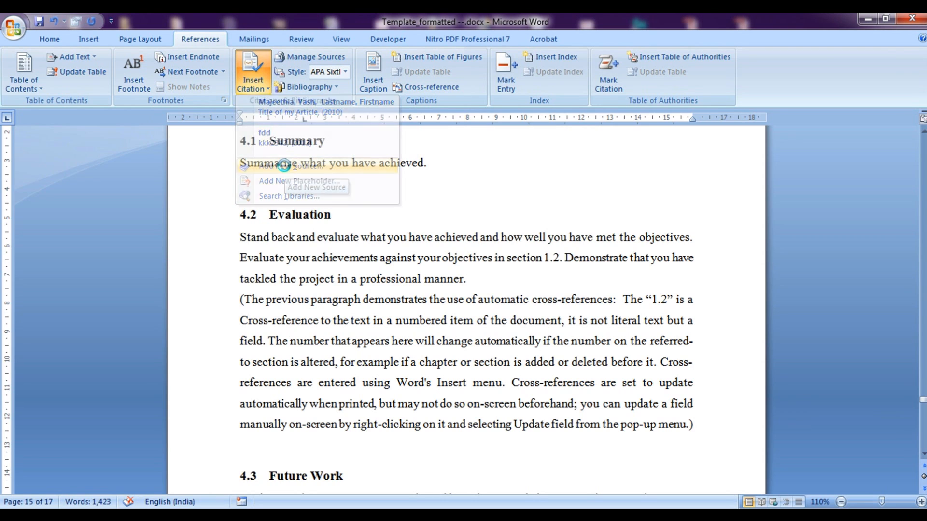
click(584, 128)
click(671, 130)
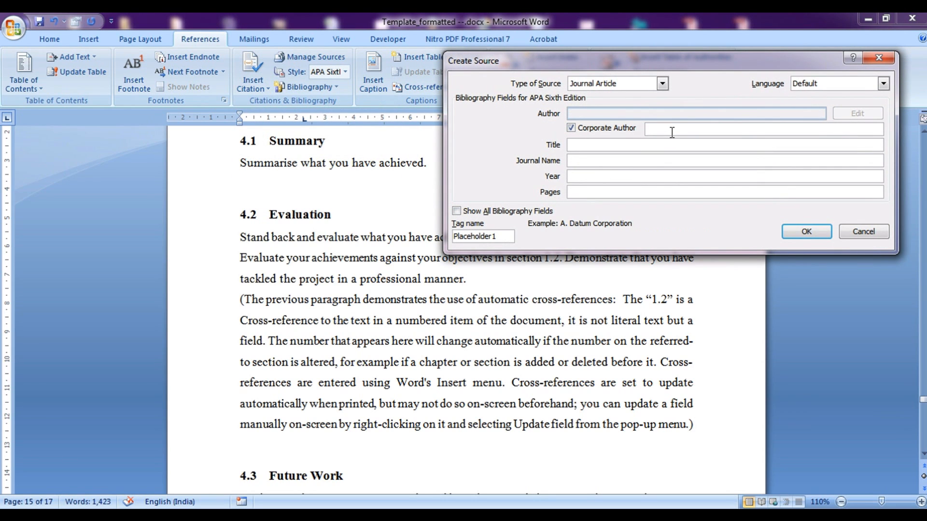
Enter author xyz company, title 'just for example', journal 'anything', year 2012, pages 55-60
text(xyz company)
key(Tab)
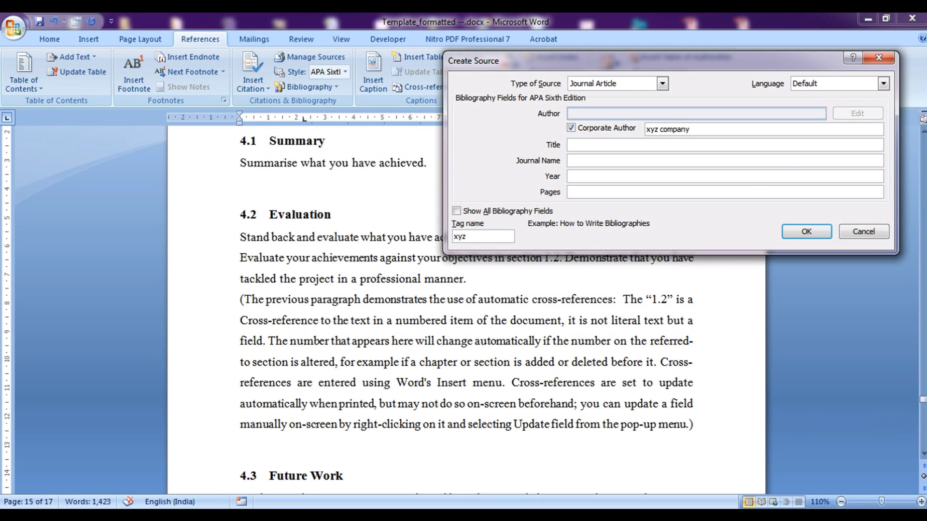
text(just for example)
key(Tab)
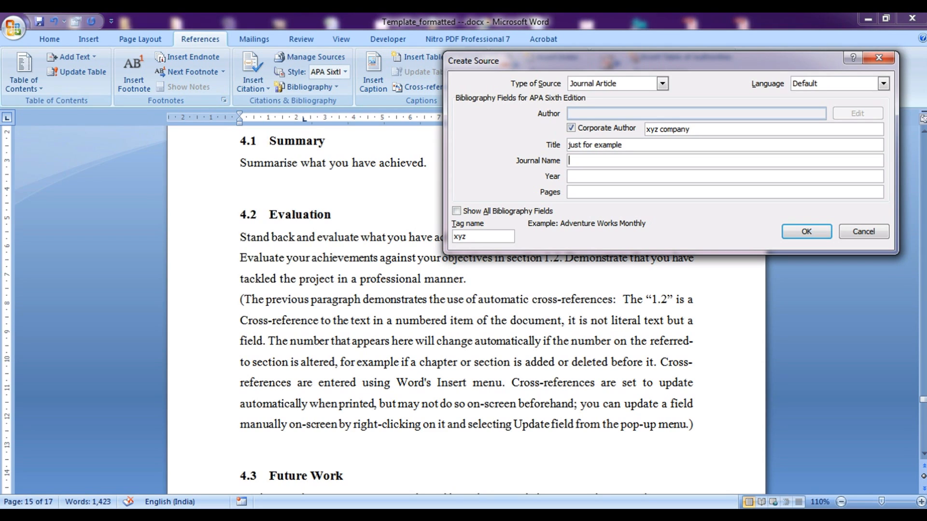
text(anything)
key(Tab)
text(2012)
key(Tab)
text(55-60)
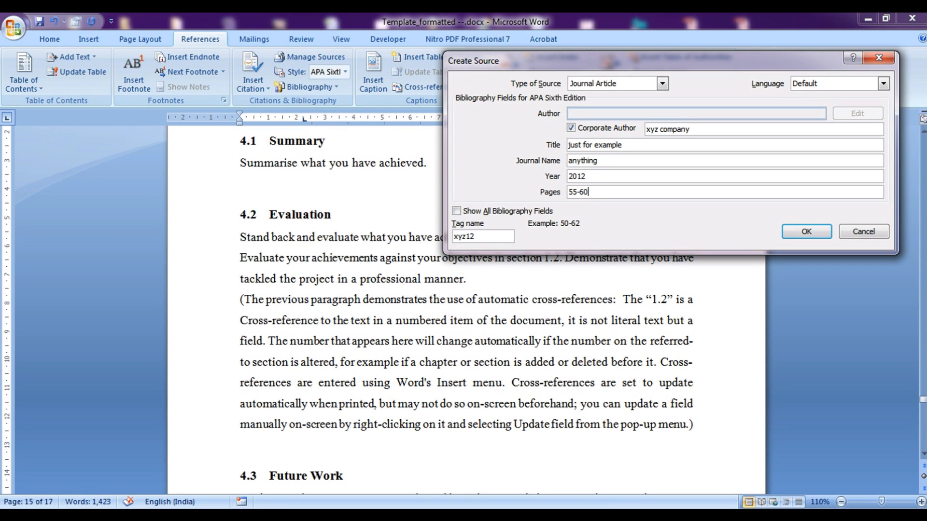
click(808, 233)
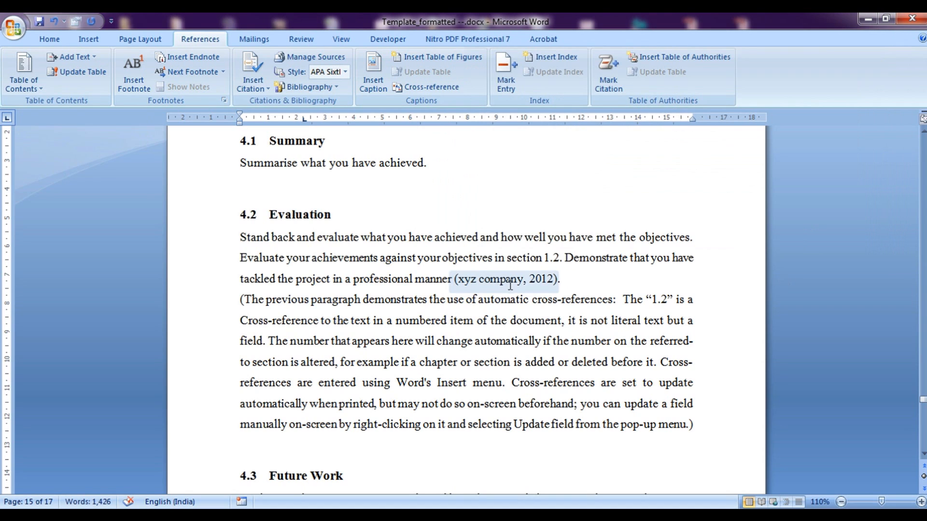
drag(922, 404, 922, 425)
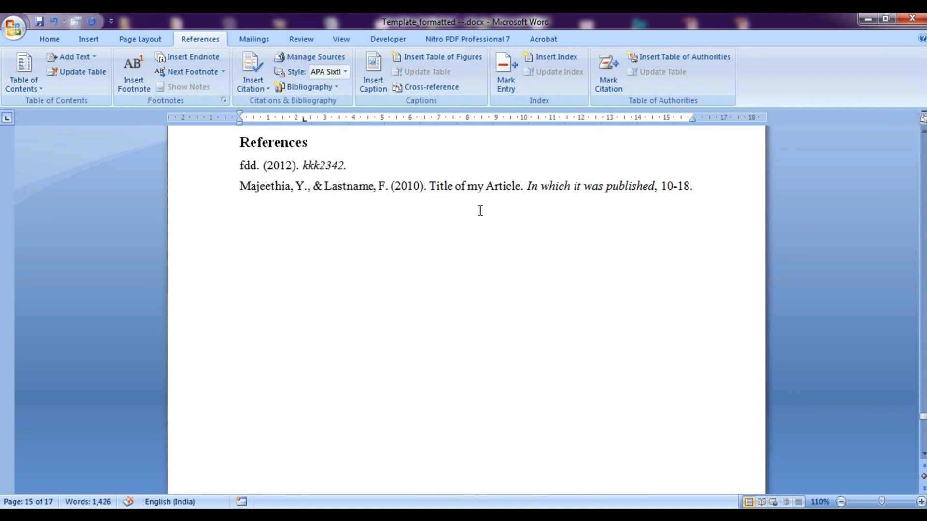
Update the bibliography field so xyz company (2012) appears as a third reference
click(446, 190)
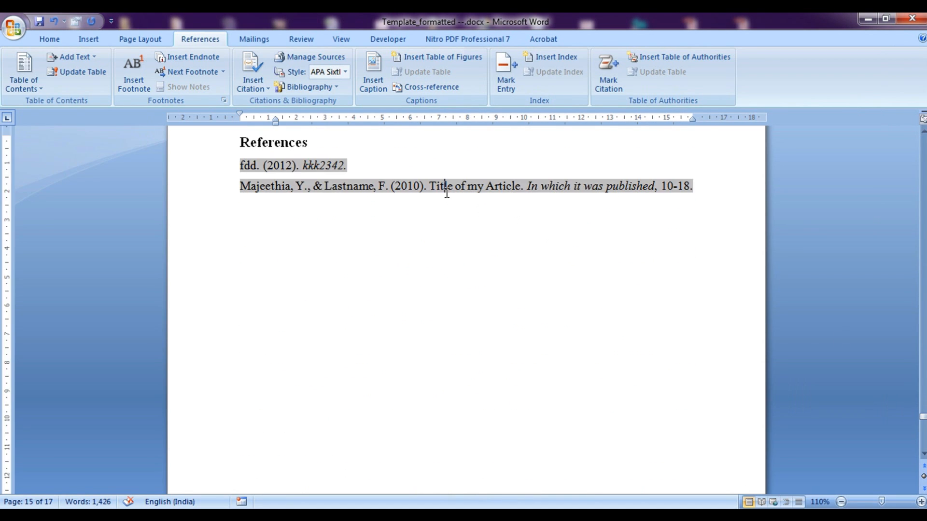
right_click(373, 189)
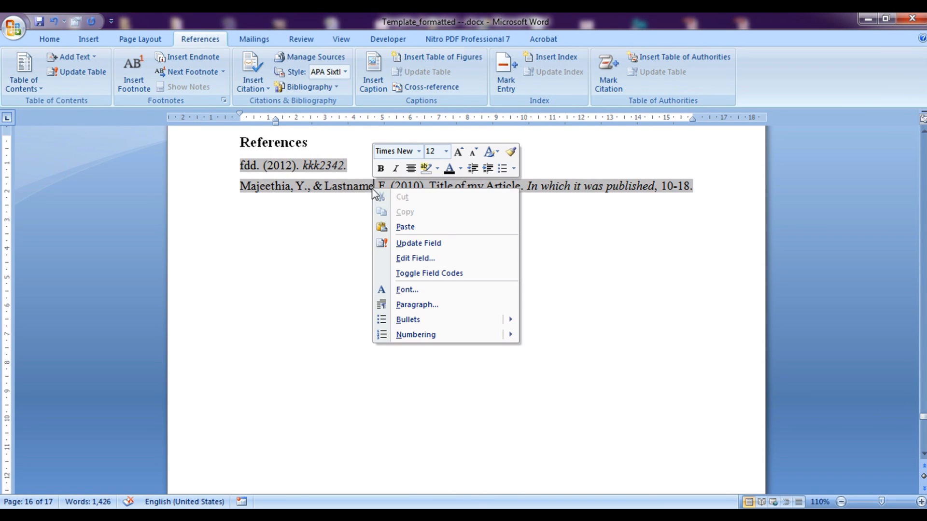
click(395, 241)
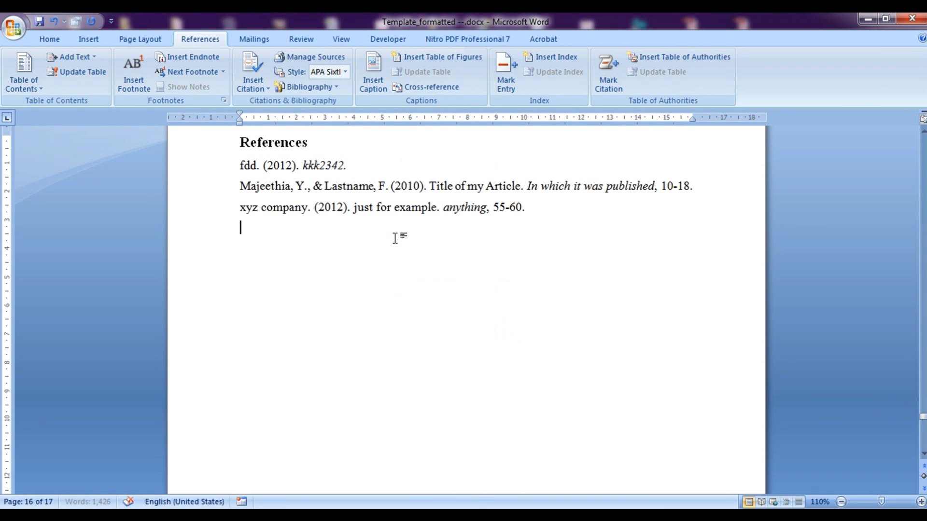
click(252, 211)
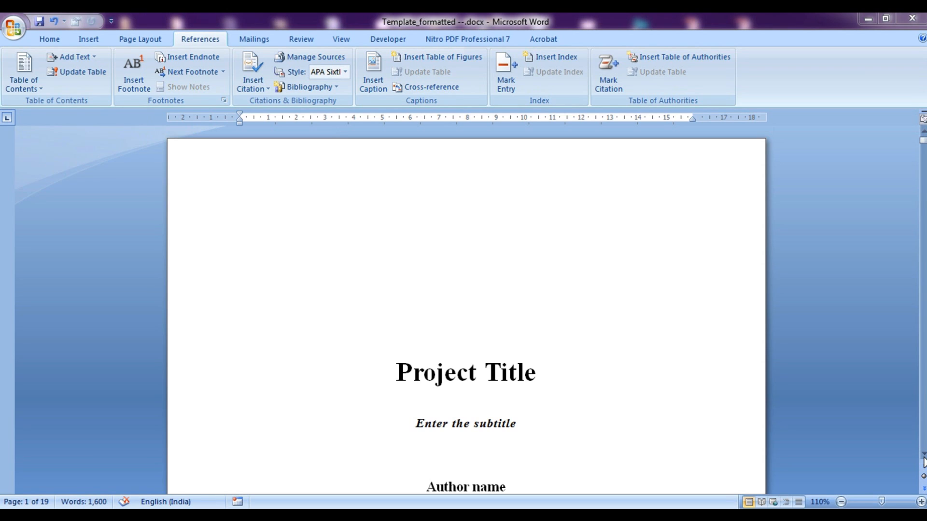
Scroll back to page 2 and place the cursor at the start of the Abstract heading
click(923, 454)
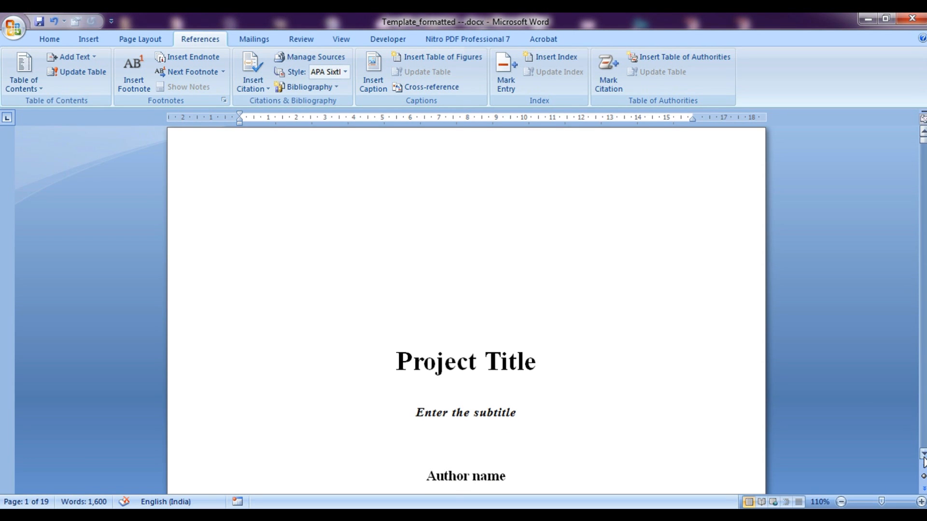
click(922, 455)
click(923, 455)
click(923, 454)
click(923, 454)
click(923, 455)
click(923, 454)
click(923, 455)
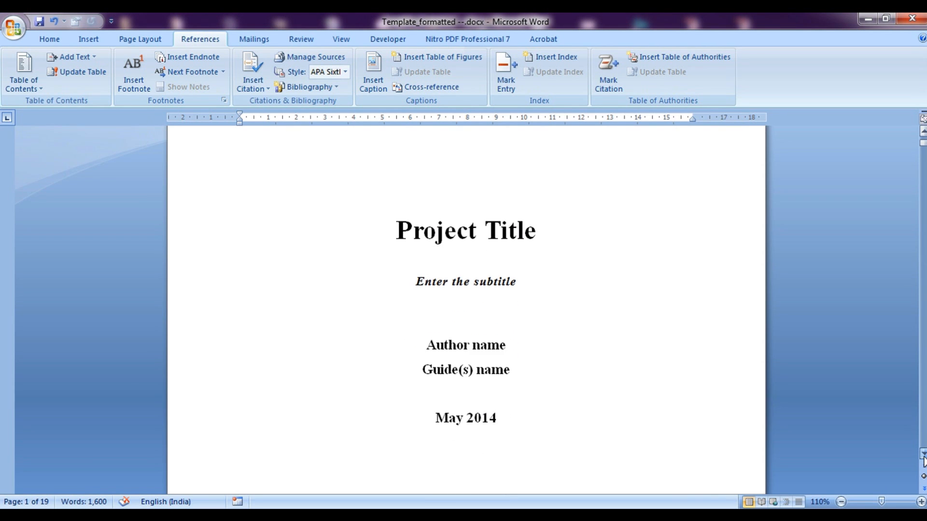
click(923, 455)
click(923, 455)
click(923, 456)
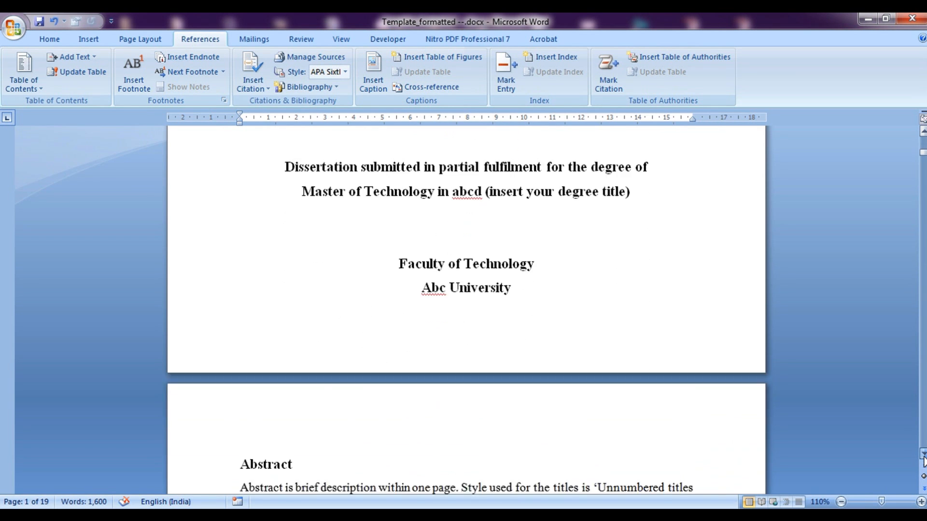
click(923, 456)
click(923, 455)
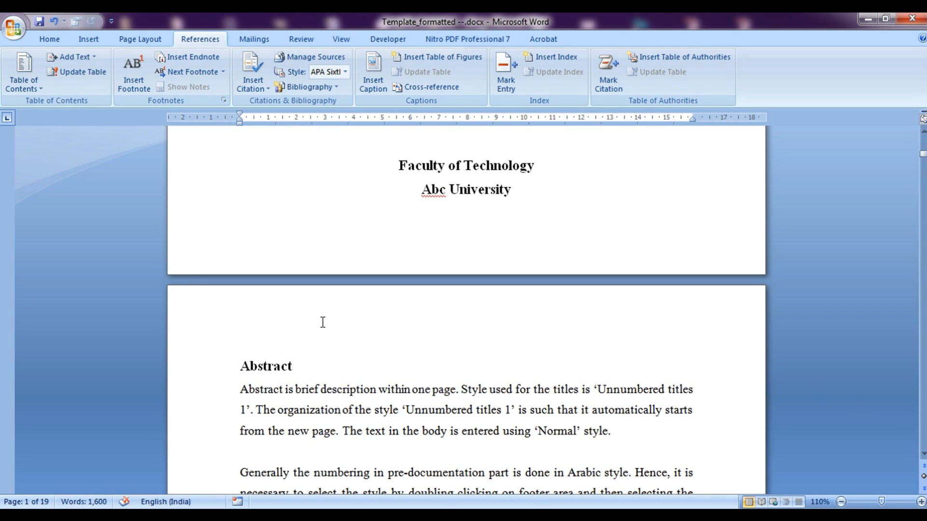
click(240, 369)
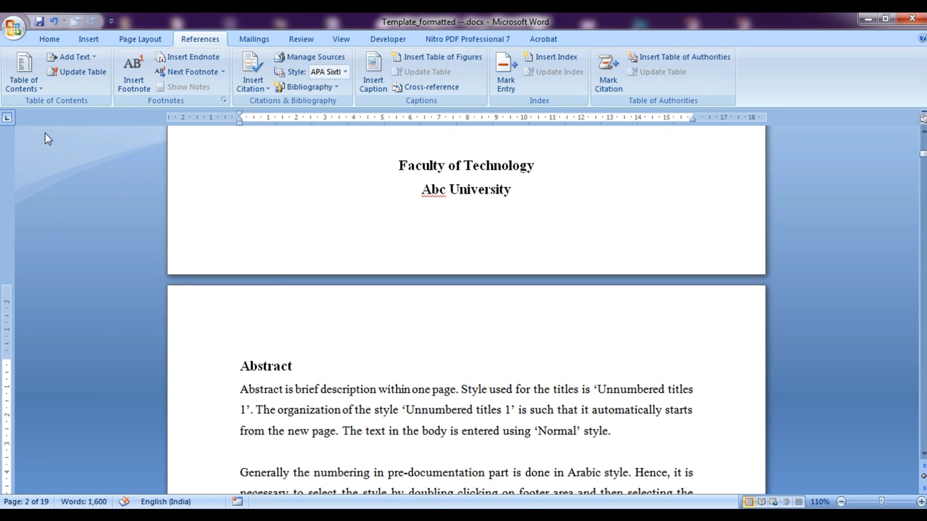
click(129, 41)
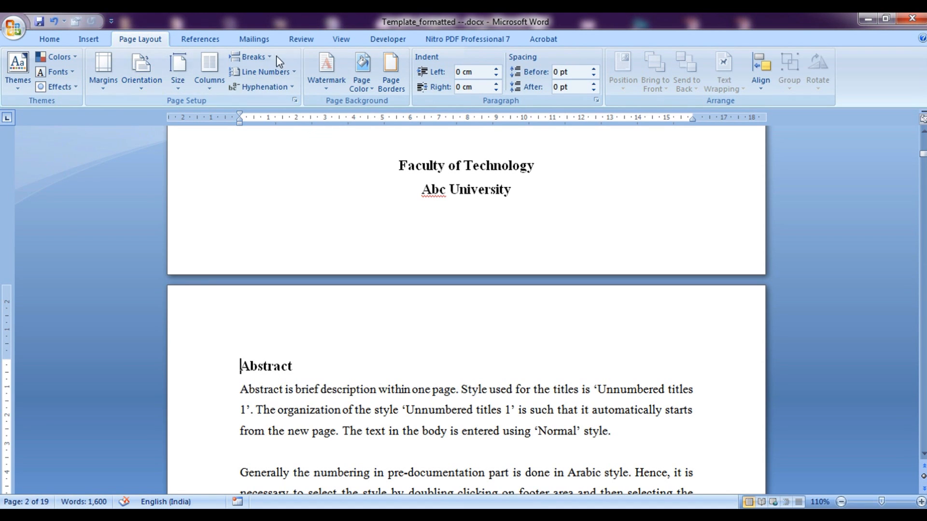
Insert a Next Page section break before the Abstract
click(263, 57)
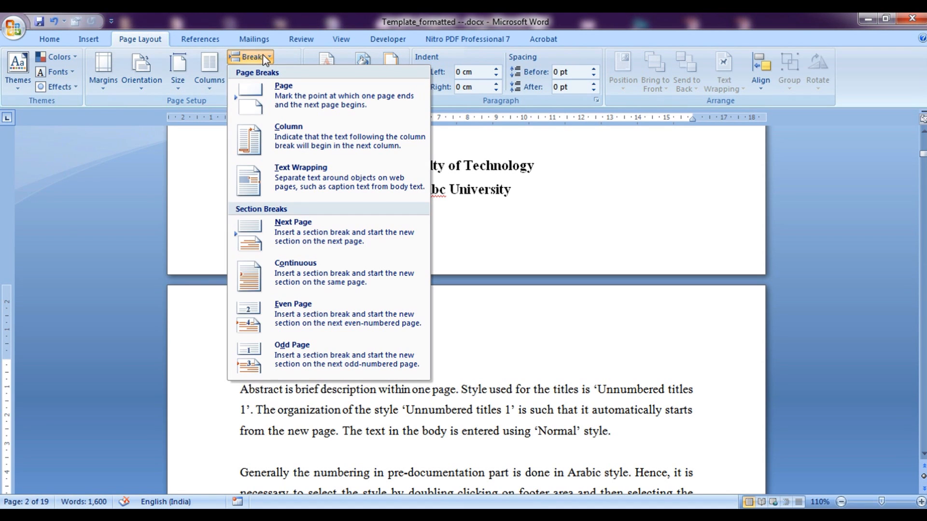
click(309, 244)
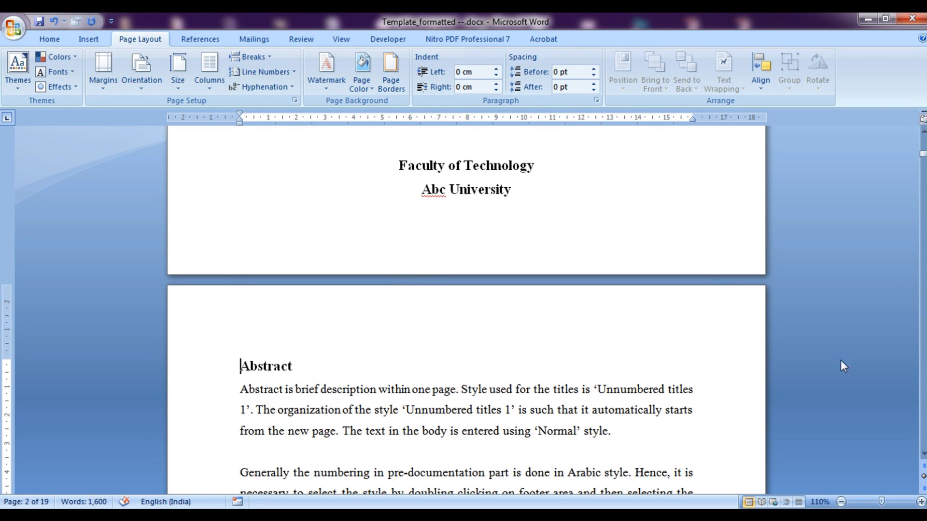
click(924, 454)
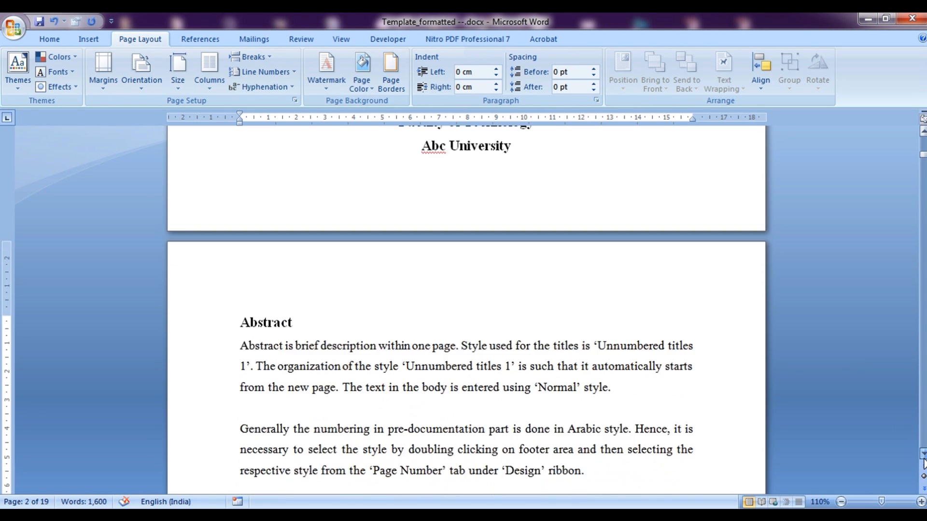
click(924, 457)
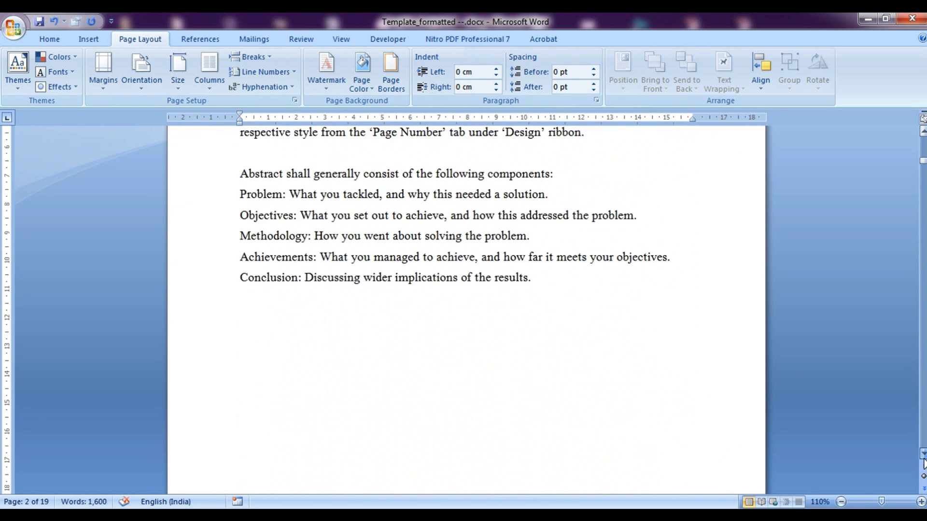
click(923, 456)
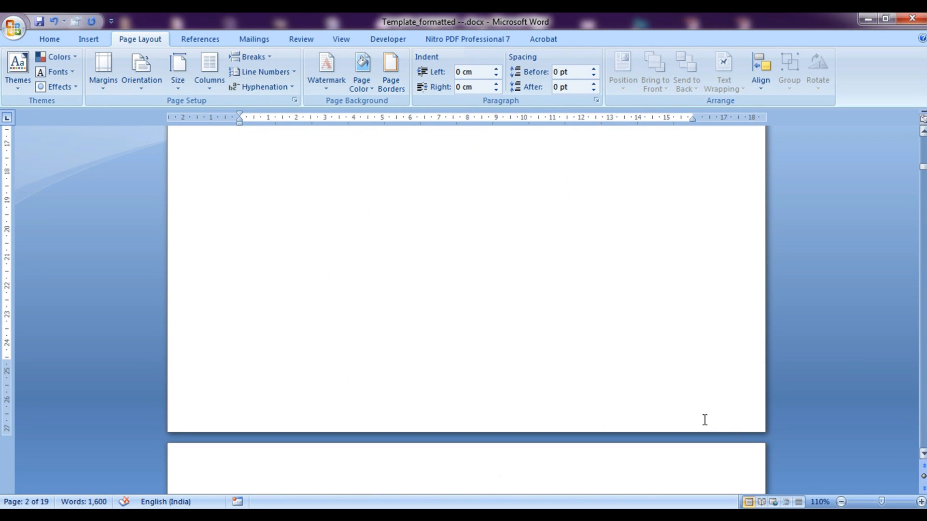
Undo a stray Click and Type placement and open the Section 2 footer for editing
scroll(426, 419, up, 5)
double_click(426, 418)
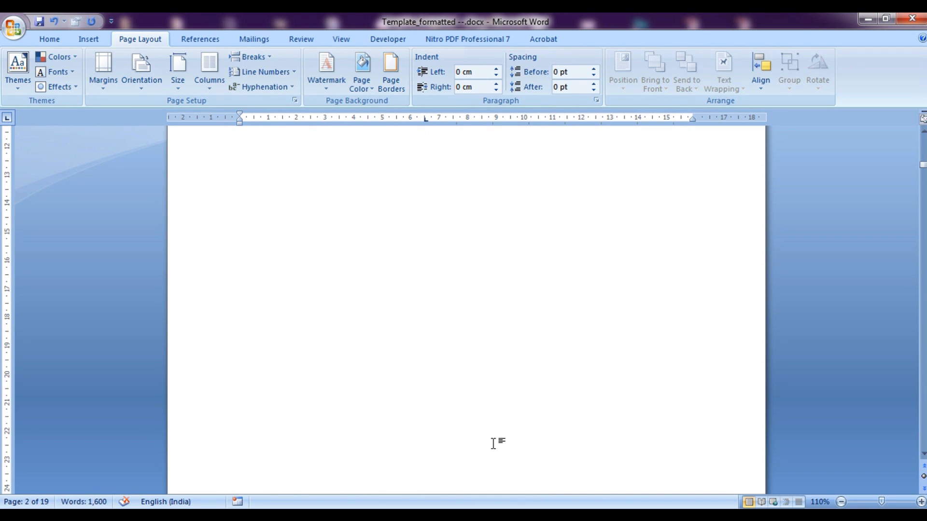
key(ctrl+z)
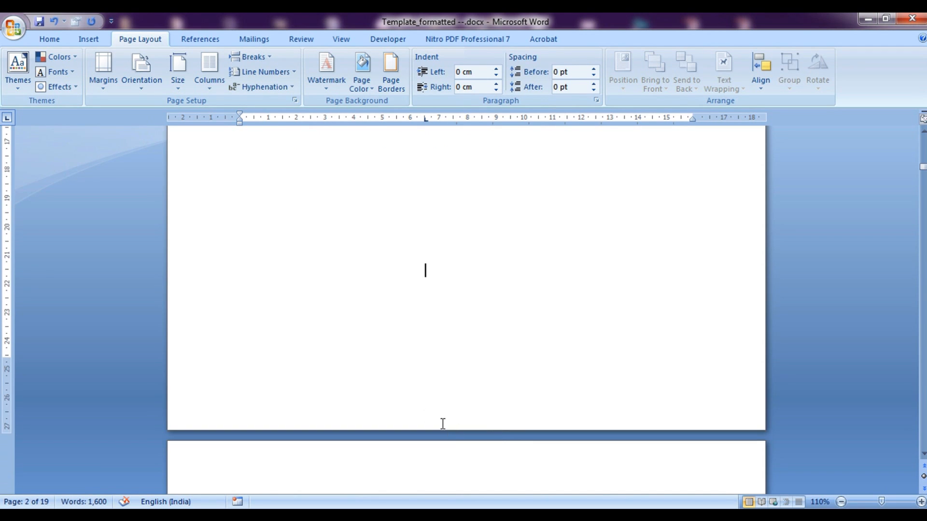
scroll(522, 443, down, 3)
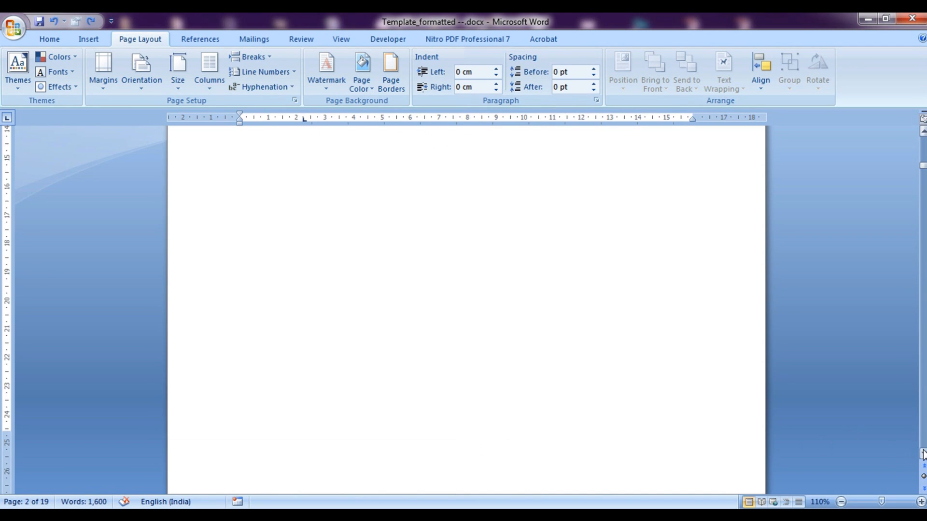
scroll(909, 456, down, 3)
double_click(480, 455)
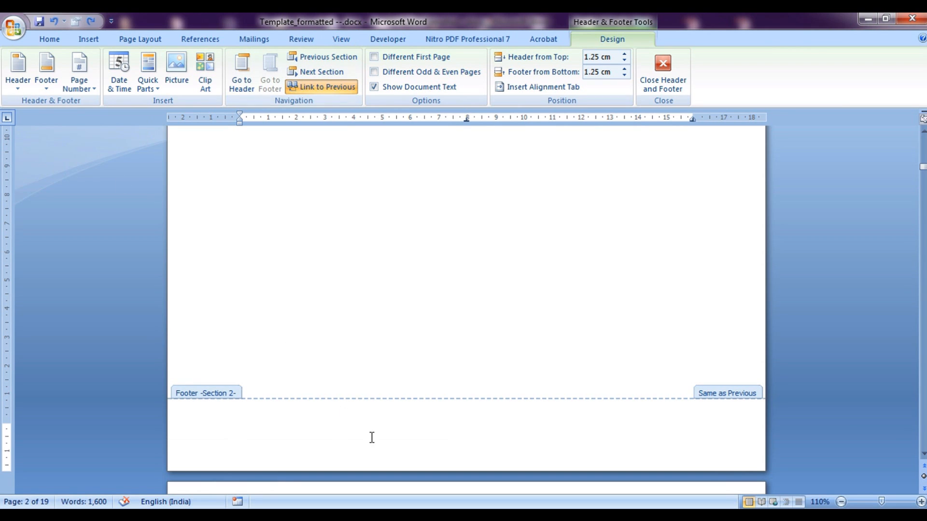
Insert a Plain Number 2 page number at the bottom centre of the Section 2 footer
mouse_move(923, 172)
mouse_down()
mouse_move(922, 141)
mouse_move(921, 154)
mouse_up()
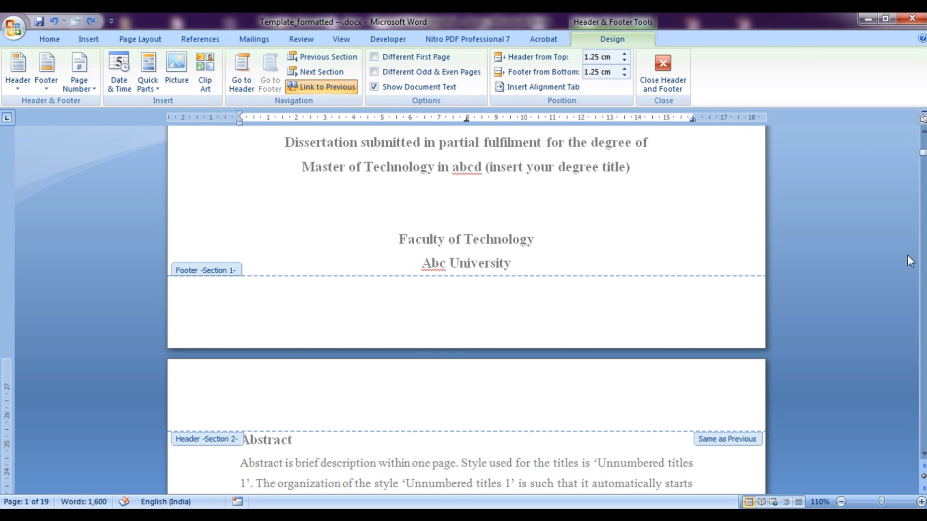
mouse_move(923, 161)
mouse_down()
mouse_move(923, 189)
mouse_move(923, 168)
mouse_up()
click(456, 403)
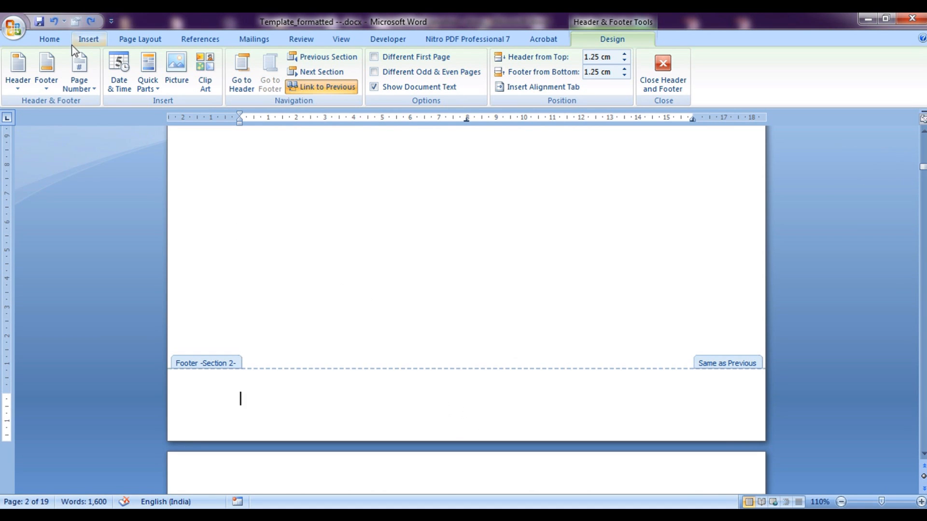
click(94, 89)
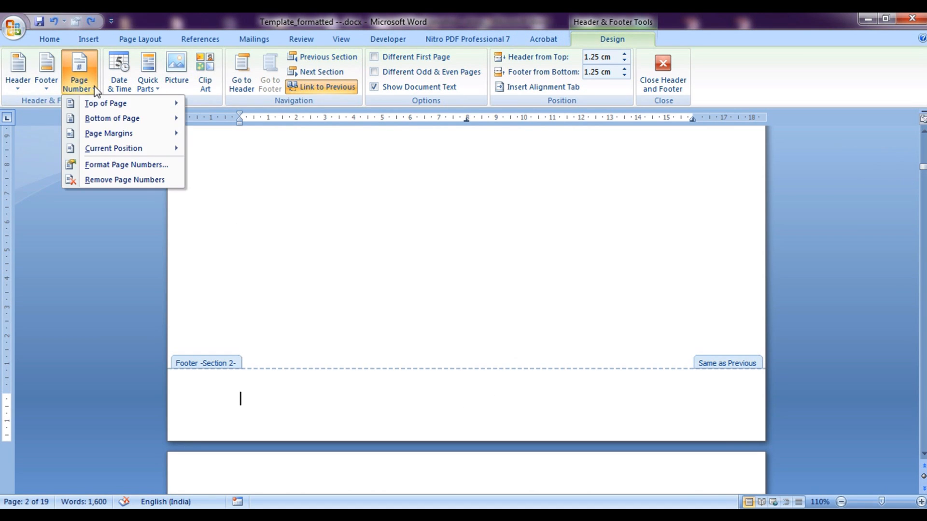
mouse_move(103, 118)
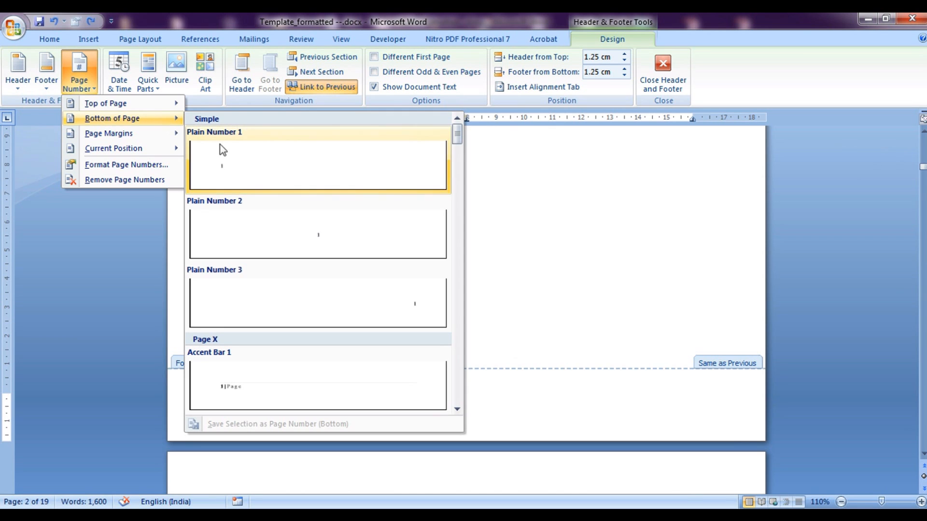
click(256, 233)
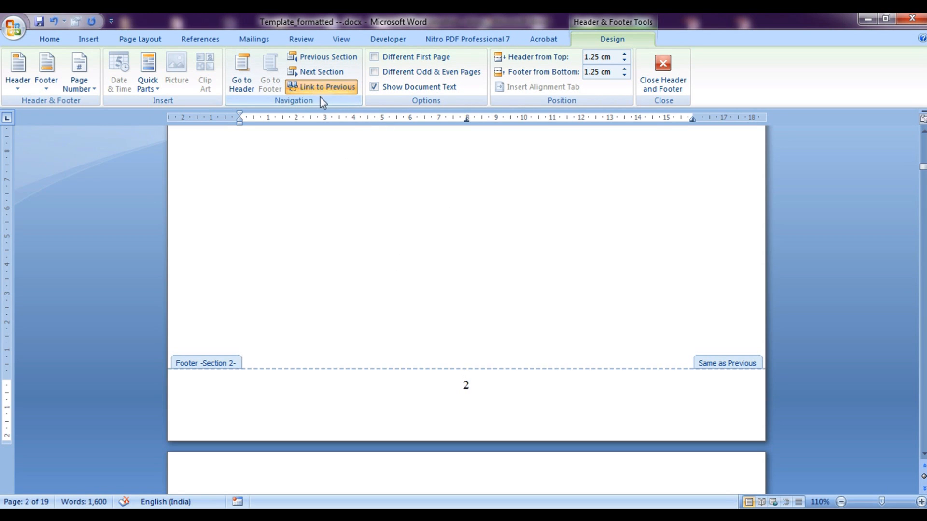
Turn off Link to Previous and restart Section 2 numbering at lowercase roman i (i, ii, iii)
click(331, 88)
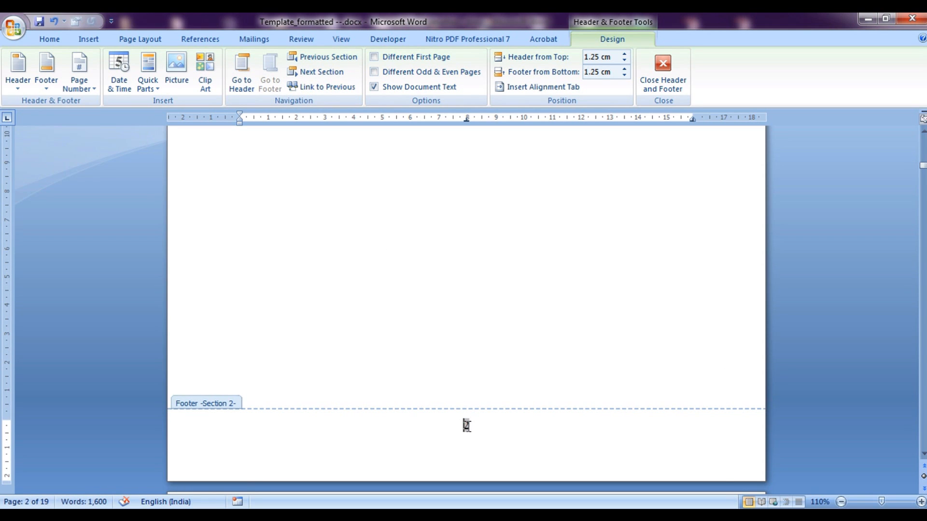
click(89, 90)
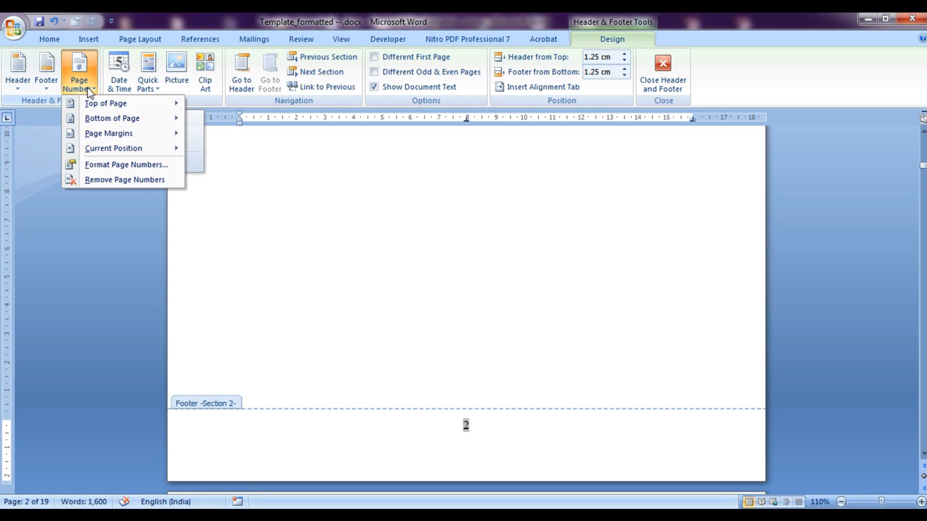
click(118, 165)
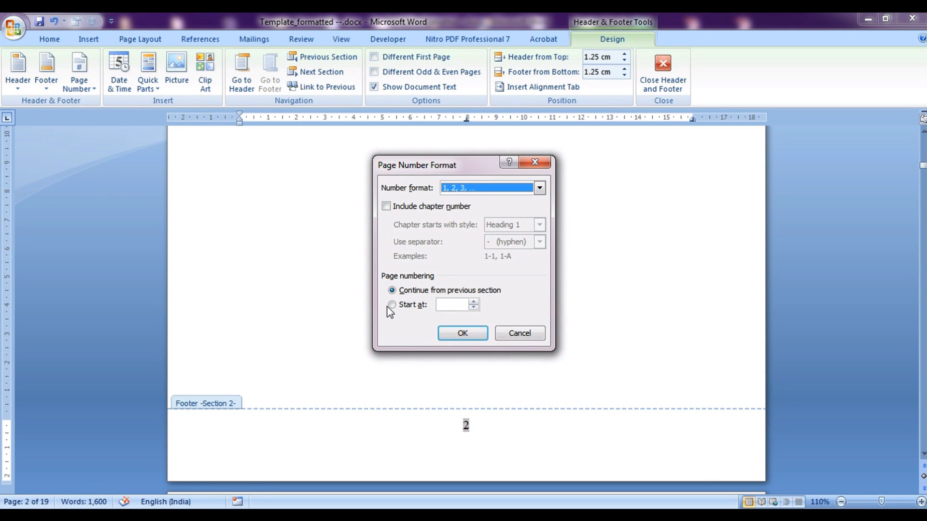
click(391, 304)
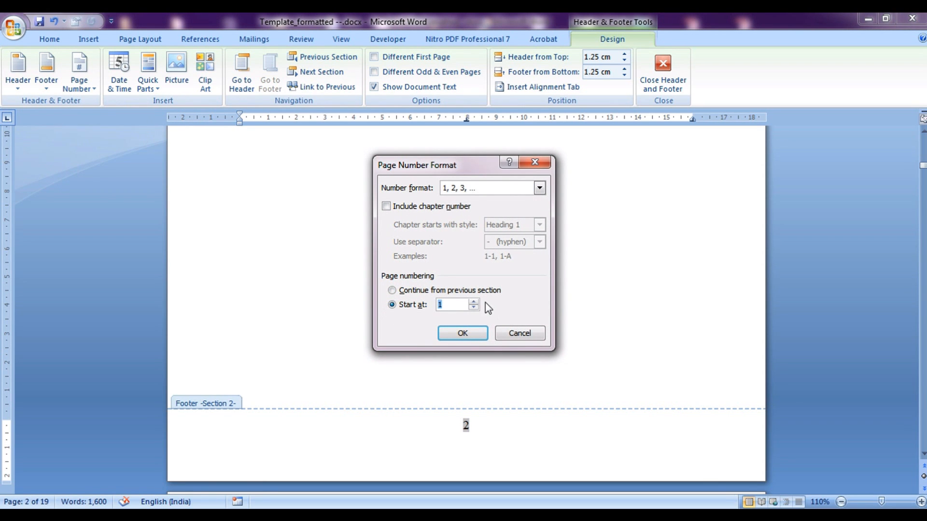
click(539, 189)
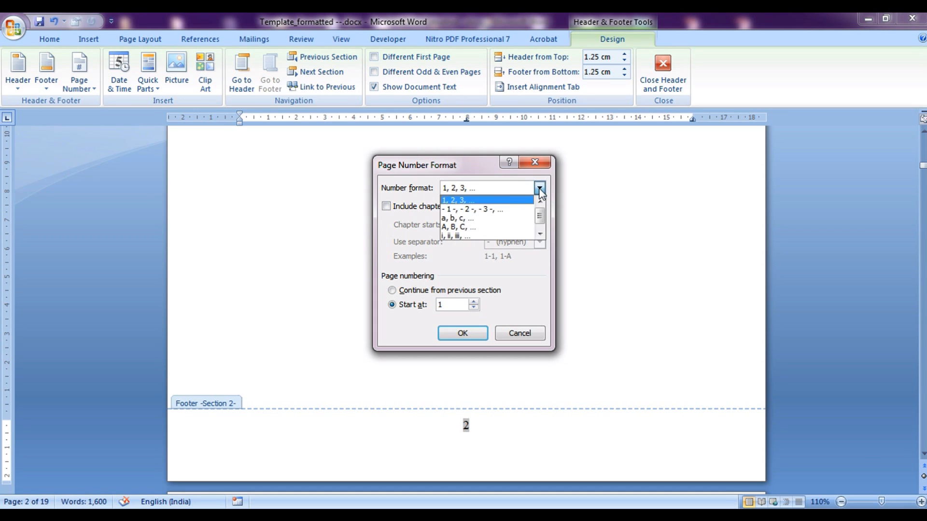
click(467, 236)
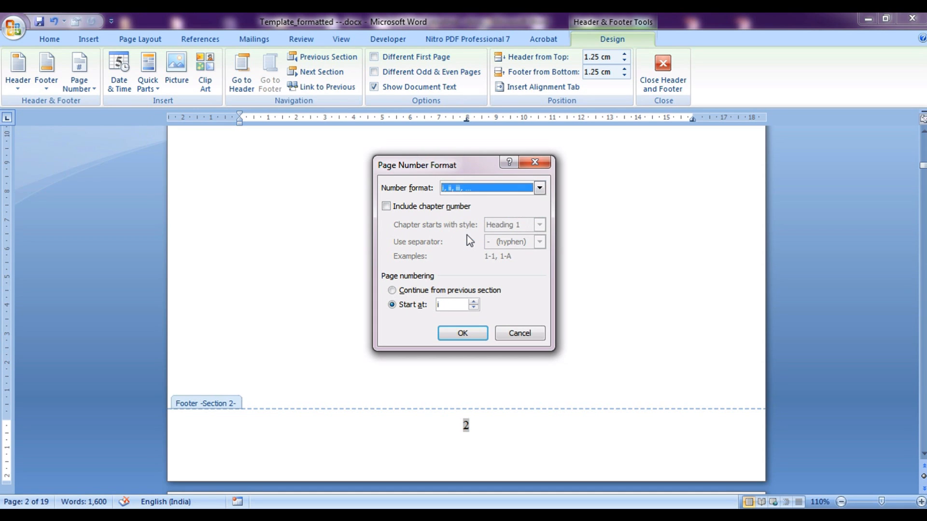
click(462, 333)
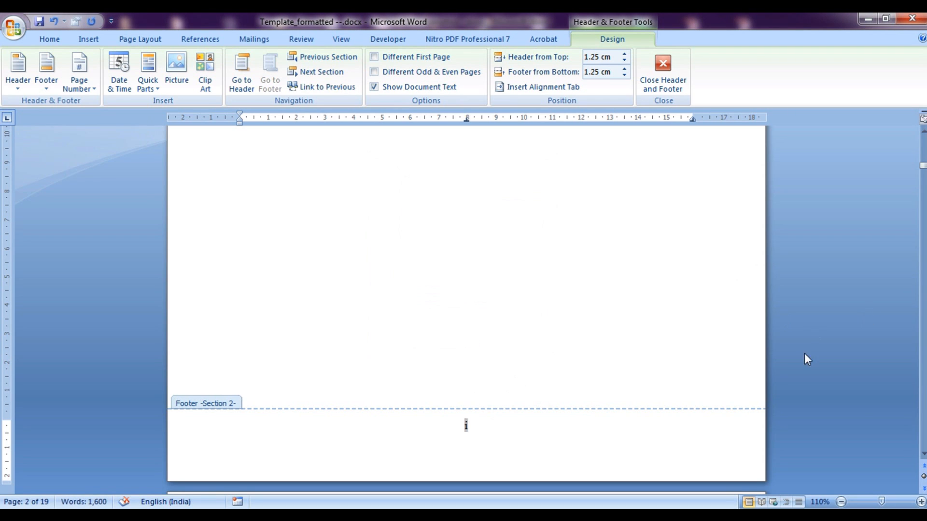
Delete the page number 1 from the cover page's Section 1 footer and return to the body
double_click(558, 279)
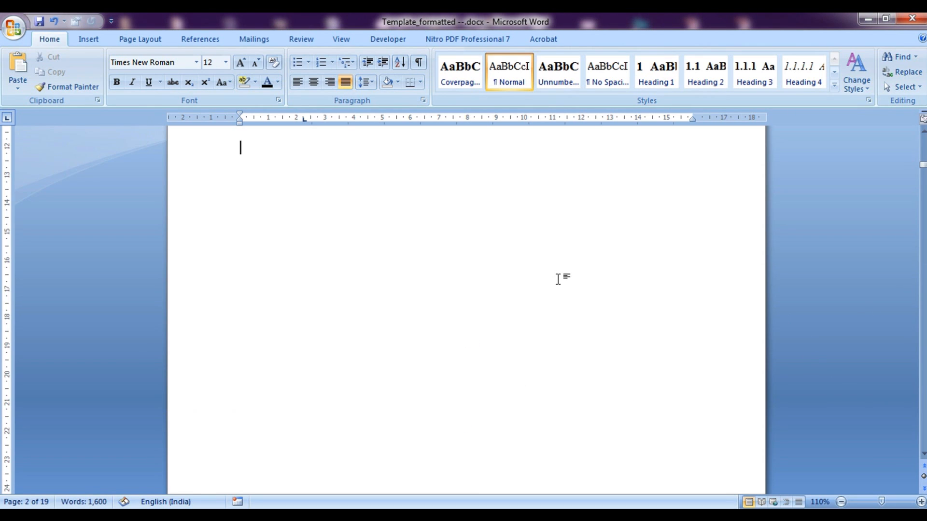
drag(924, 167, 923, 153)
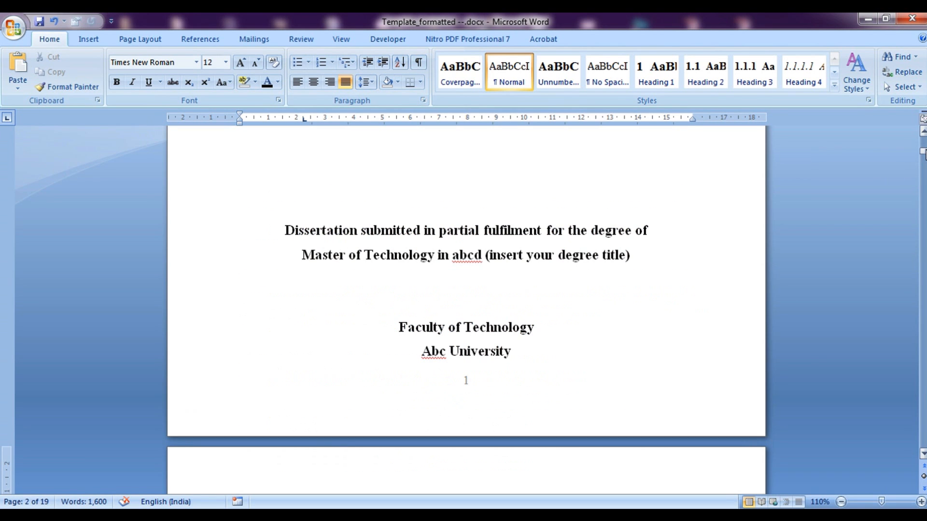
double_click(466, 383)
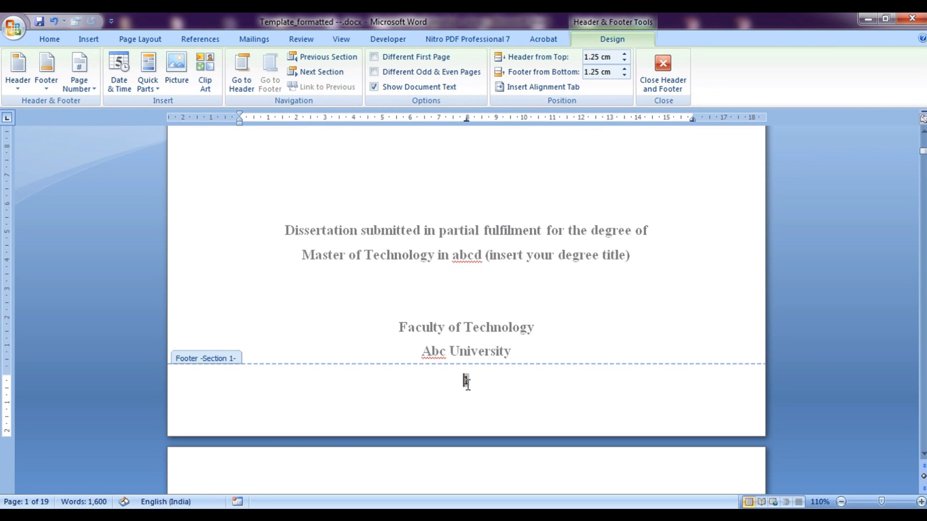
double_click(467, 381)
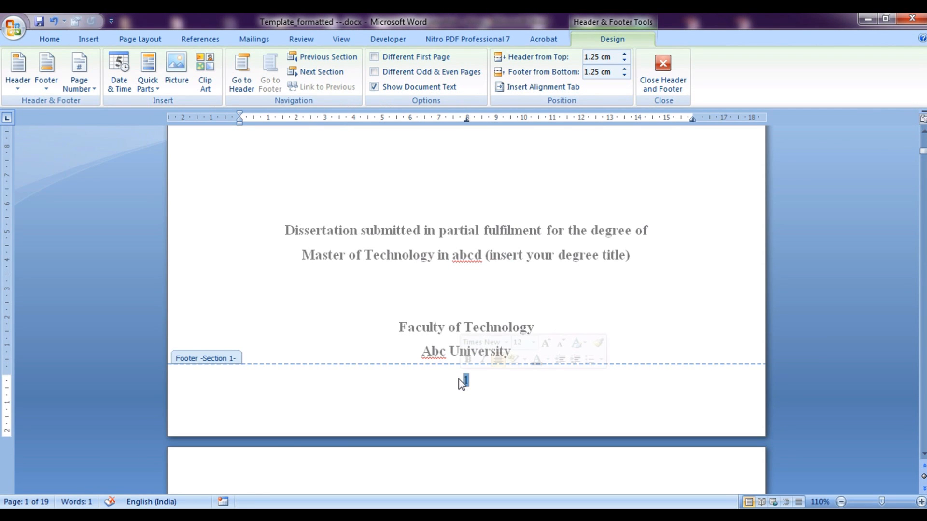
key(Delete)
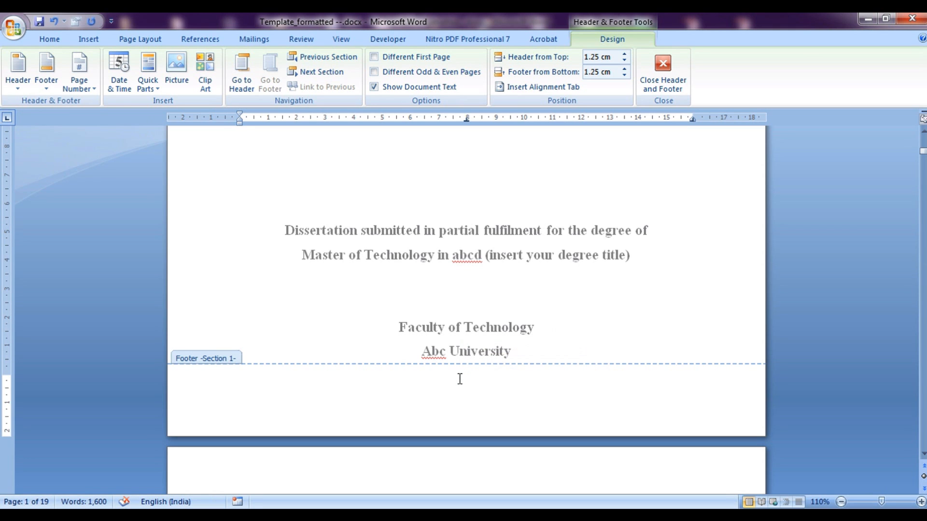
double_click(577, 334)
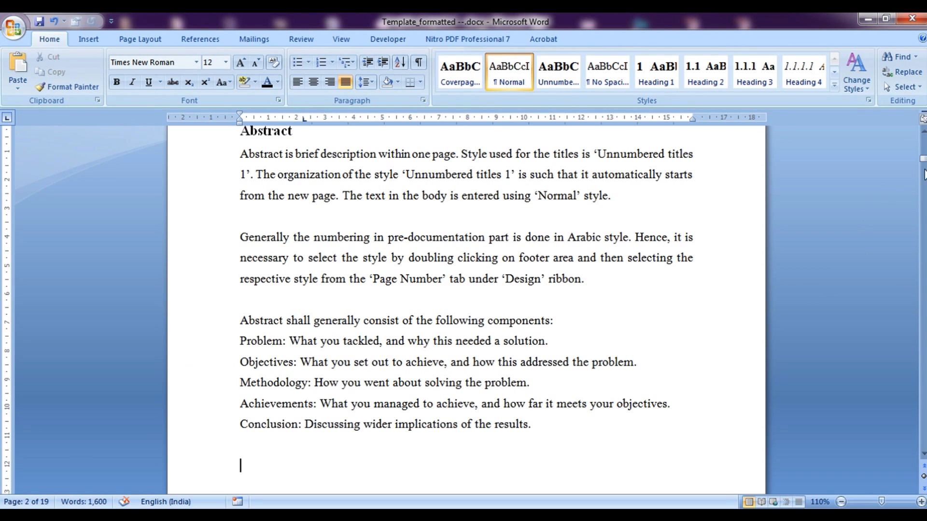
Remove the blank page before Attestation, reducing the document from 19 to 18 pages
mouse_move(923, 161)
mouse_down()
mouse_move(923, 153)
mouse_move(923, 175)
mouse_up()
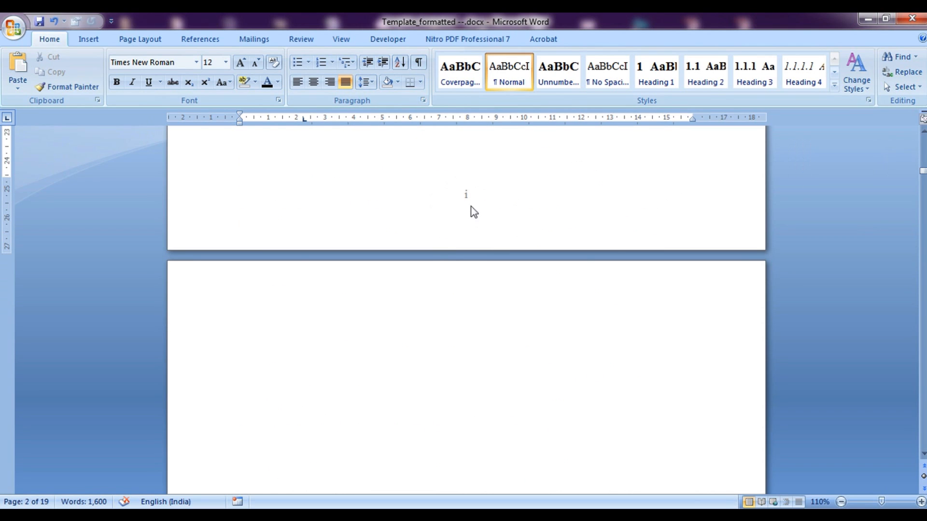
drag(923, 172, 923, 173)
click(448, 218)
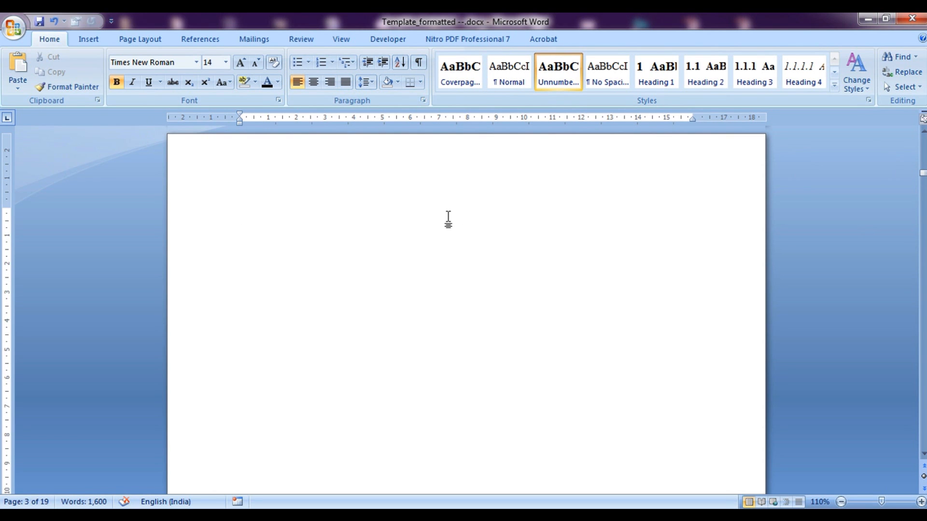
key(Delete)
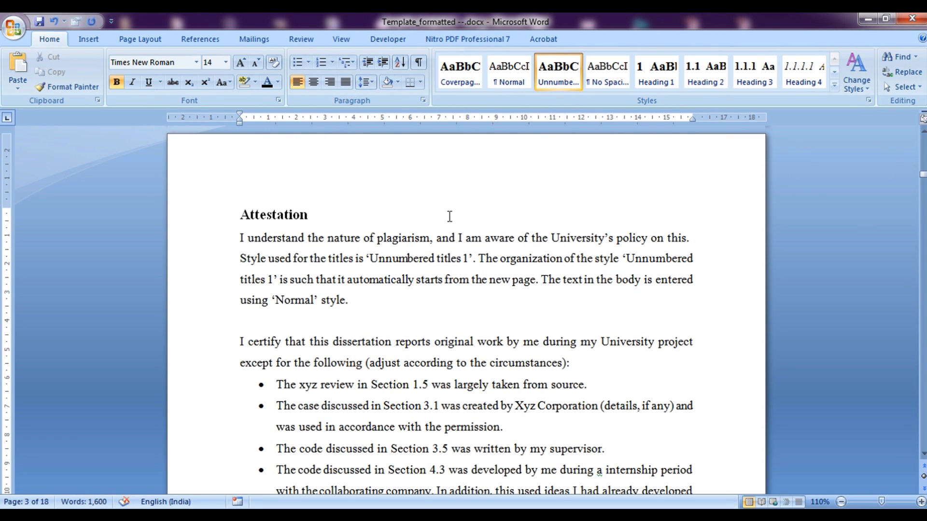
drag(923, 173, 910, 274)
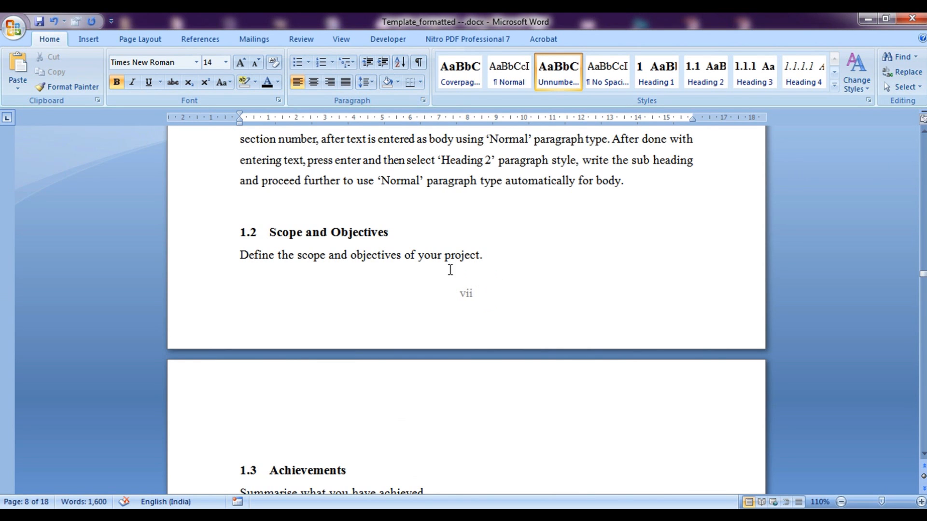
Insert a Next Page section break before '1 Introduction' and open the new Section 3 footer
drag(922, 275, 922, 261)
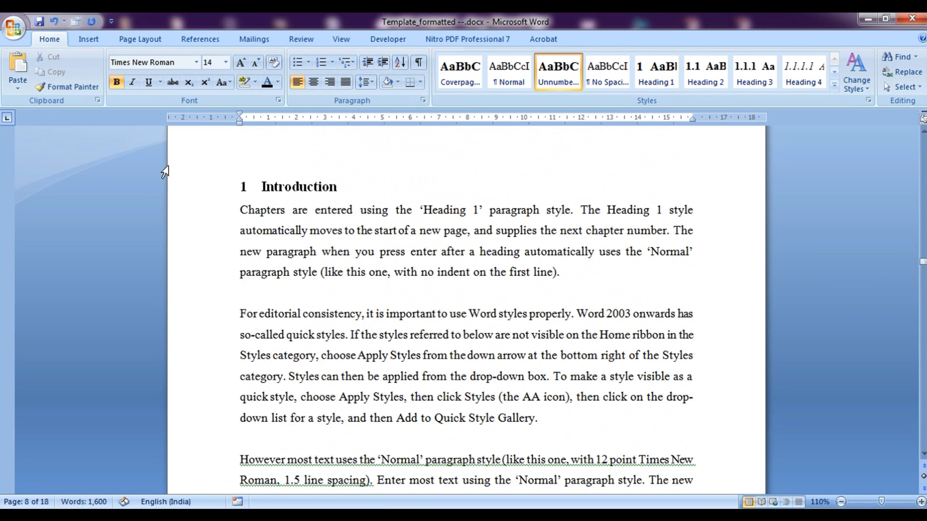
click(243, 188)
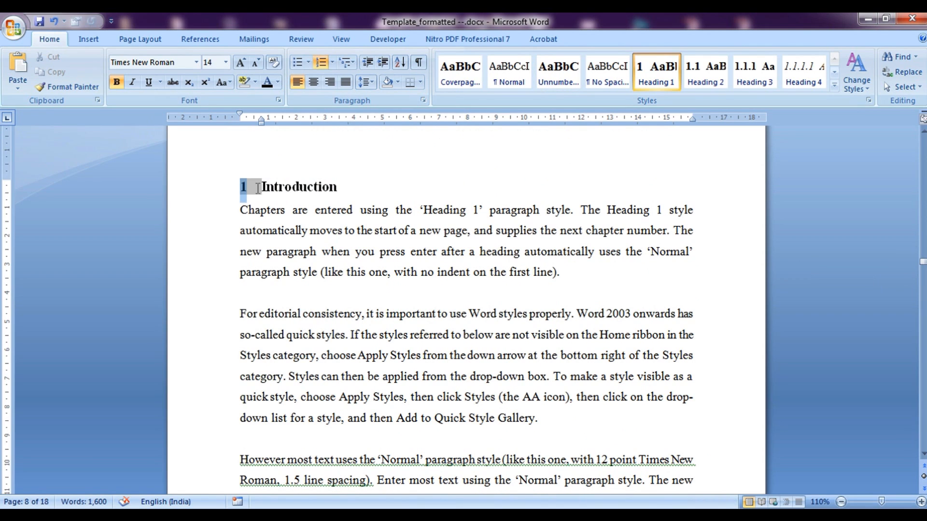
click(267, 186)
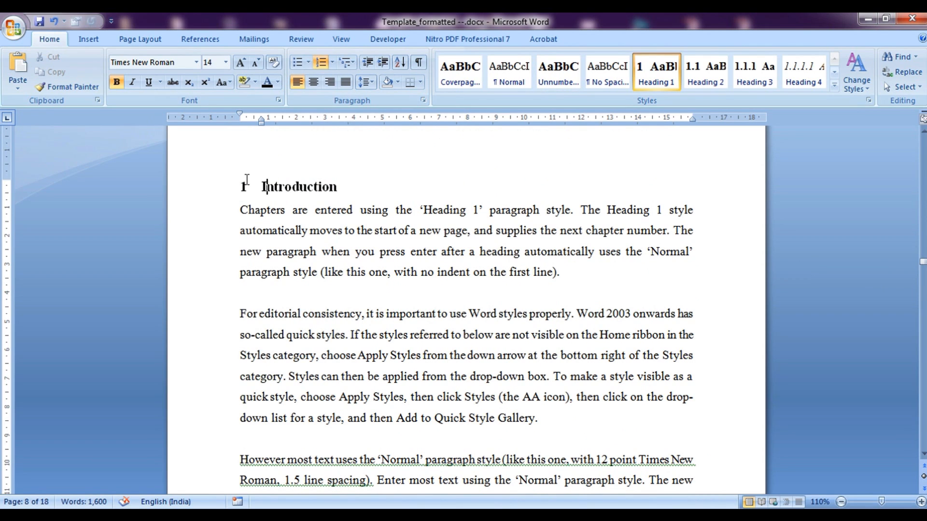
click(243, 187)
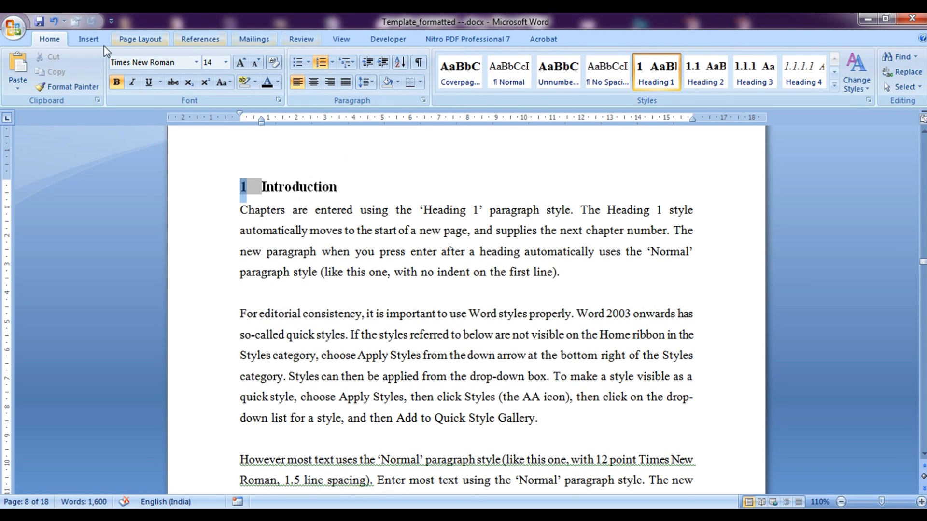
click(158, 39)
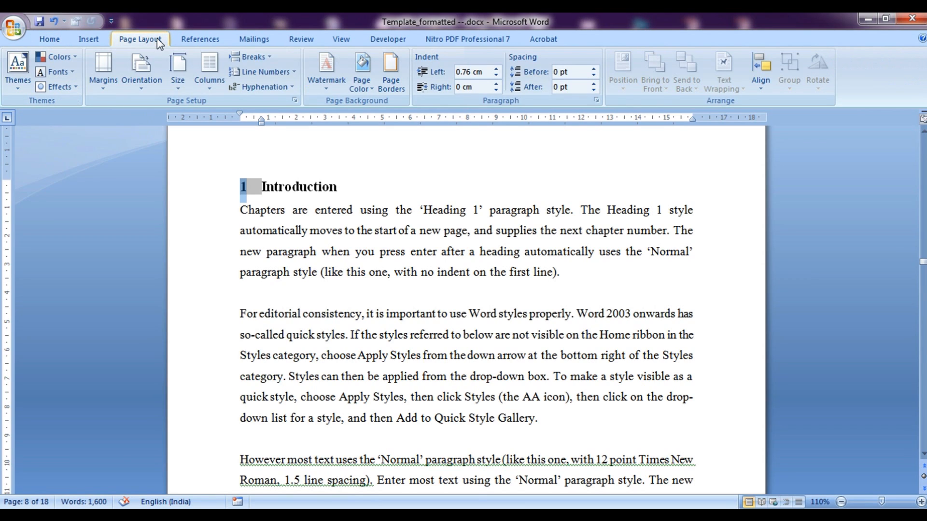
click(282, 73)
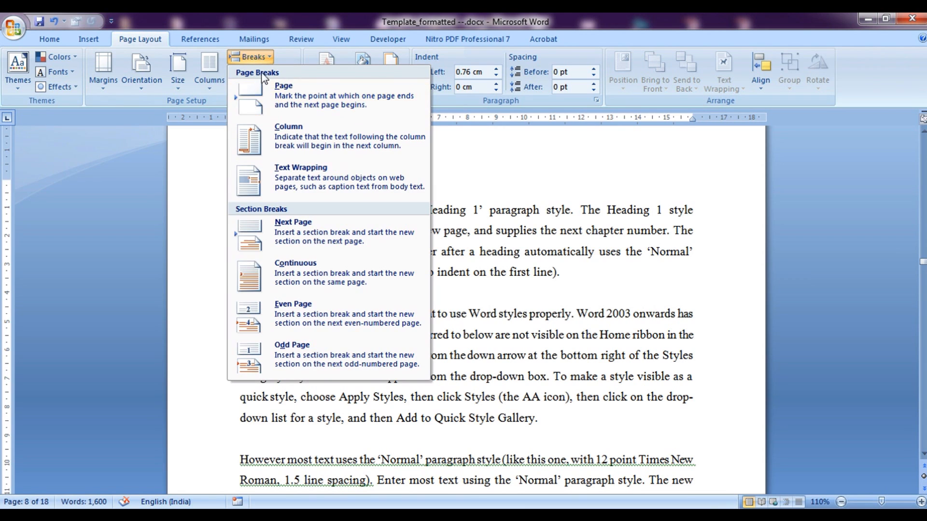
click(322, 235)
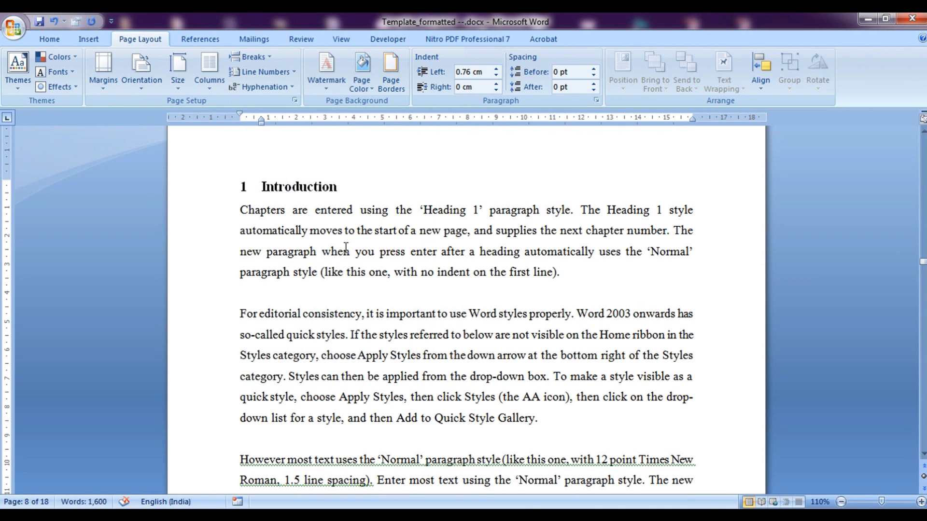
drag(922, 268, 922, 276)
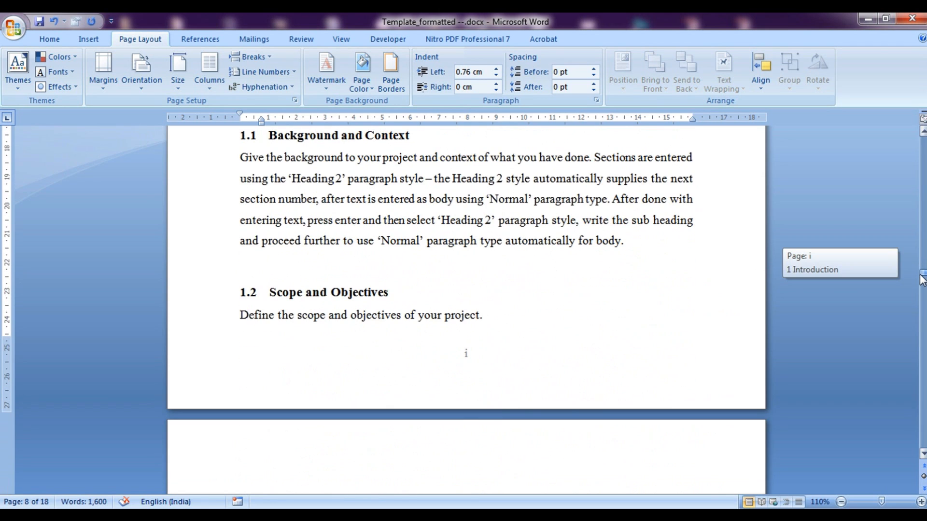
double_click(434, 351)
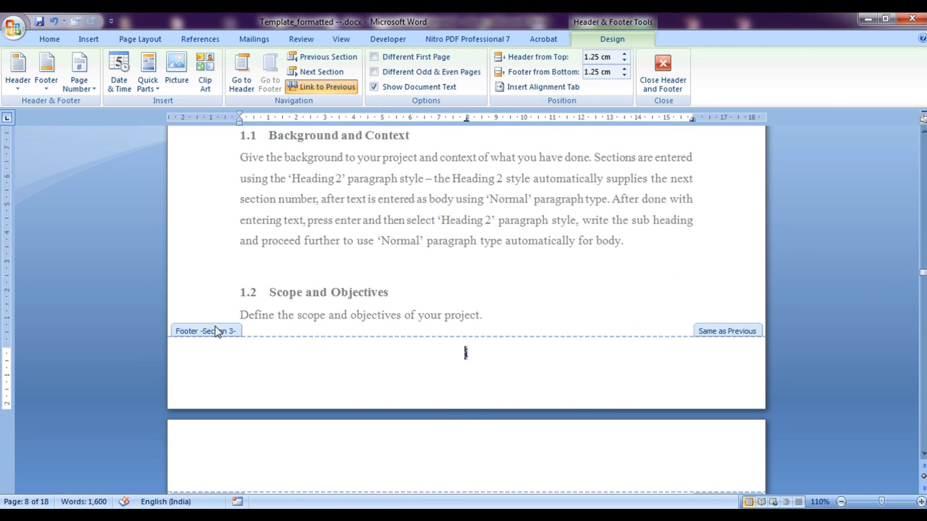
Format Section 3 page numbers as arabic 1, 2, 3, restarting at 1
mouse_move(922, 280)
mouse_down()
mouse_move(922, 264)
mouse_move(921, 279)
mouse_up()
click(303, 278)
click(432, 293)
click(77, 92)
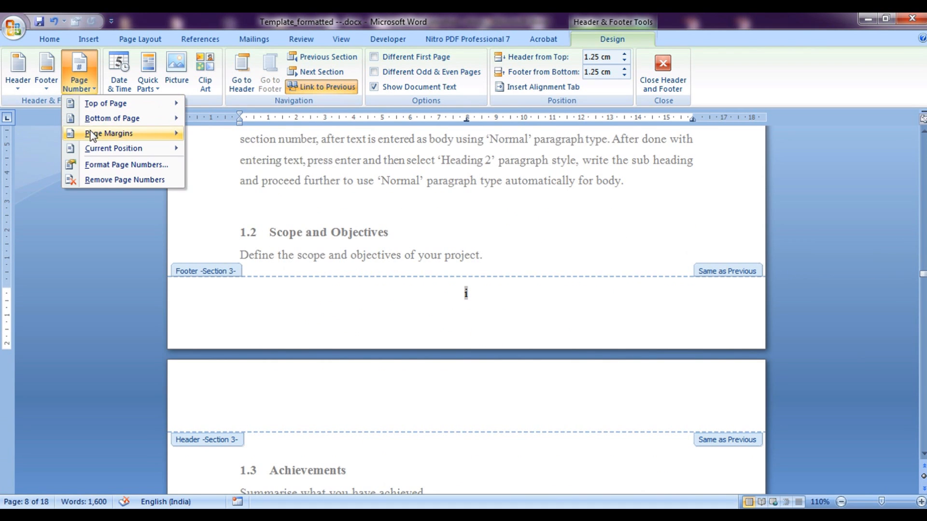
mouse_move(109, 155)
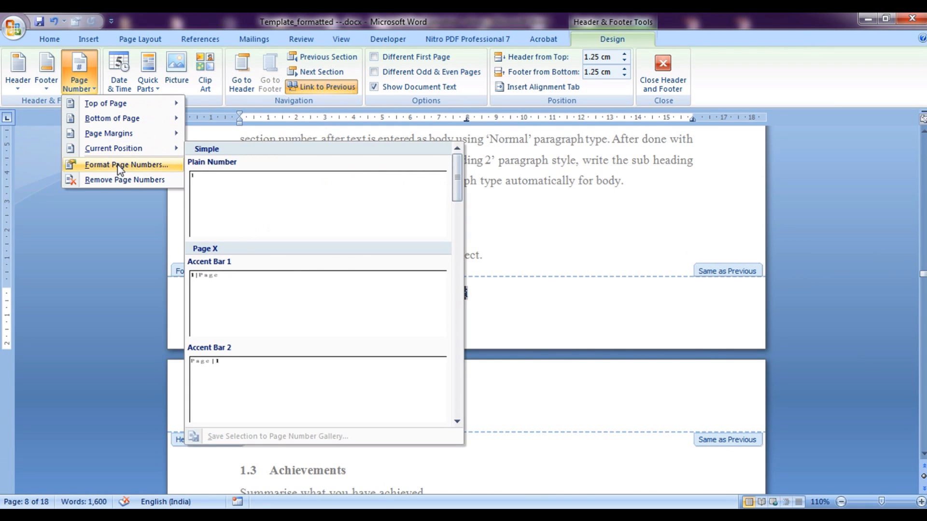
click(104, 169)
click(539, 188)
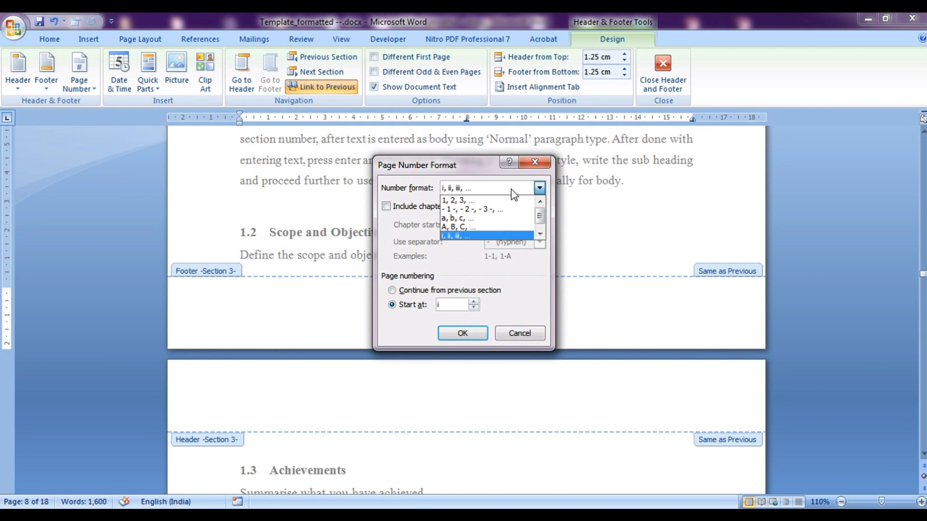
click(454, 200)
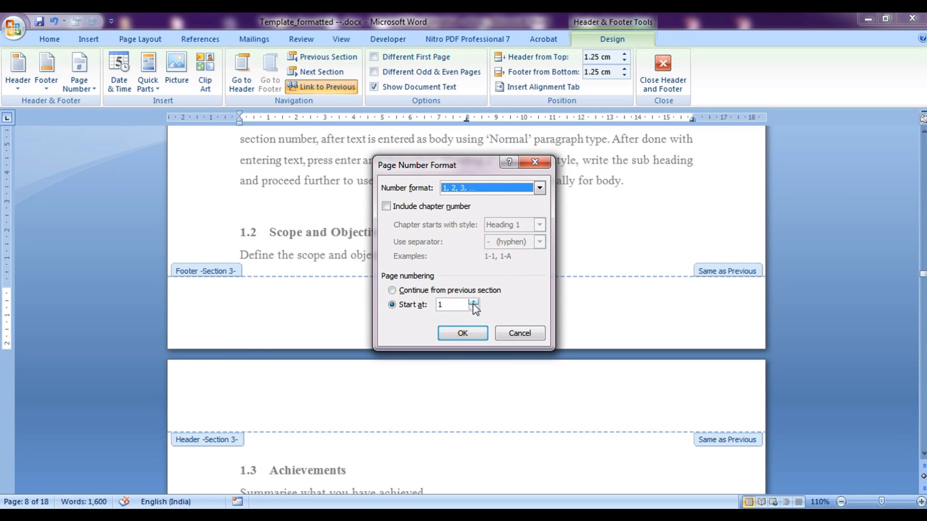
click(462, 333)
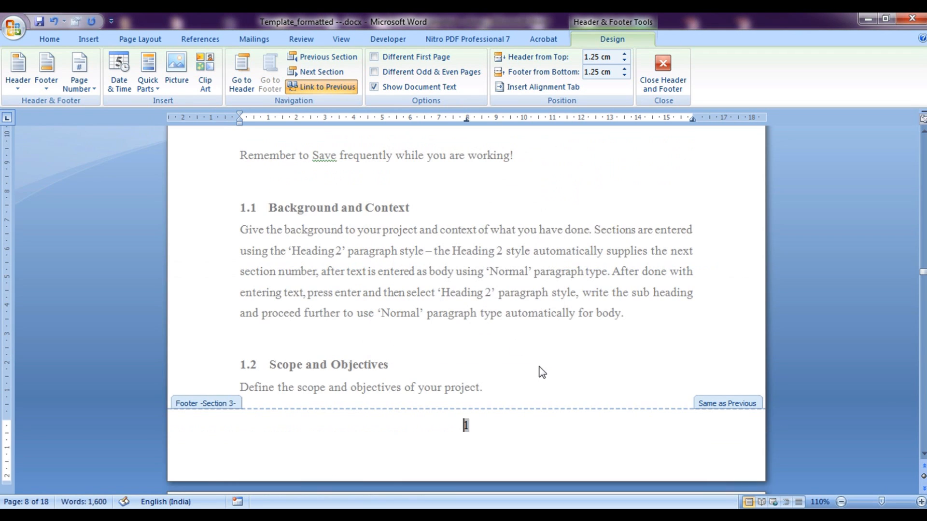
Close the footer and place the caret before the Appendix-1 heading
double_click(677, 364)
drag(923, 268, 922, 399)
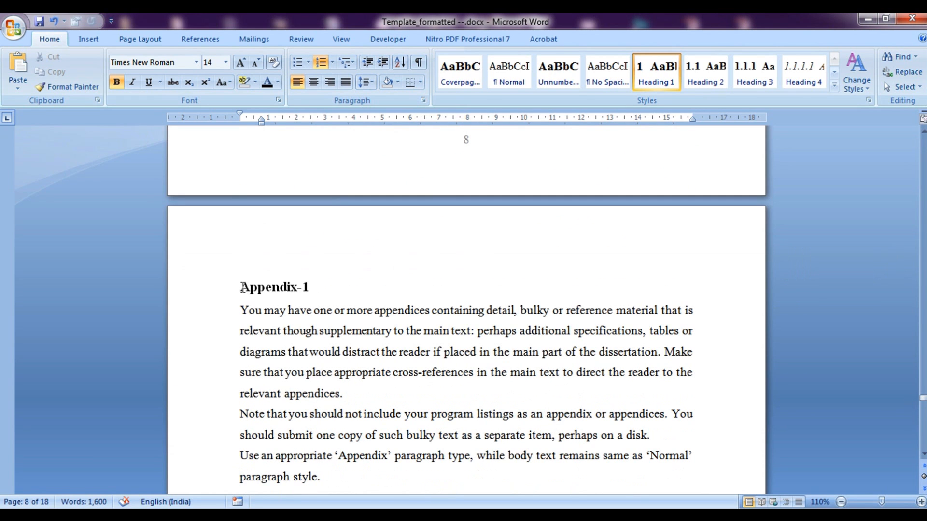
click(244, 288)
Dismiss the Breaks list without inserting a break and return to the List of Figures page
click(136, 38)
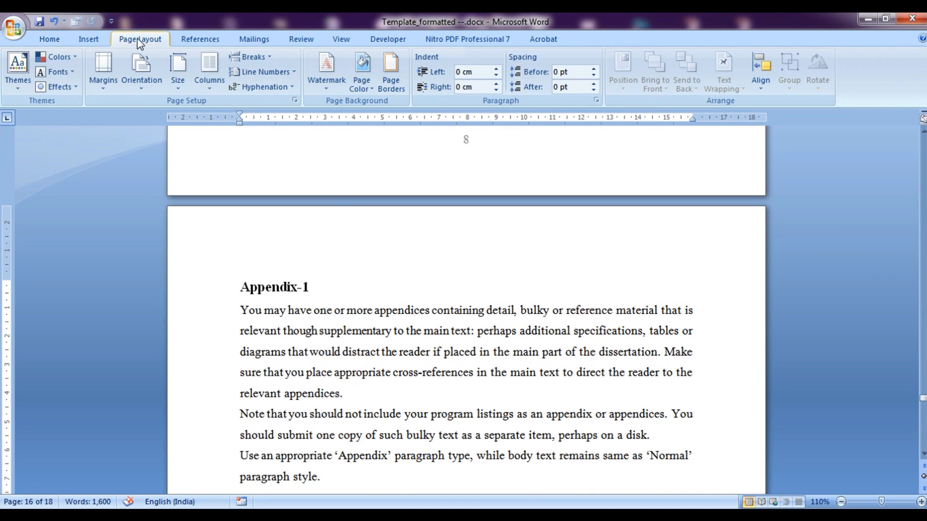
click(269, 59)
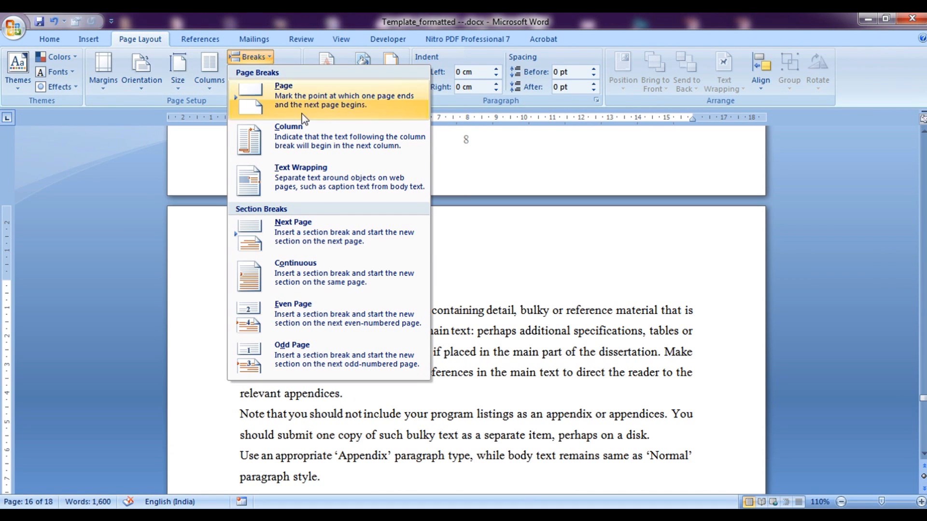
click(725, 13)
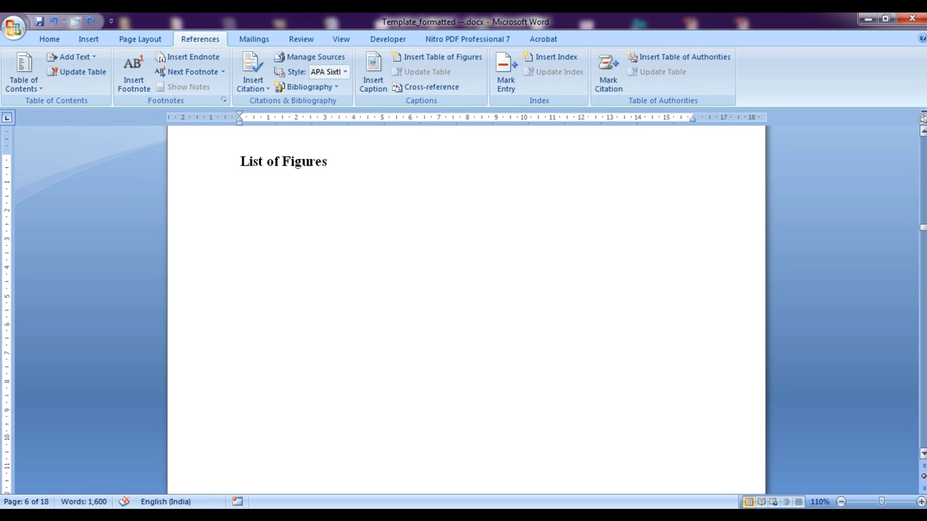
click(49, 39)
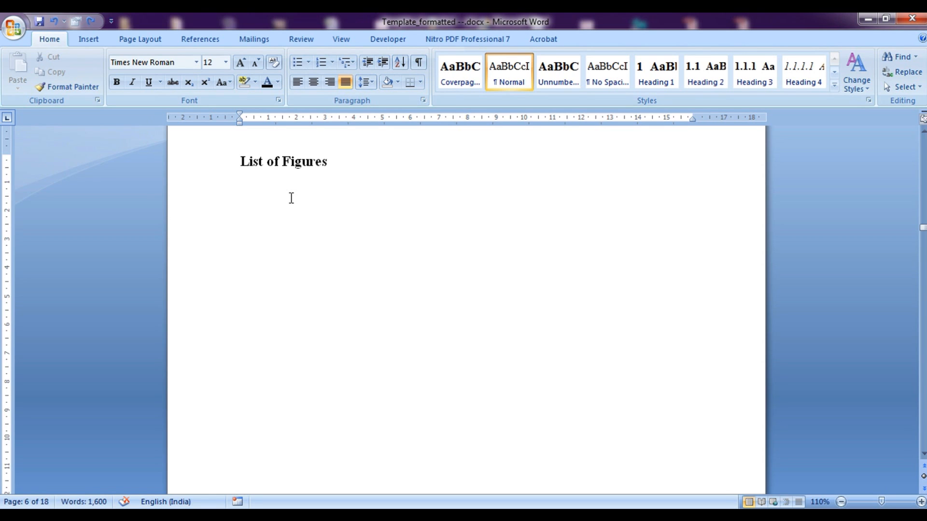
Insert a table of figures from Figure captions, with dotted leaders, under the List of Figures heading
click(193, 43)
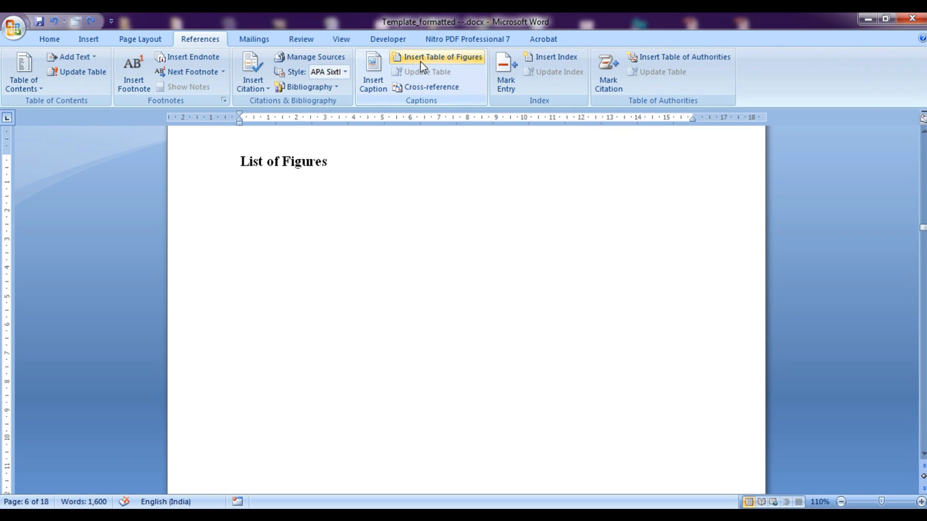
click(436, 60)
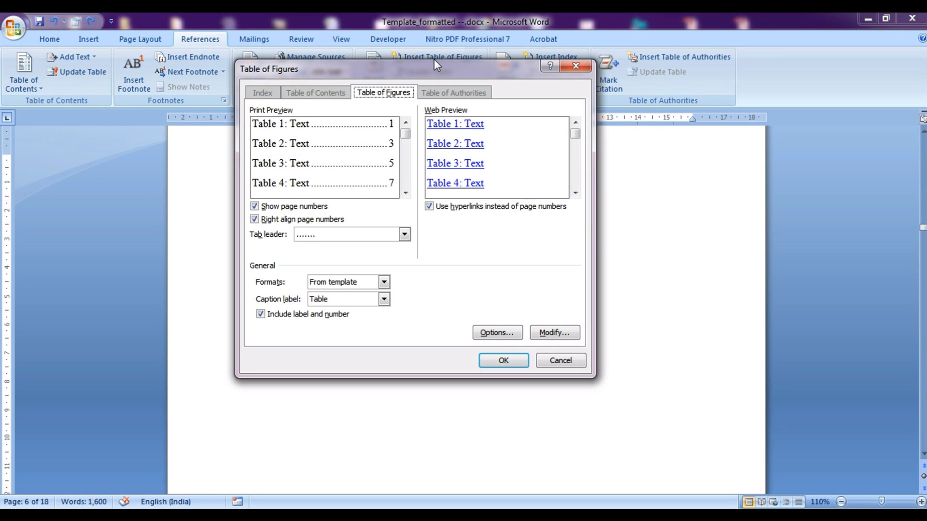
drag(431, 66, 448, 103)
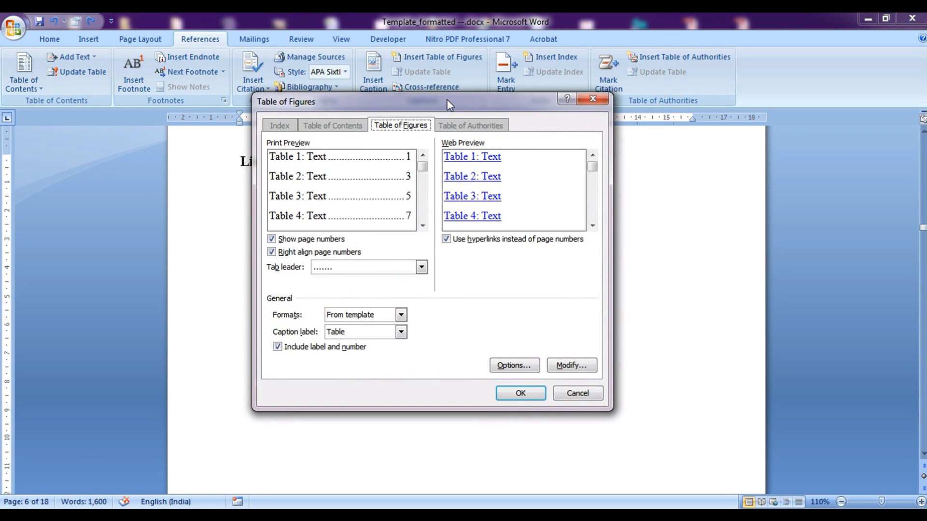
click(388, 269)
click(390, 269)
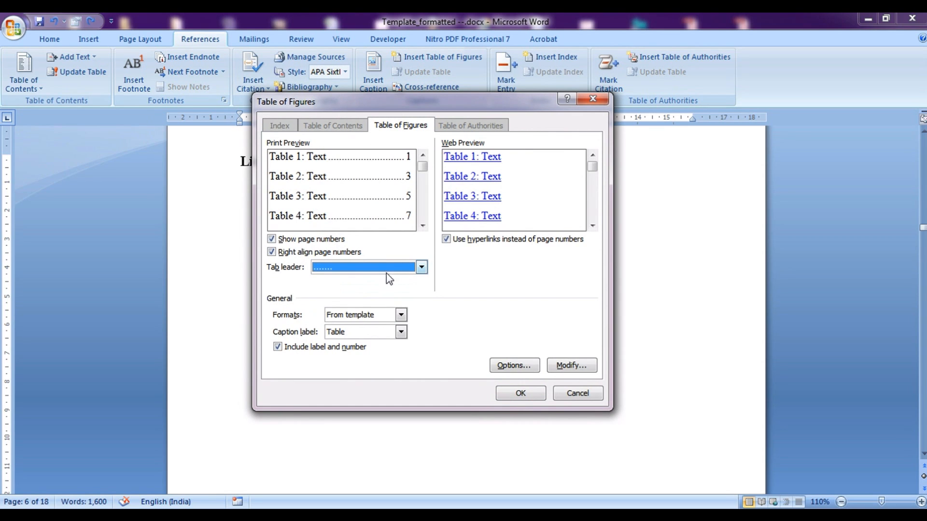
click(376, 330)
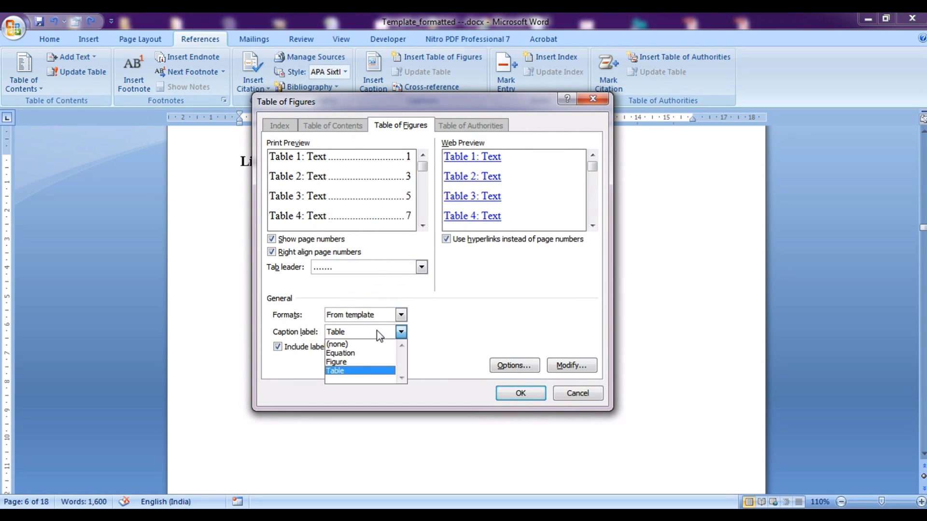
click(344, 364)
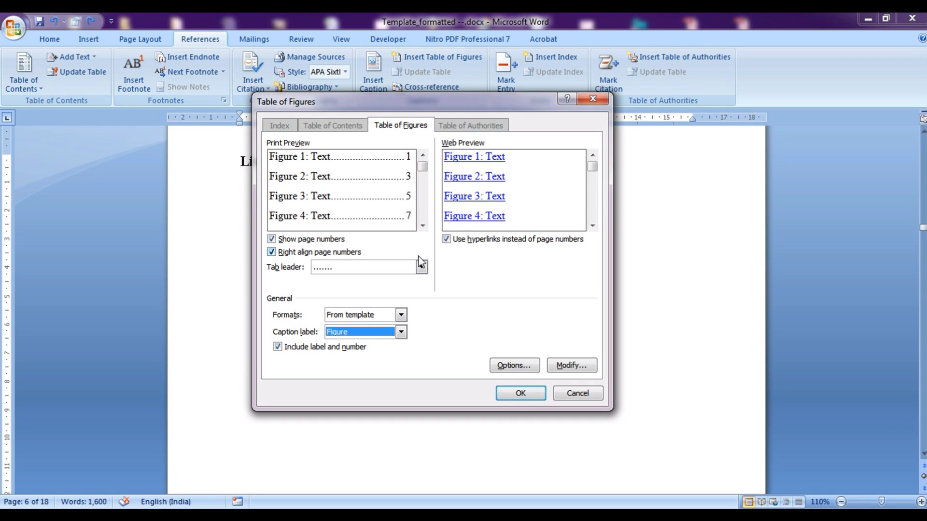
click(521, 394)
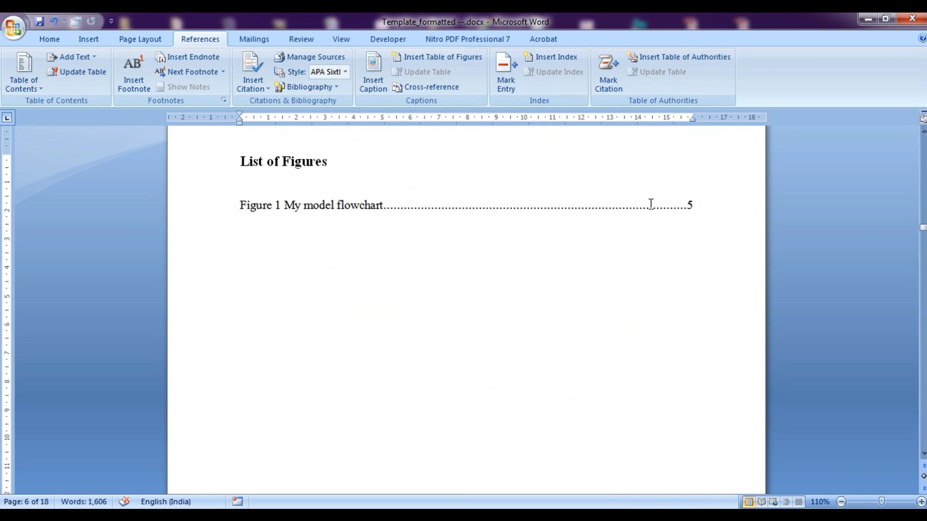
Insert a list of tables using the Table caption label below List of Table, then follow the Table 2 entry
drag(923, 227, 923, 244)
click(404, 273)
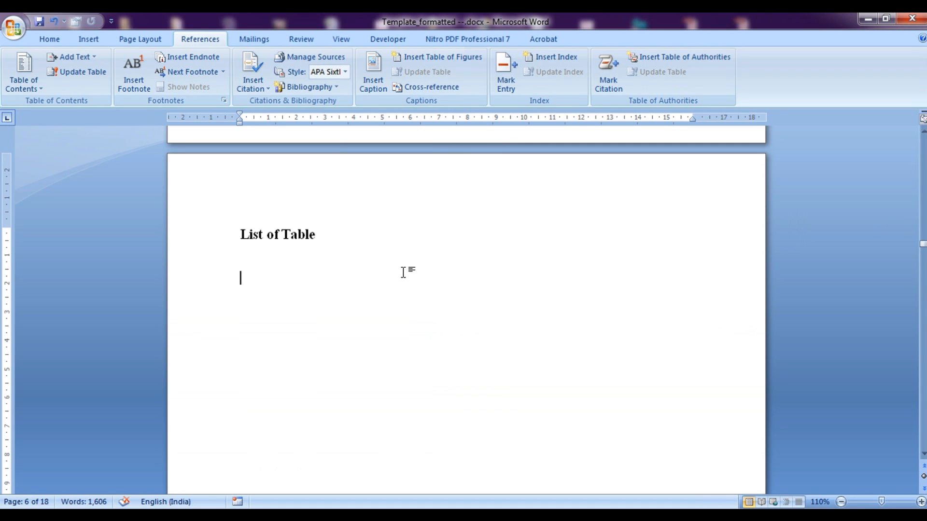
click(428, 58)
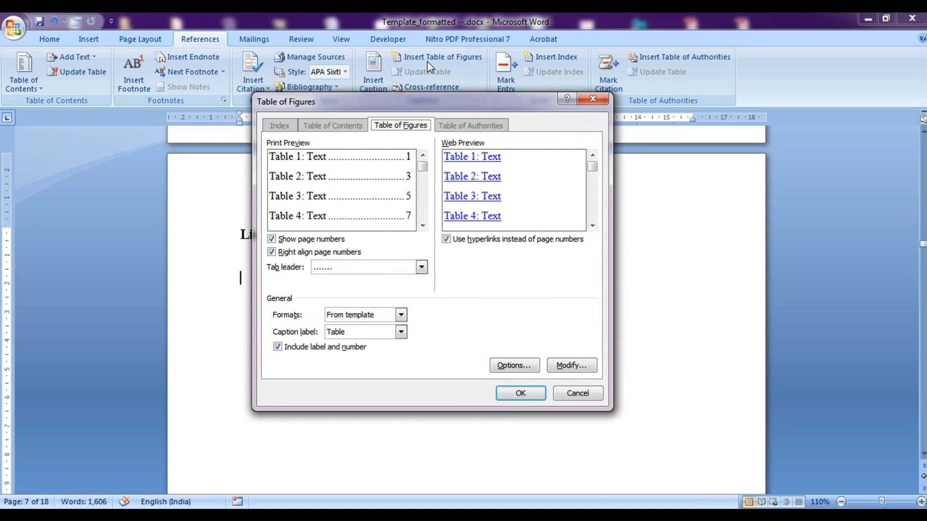
click(401, 332)
click(369, 371)
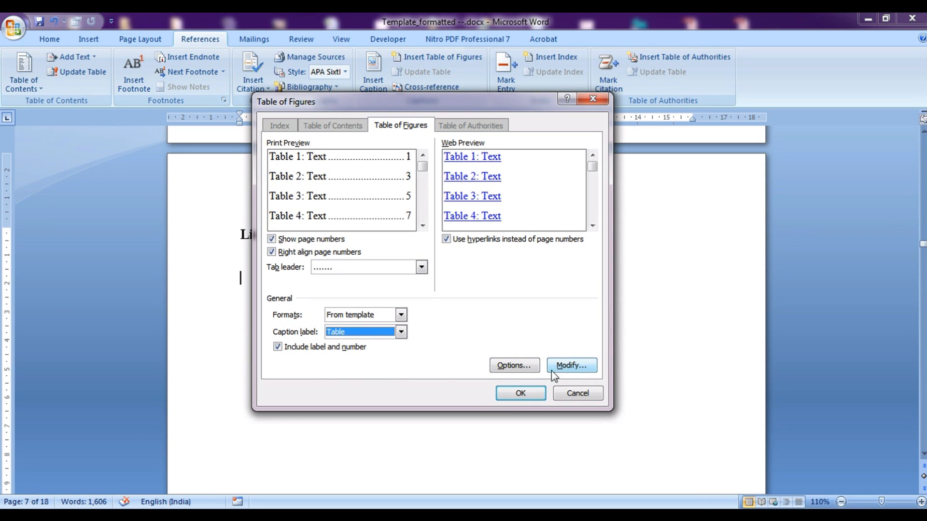
click(528, 390)
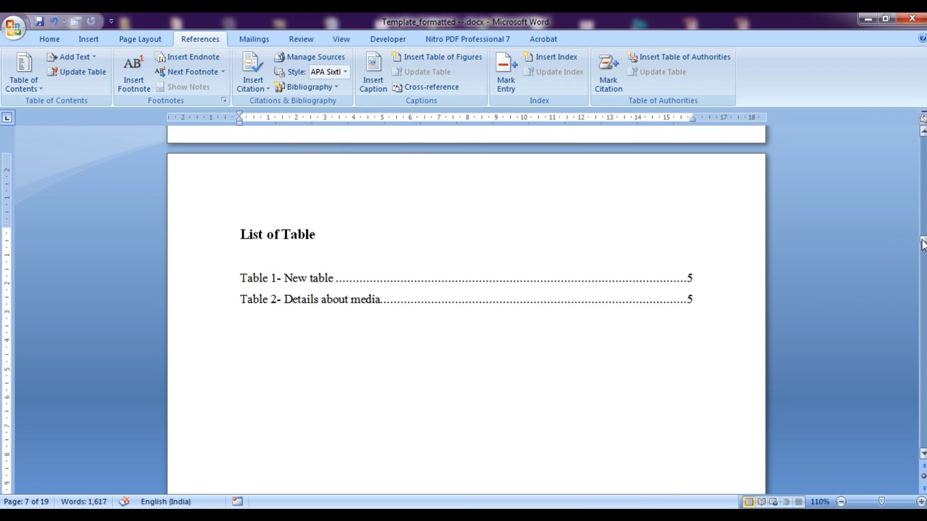
ctrl+click(269, 307)
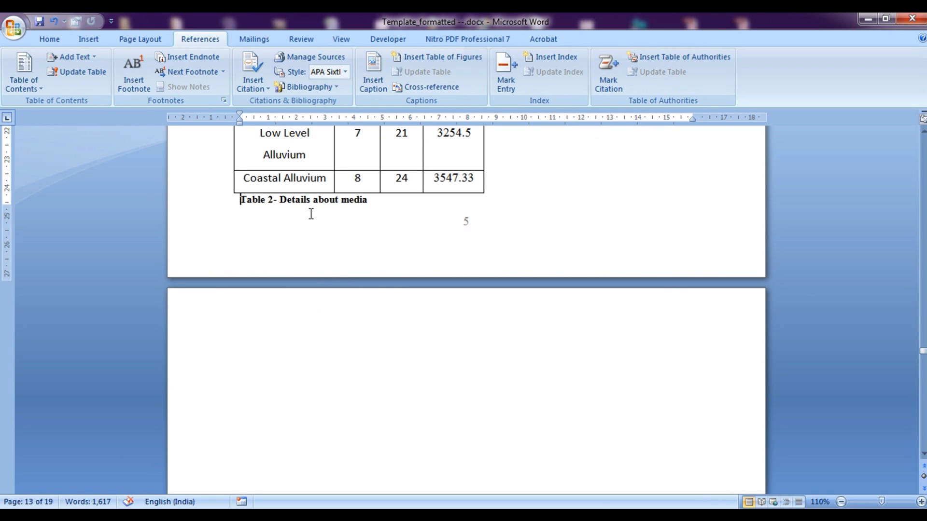
Add a 2-column, 3-row table on a new line after the Table 2 caption
double_click(333, 356)
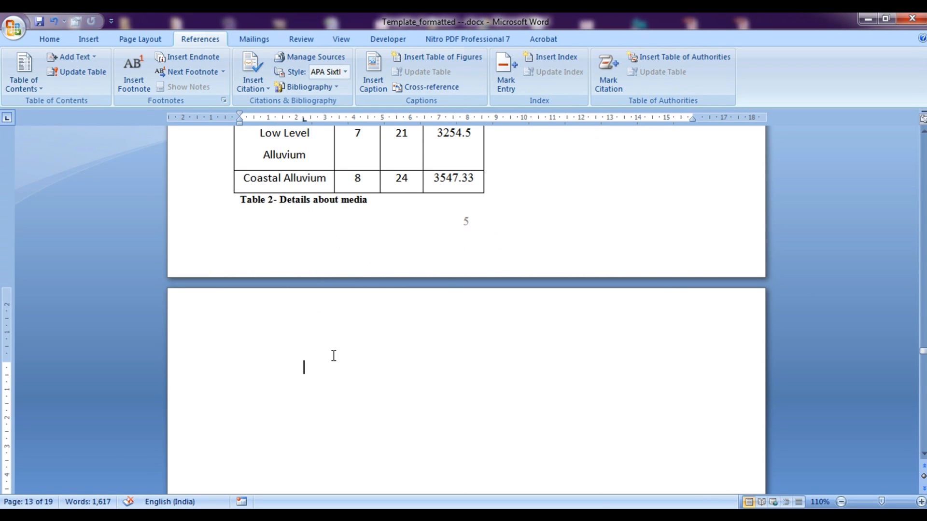
click(517, 193)
key(Return)
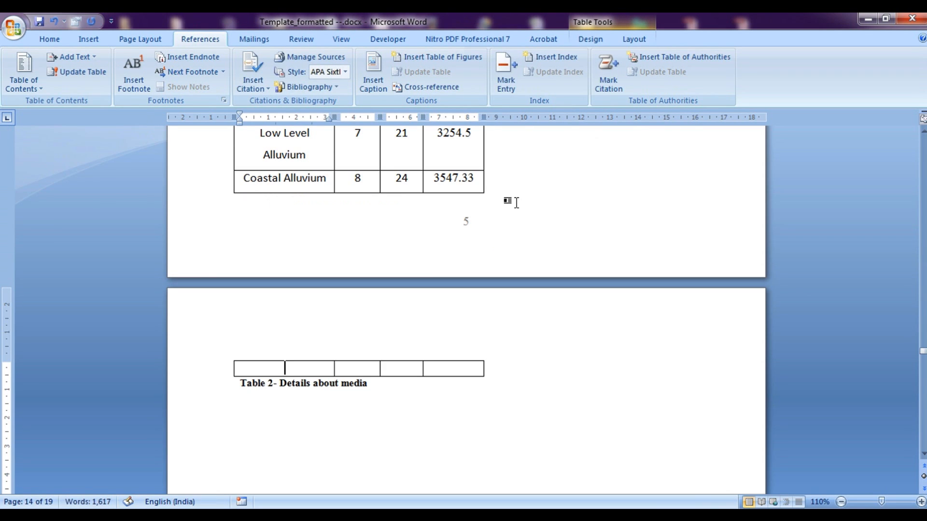
key(ctrl+z)
click(425, 208)
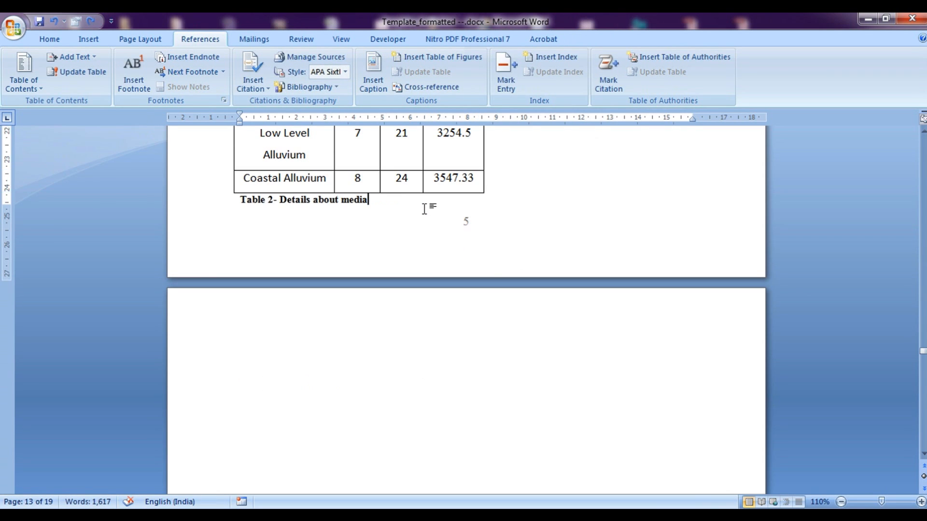
key(Return)
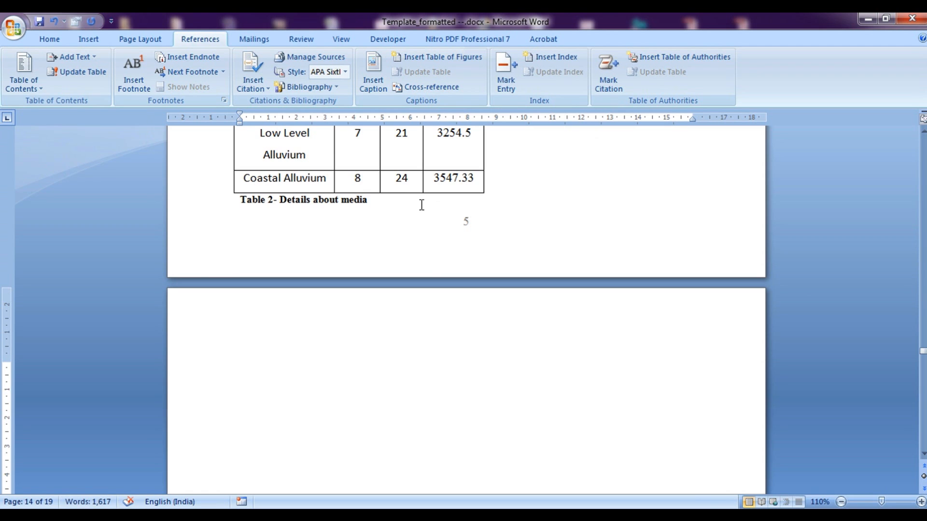
click(96, 41)
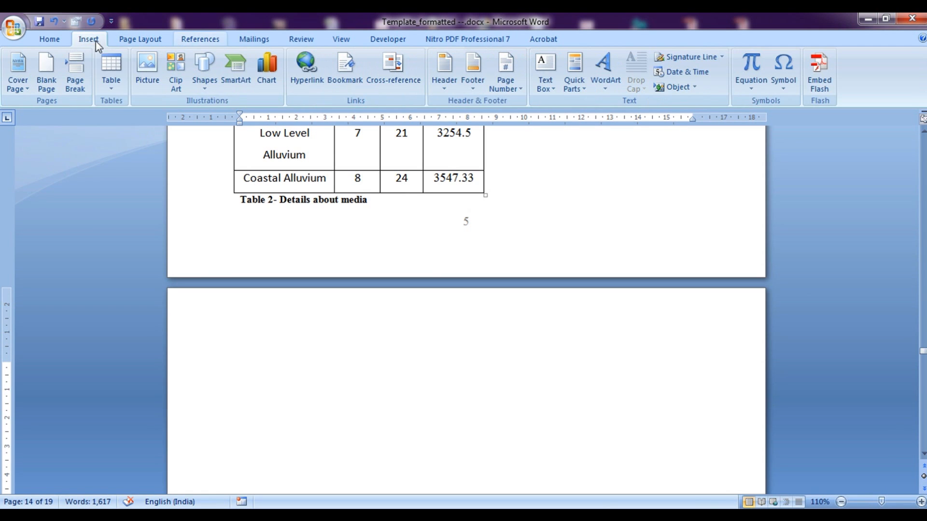
click(116, 84)
click(120, 141)
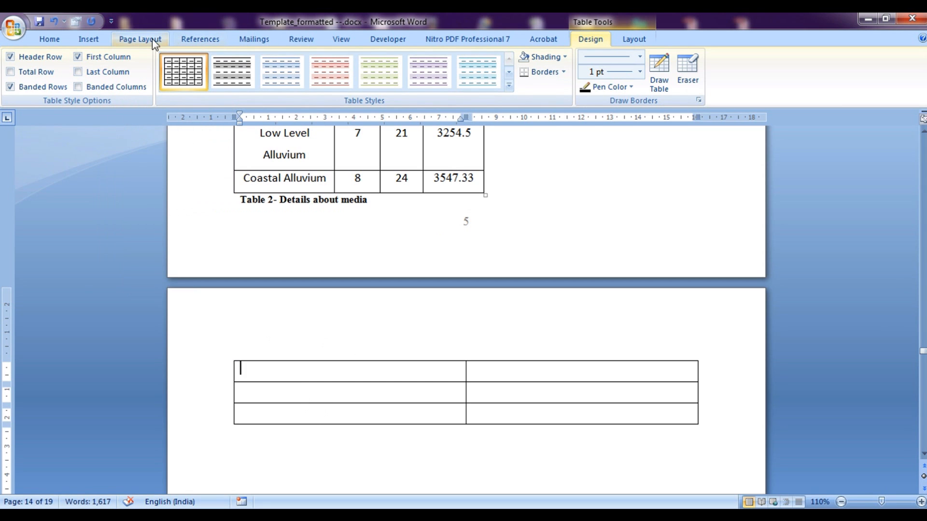
Caption the new table 'Table 3 Newly entered table latest' below it
click(191, 43)
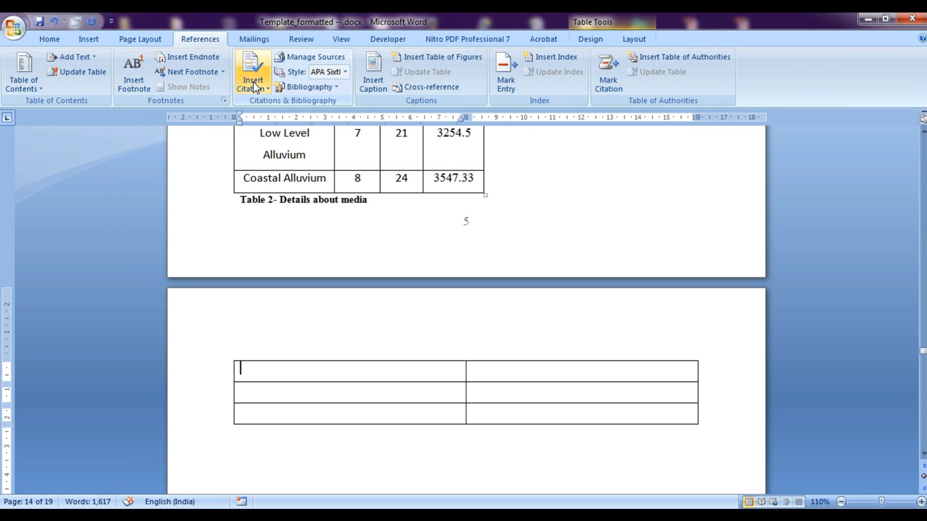
click(373, 73)
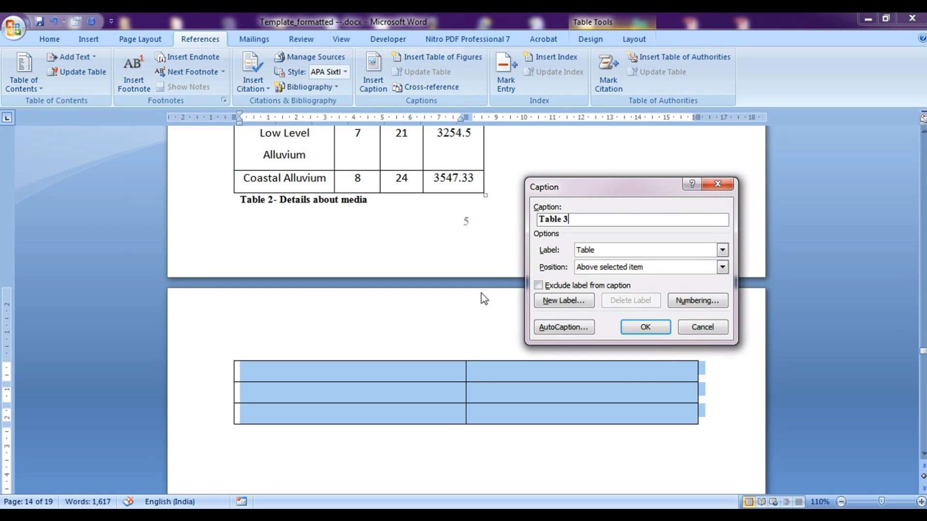
click(702, 327)
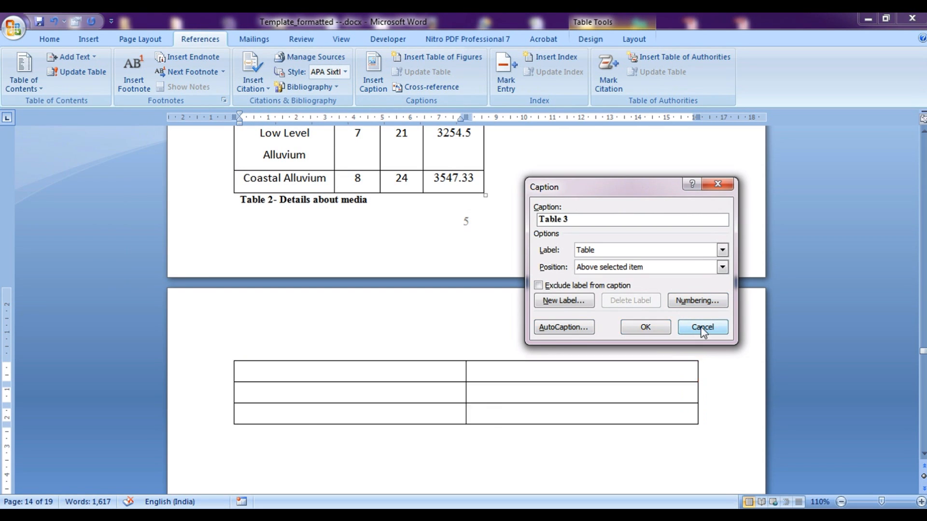
click(302, 430)
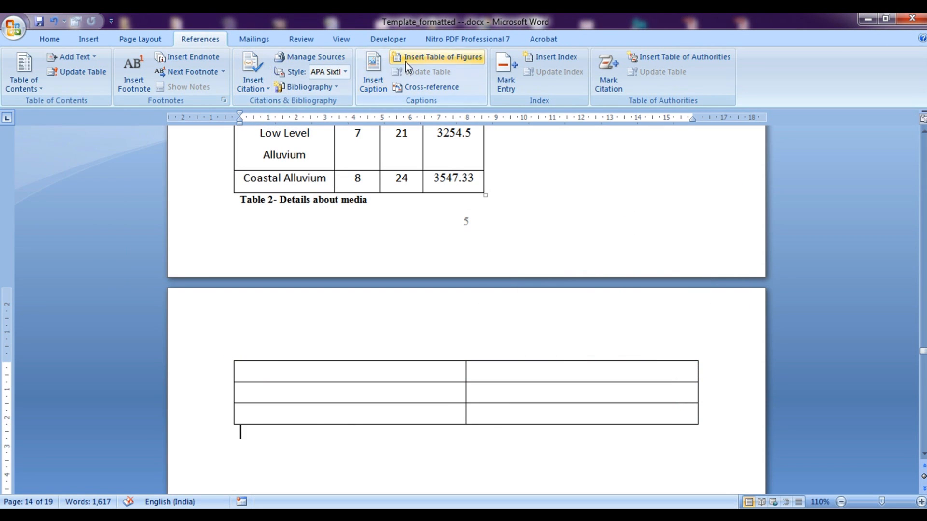
click(373, 77)
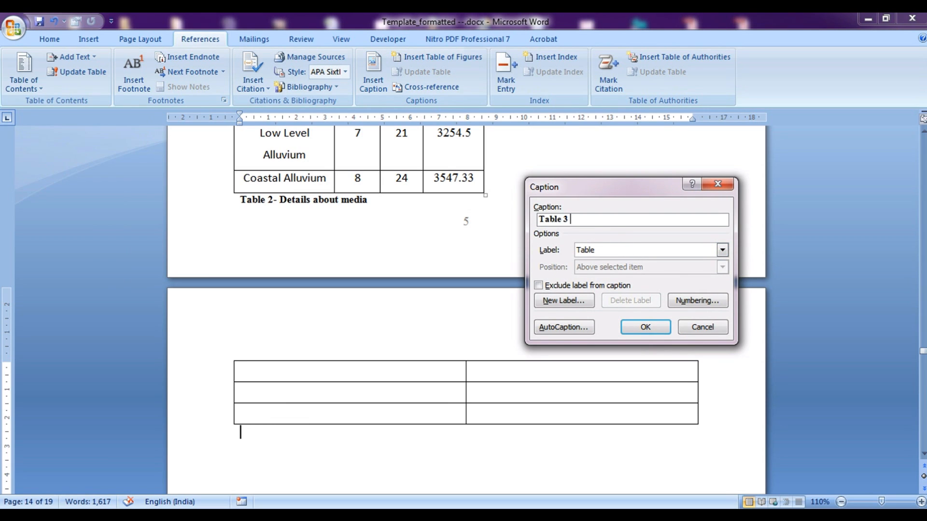
text(Newly entered  tabble latest)
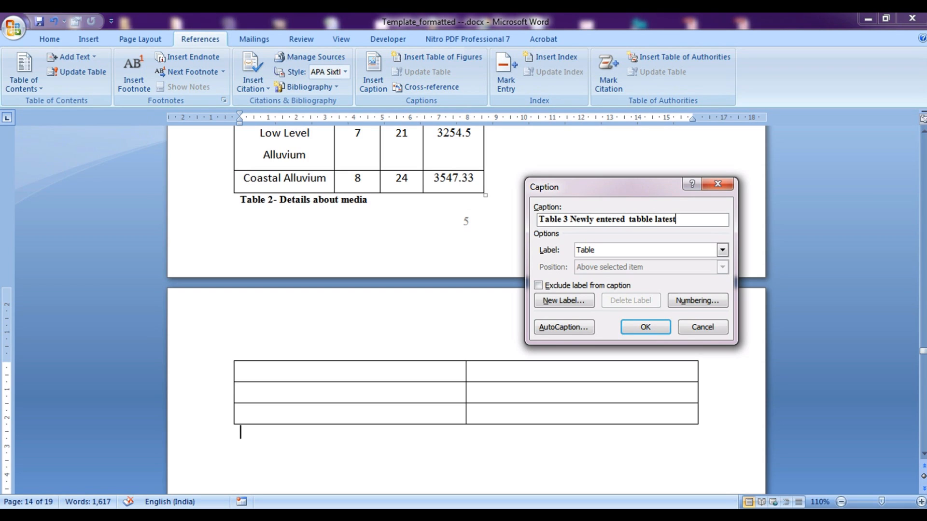
click(642, 220)
key(BackSpace)
click(648, 328)
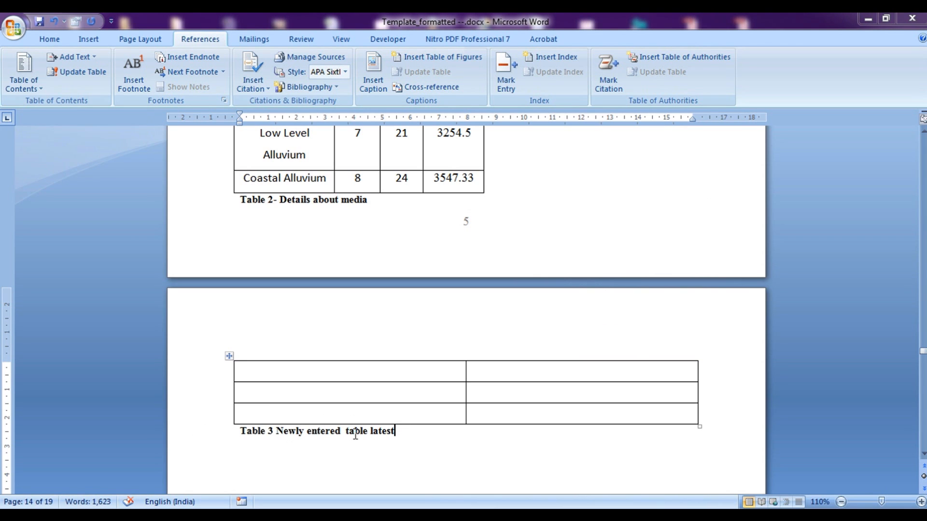
drag(922, 351, 923, 237)
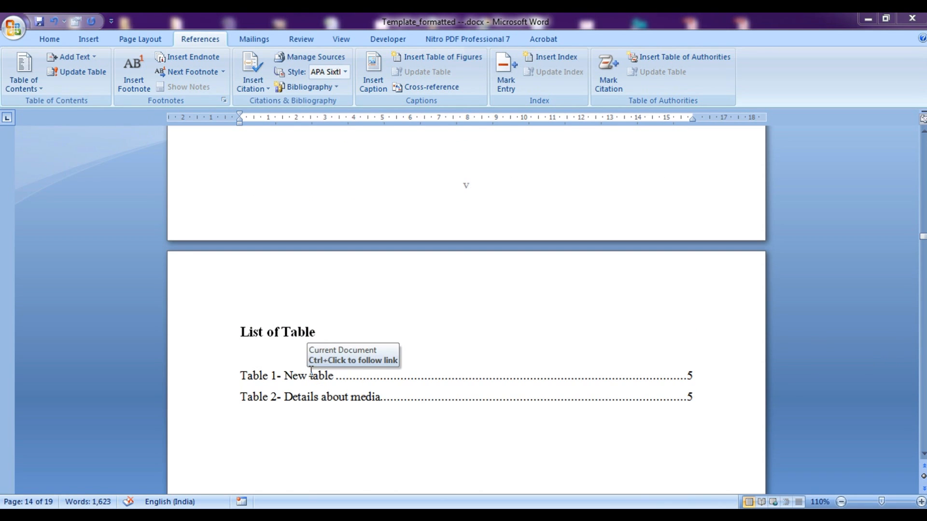
Update the entire List of Table field so Table 3 appears on page 6
click(282, 362)
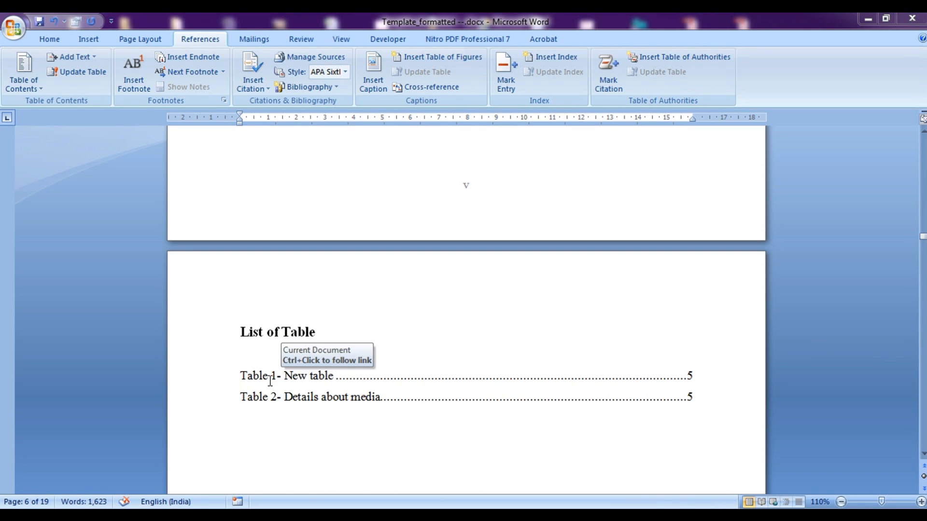
click(269, 376)
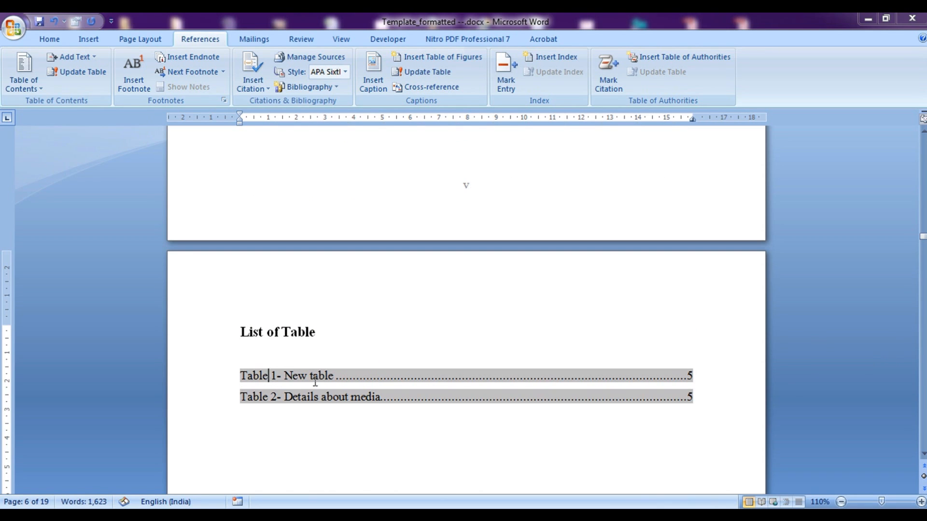
right_click(436, 378)
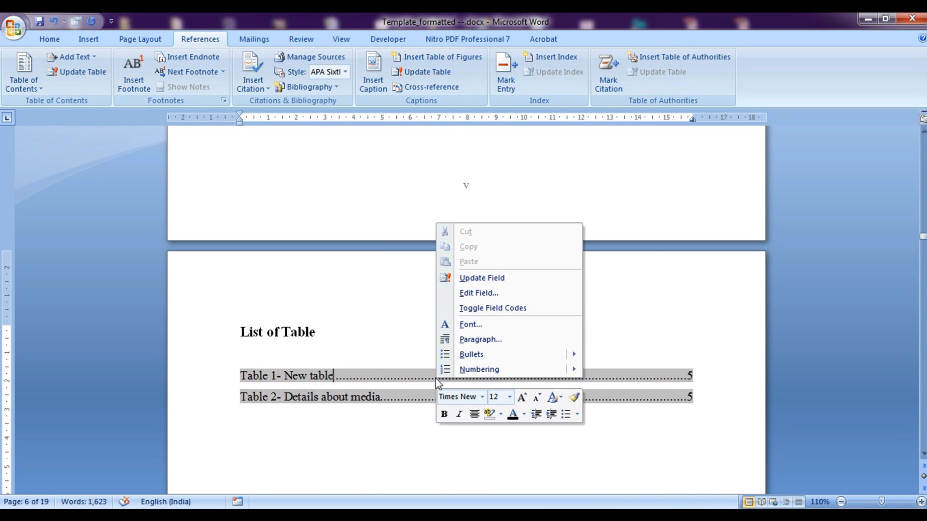
click(485, 278)
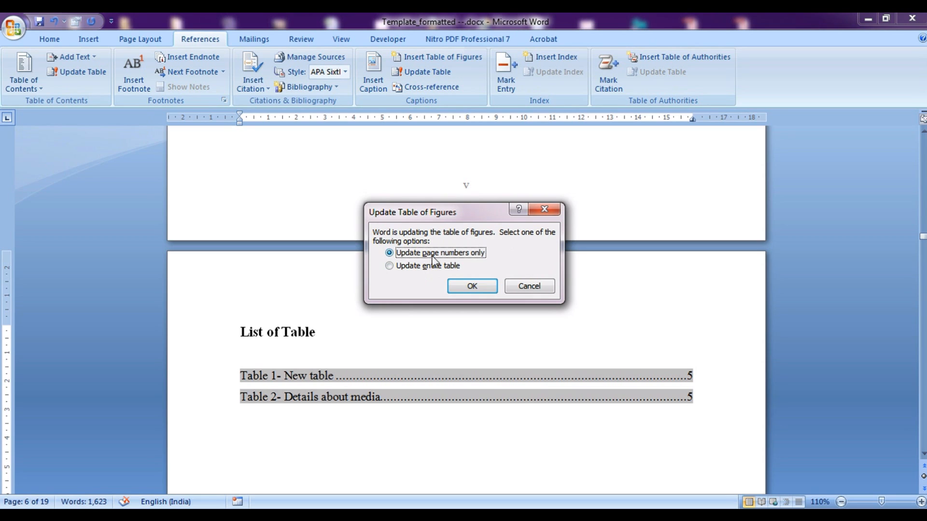
click(408, 266)
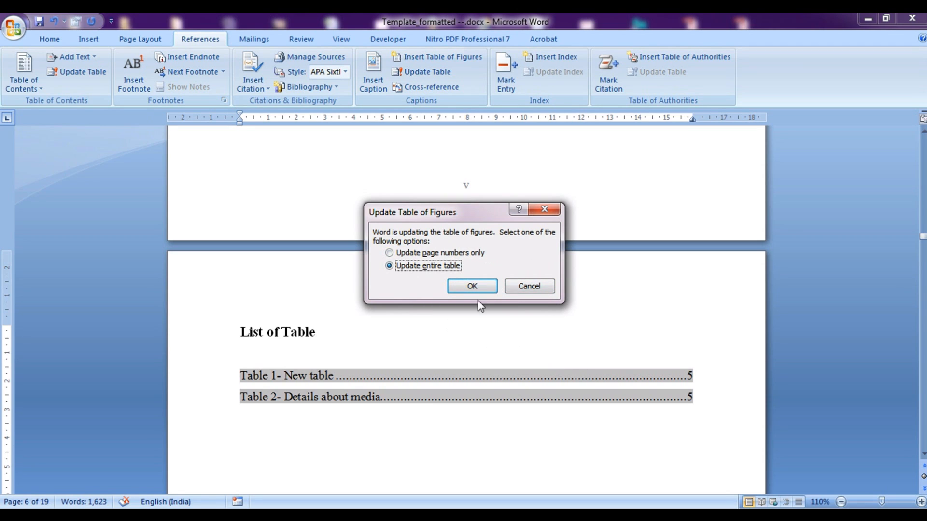
click(471, 288)
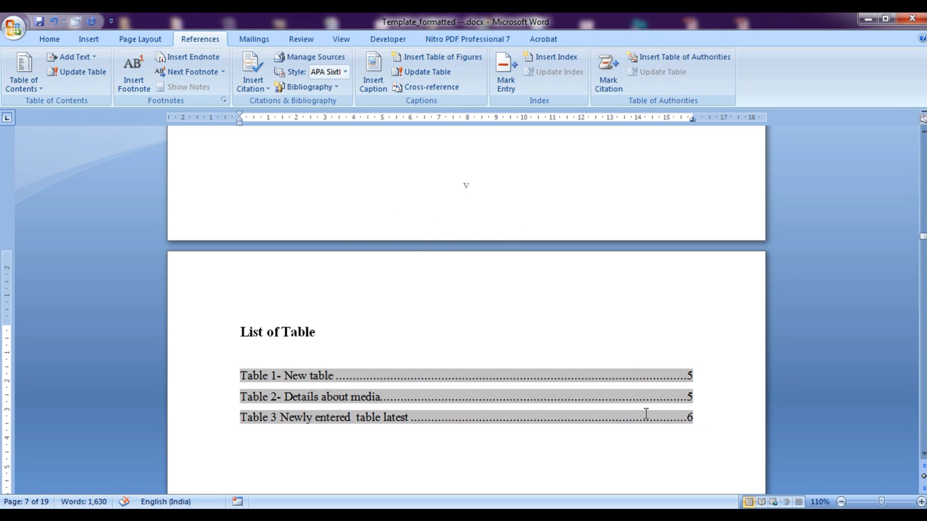
drag(922, 245, 923, 227)
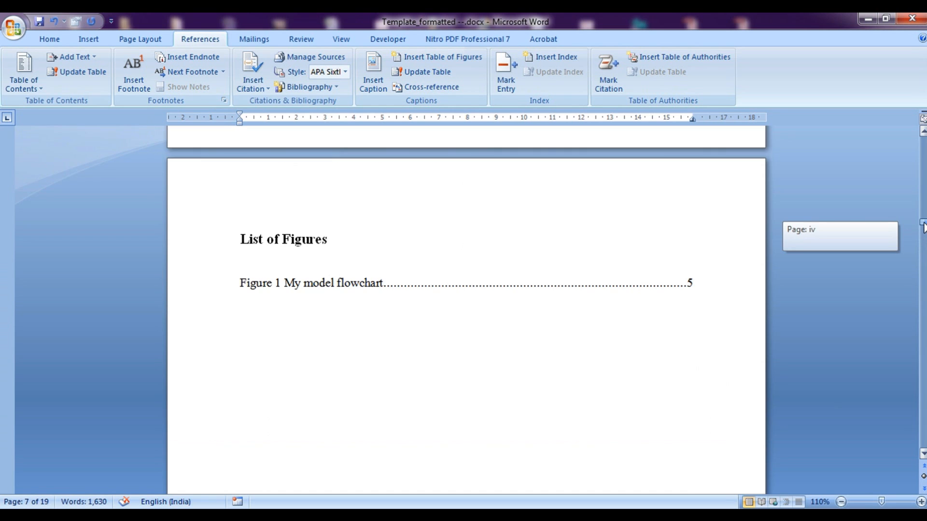
Update the entire List of Figures field
click(310, 279)
right_click(310, 279)
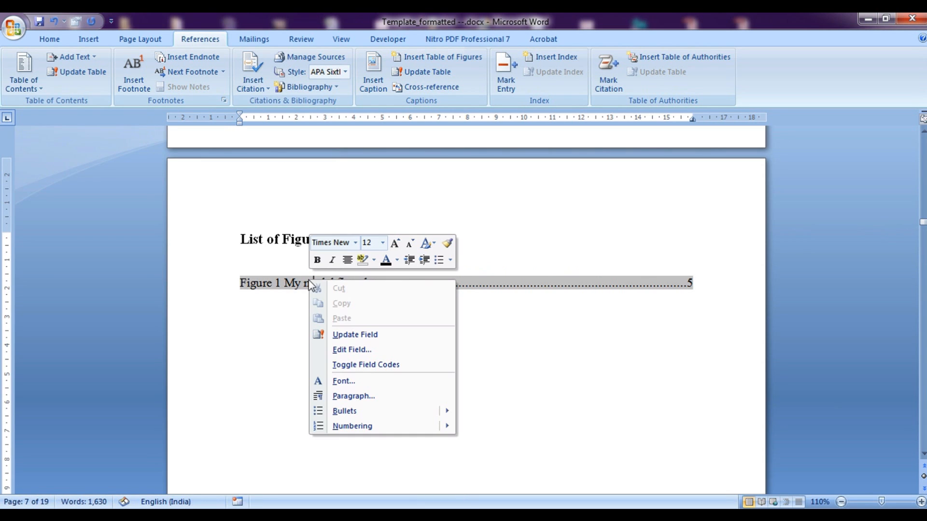
click(358, 335)
click(451, 266)
click(461, 287)
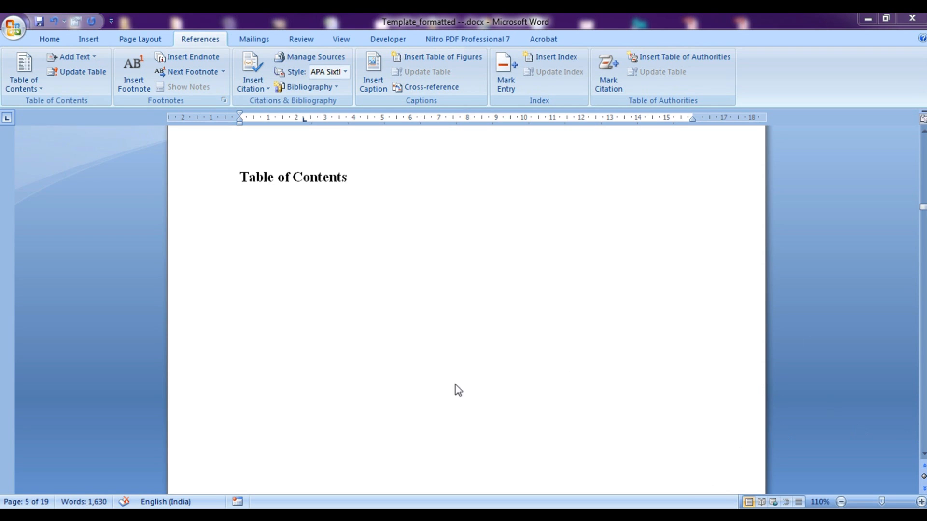
Put the caret on the empty line below the Table of Contents heading and show the contents layouts
click(43, 41)
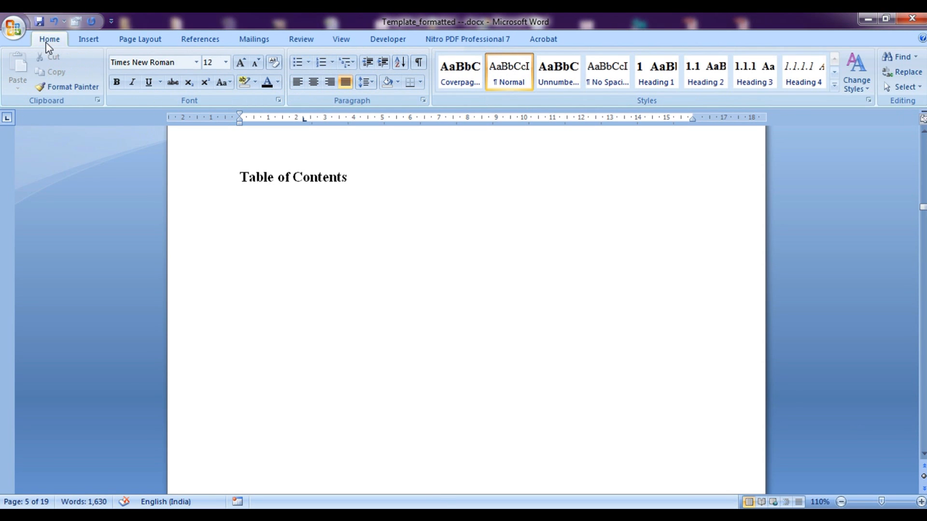
click(283, 257)
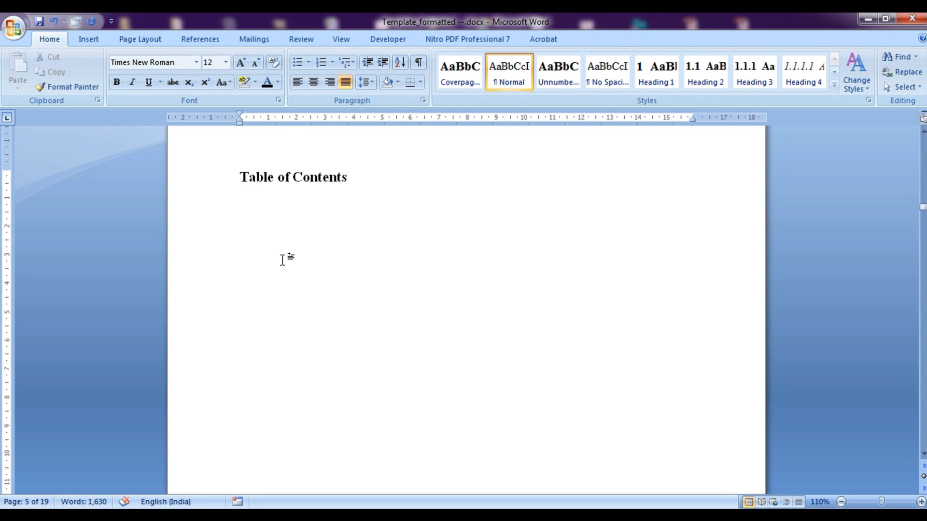
click(255, 202)
click(256, 218)
click(215, 41)
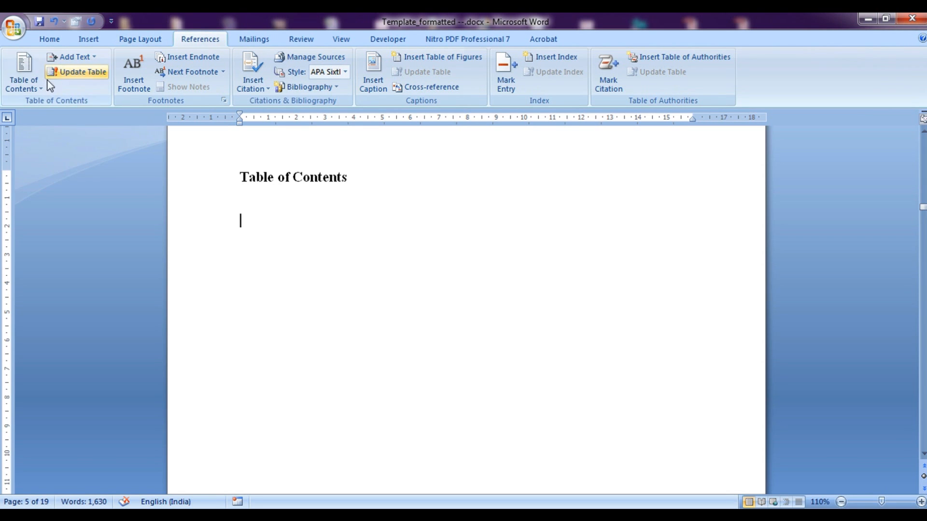
click(37, 88)
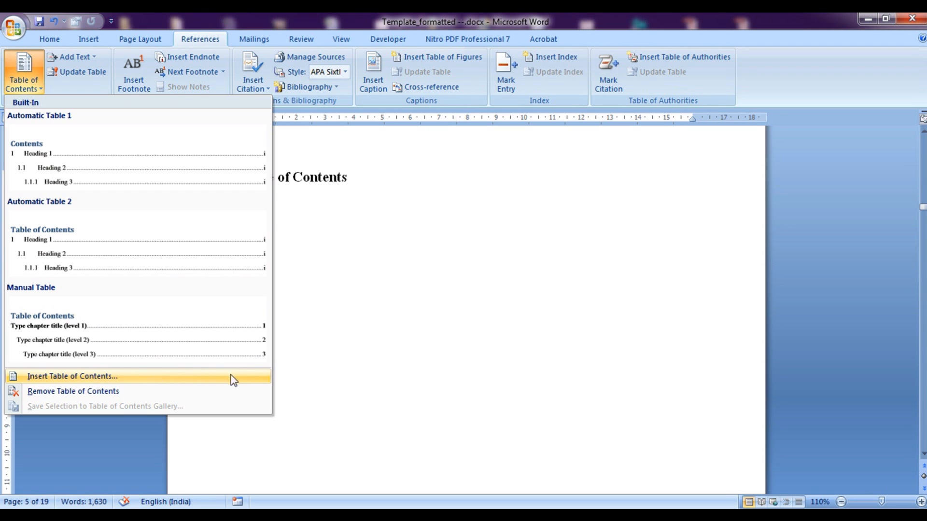
In custom table of contents Options, assign Unnumbered titles 1 to TOC level 1 alongside Headings 1–3
click(188, 378)
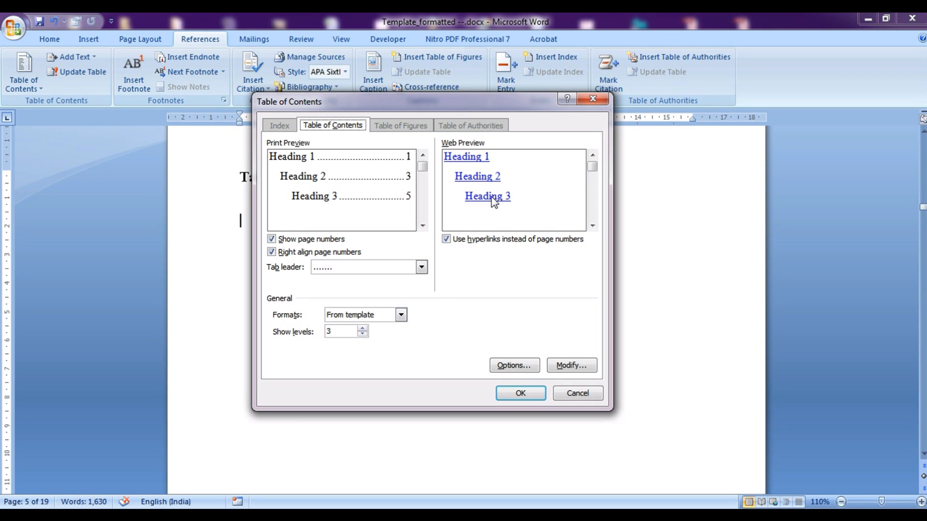
click(515, 366)
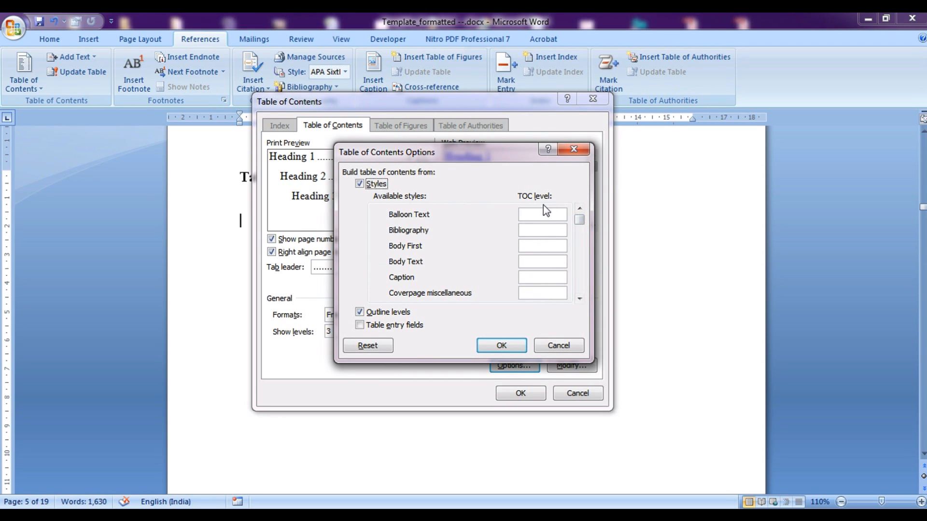
drag(500, 168, 664, 163)
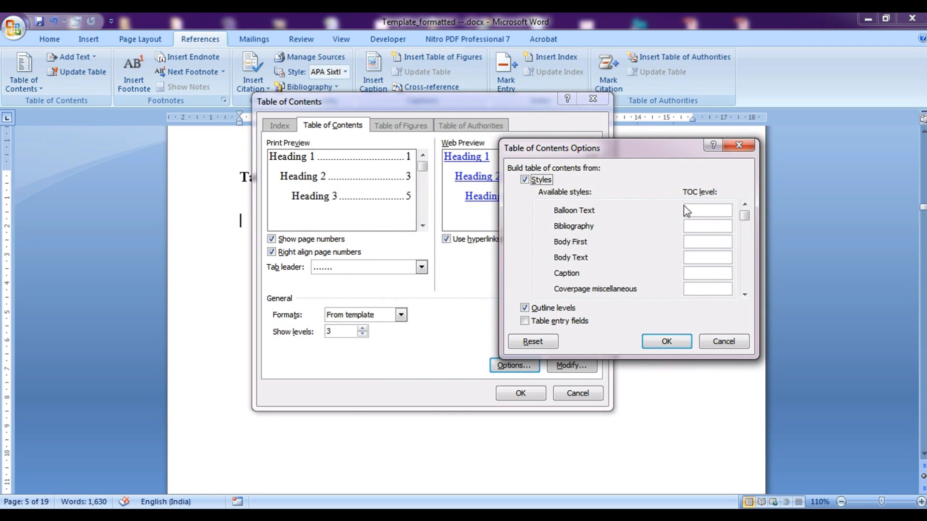
drag(745, 217, 744, 250)
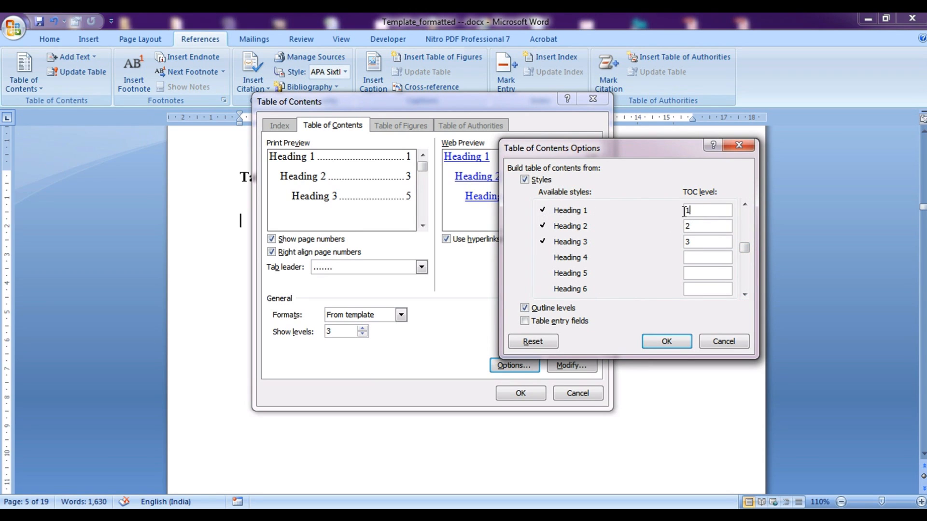
mouse_move(694, 227)
mouse_down()
mouse_move(680, 228)
mouse_move(697, 243)
mouse_move(685, 243)
mouse_up()
click(701, 210)
click(745, 295)
click(745, 295)
click(744, 294)
click(744, 295)
click(745, 295)
click(745, 294)
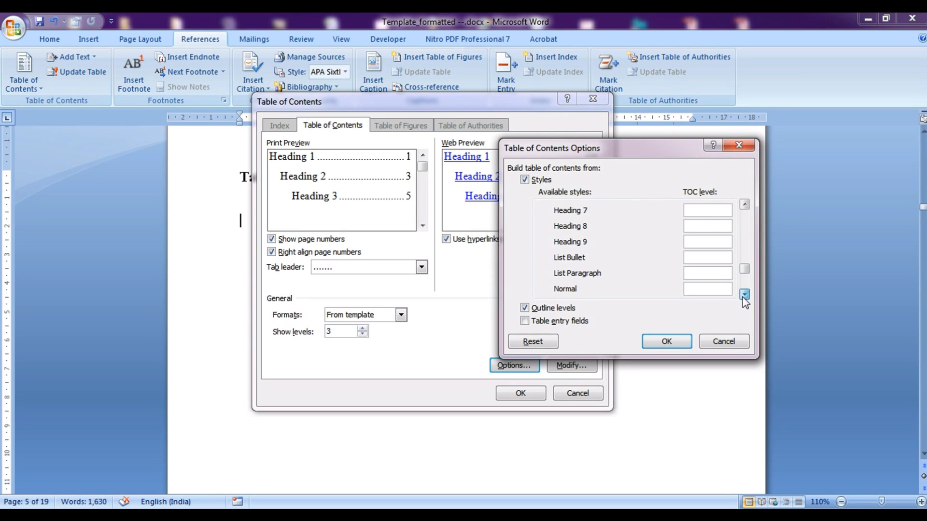
click(744, 295)
click(744, 294)
click(744, 294)
click(744, 294)
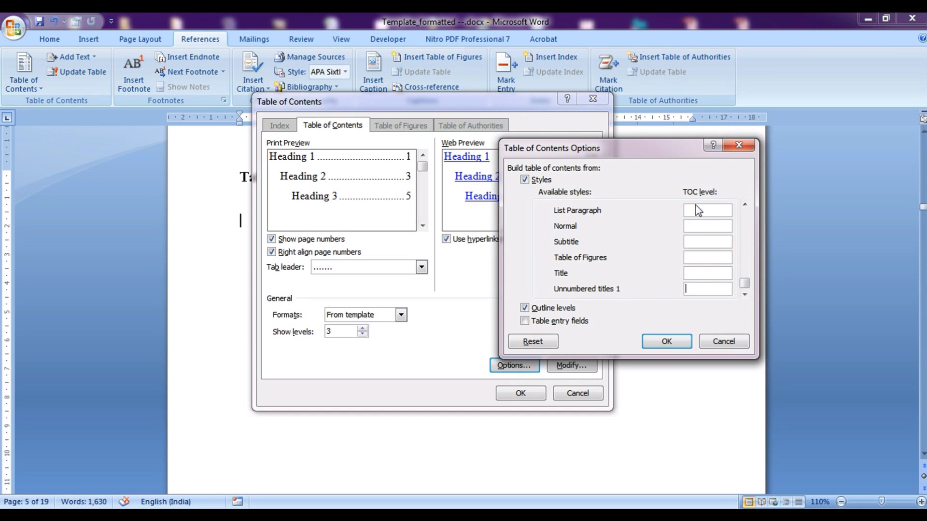
text(1)
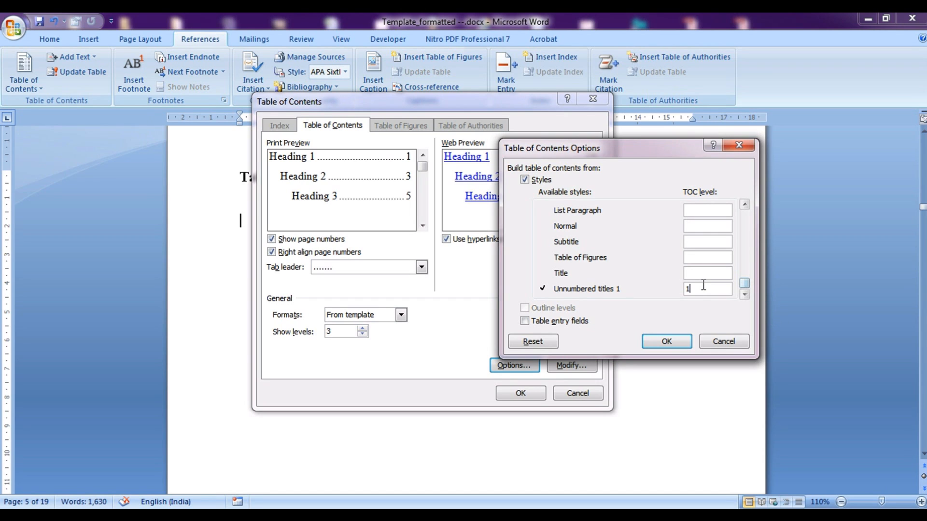
click(688, 344)
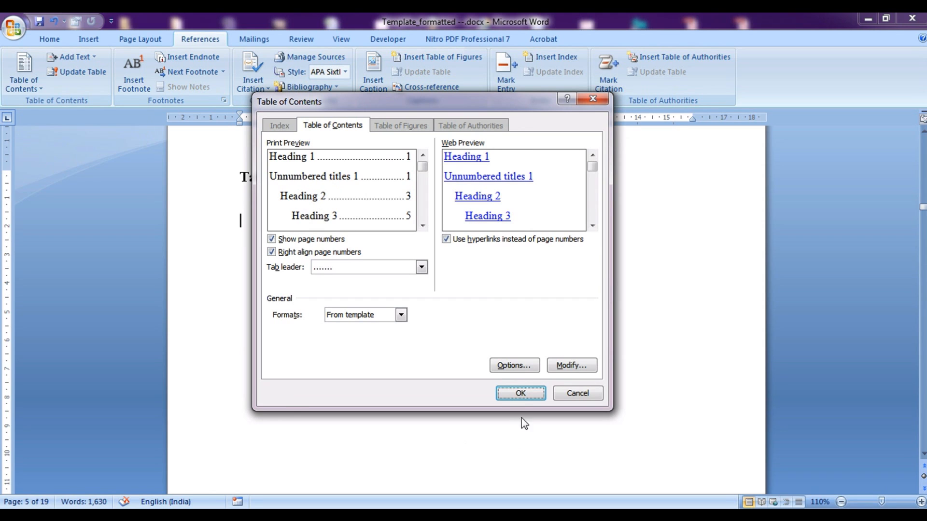
Insert the customised table of contents and scroll up to review it
click(512, 400)
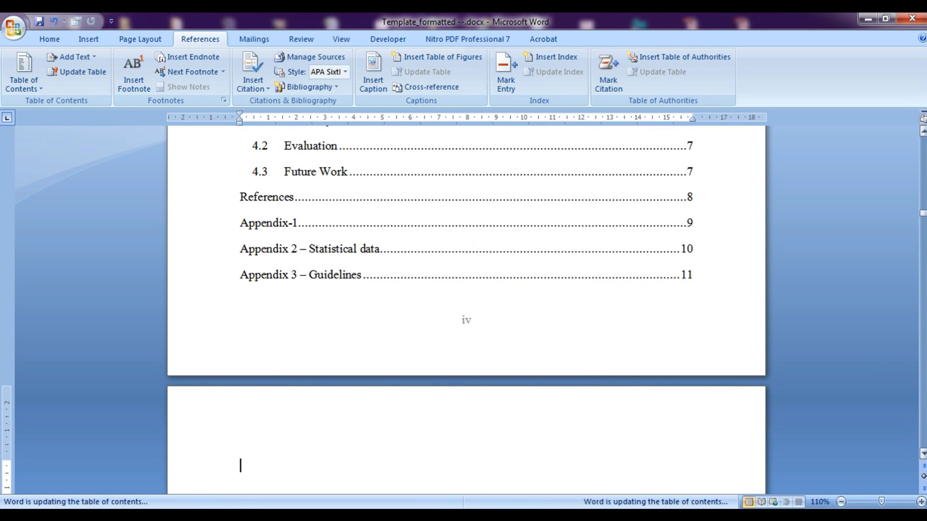
scroll(923, 135, up, 9)
scroll(923, 135, up, 10)
scroll(923, 135, up, 3)
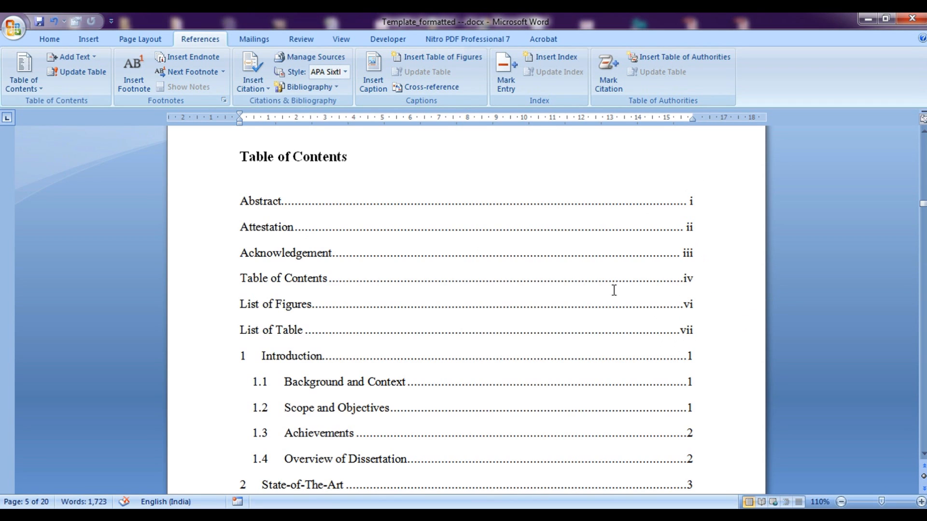
mouse_move(923, 208)
mouse_down()
mouse_move(923, 225)
mouse_move(923, 214)
mouse_up()
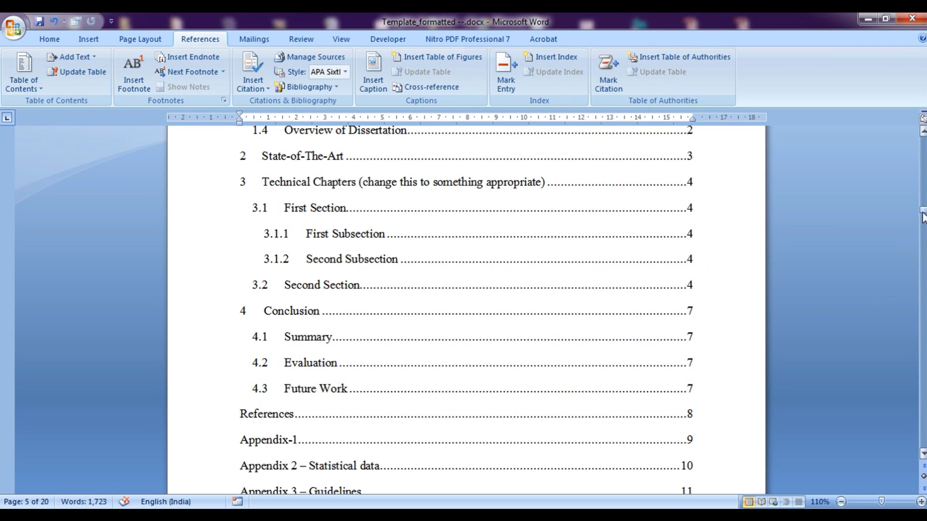
drag(922, 215, 890, 369)
Add empty lines on the blank page, then scroll to entries 1.3 through Appendix-1
click(568, 317)
key(Return)
key(Return)
key(Return)
key(Return)
key(Return)
key(Return)
key(Return)
key(Return)
key(Return)
key(Return)
key(Return)
key(Return)
key(Return)
key(Return)
key(Return)
key(Return)
key(Return)
key(Return)
key(Return)
key(Return)
key(Return)
key(Return)
key(Return)
key(Return)
key(Return)
key(Return)
key(Return)
key(Return)
key(Return)
key(Return)
key(Return)
key(Return)
key(Return)
key(Return)
key(Return)
key(Return)
key(Return)
key(Return)
key(Return)
key(Return)
scroll(580, 348, down, 10)
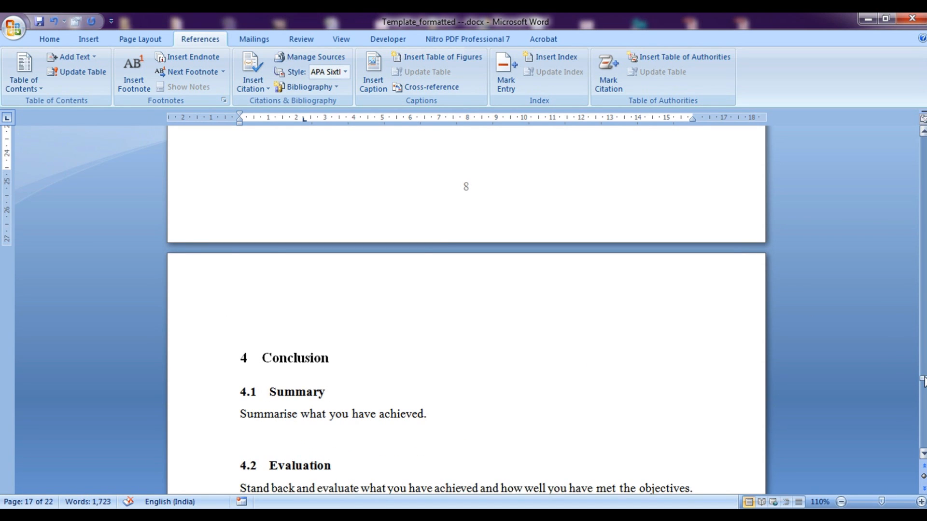
drag(923, 383, 922, 201)
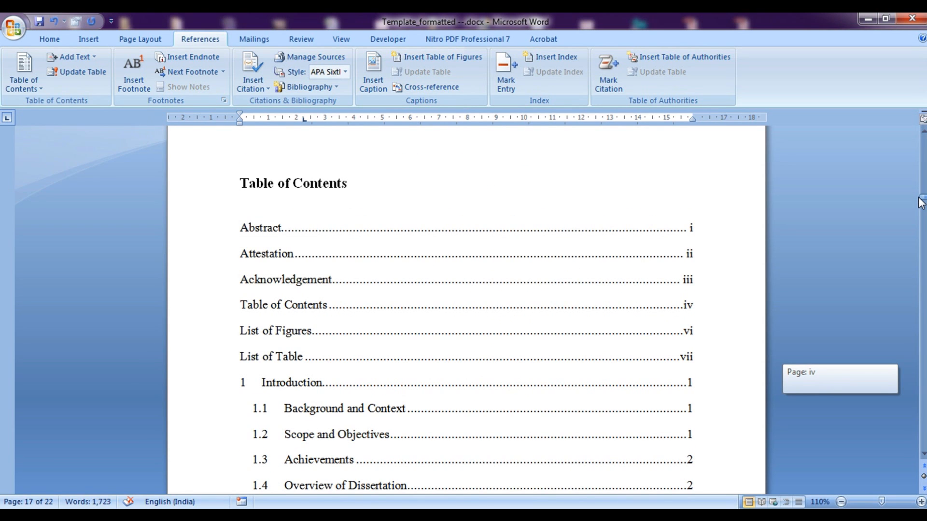
drag(922, 203, 922, 206)
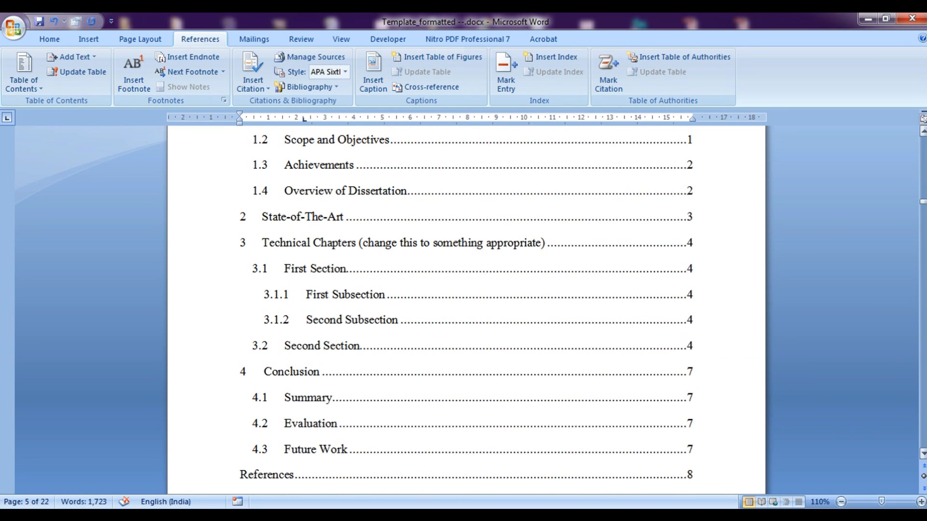
scroll(576, 377, down, 1)
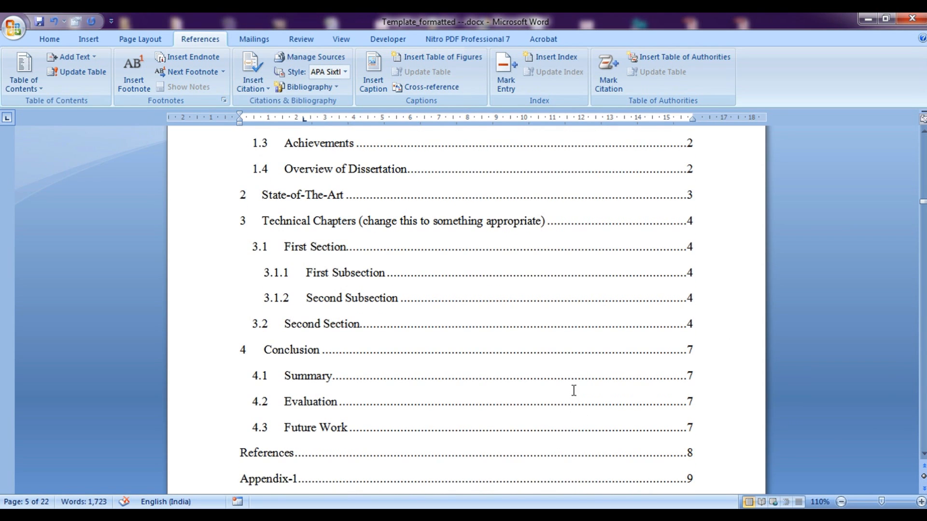
Update the entire table of contents so it lists Appendix 2 and Appendix 3 with current page numbers
click(320, 322)
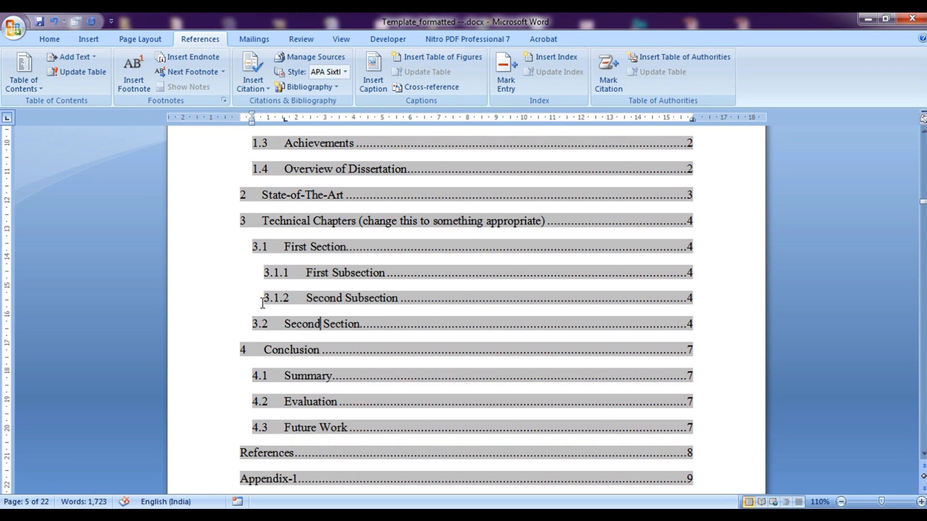
right_click(501, 325)
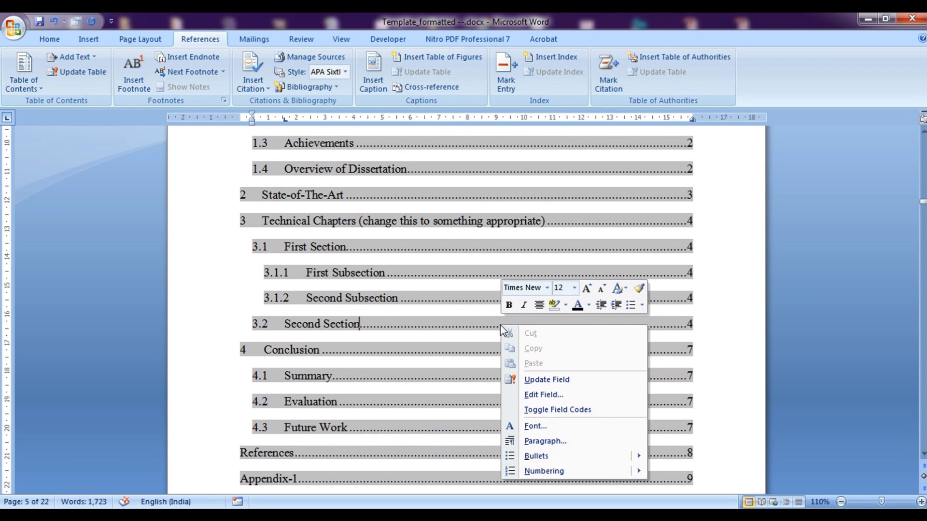
click(518, 380)
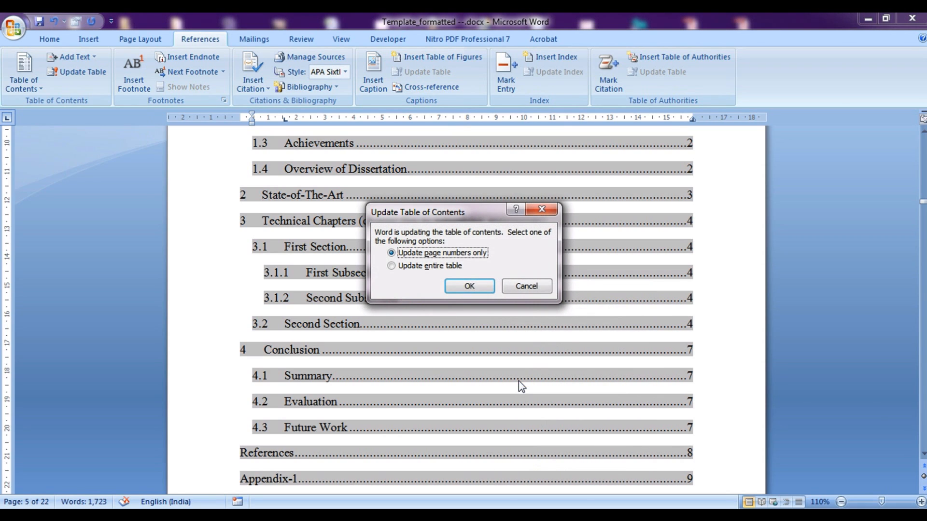
click(445, 269)
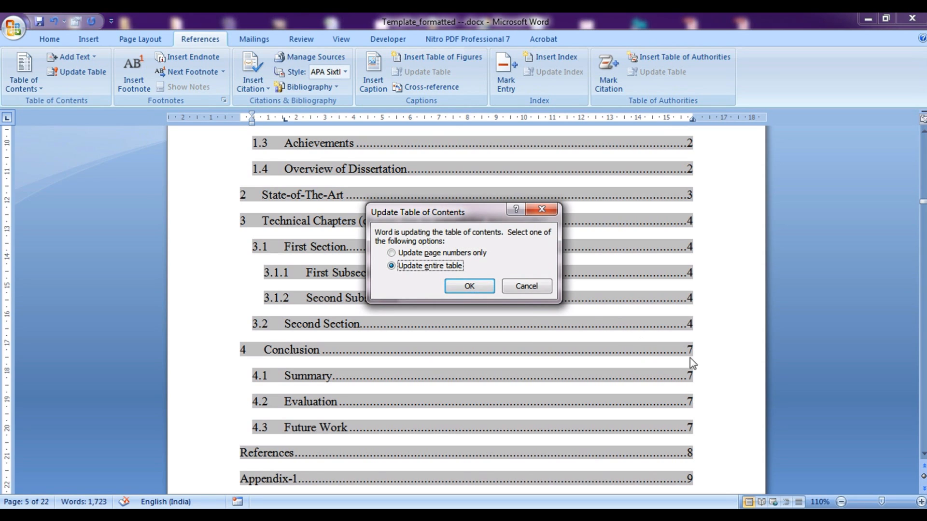
click(471, 286)
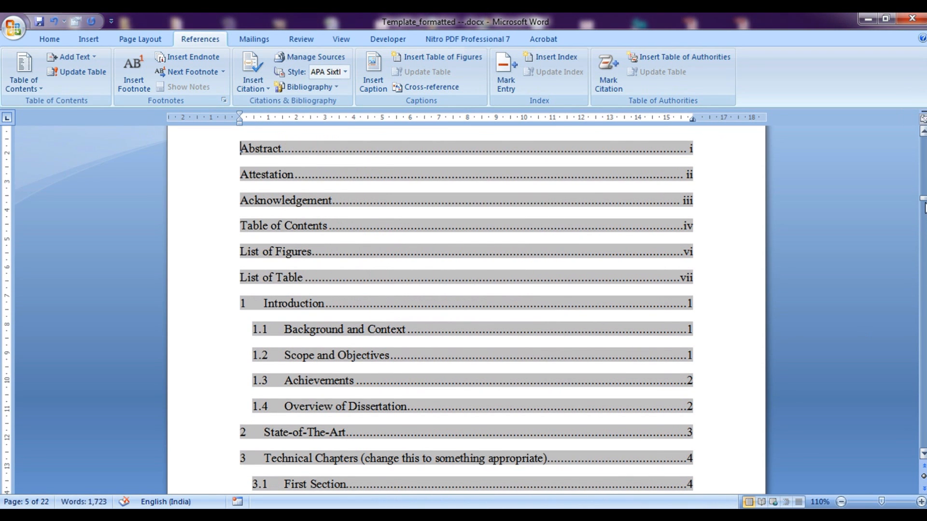
drag(922, 202, 922, 208)
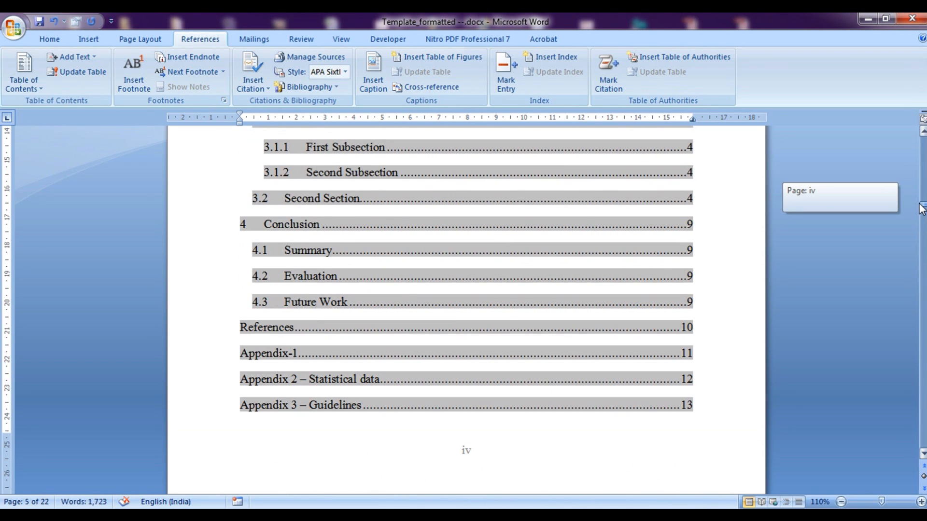
click(654, 226)
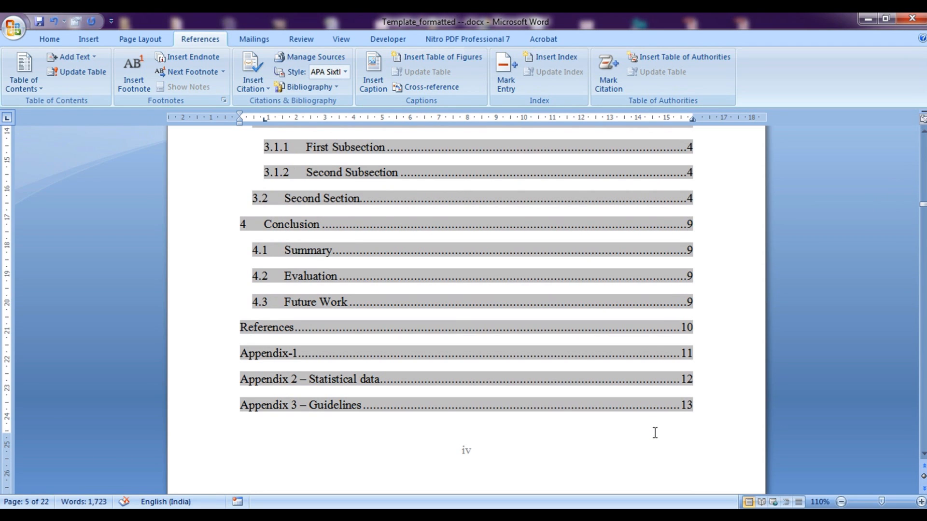
scroll(654, 425, up, 9)
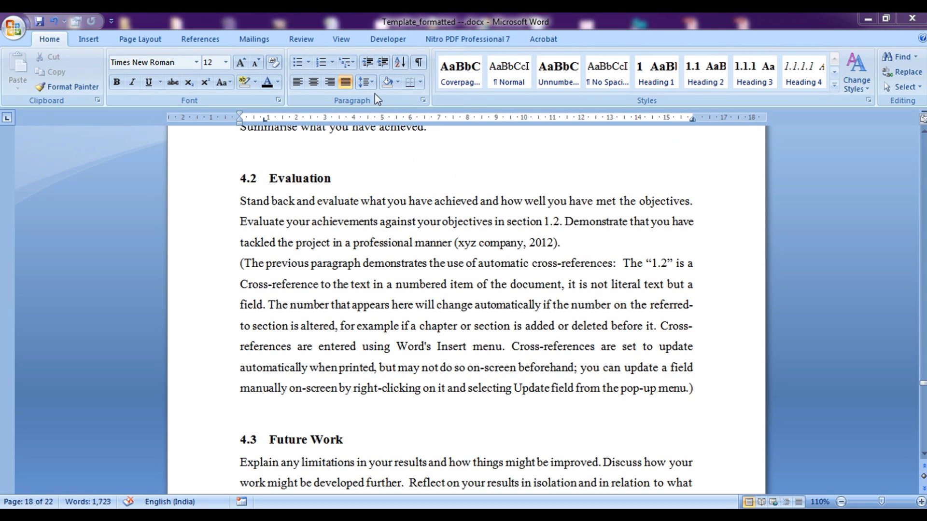
With Track Changes on, replace 'it is not literal text but a field' with 'this is what new I have added'
click(299, 40)
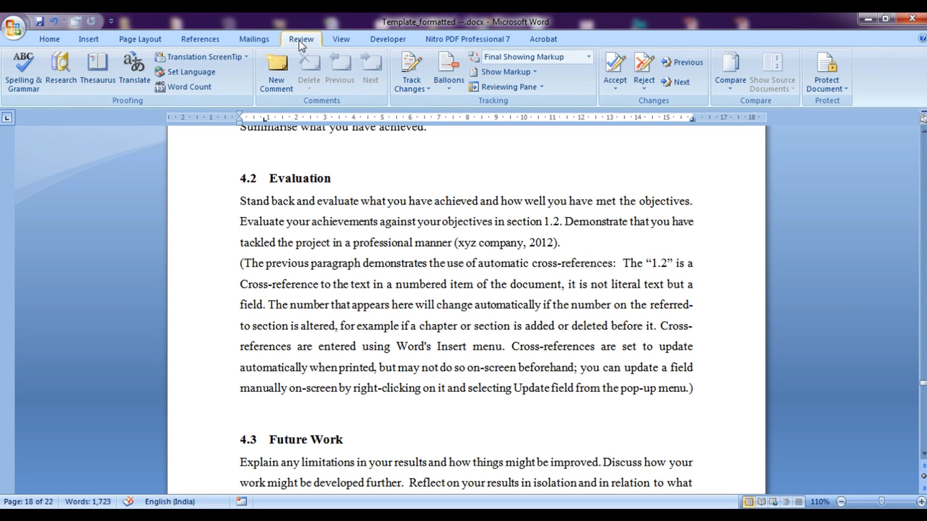
click(408, 72)
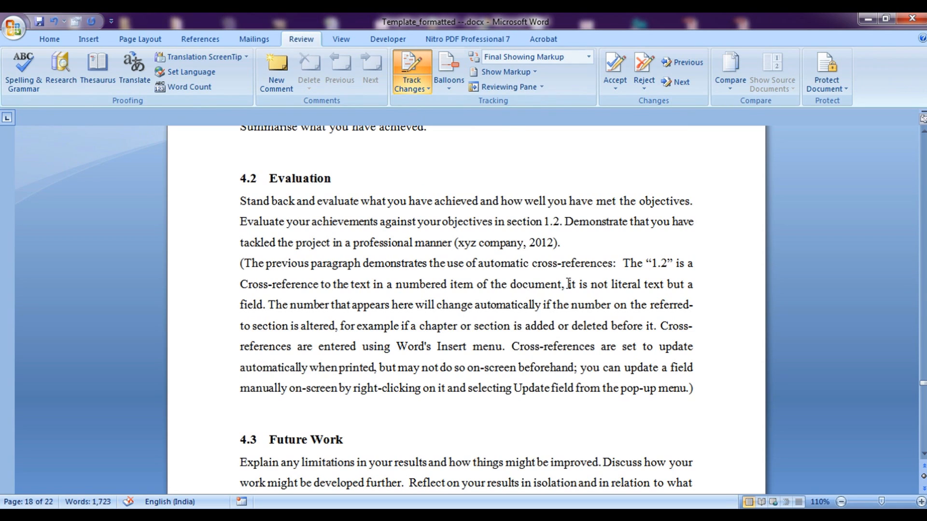
drag(568, 284, 263, 308)
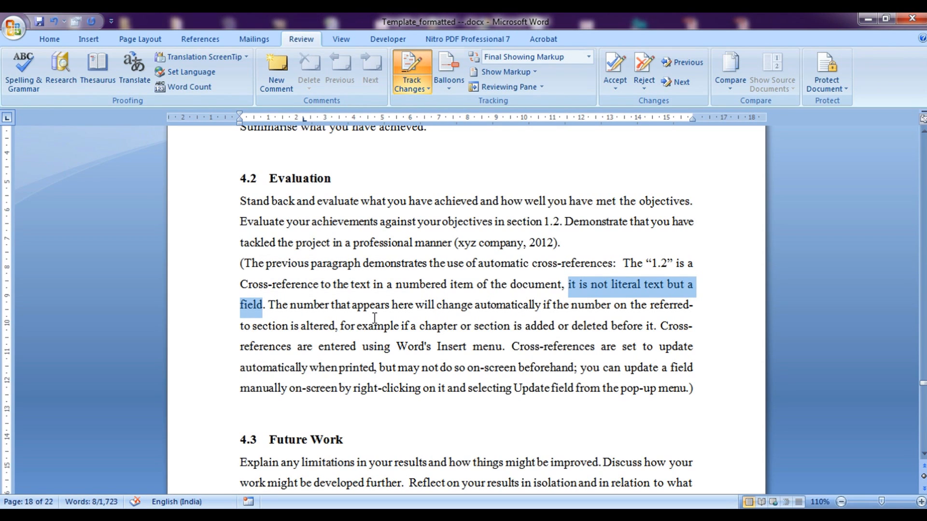
key(Delete)
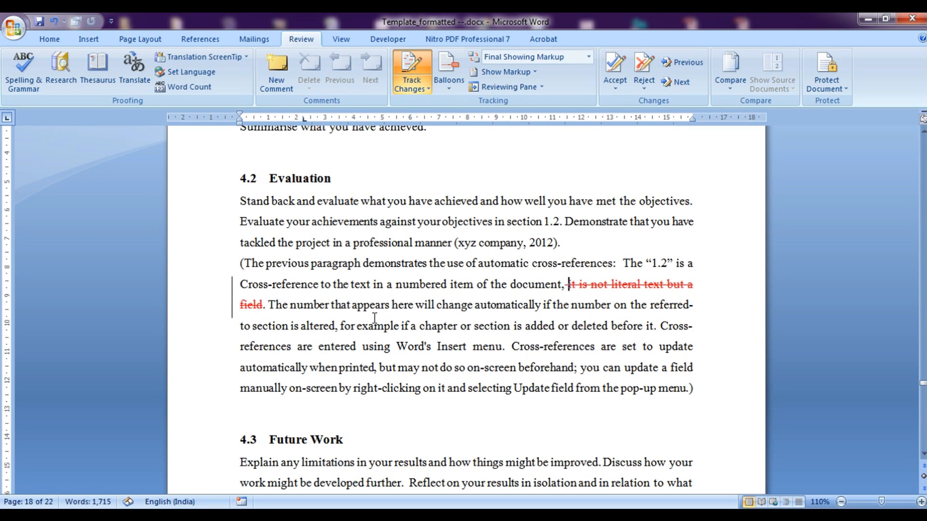
click(264, 307)
text(this is)
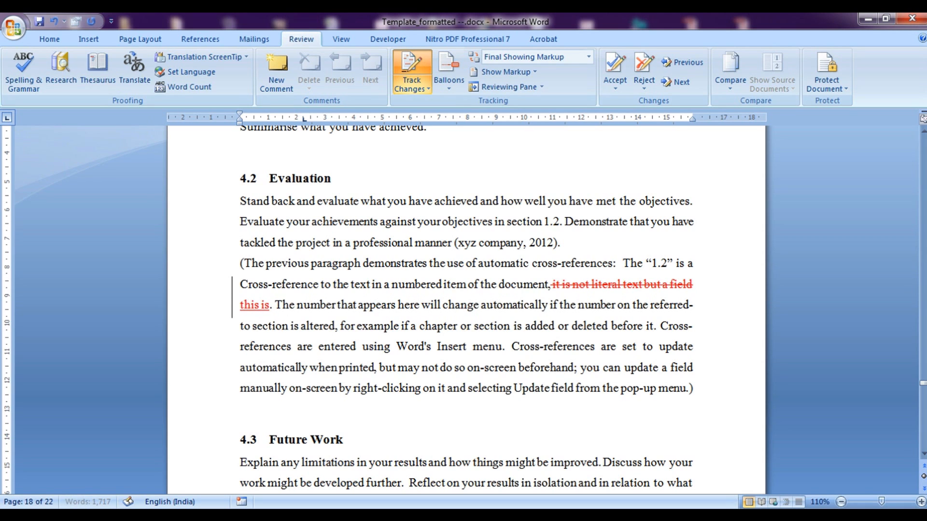
text( what new)
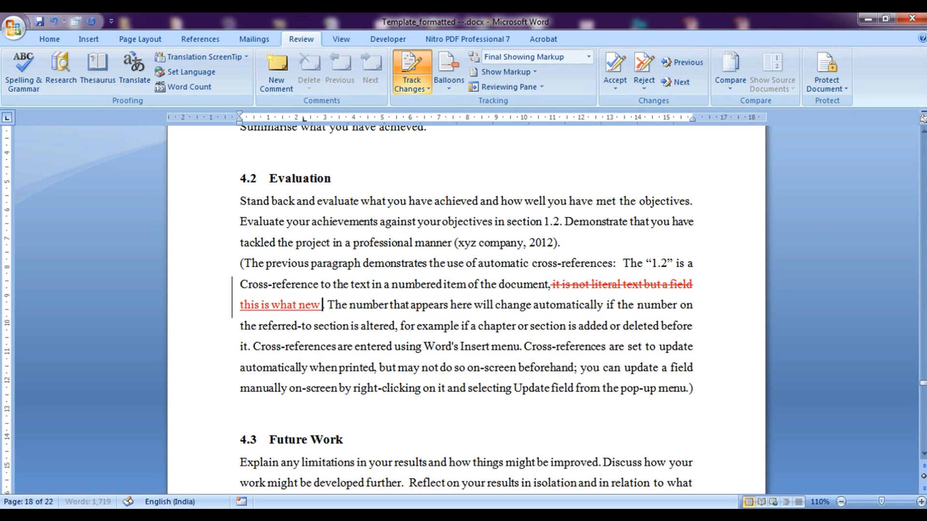
text( I have added)
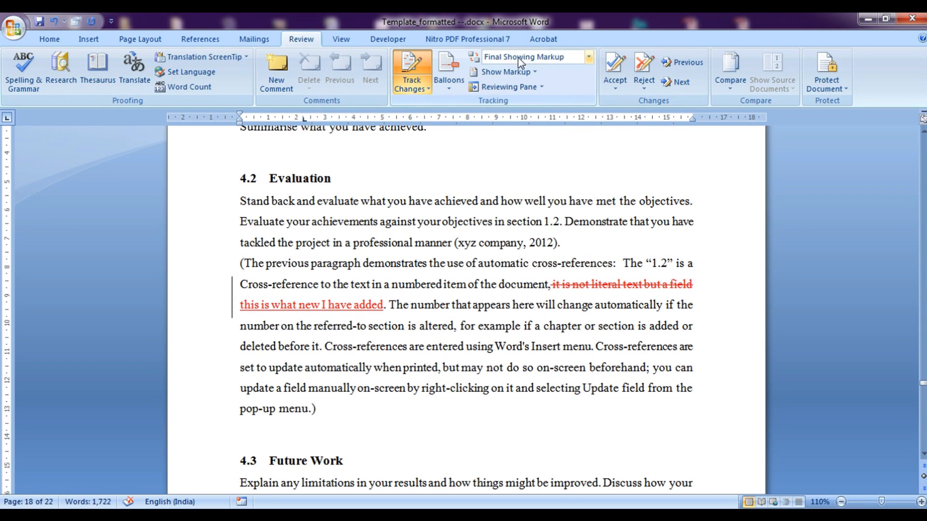
Switch the review display to Original and select the original phrase
click(589, 57)
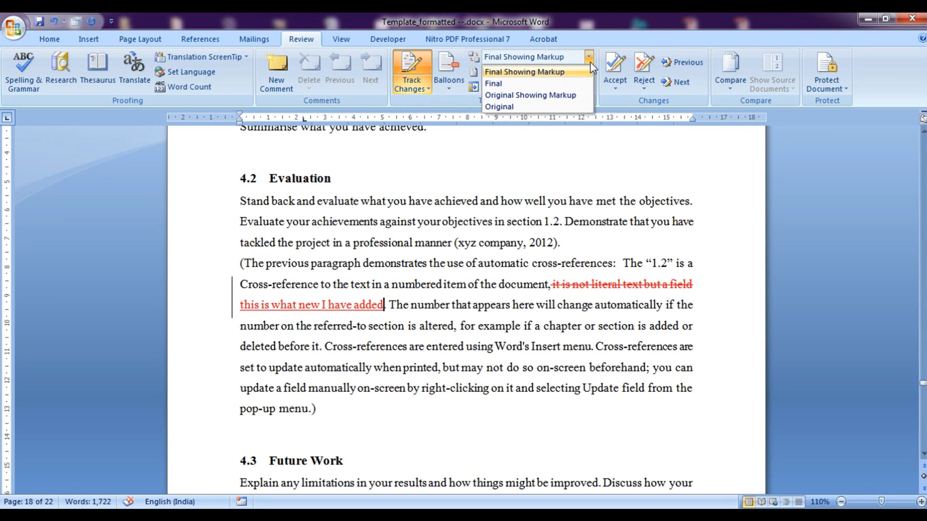
click(545, 109)
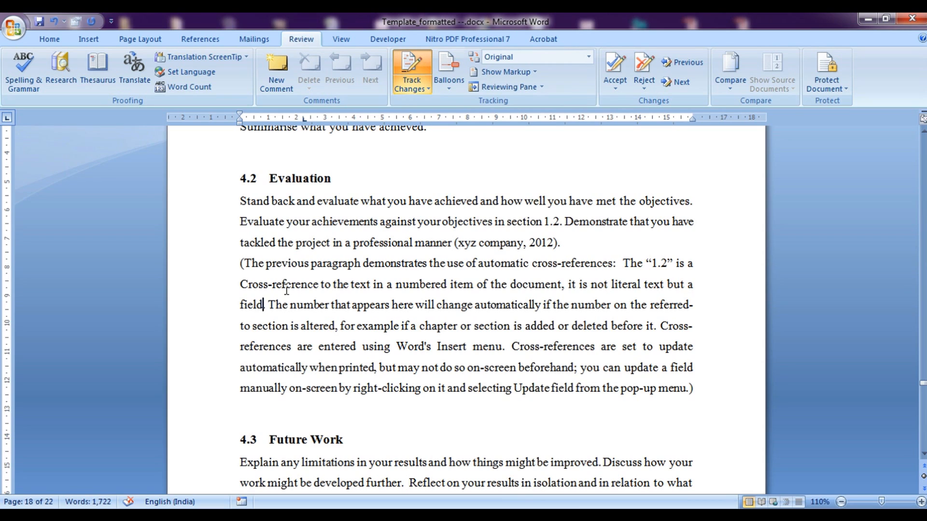
drag(568, 284, 263, 307)
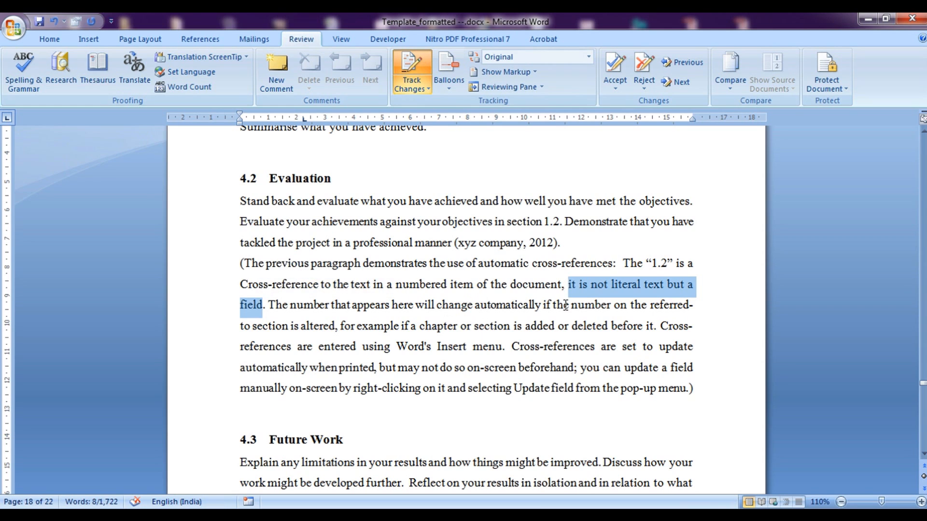
Cycle the review display through Original, All Markup and No Markup views
click(501, 301)
click(588, 57)
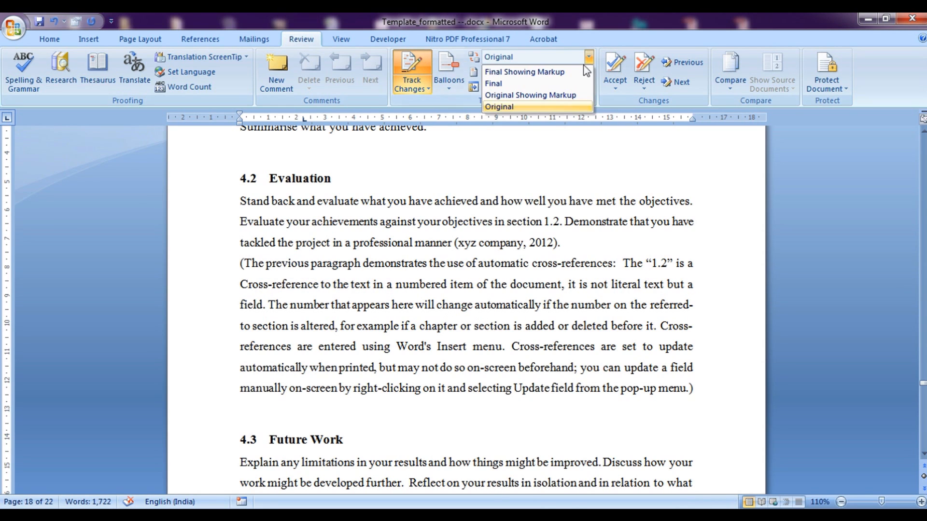
click(541, 96)
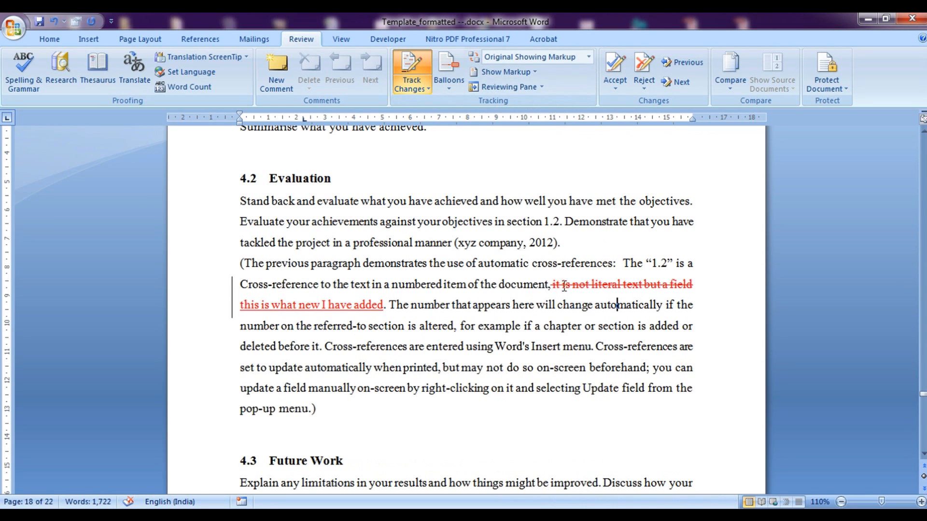
click(588, 57)
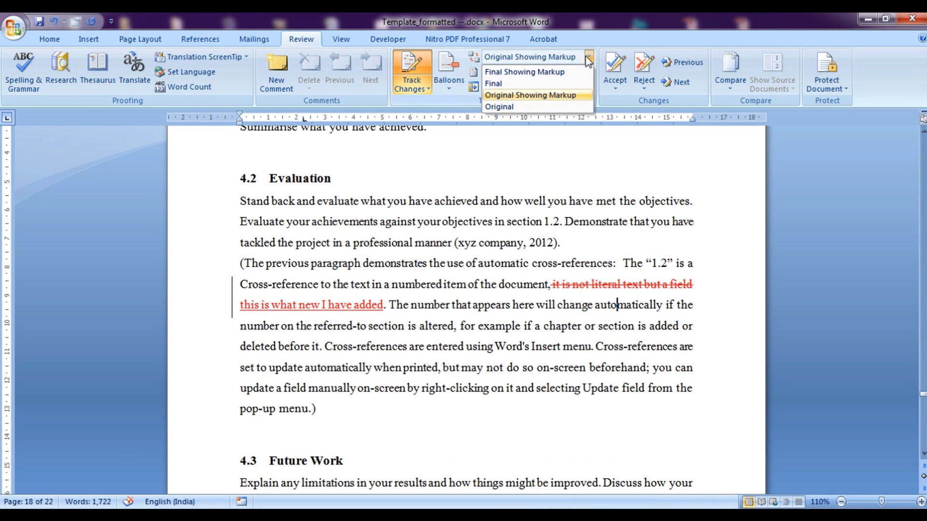
click(548, 72)
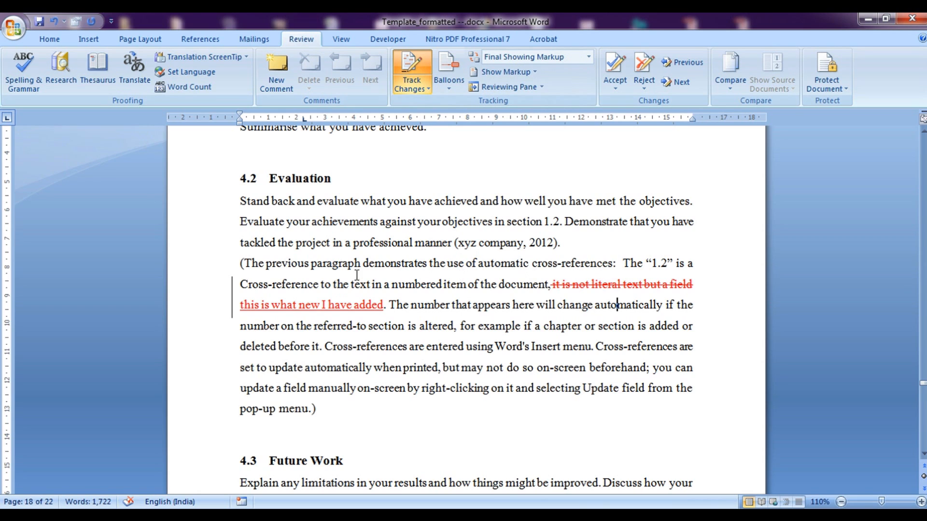
click(588, 57)
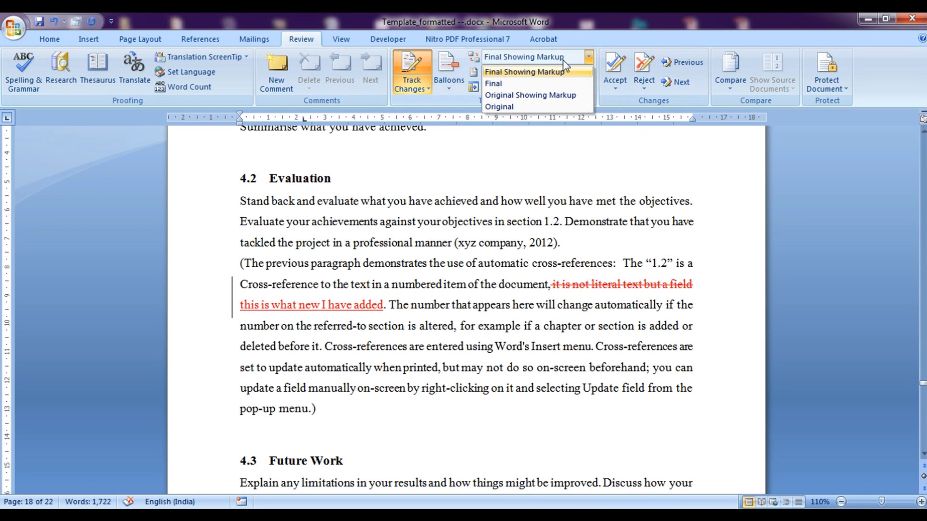
click(523, 81)
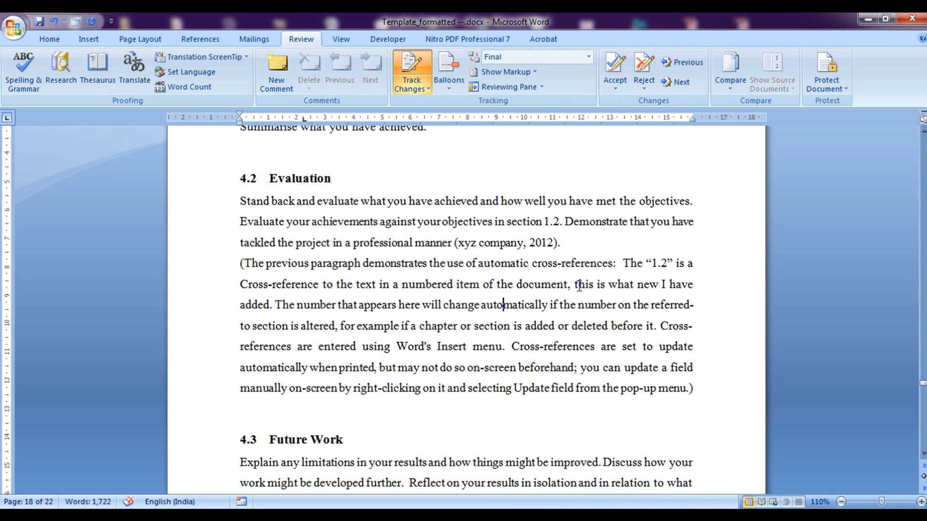
Return to All Markup, showing the struck-through old phrase beside the inserted text
drag(575, 286, 272, 305)
click(531, 58)
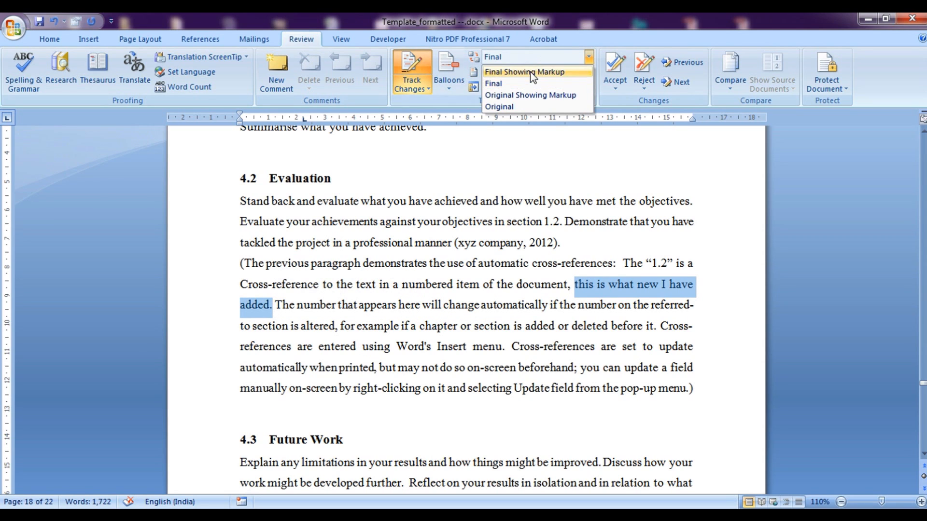
click(531, 73)
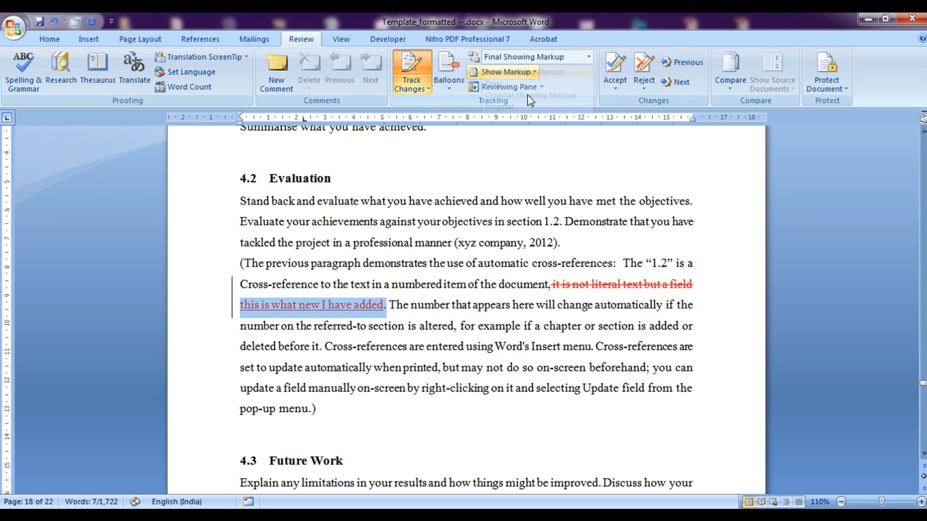
click(533, 305)
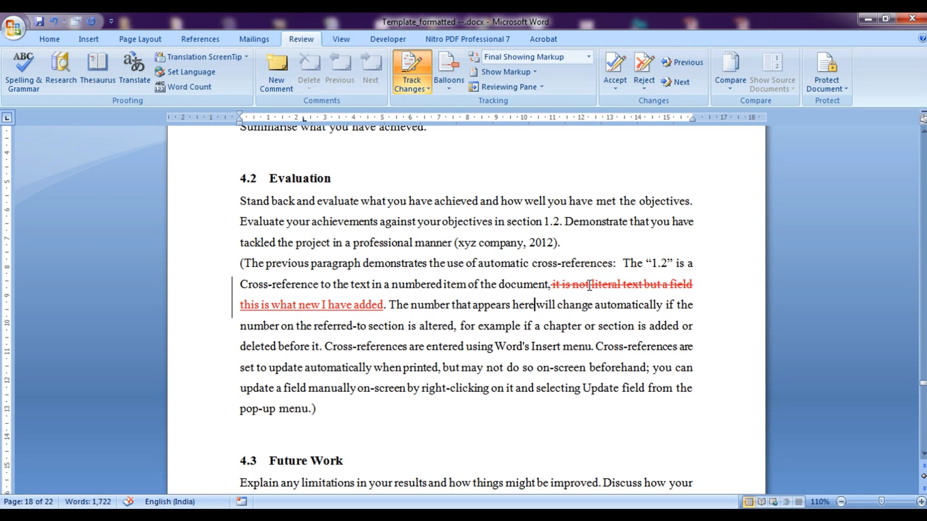
mouse_move(310, 302)
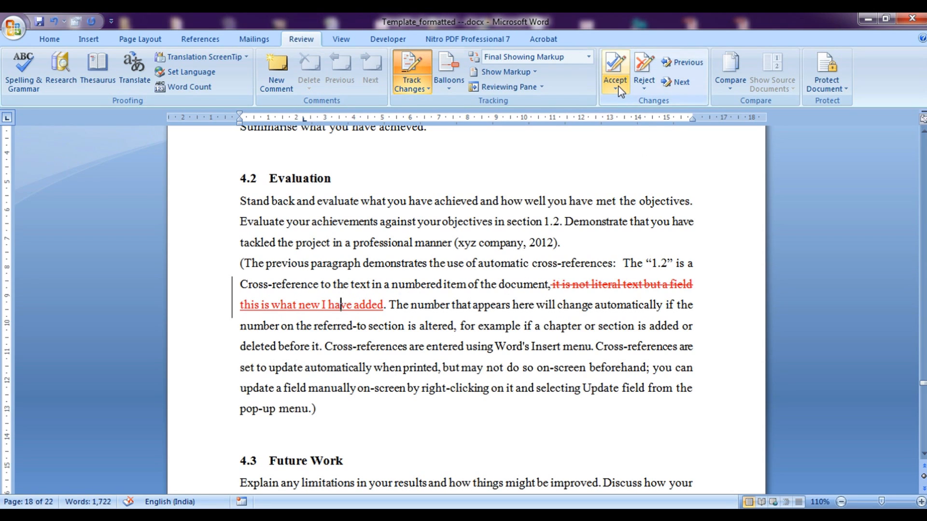
Accept the tracked insertion in the section 4.2 cross-reference paragraph
click(616, 67)
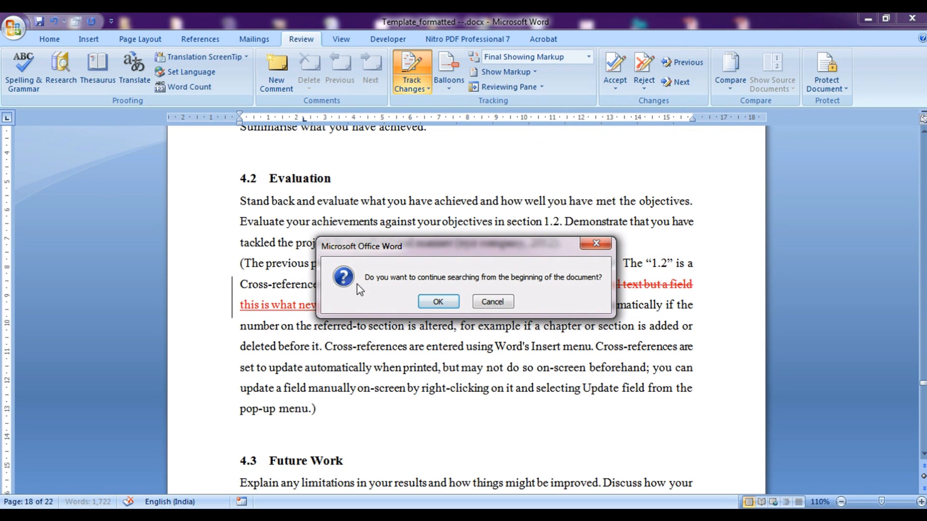
click(596, 244)
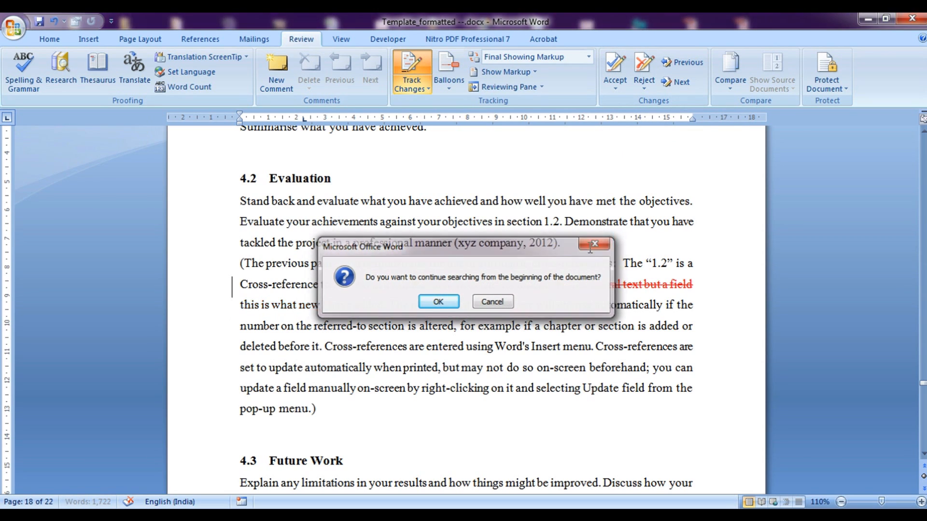
click(629, 85)
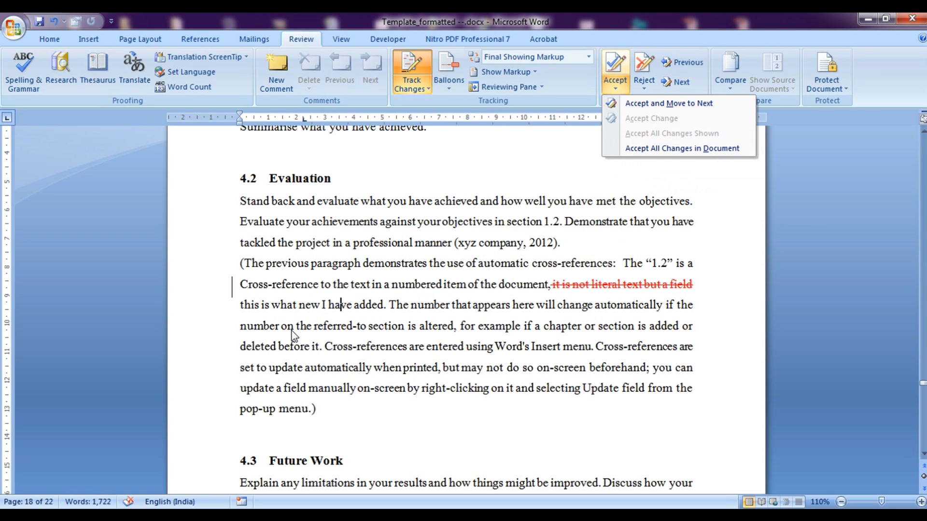
click(286, 315)
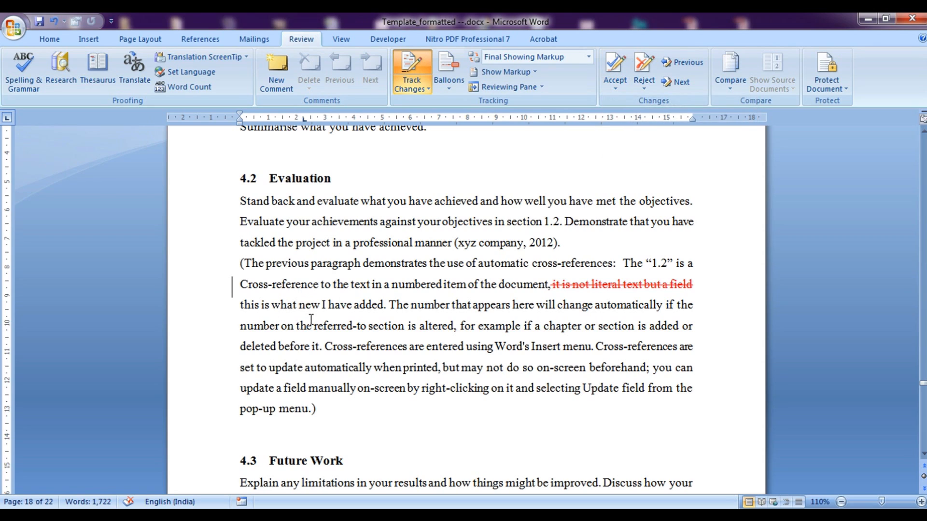
Accept the remaining tracked deletion so 'this is what new I have added' shows without markup
drag(250, 305, 352, 307)
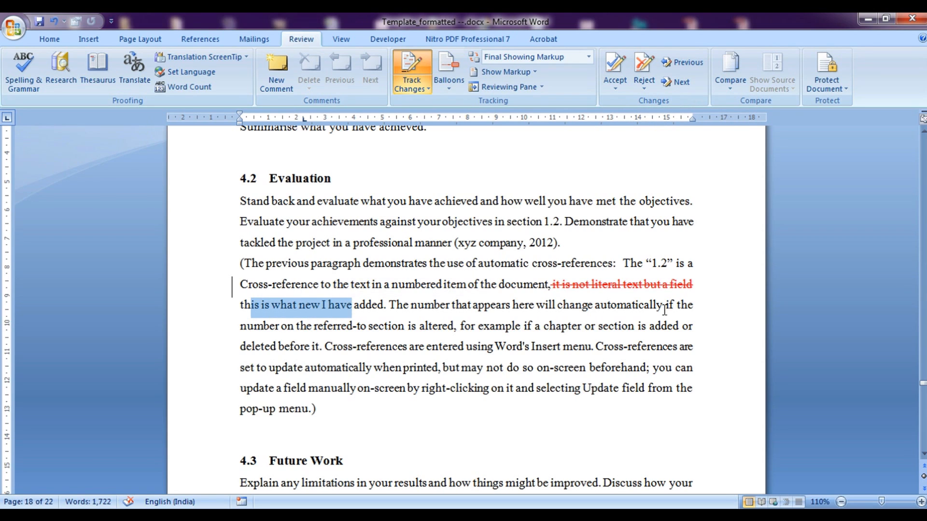
click(652, 291)
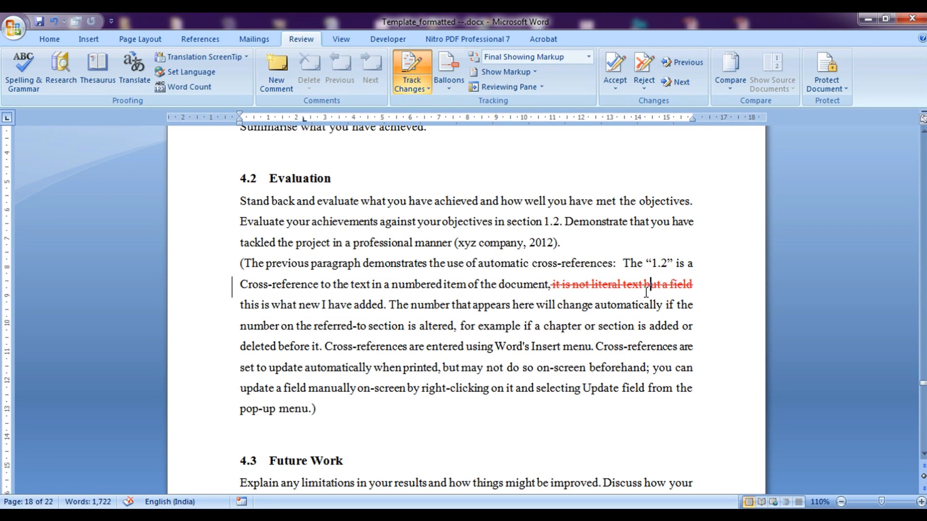
click(615, 65)
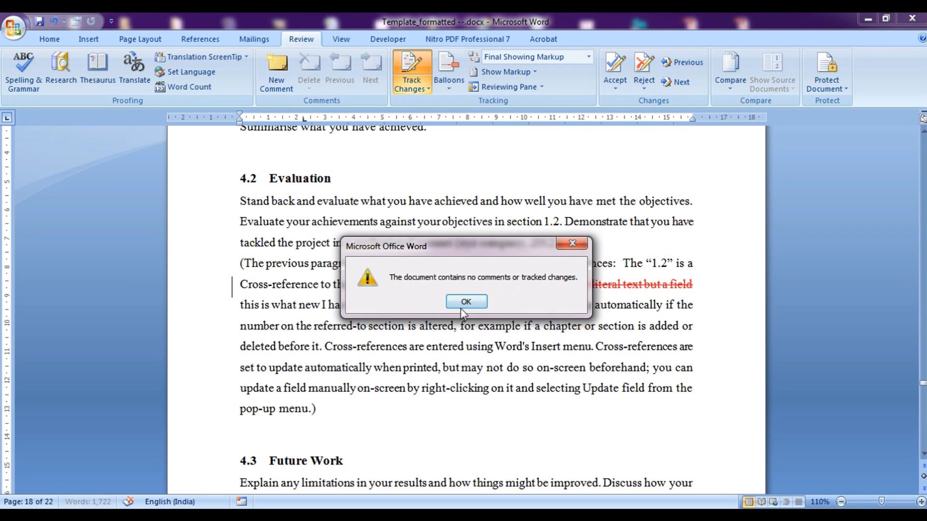
click(465, 302)
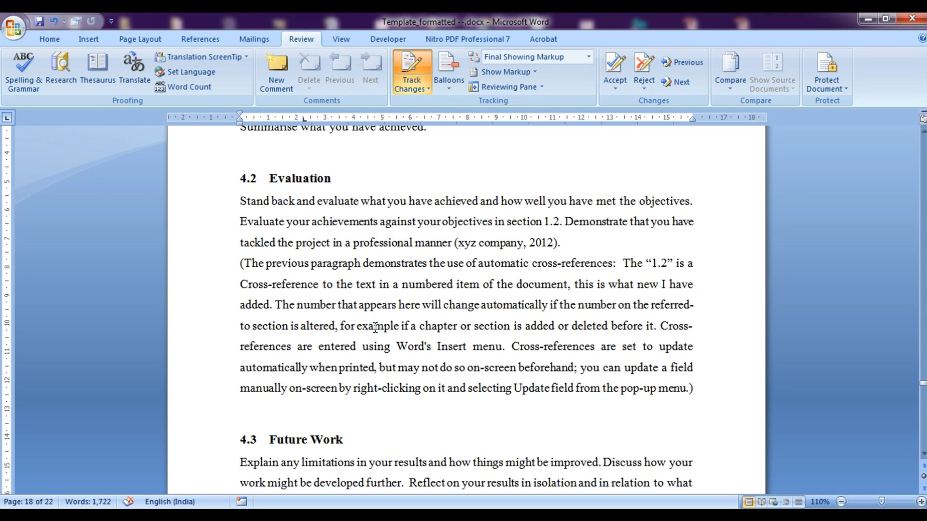
drag(241, 350, 502, 352)
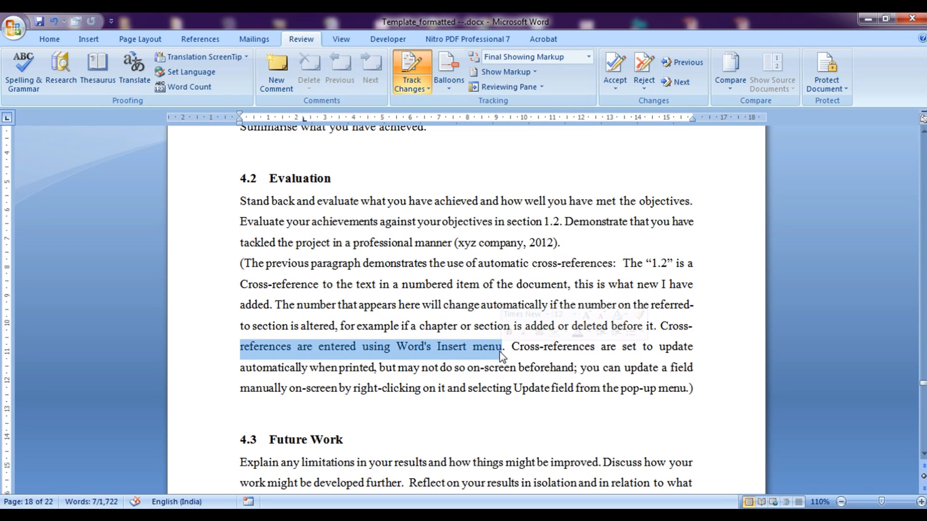
click(293, 346)
Add the comment 'Explain more' on the words 'references are entered'
drag(240, 346, 356, 348)
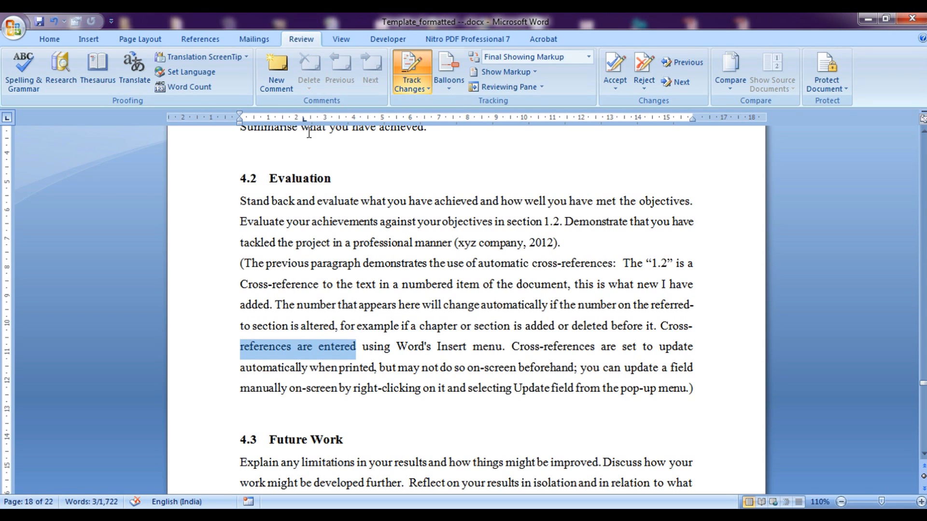
click(277, 72)
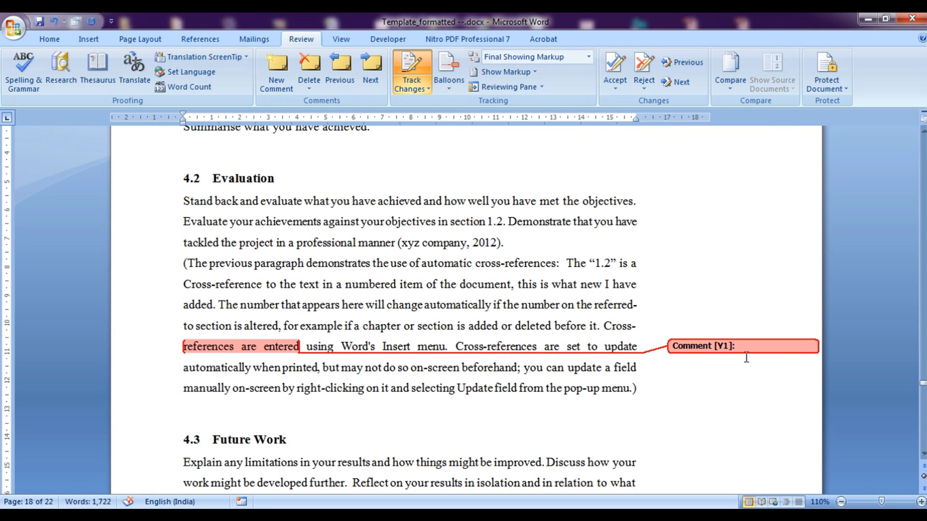
text(Explain more properly)
Replace part of the commented words with 'this has been edittied' as a tracked change, accepting the deletion
drag(211, 346, 281, 352)
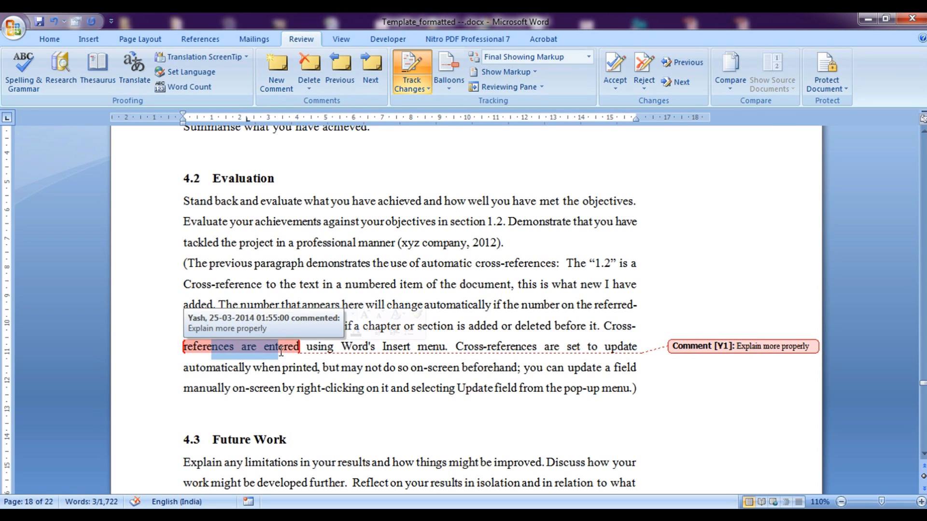
key(Delete)
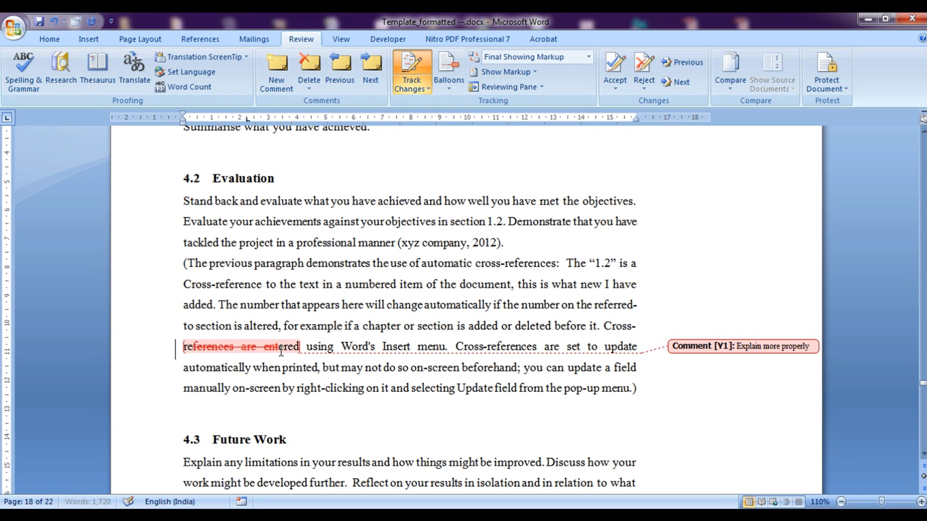
text(t)
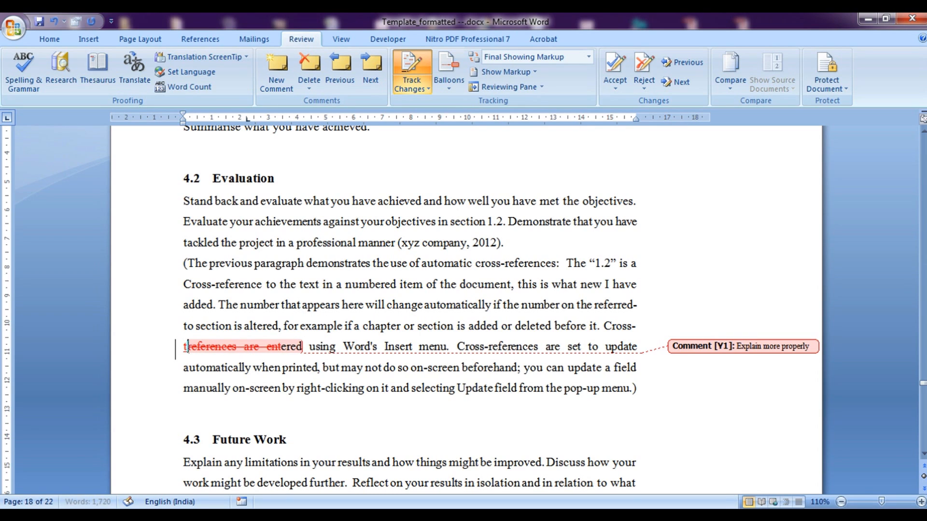
text(his has )
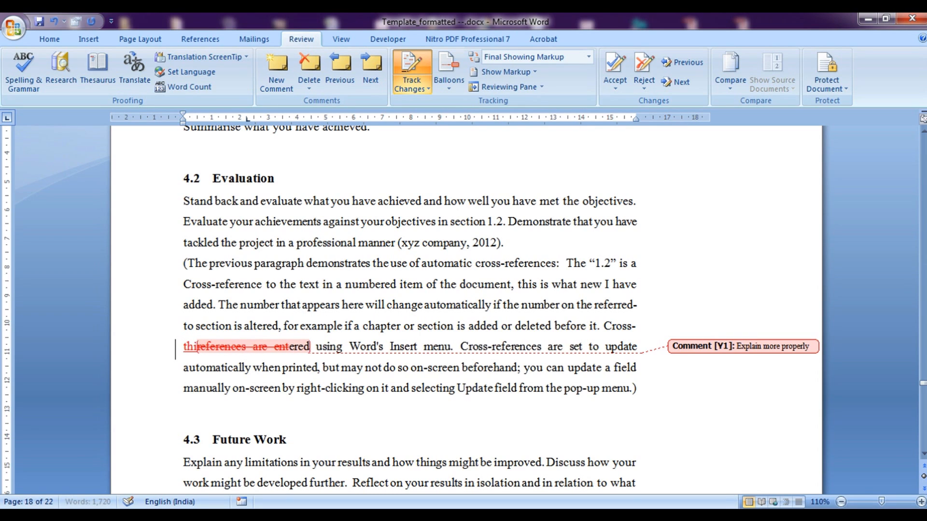
text(been edit)
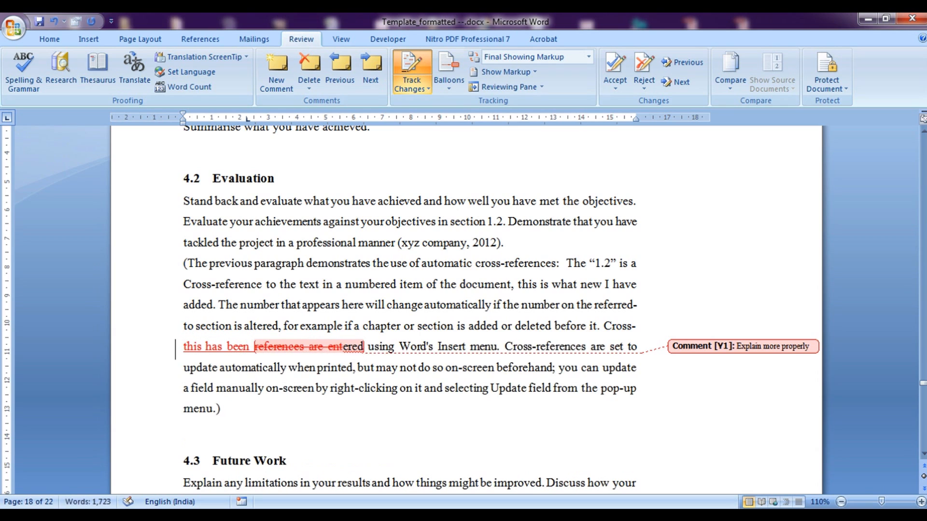
text(tied)
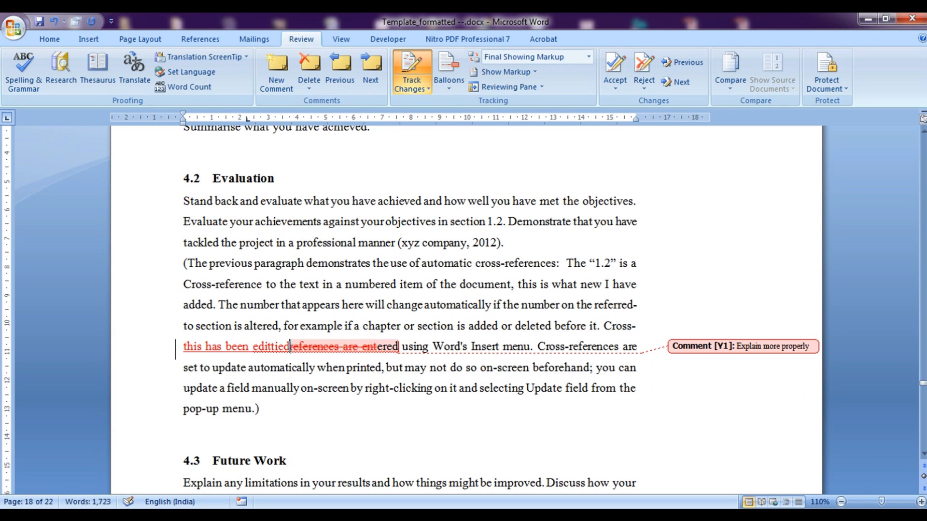
click(616, 73)
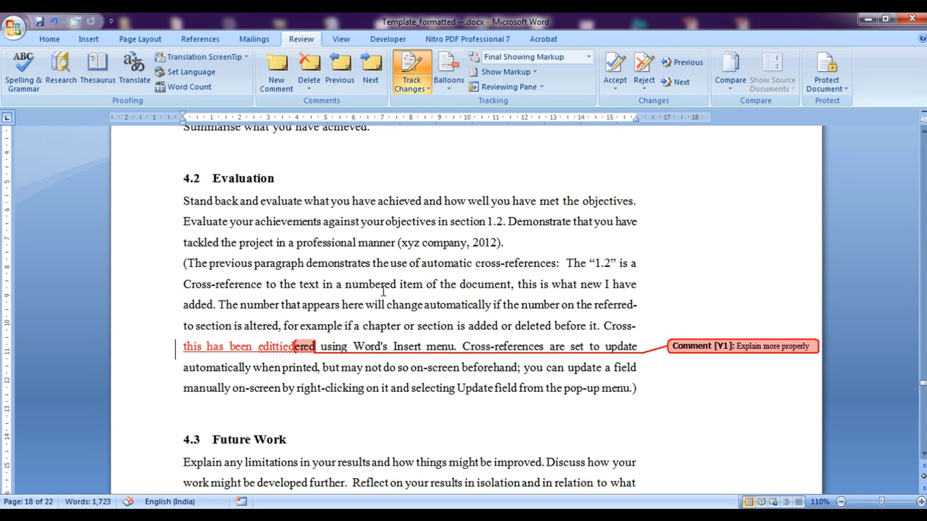
Delete the 'Explain more properly' comment
click(717, 352)
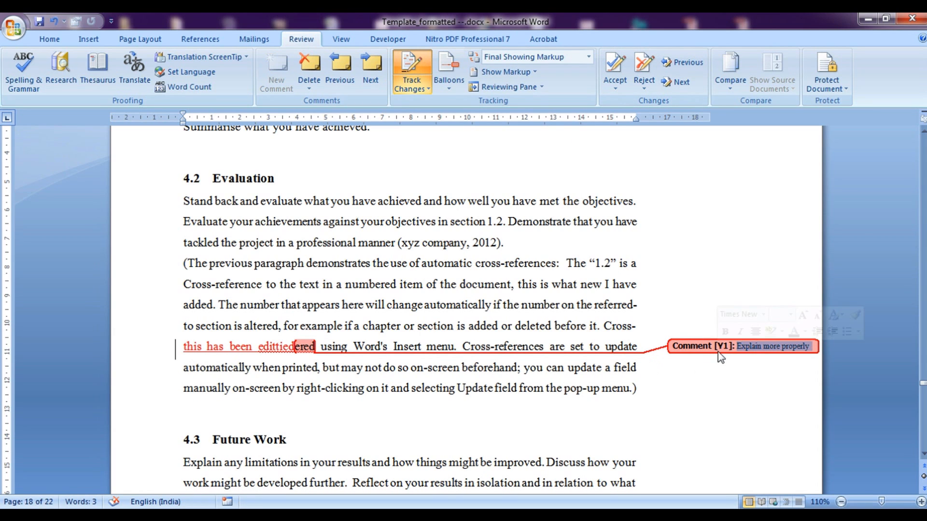
click(706, 346)
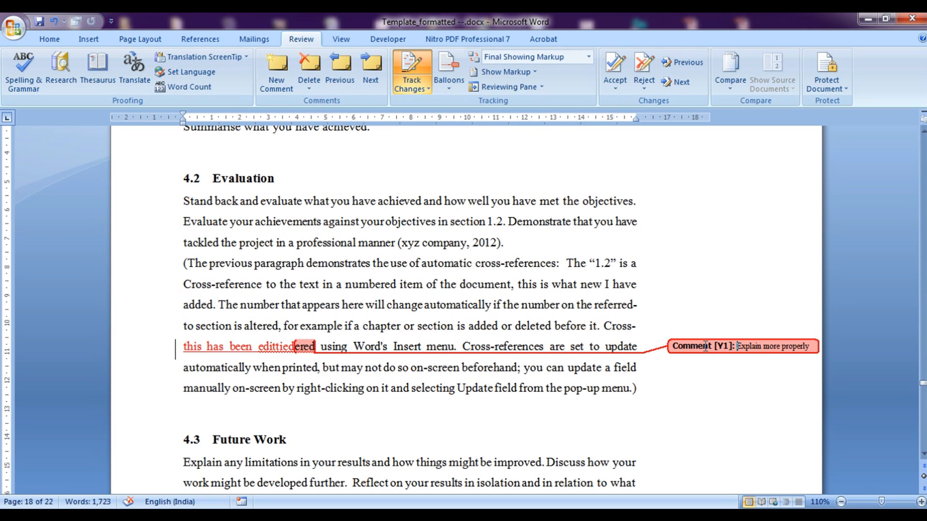
right_click(732, 347)
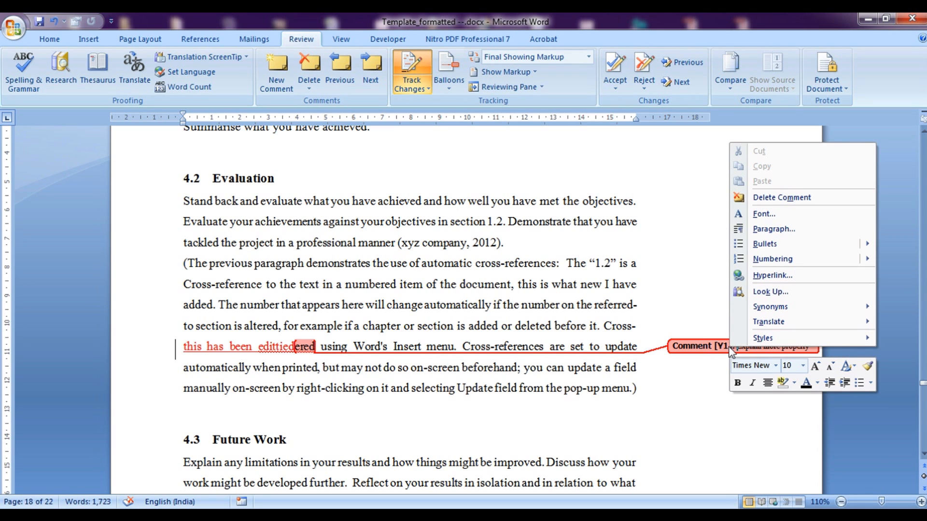
click(772, 197)
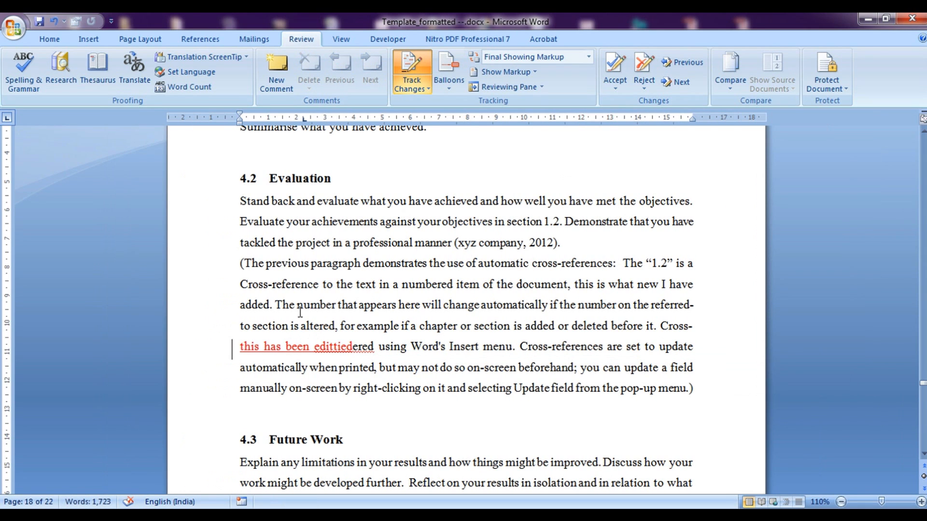
Accept all remaining tracked changes in the document
click(354, 347)
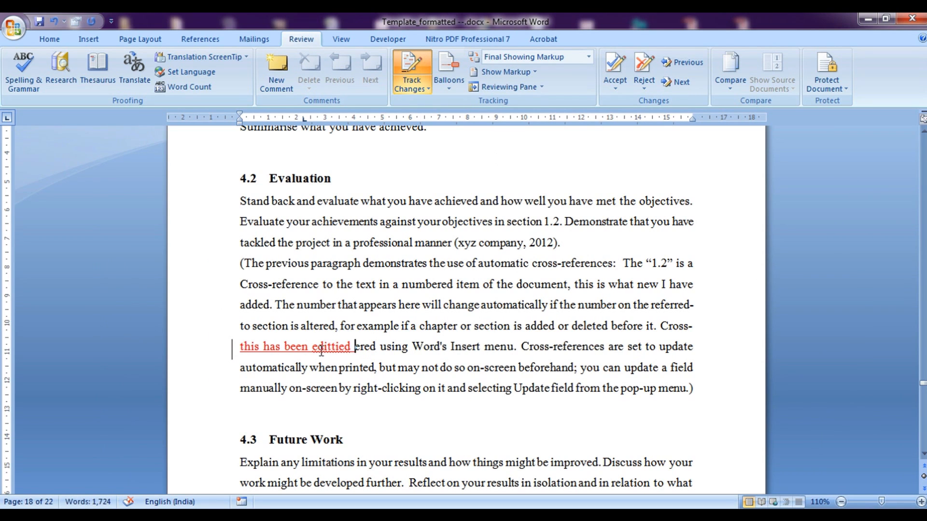
click(615, 64)
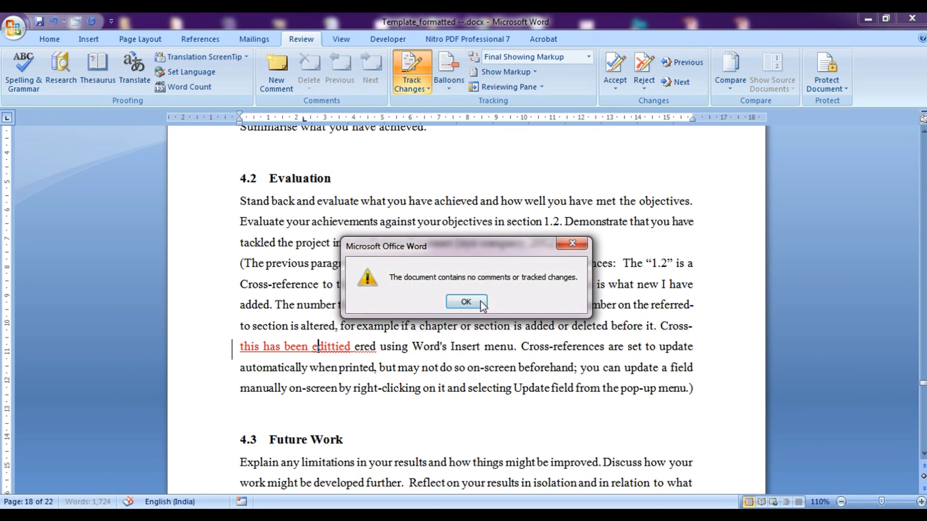
click(480, 300)
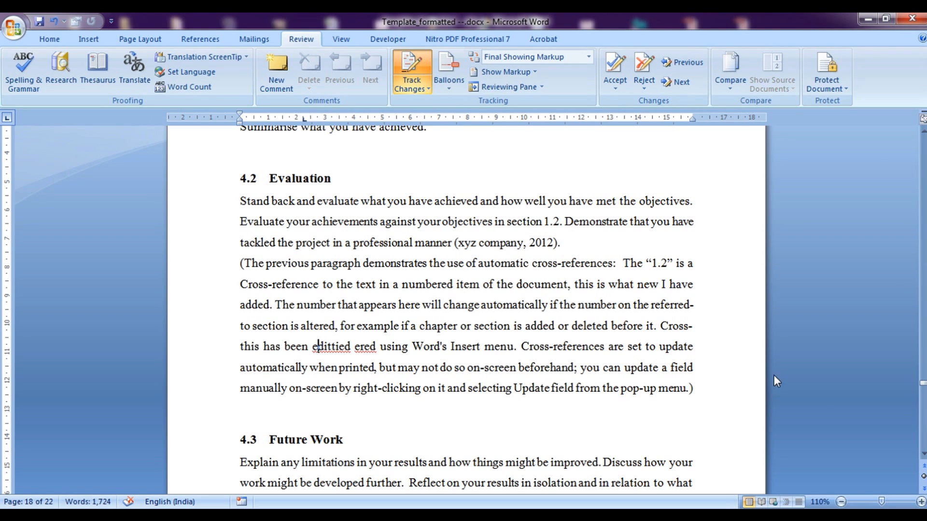